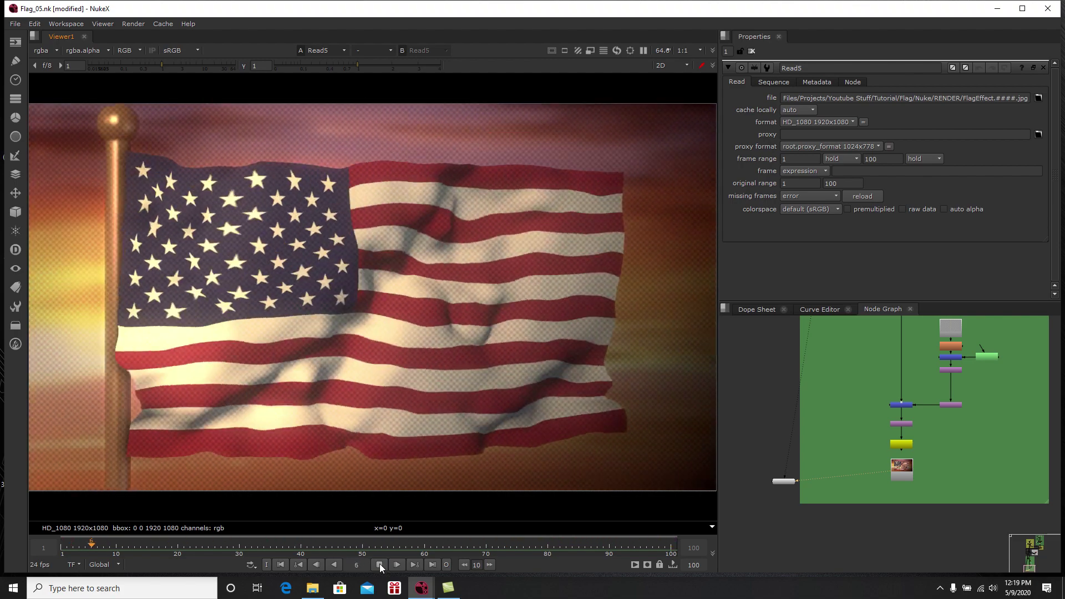
Step: Preview the rendered flag sequence from Read5 and return to the first frame
left_click(380, 563)
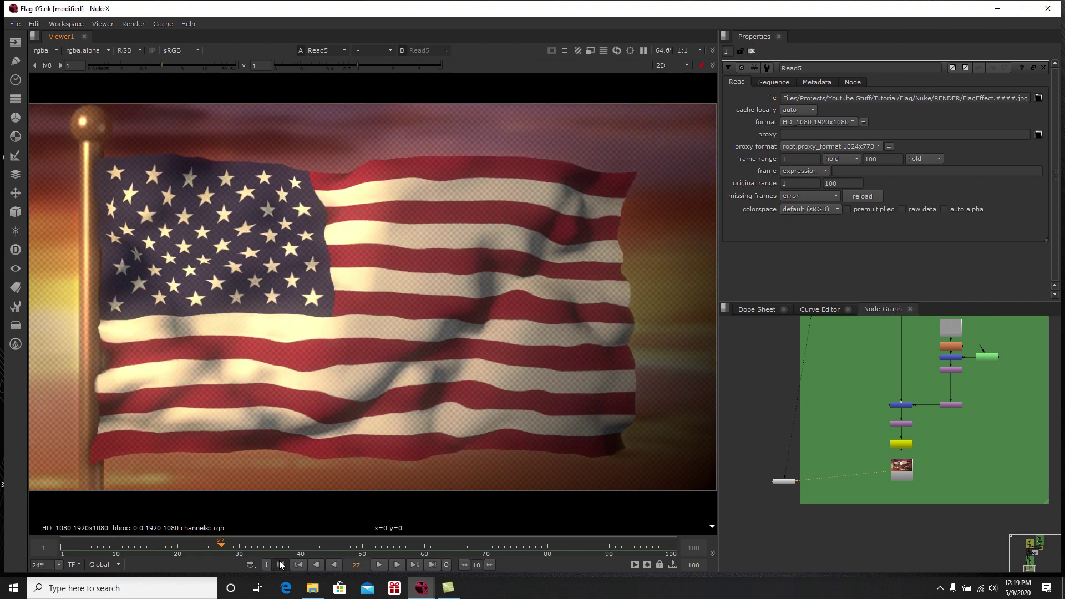
left_click(281, 564)
Step: Show the Read2 USFlag.jpg source image from the FLAG backdrop in the viewer and fit it to the view
scroll(850, 419, "down", 3)
scroll(853, 440, "up", 5)
middle_click_drag(866, 427, 847, 564)
middle_click_drag(894, 458, 897, 479)
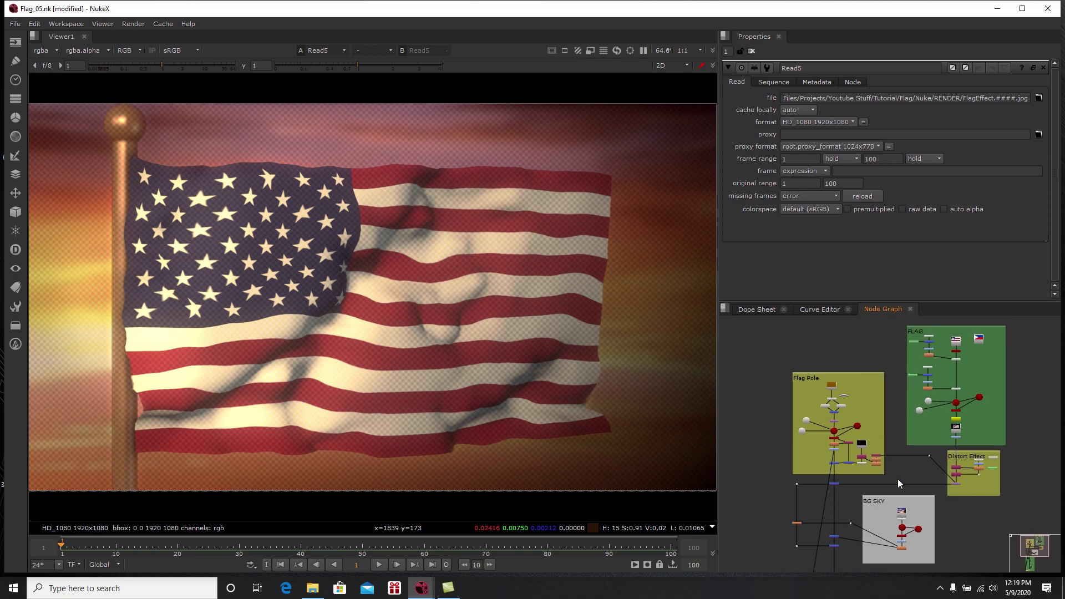
scroll(910, 488, "up", 2)
middle_click_drag(944, 340, 878, 505)
scroll(898, 442, "up", 8)
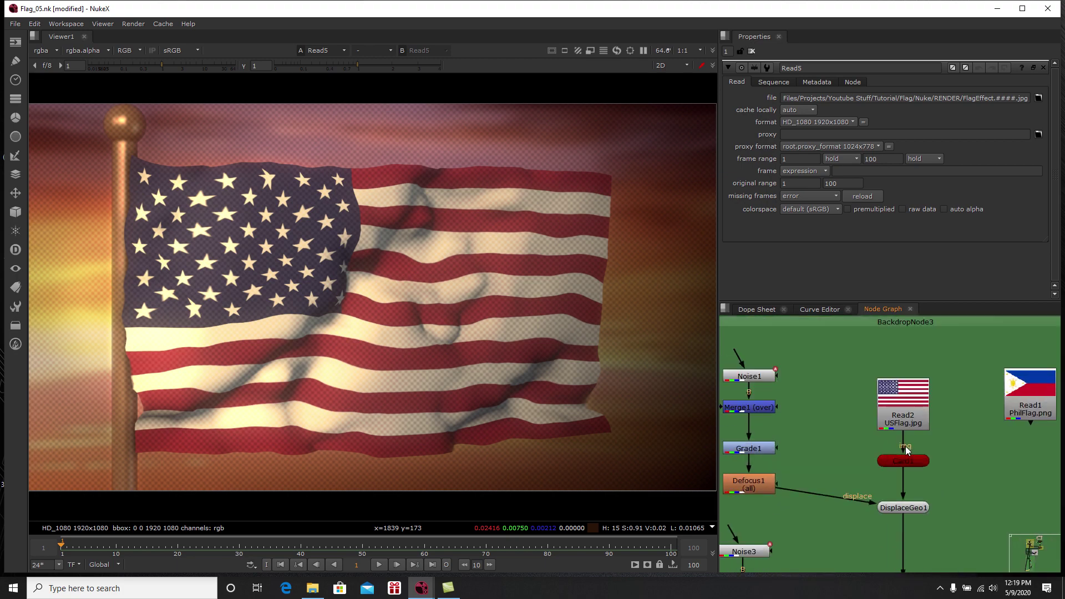
scroll(905, 446, "up", 2)
left_click(911, 410)
key("1")
key("f")
scroll(508, 417, "down", 1)
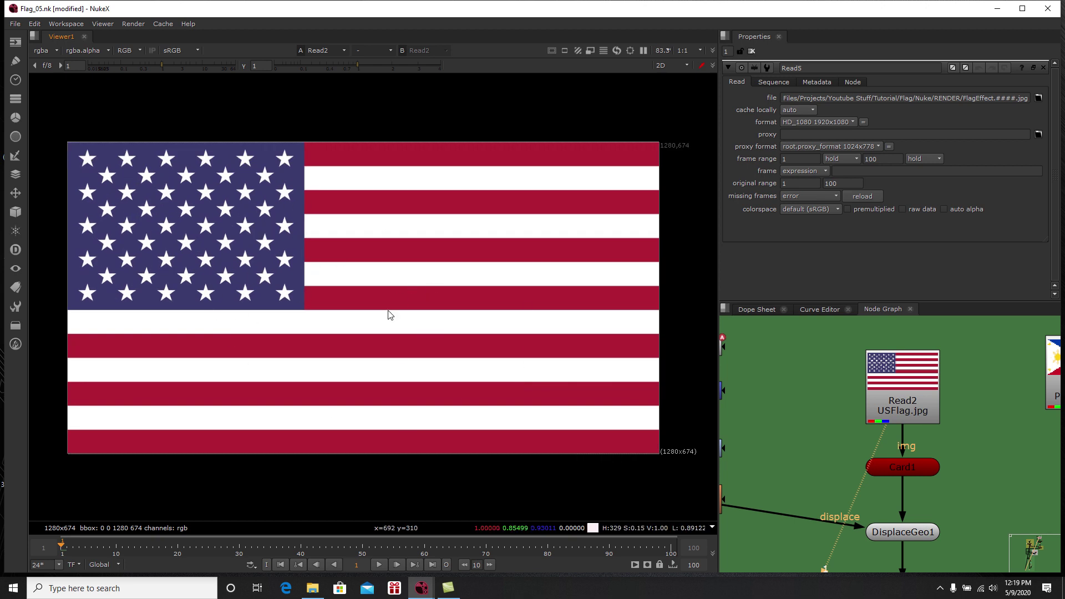
Step: Show the Card1 node connected below Read2 in the viewer
scroll(950, 427, "down", 3)
scroll(950, 419, "up", 4)
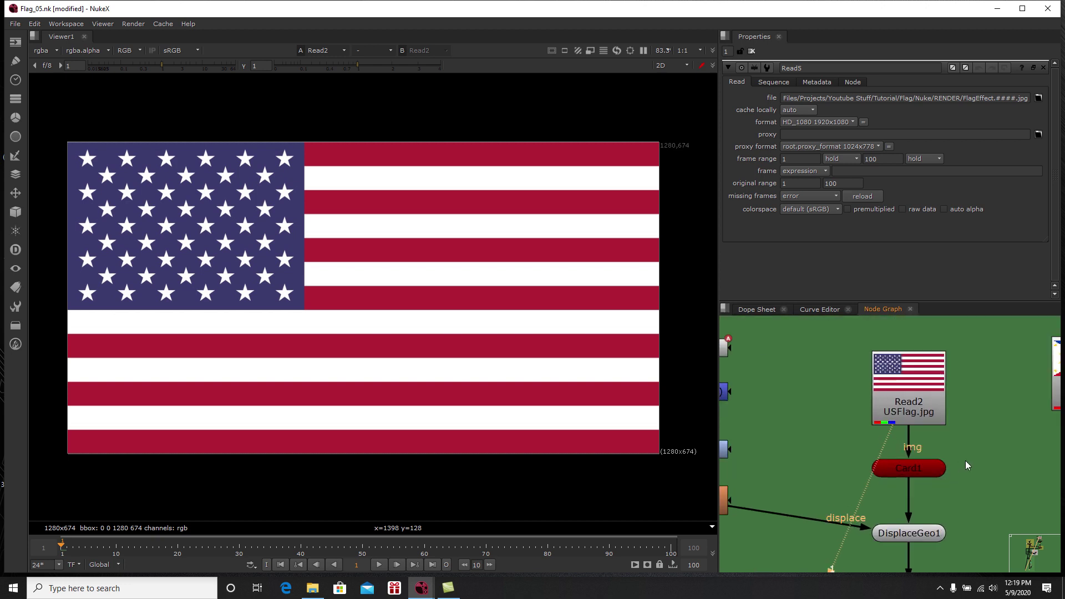
left_click(919, 466)
key("1")
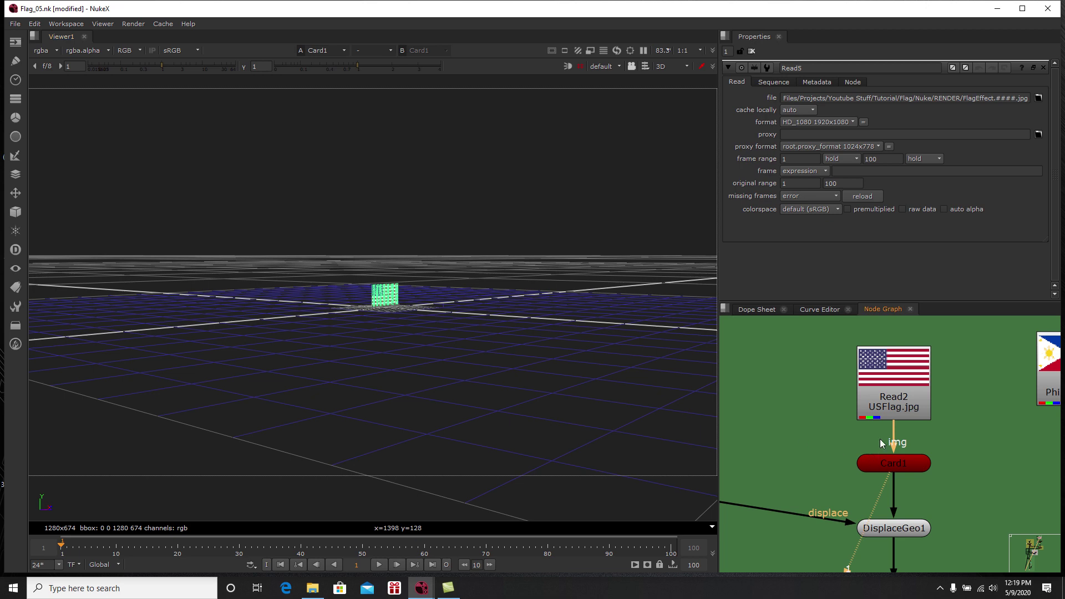
middle_click_drag(763, 407, 832, 405)
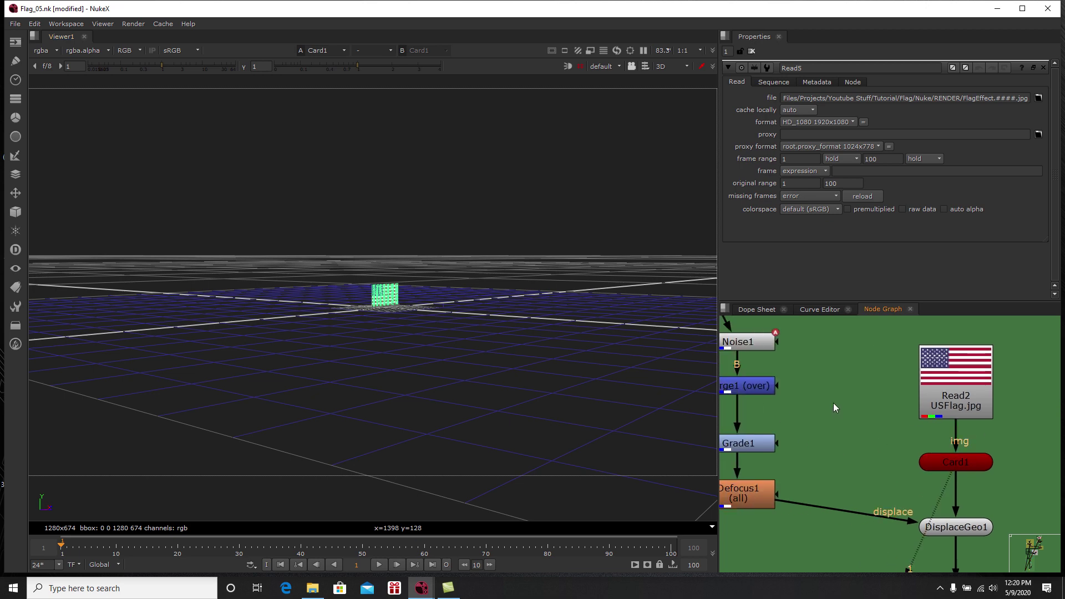
key("Tab")
type("card")
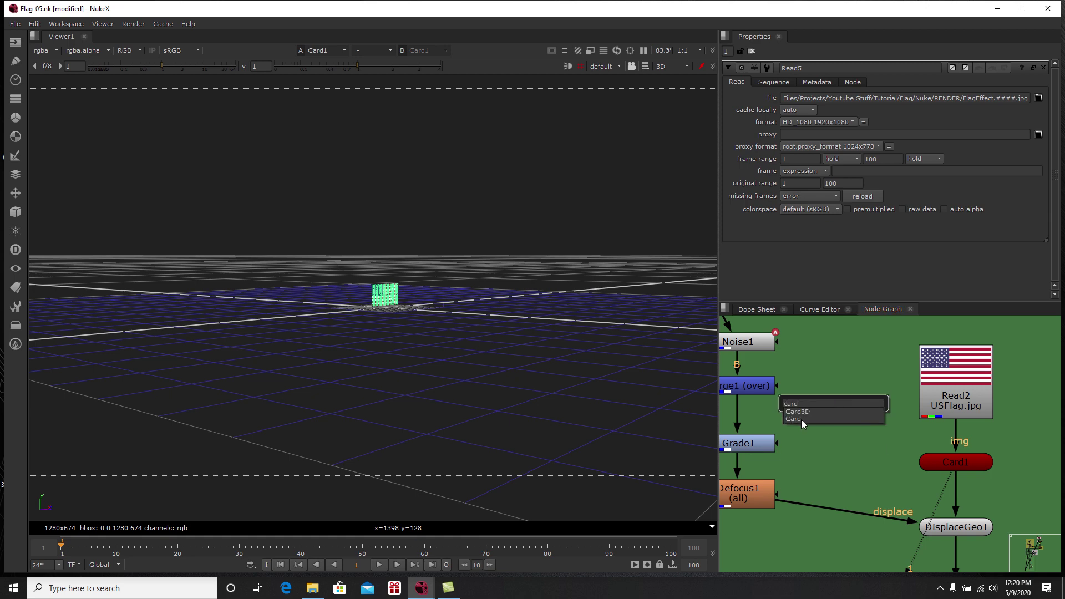
left_click(800, 419)
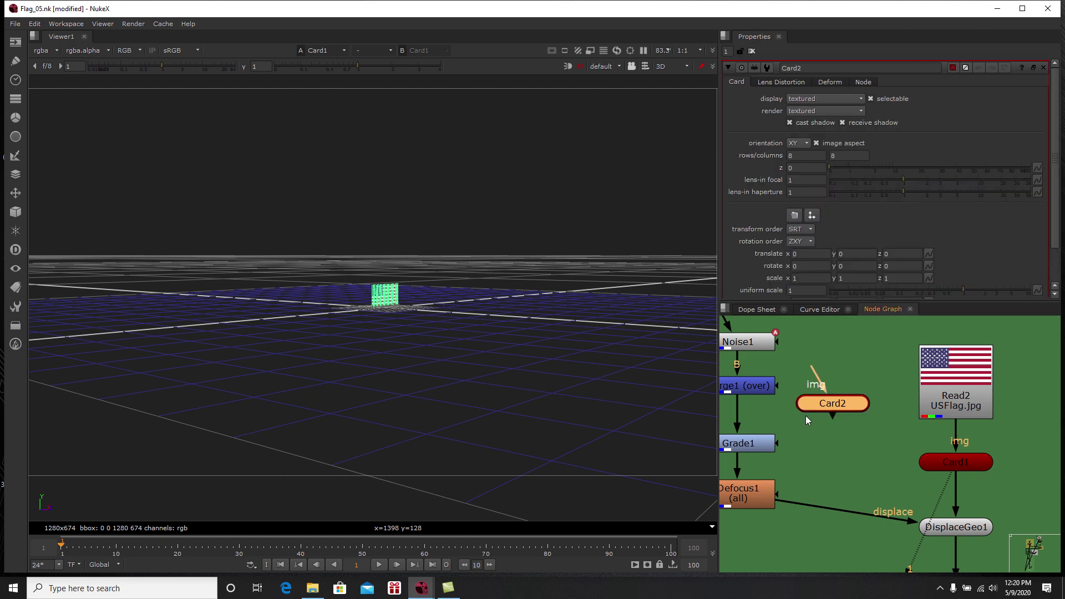
key("Delete")
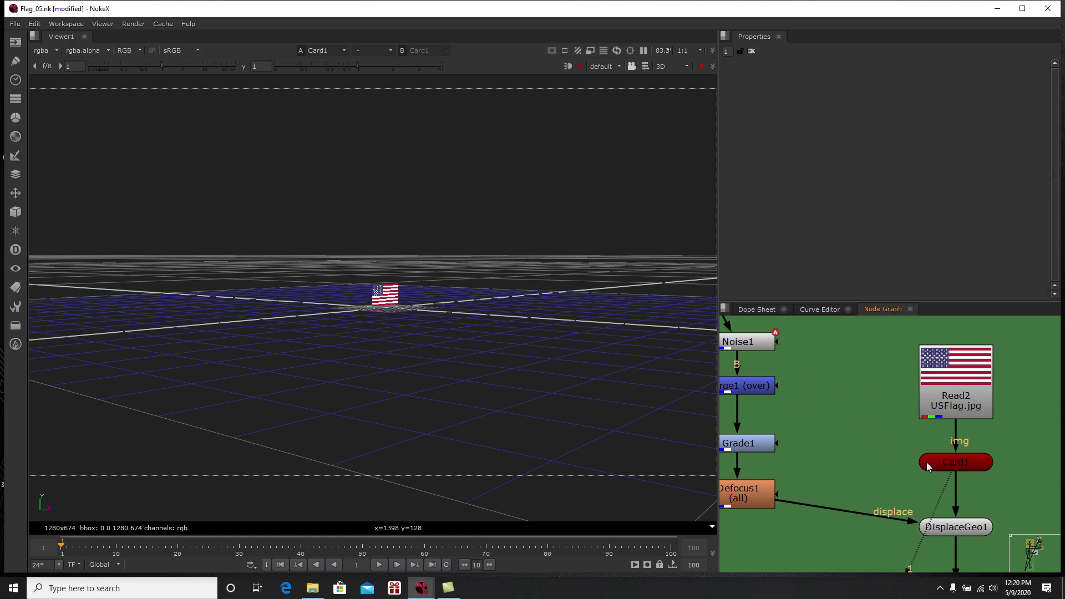
Step: Open Card1's properties and frame the flag card in the 3D view to inspect its mesh
left_click(947, 464)
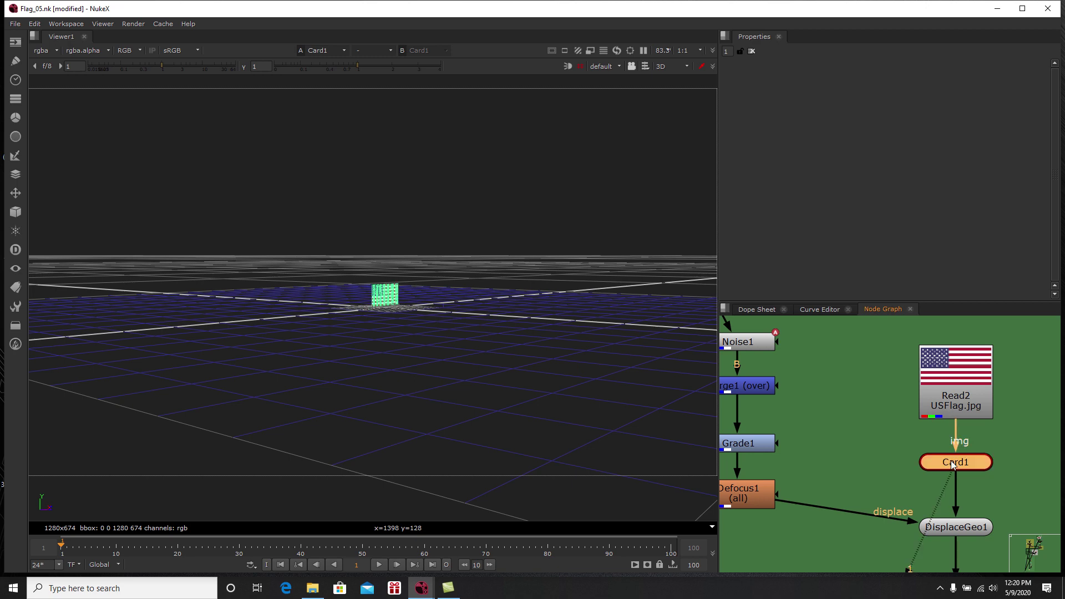
left_click(951, 461)
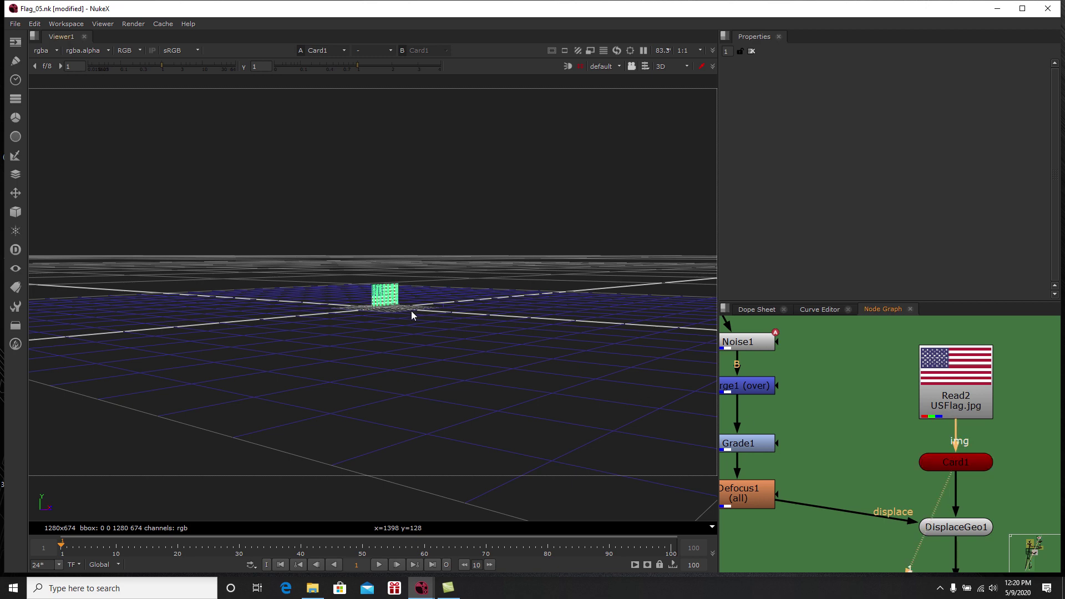
right_click_drag(411, 311, 422, 310, "alt")
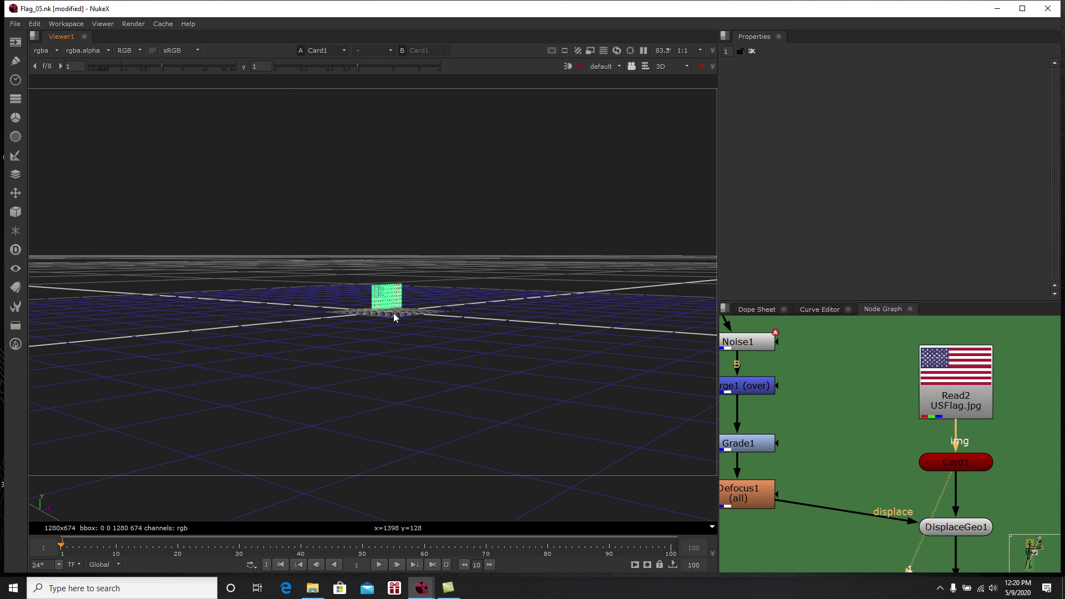
double_click(931, 461)
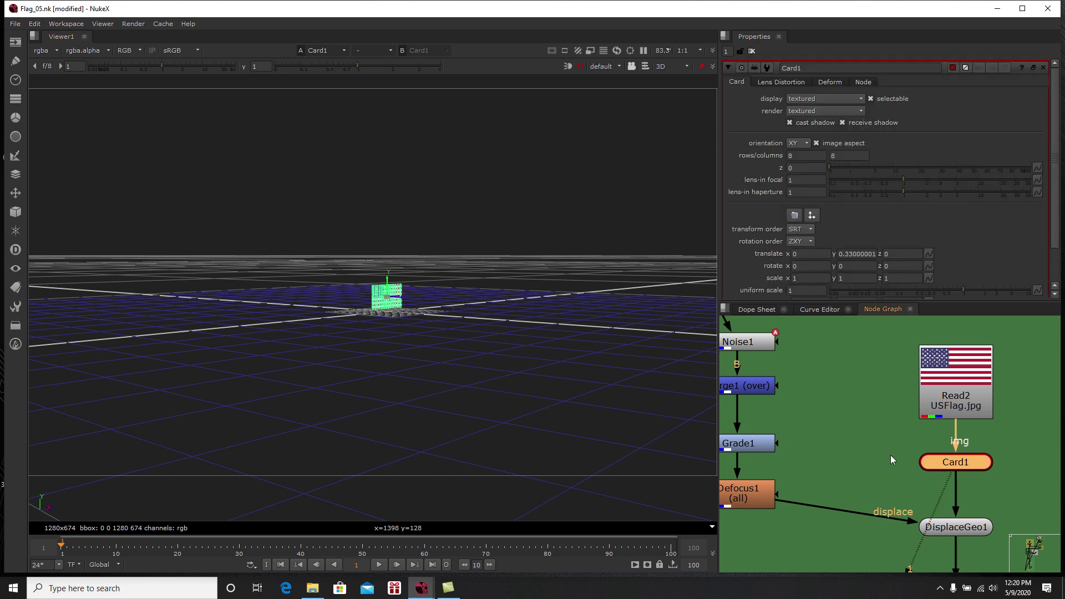
key("f")
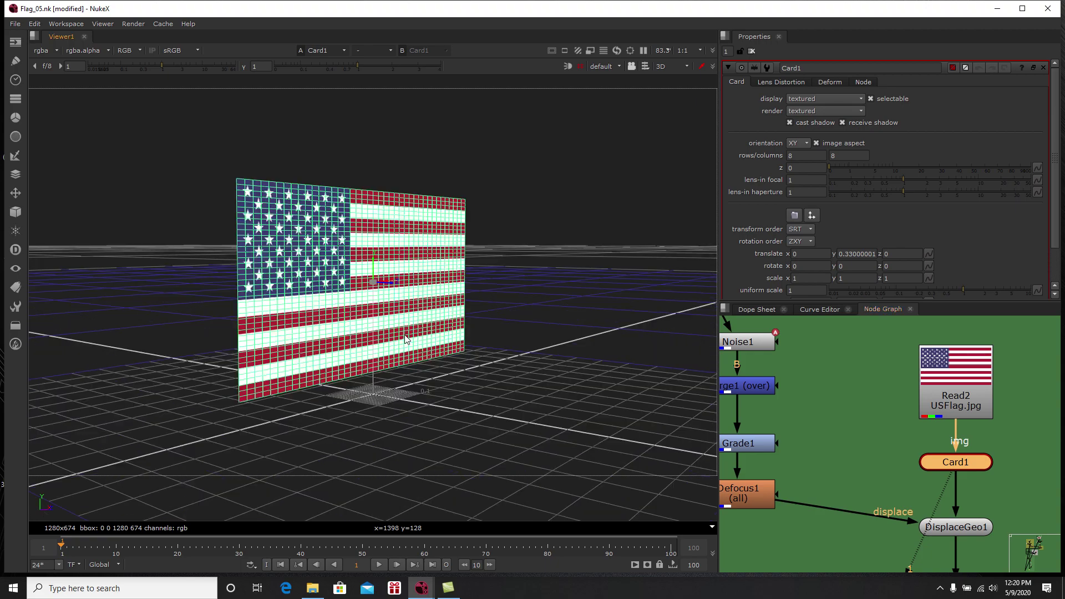
right_click_drag(408, 340, 381, 386, "alt")
Step: Add a new Card node between Merge1 and Read2, connect its img input to Read2, and show it in the viewer
middle_click_drag(858, 472, 997, 490)
scroll(910, 464, "down", 3)
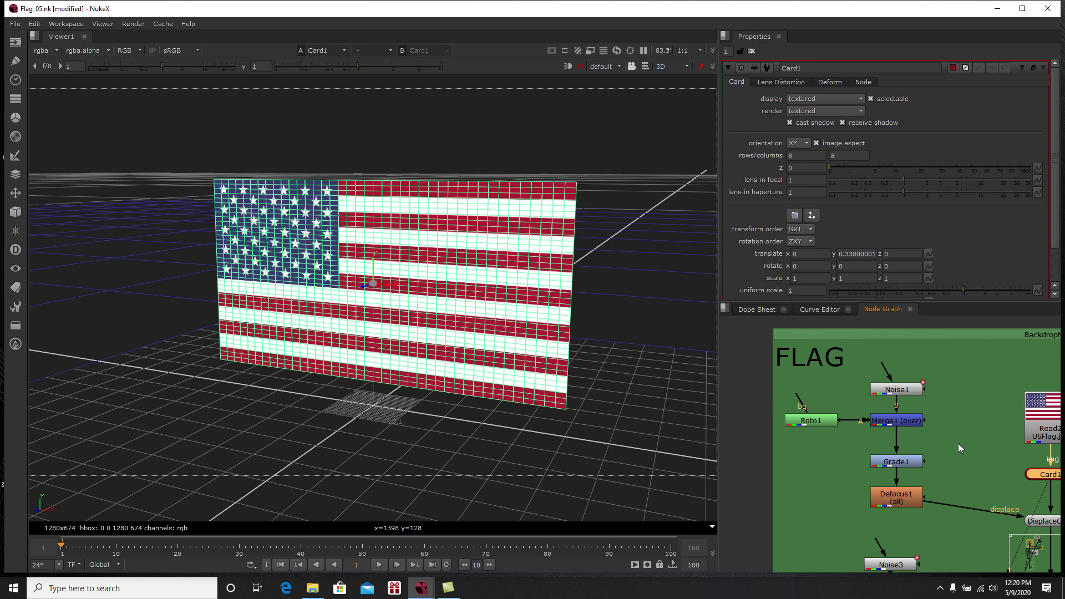
middle_click_drag(957, 444, 883, 415)
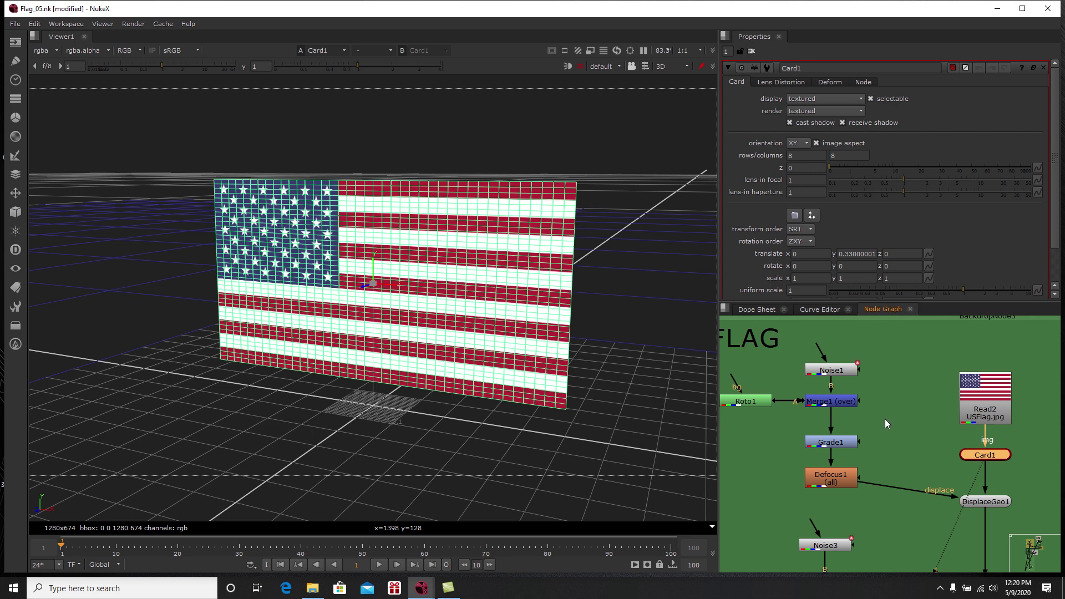
middle_click_drag(927, 424, 897, 435)
scroll(897, 435, "up", 1)
left_click(875, 419)
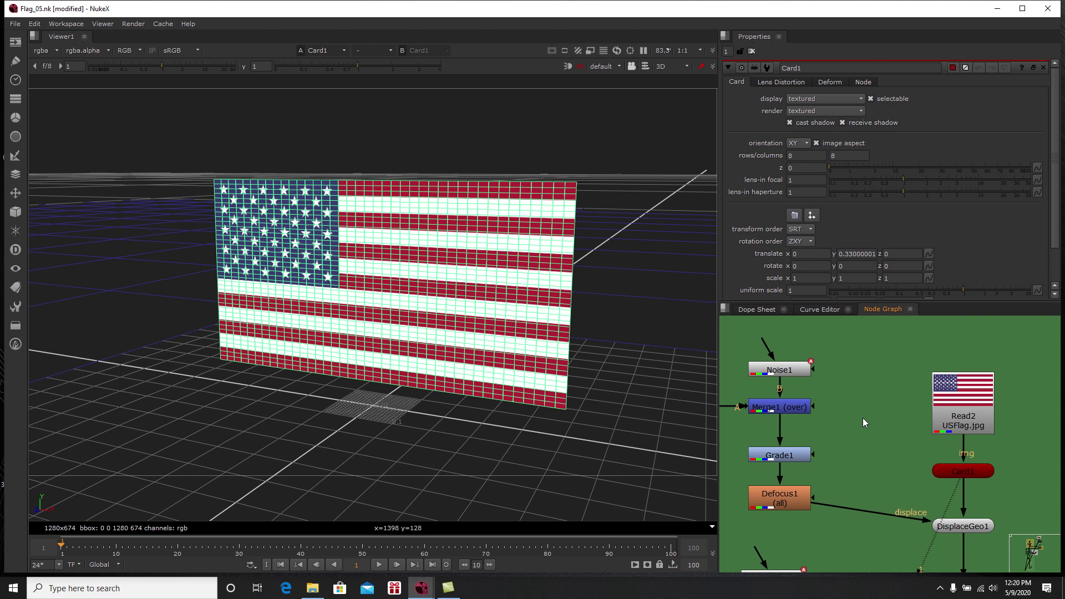
key("Tab")
type("card")
key("Return")
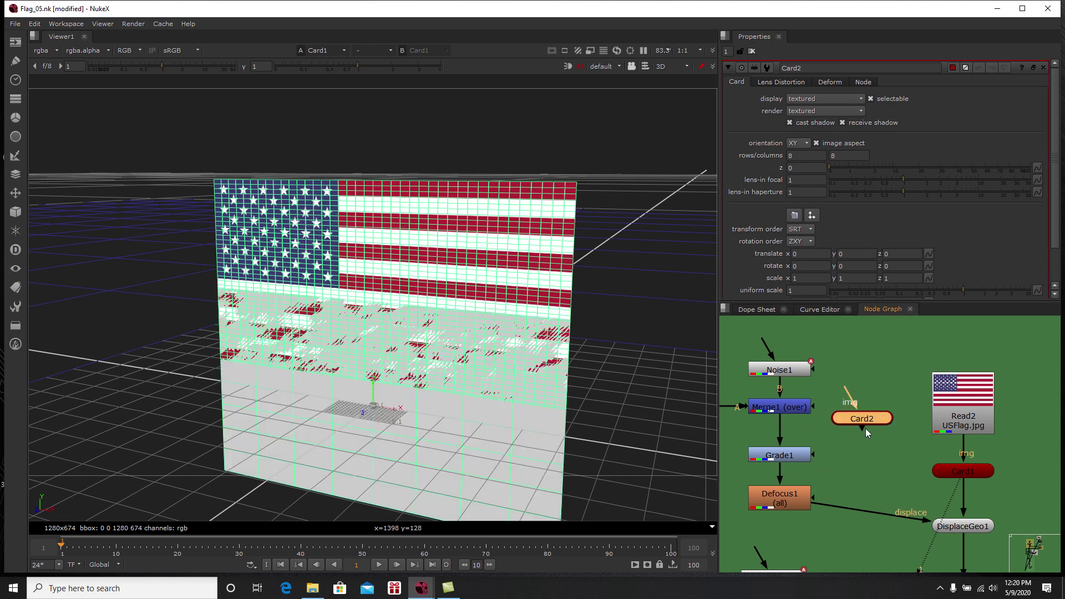
left_click_drag(844, 395, 945, 406)
left_click(879, 424)
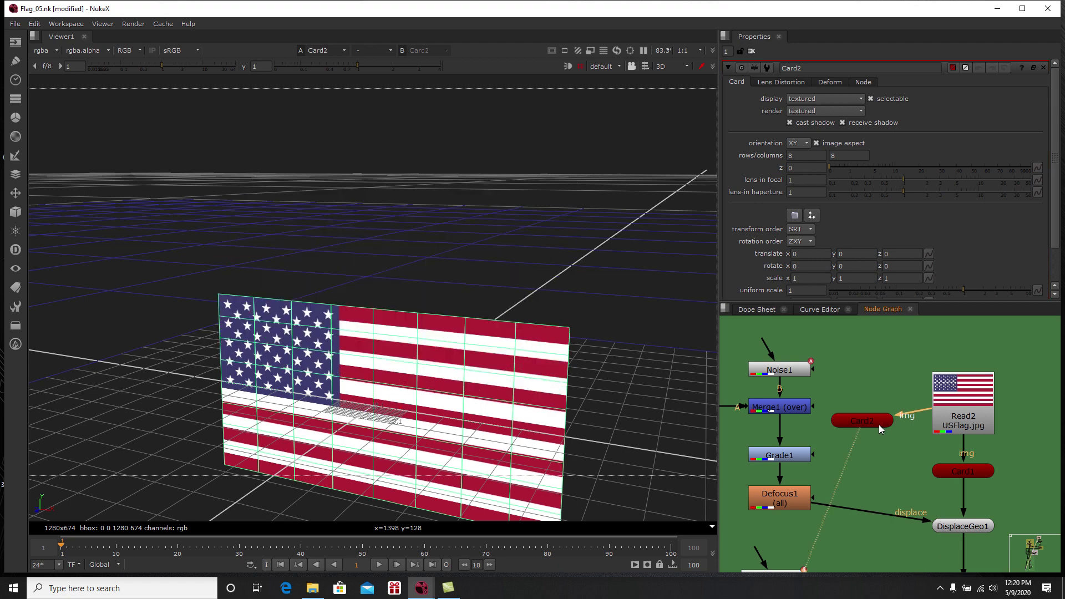
Step: Open only Card2's properties and raise the card above the grid to about 0.282 in Y
left_click(751, 51)
left_click_drag(533, 398, 450, 275, "ctrl")
double_click(869, 419)
key("f")
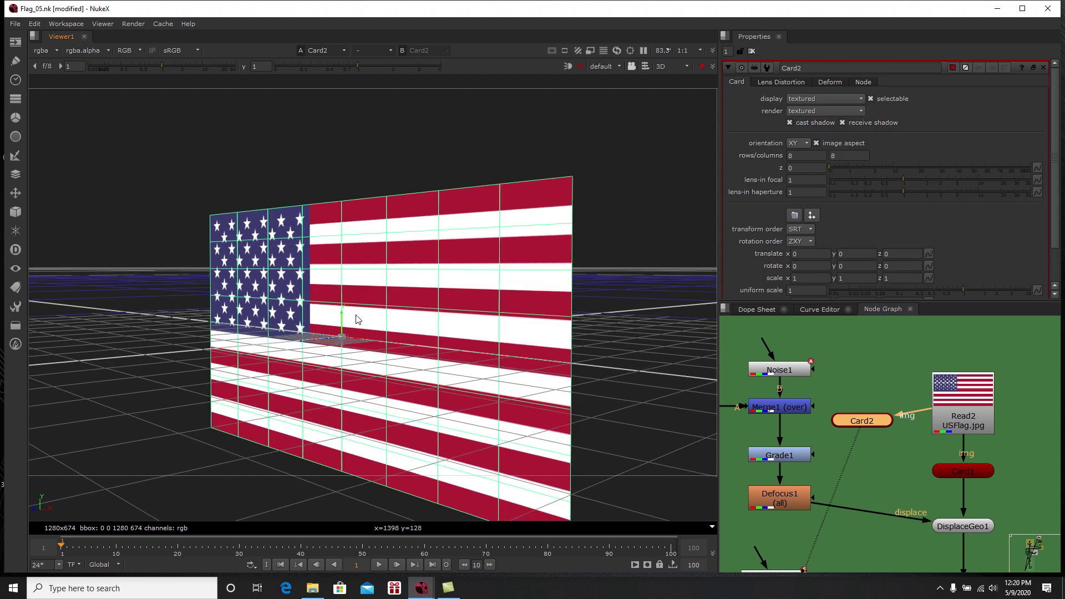
left_click_drag(342, 322, 343, 179)
left_click_drag(356, 235, 437, 342, "ctrl")
scroll(438, 342, "down", 3)
scroll(437, 342, "up", 5)
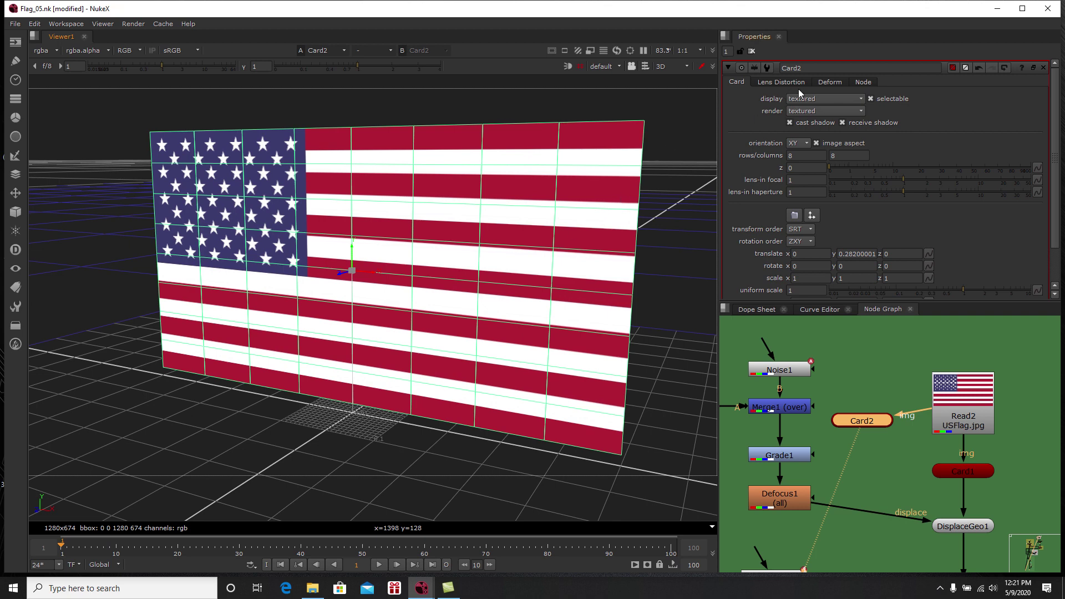
Step: Set Card2's deform type to bilinear
left_click(831, 82)
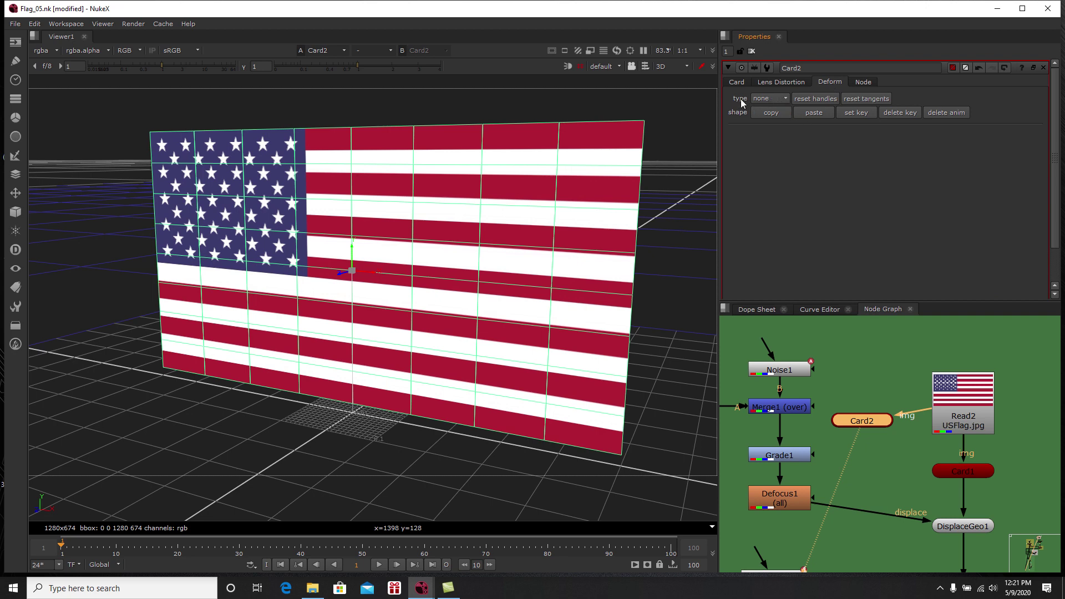
left_click(783, 102)
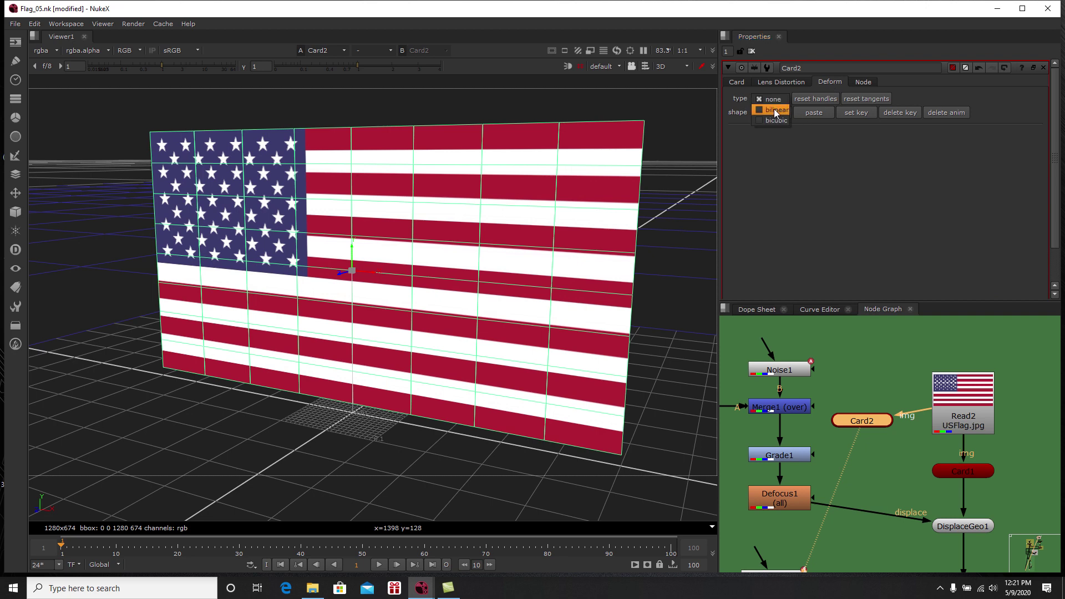
left_click(775, 110)
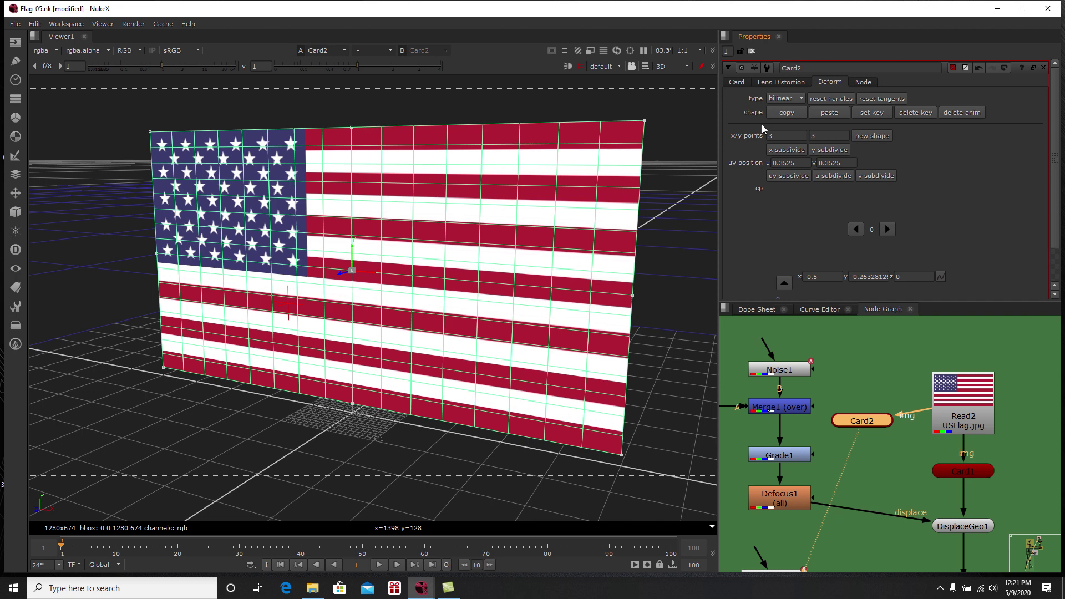
Step: Set Card2's deform x/y points to 10 and 10
double_click(768, 136)
left_click(822, 136)
double_click(775, 135)
type("10")
double_click(819, 137)
type("10")
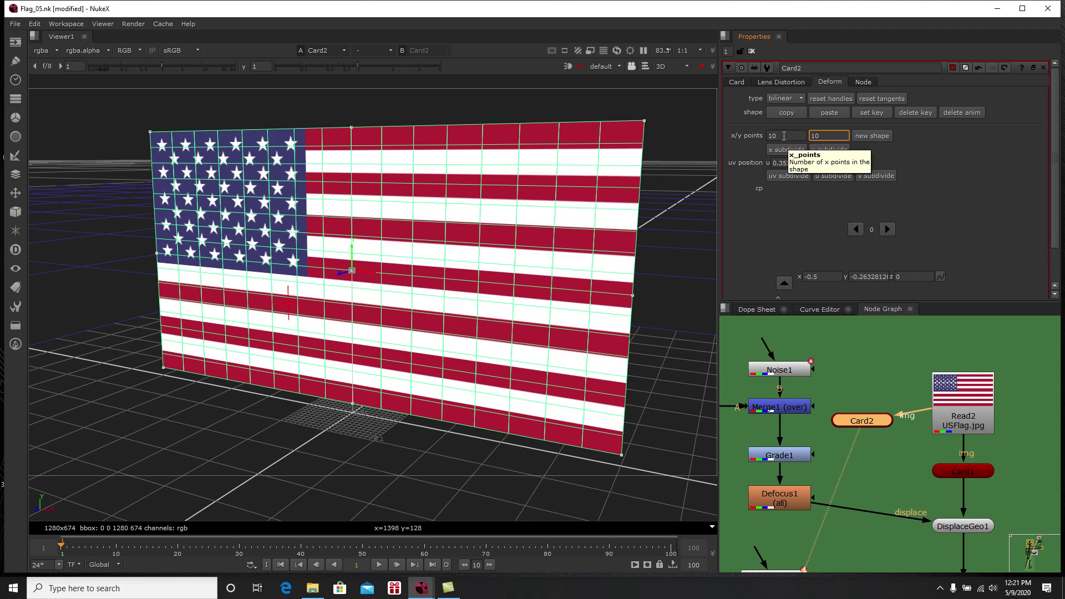
Step: Set Card2's deform x/y points to 6 and 6 and create the new shape, replacing the current one
double_click(777, 135)
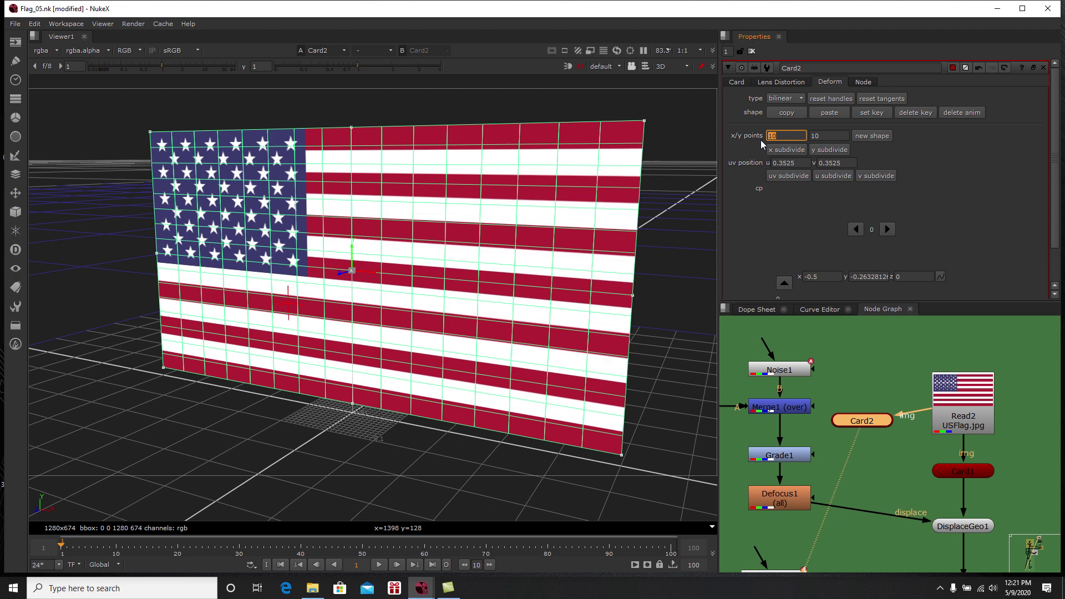
double_click(812, 136)
type("6")
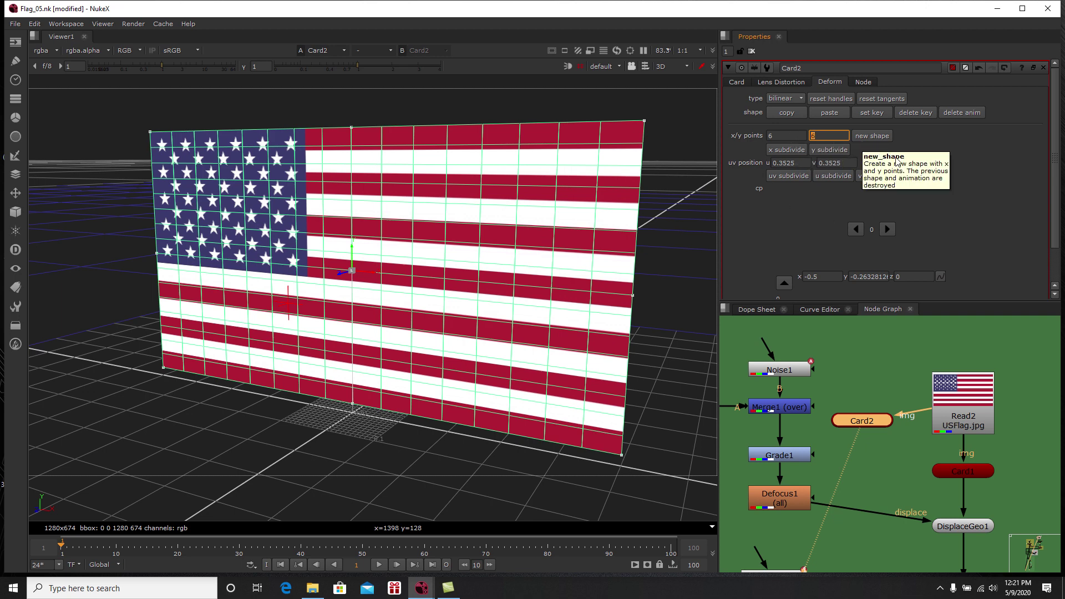
left_click(873, 137)
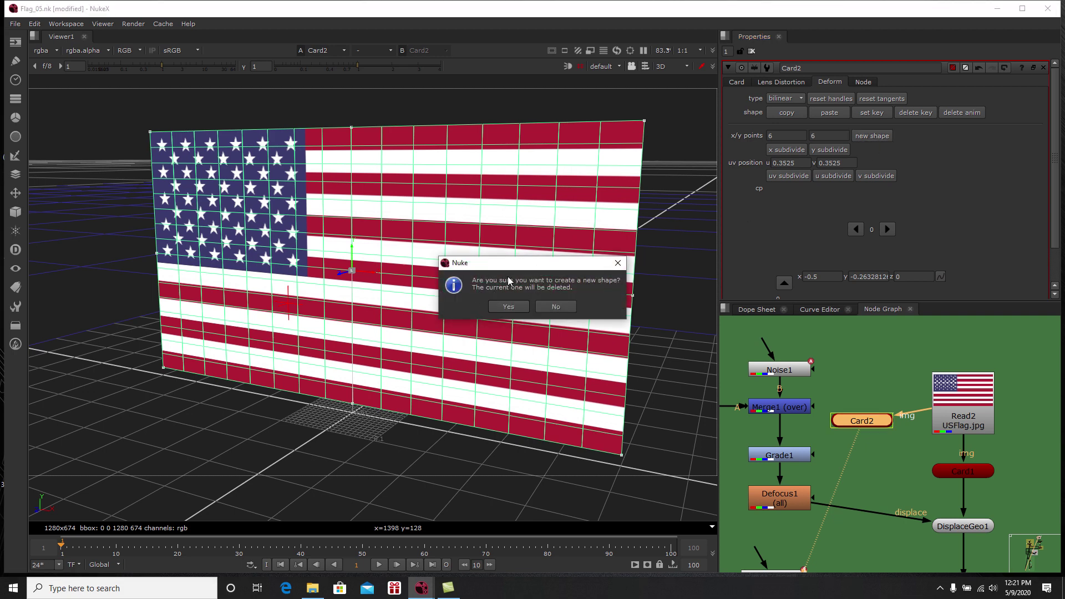
left_click(507, 307)
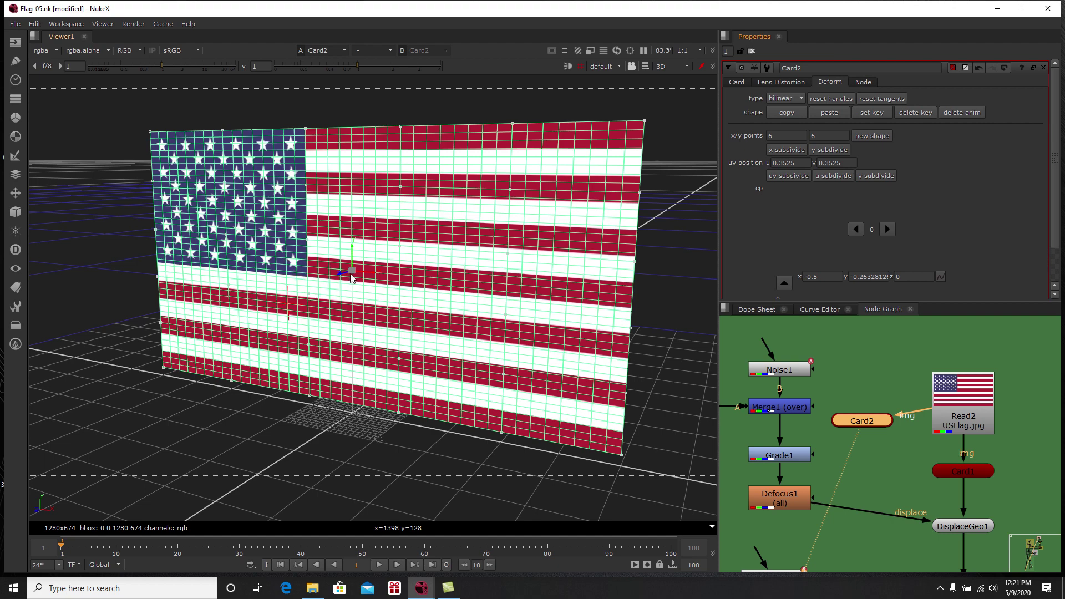
Step: Show Card1 in the viewer again, close all open node properties, and move the Card2 node out of the way
left_click(973, 475)
key("1")
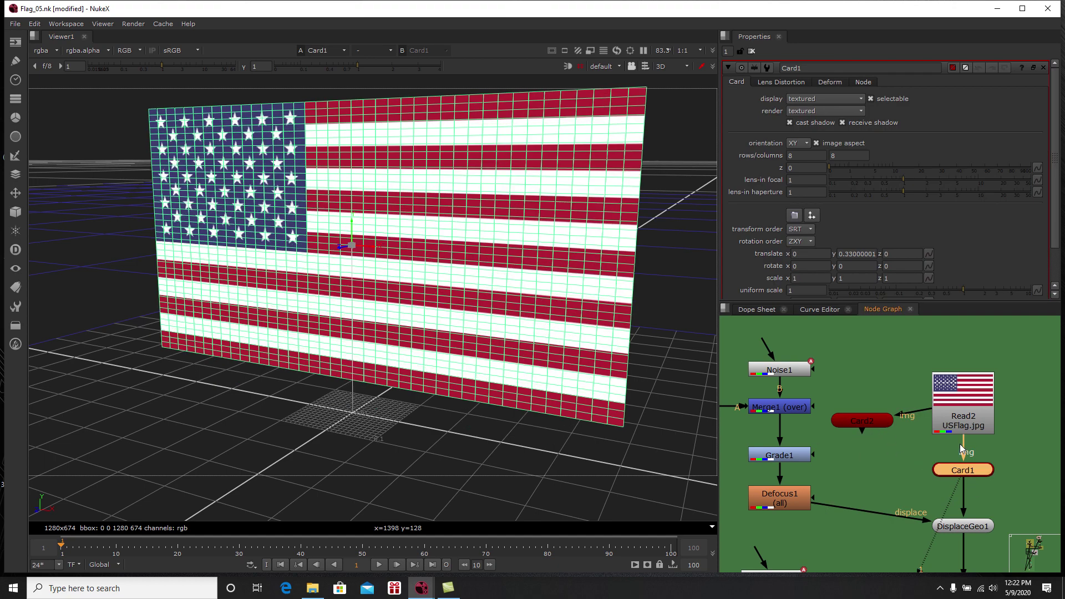
left_click(751, 51)
left_click_drag(874, 428, 1019, 353)
middle_click_drag(1021, 371, 950, 377)
left_click_drag(948, 355, 1014, 336)
left_click_drag(932, 381, 967, 431)
Step: Show Noise1 from the FLAG backdrop in the viewer and open its properties
middle_click_drag(920, 474, 994, 464)
middle_click_drag(894, 487, 911, 491)
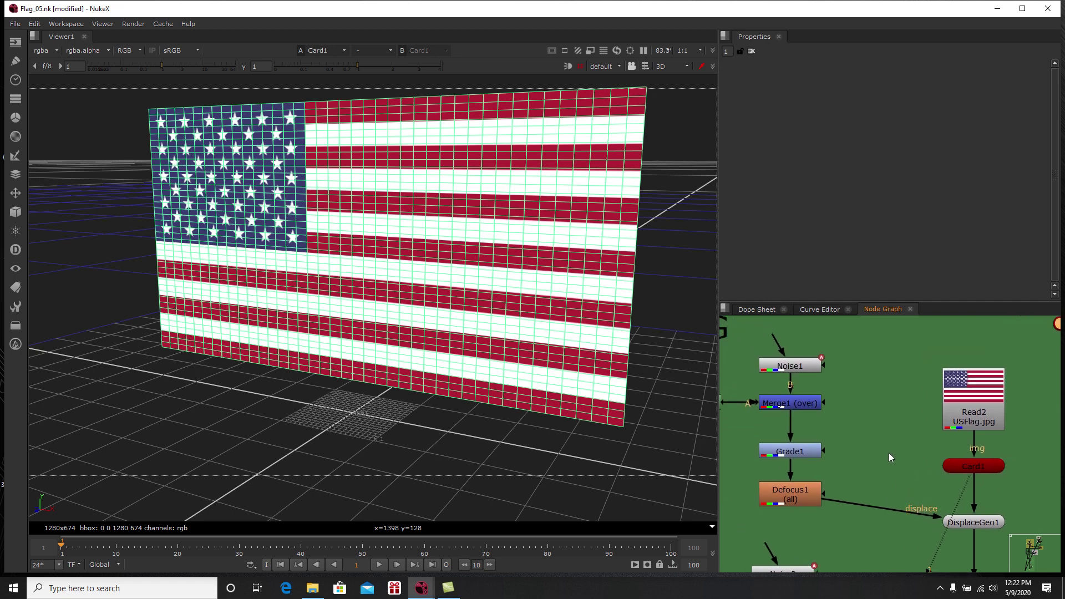
middle_click_drag(868, 452, 956, 440)
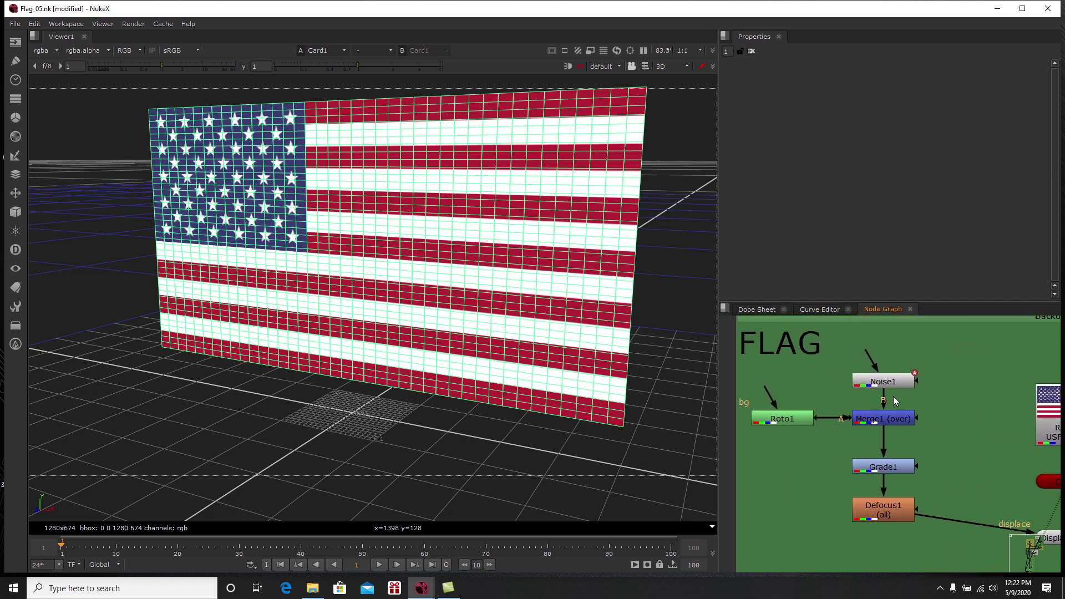
left_click(894, 382)
key("1")
double_click(894, 382)
middle_click_drag(894, 382, 947, 404)
Step: Add a new Noise node in the empty area outside the FLAG backdrop and show it in the viewer
left_click(800, 391)
key("Tab")
type("noi")
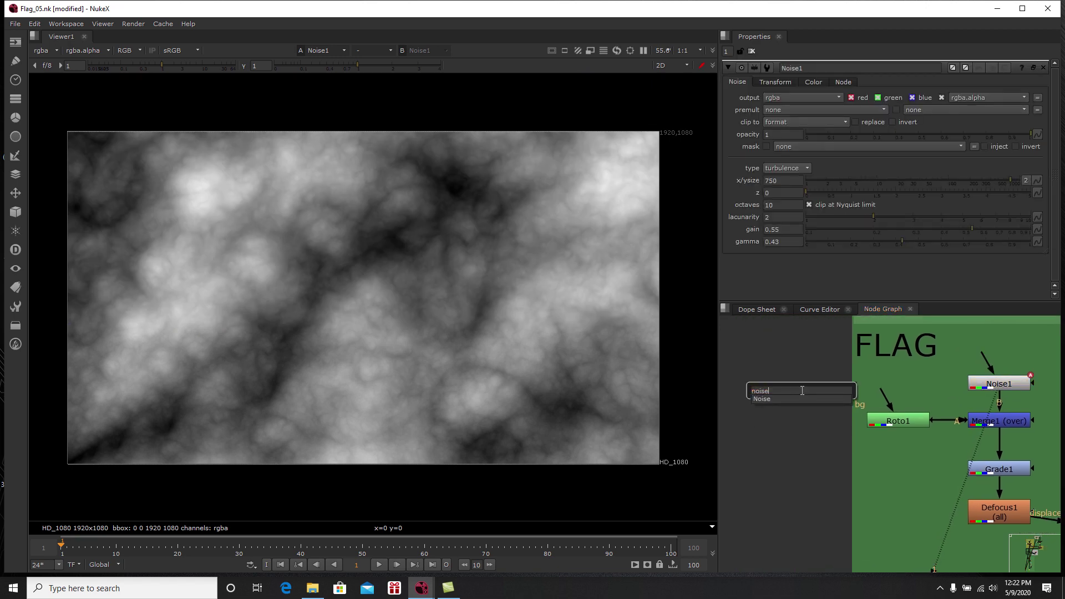
key("Return")
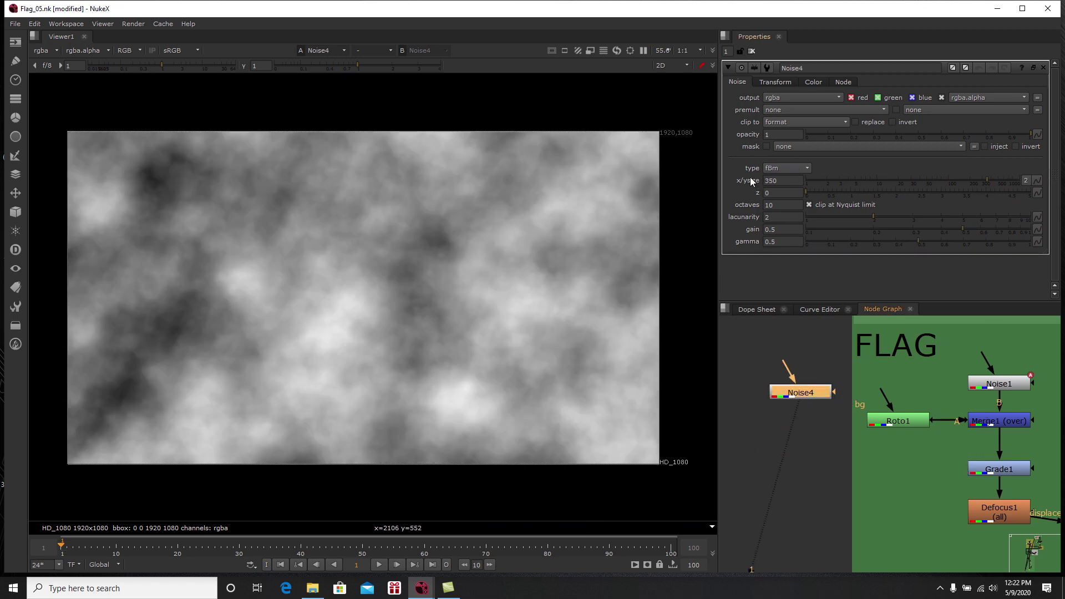
Step: Set Noise4's type to turbulence and its x/ysize to 530
left_click(791, 172)
left_click(787, 180)
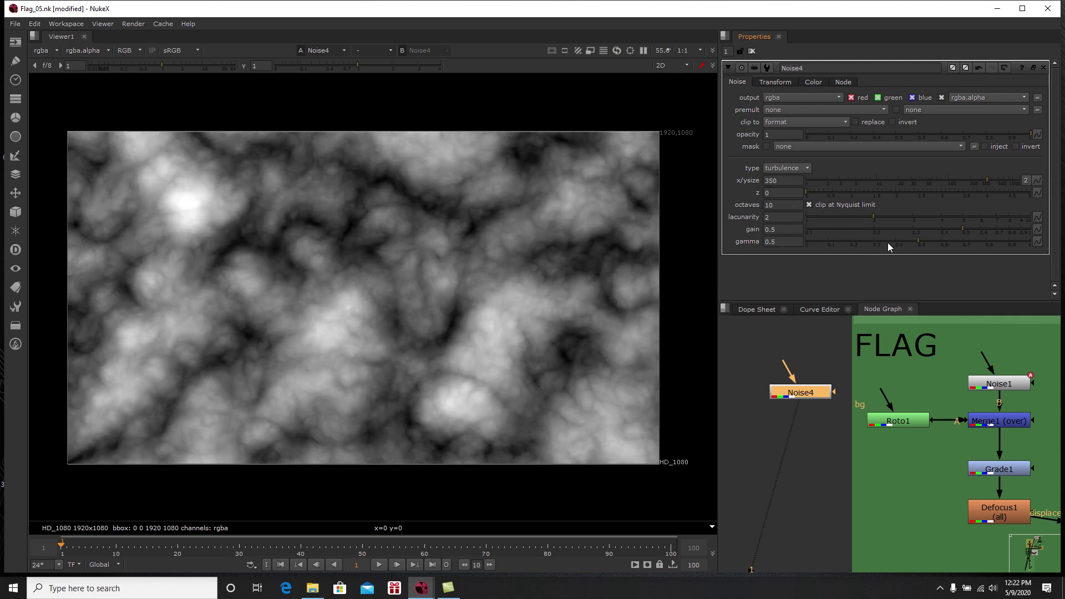
left_click_drag(986, 182, 996, 178)
left_click_drag(996, 178, 999, 178)
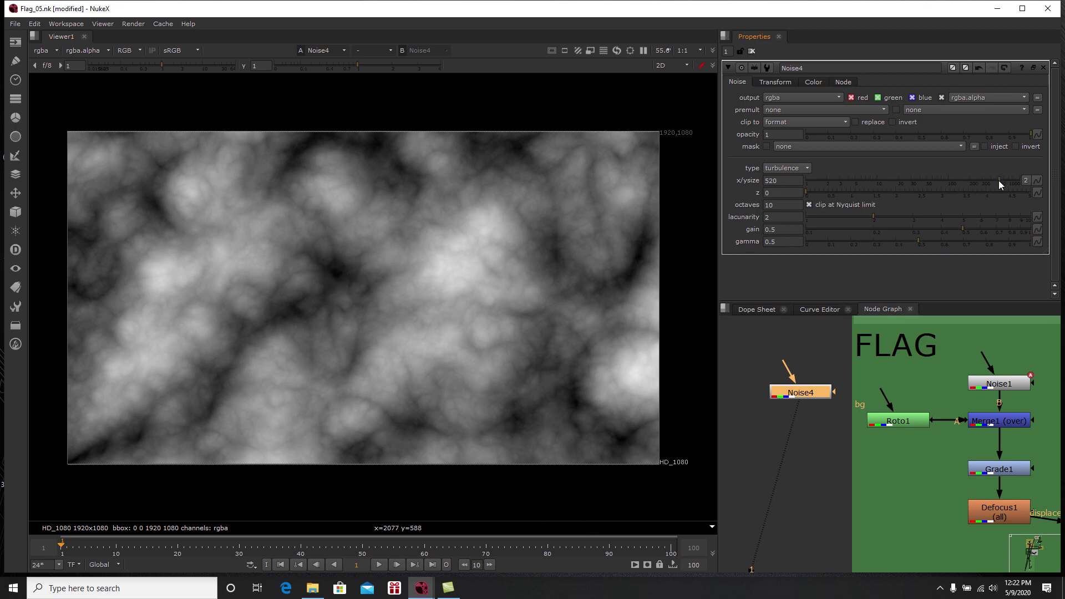
left_click_drag(999, 180, 1000, 180)
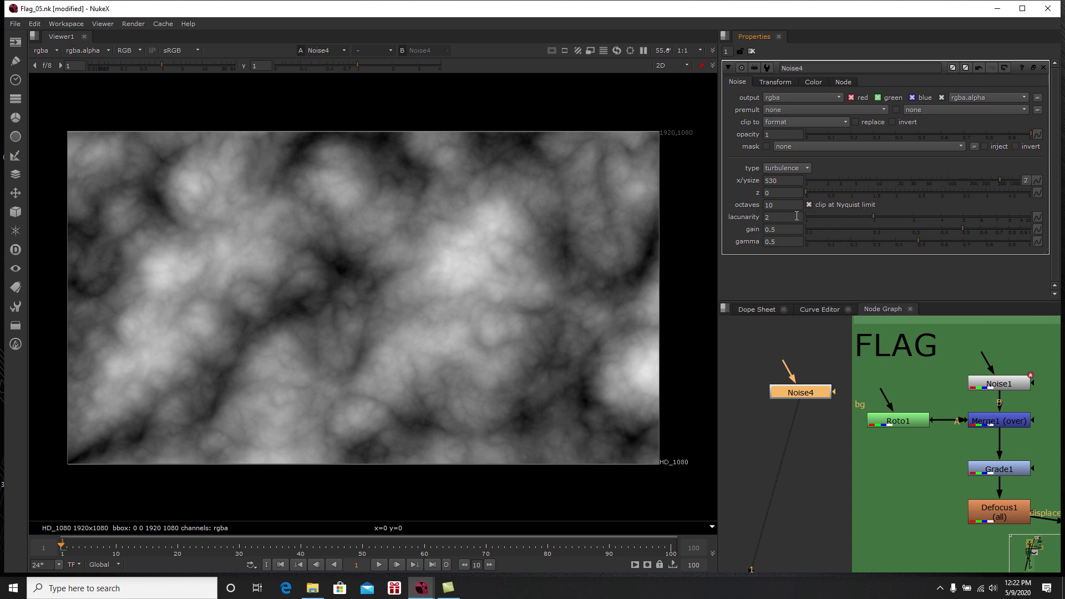
Step: Animate Noise4's z with keyframes of 0 at frame 1 and 1 at frame 100
right_click(780, 192)
left_click(800, 197)
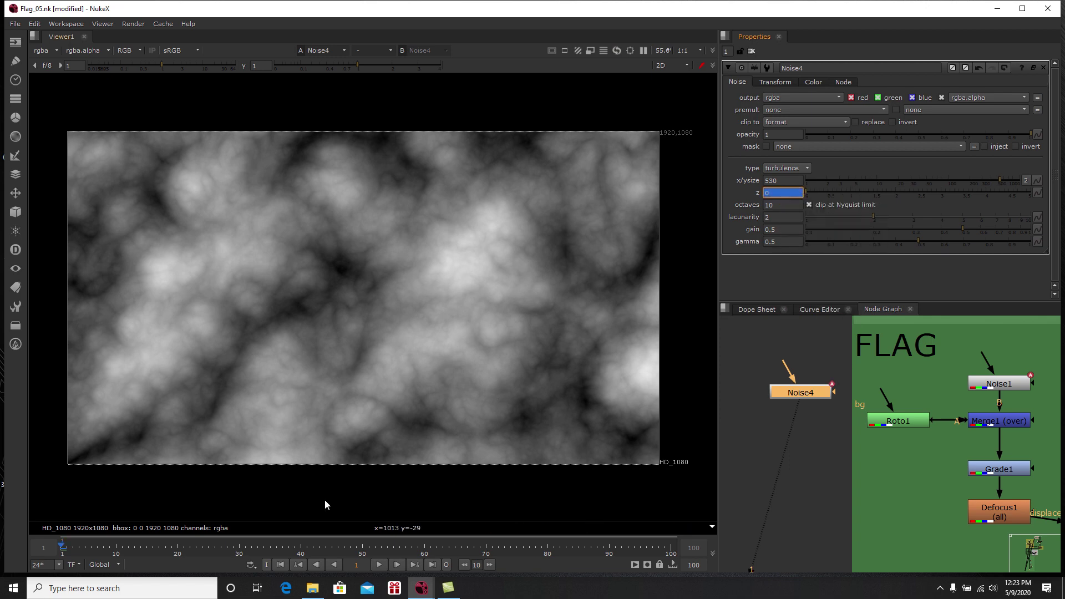
left_click(434, 562)
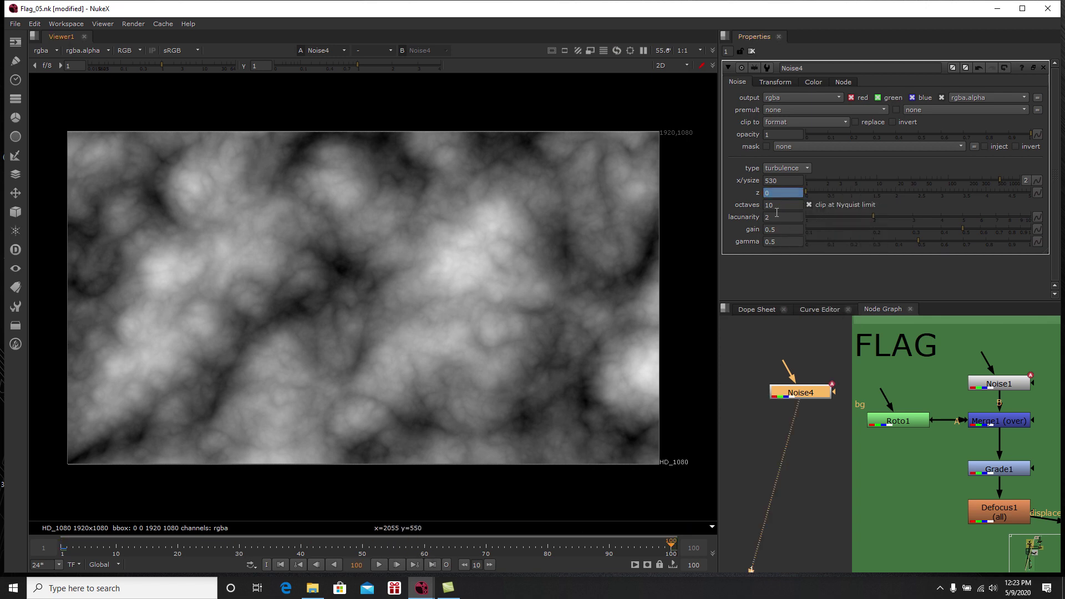
left_click(808, 194)
left_click_drag(807, 193, 755, 194)
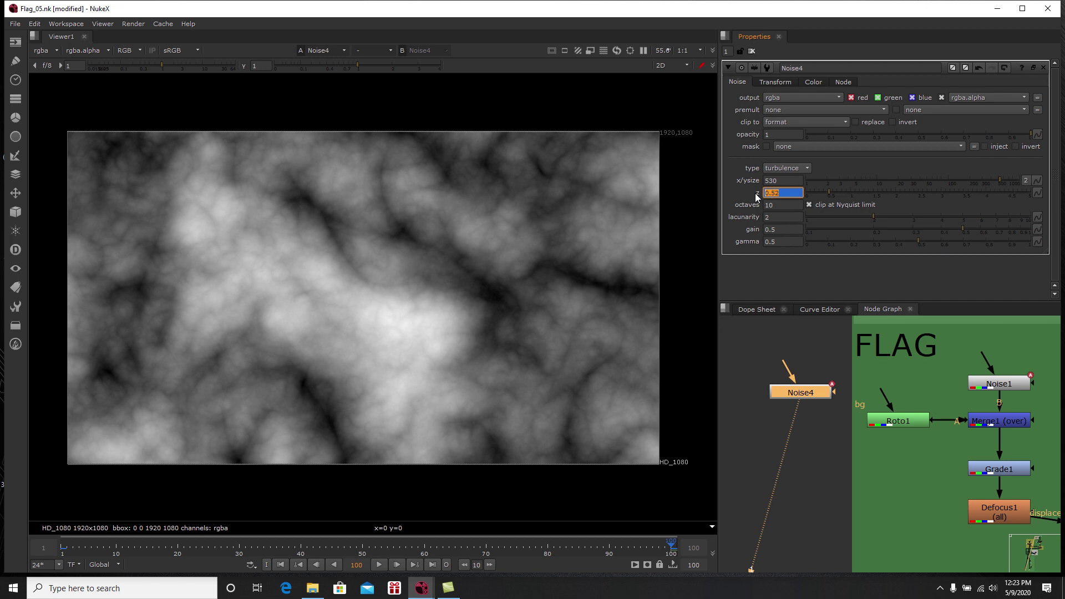
type("1")
key("Return")
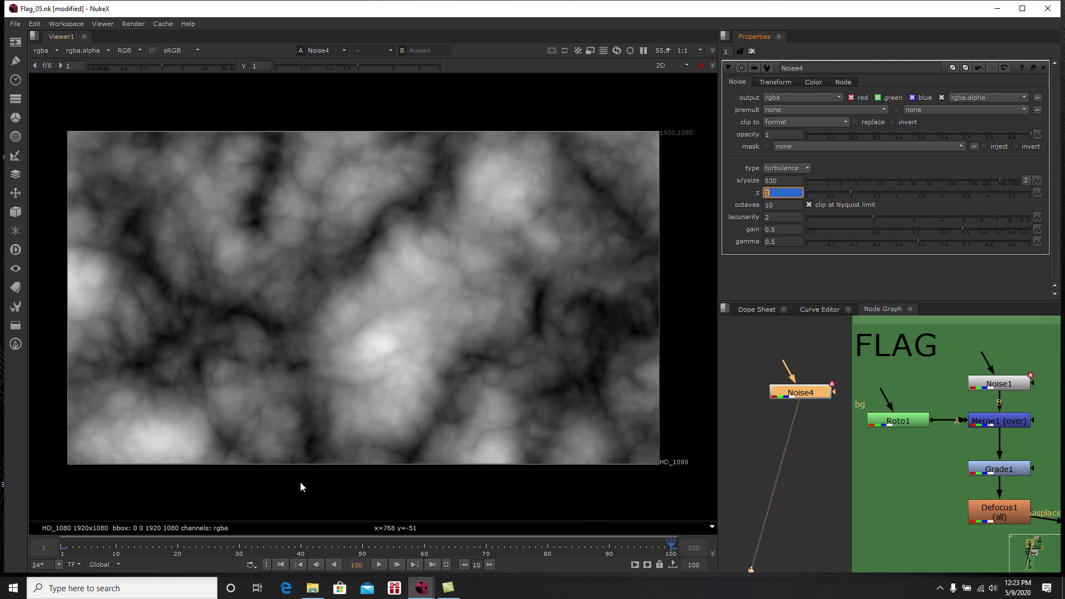
Step: Play the z animation of the noise from frame 1, stop it, and return to the first frame
left_click(280, 565)
left_click(379, 565)
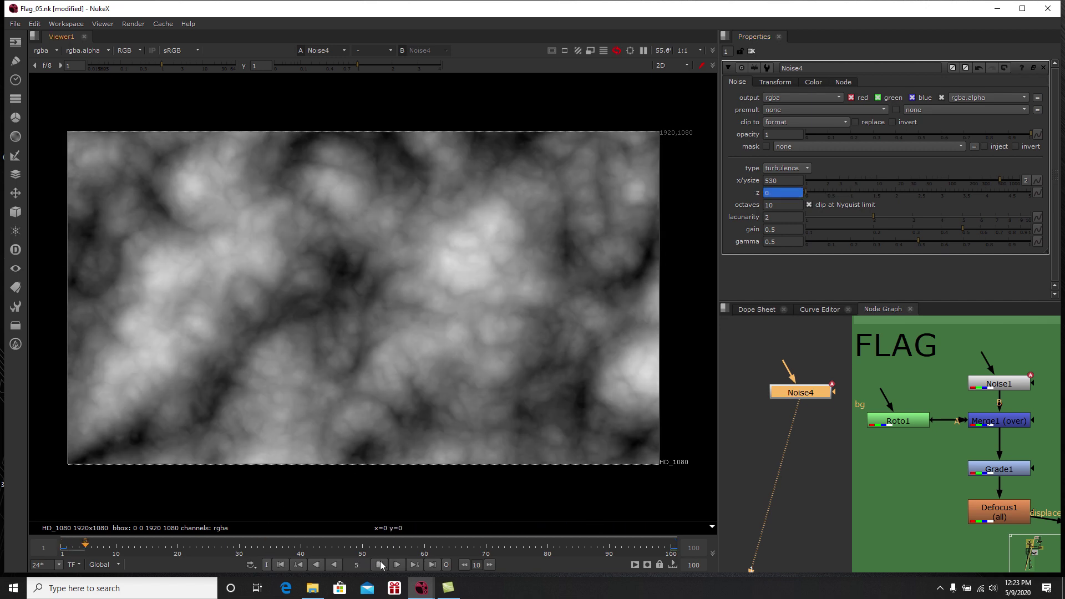
left_click(379, 565)
left_click(281, 564)
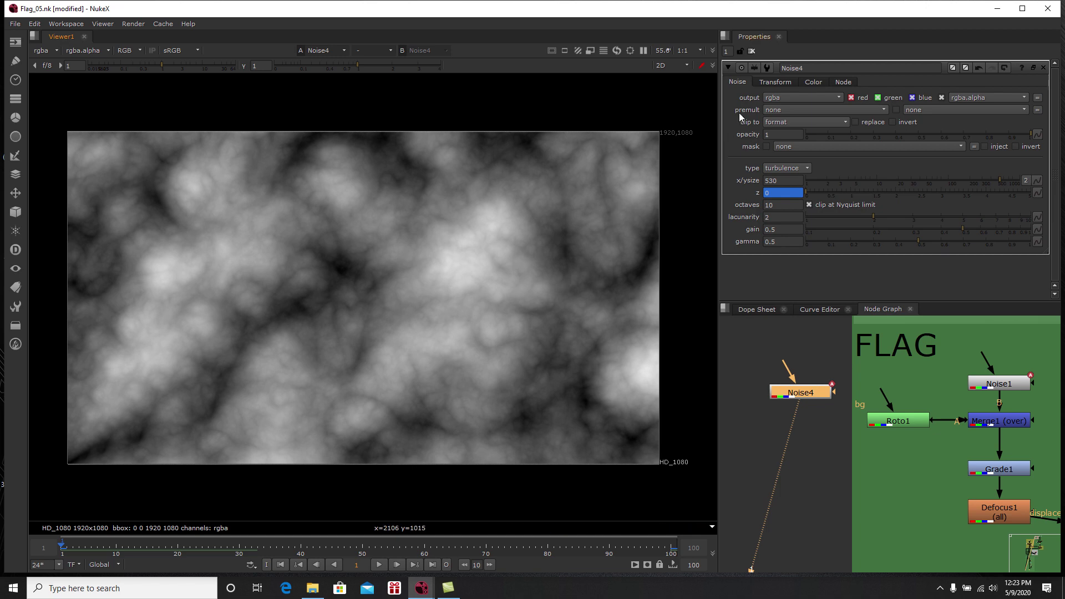
Step: Animate Noise4's translate x with keyframes of 0 at frame 1 and 6000 at frame 100
left_click(773, 81)
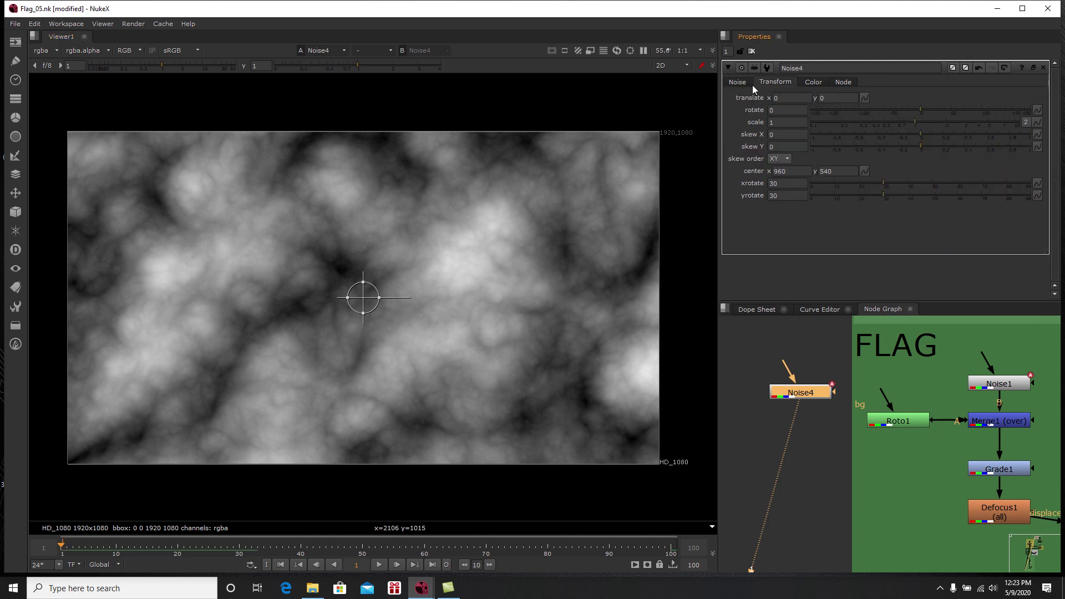
left_click(734, 84)
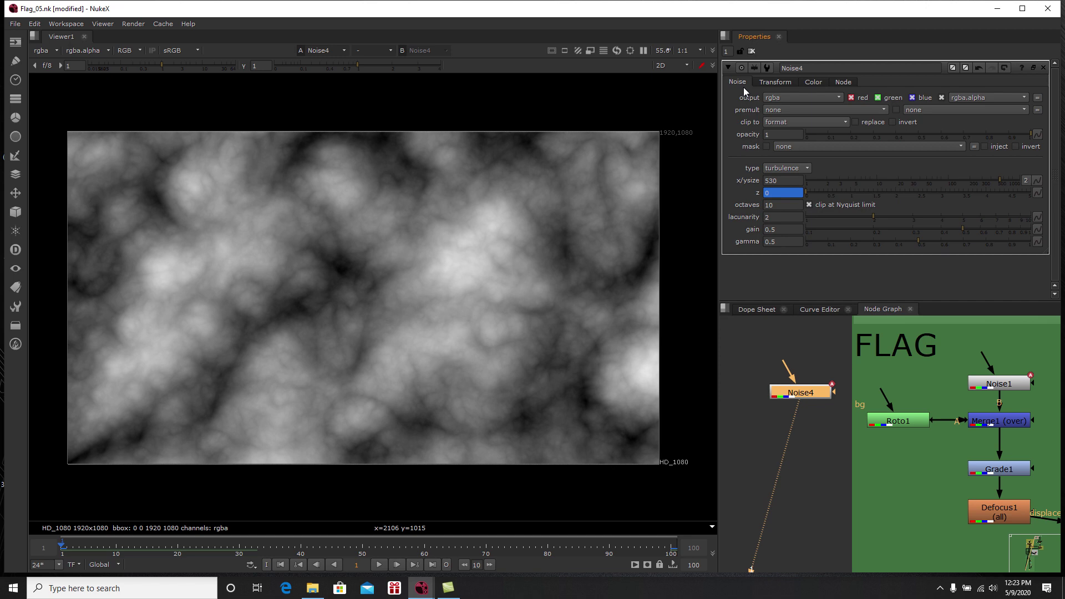
left_click(773, 81)
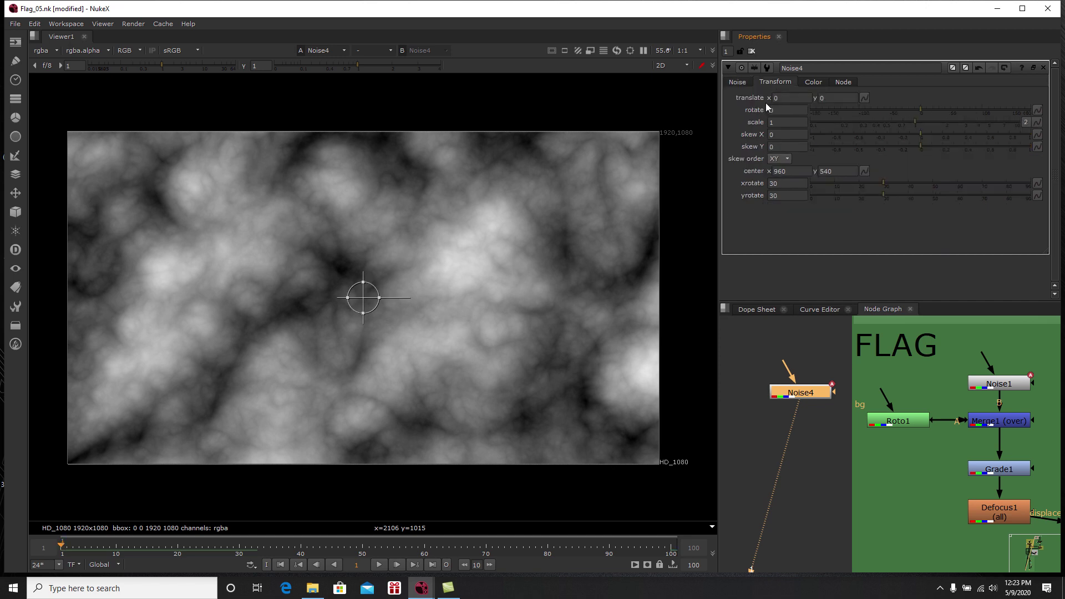
right_click(788, 100)
left_click(814, 101)
left_click(433, 564)
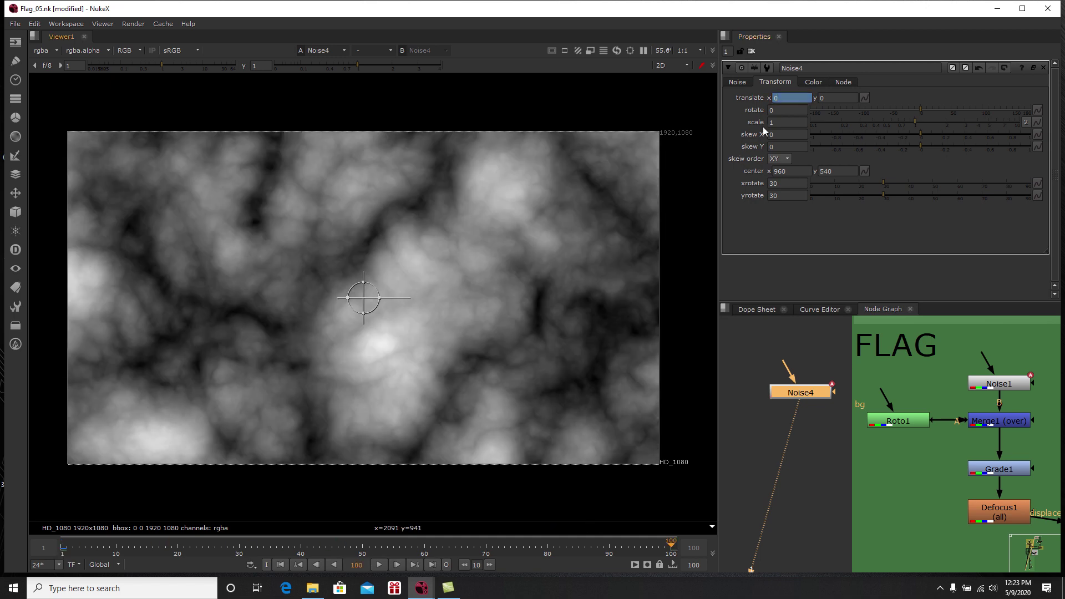
left_click(786, 102)
type("000")
key("Return")
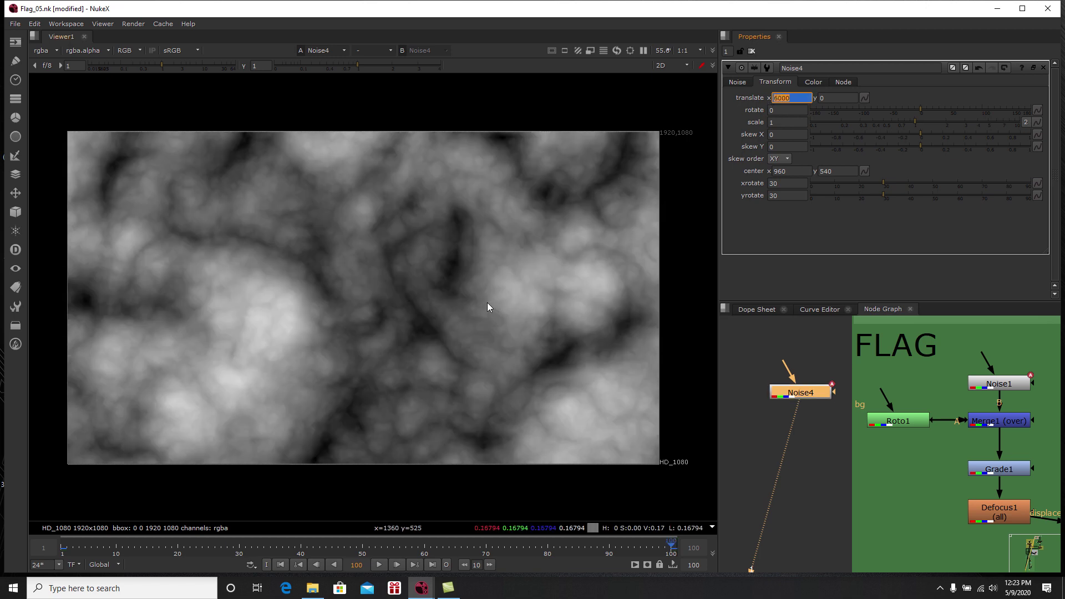
Step: Play back the sideways-moving noise from the start, stop it, and rewind to frame 1
left_click(281, 563)
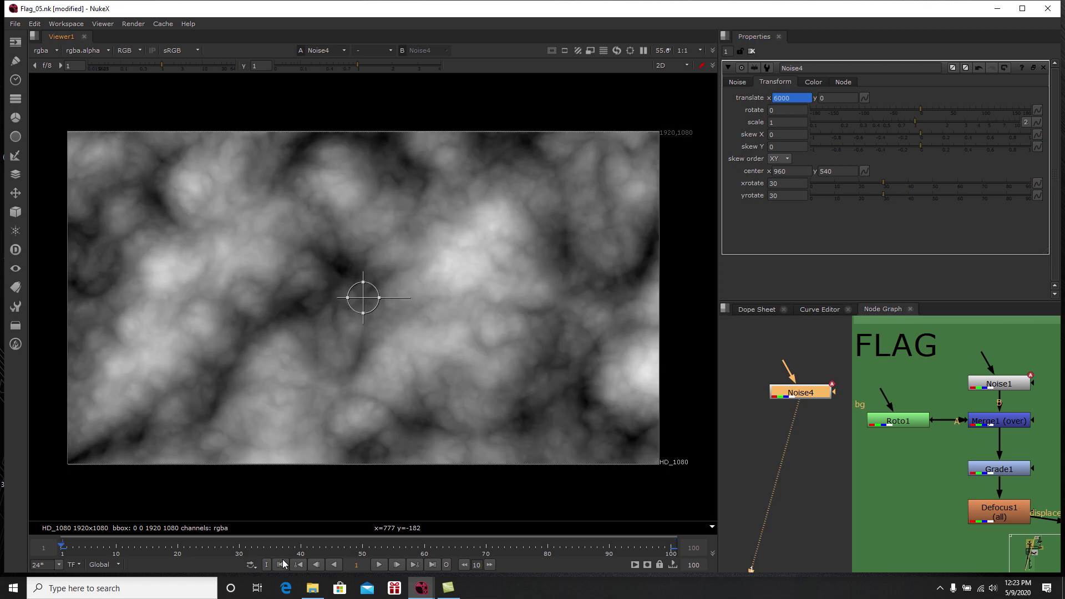
left_click(379, 566)
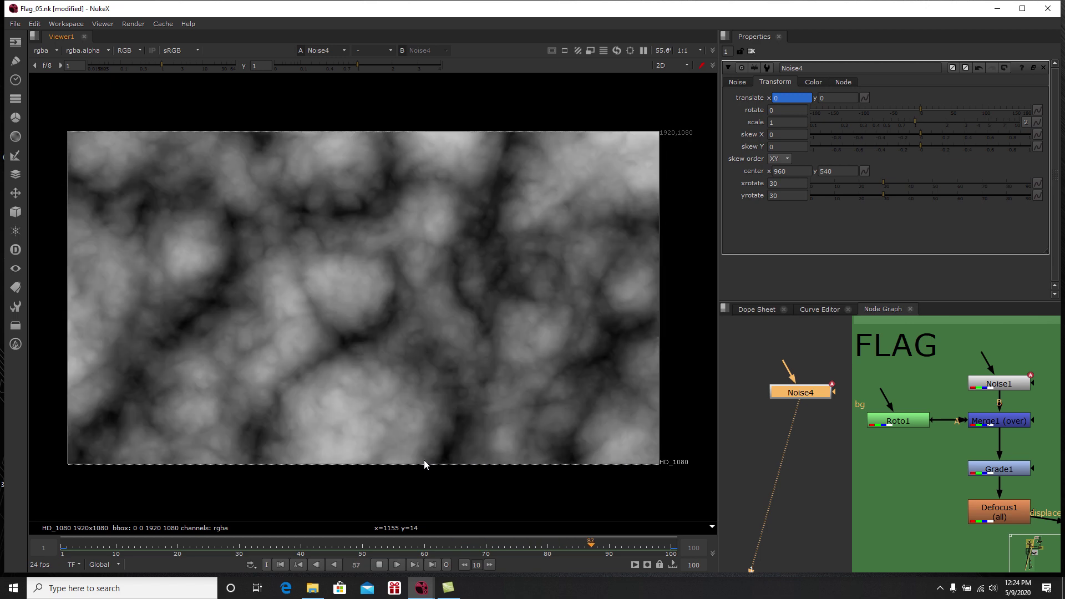
left_click(380, 564)
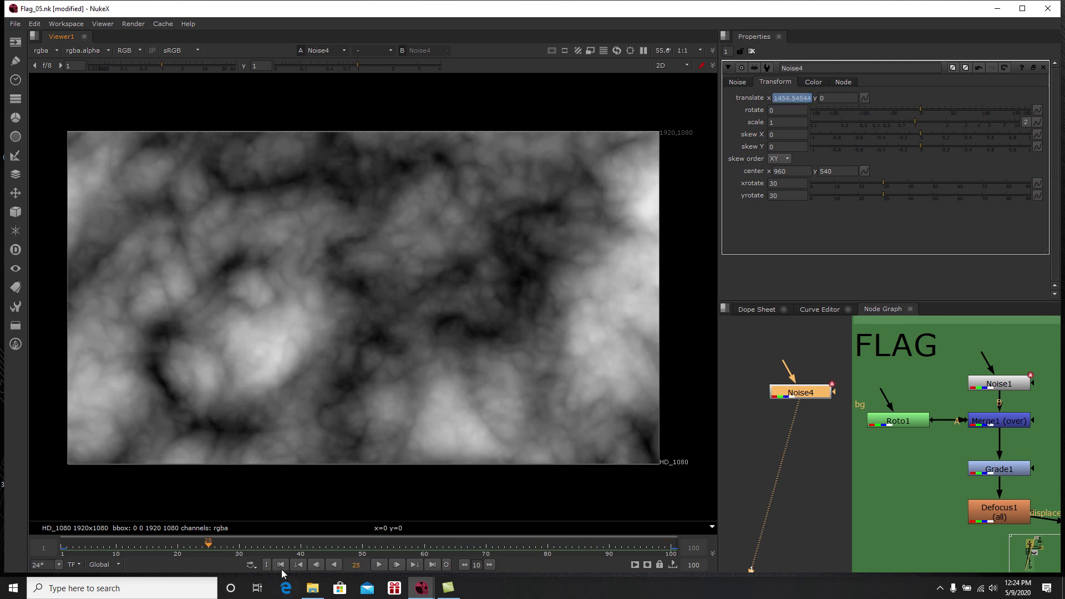
left_click(281, 564)
Step: Adjust the look of Noise4 by setting its gamma to 0.43 and its gain to 0.54
left_click(736, 81)
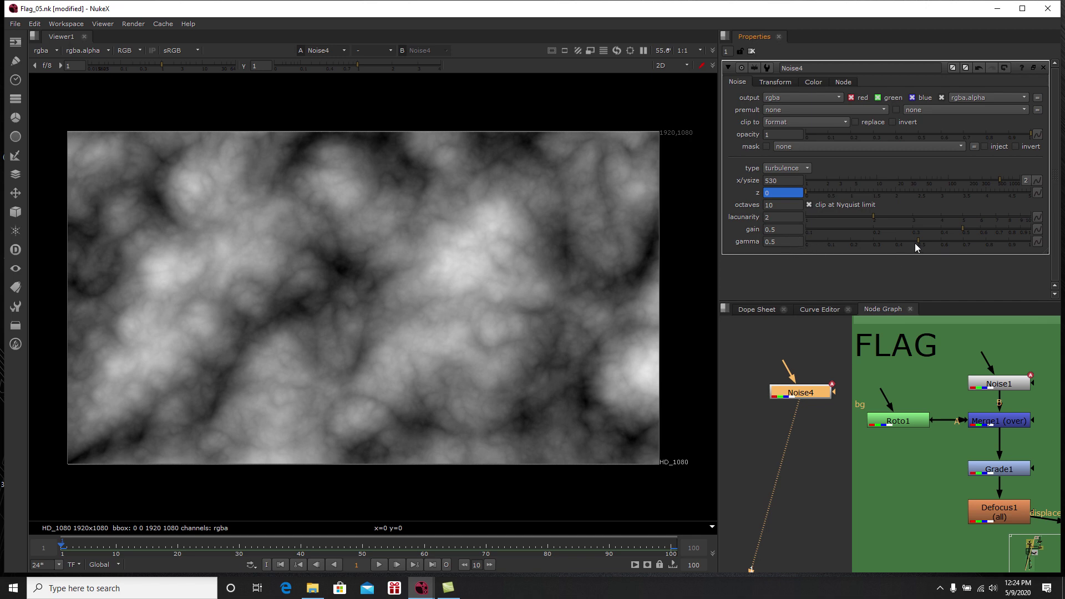
left_click_drag(917, 241, 902, 242)
left_click_drag(961, 228, 979, 227)
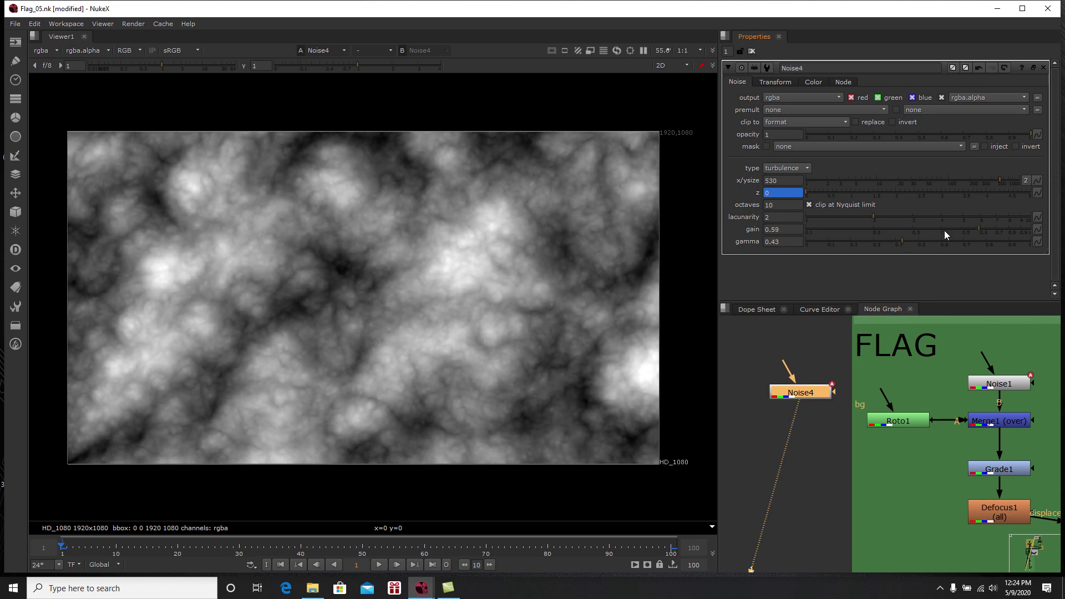
left_click_drag(978, 228, 970, 234)
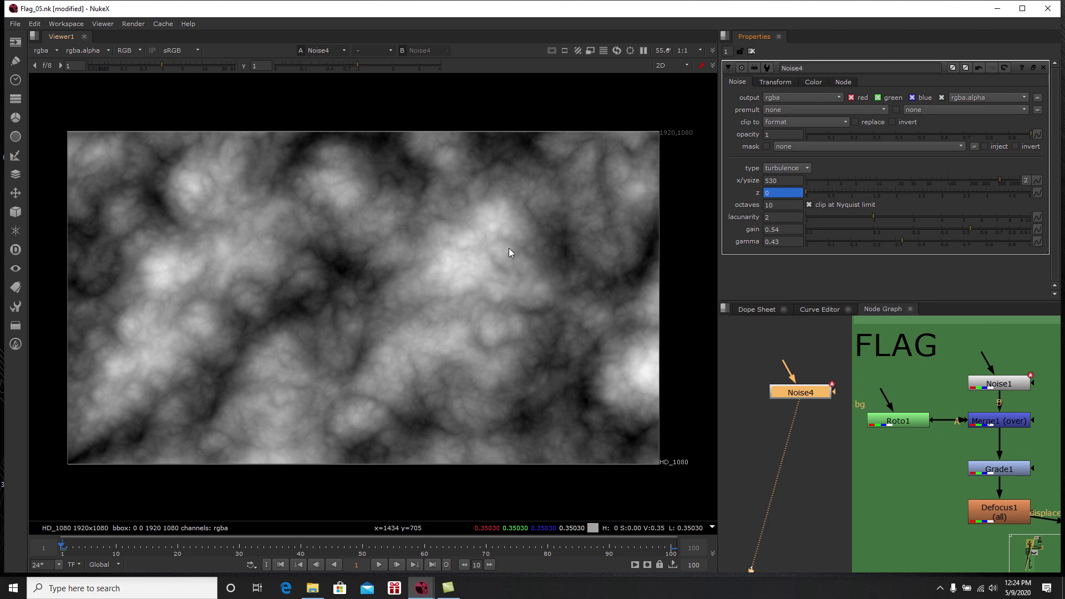
mouse_move(970, 229)
left_mouse_down()
mouse_move(949, 232)
mouse_move(970, 230)
left_mouse_up()
Step: Reposition the Noise4 node in the empty area beside the FLAG backdrop
middle_click_drag(823, 402, 876, 387)
left_click_drag(864, 381, 852, 387)
middle_click_drag(868, 405, 857, 404)
left_click_drag(838, 389, 803, 377)
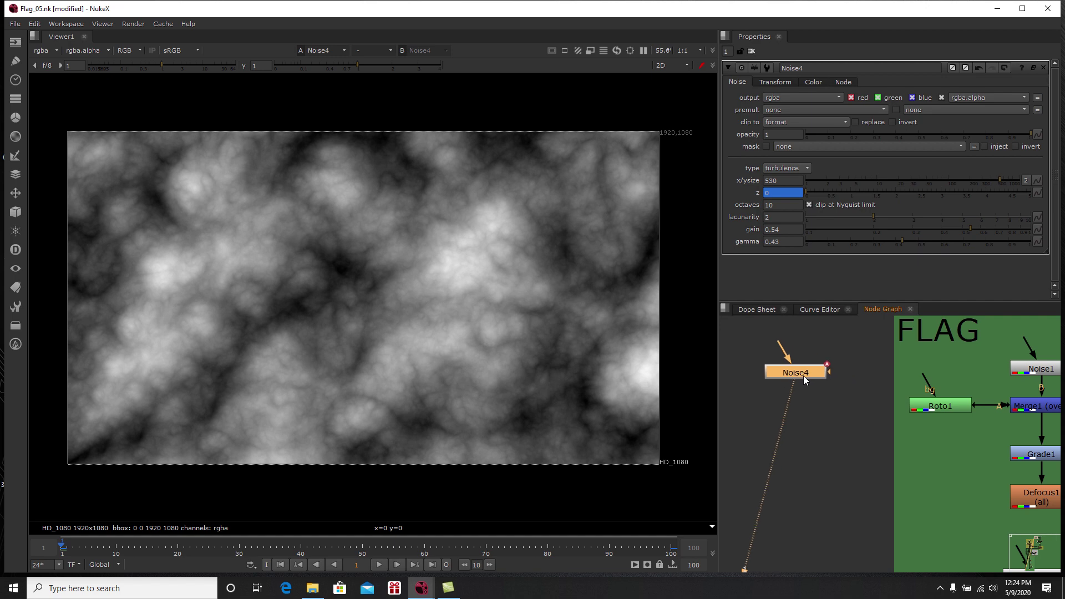
Step: Open the properties of Roto1 in the FLAG backdrop and look at its ellipse shapes over the noise
double_click(923, 407)
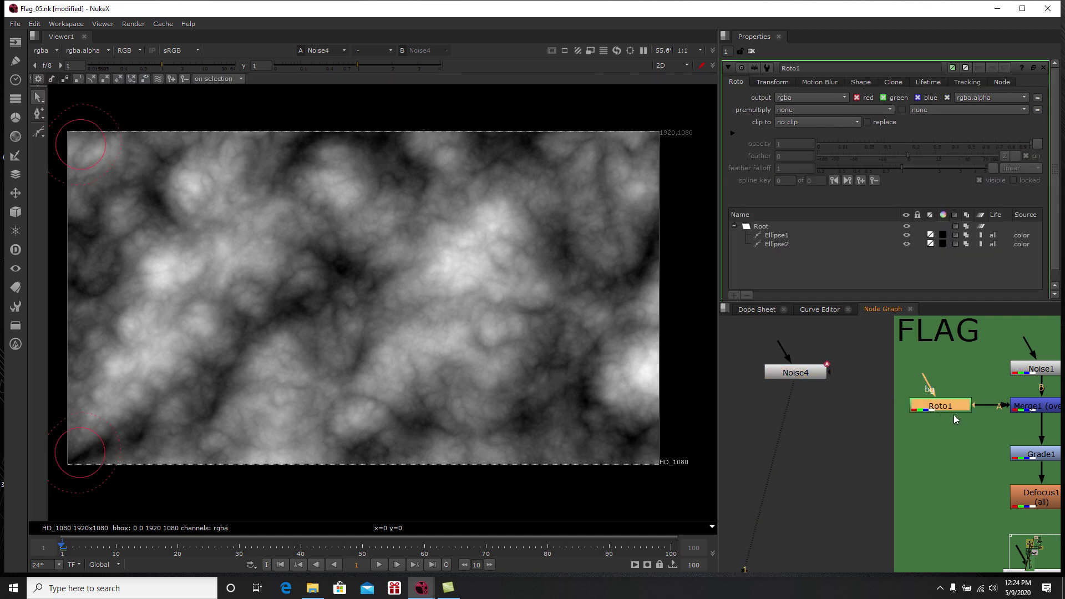
middle_click_drag(952, 414, 939, 430)
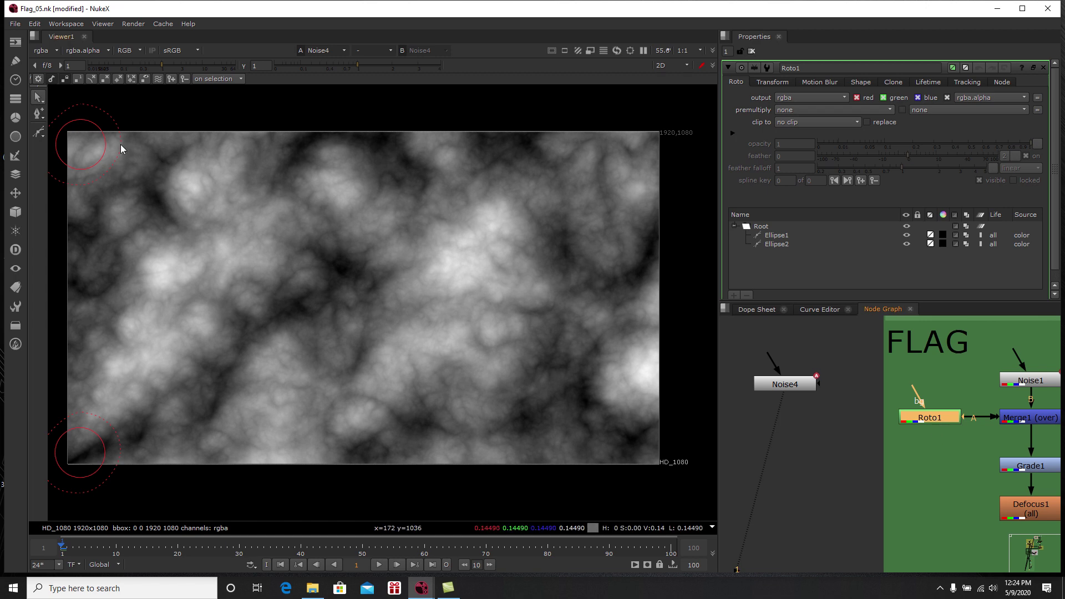
left_click(931, 436)
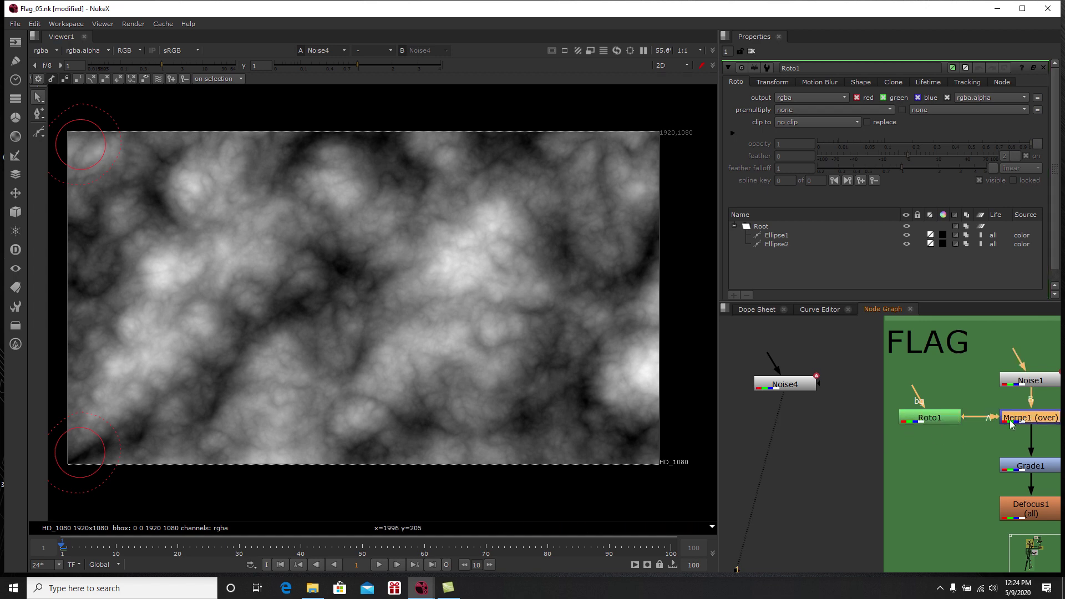
Step: Add a Merge (over) node with Roto1 as input A and Noise4 as input B, and show it in the viewer
key("m")
left_click_drag(795, 414, 918, 417)
left_click_drag(816, 408, 797, 386)
left_click_drag(804, 429, 792, 426)
key("1")
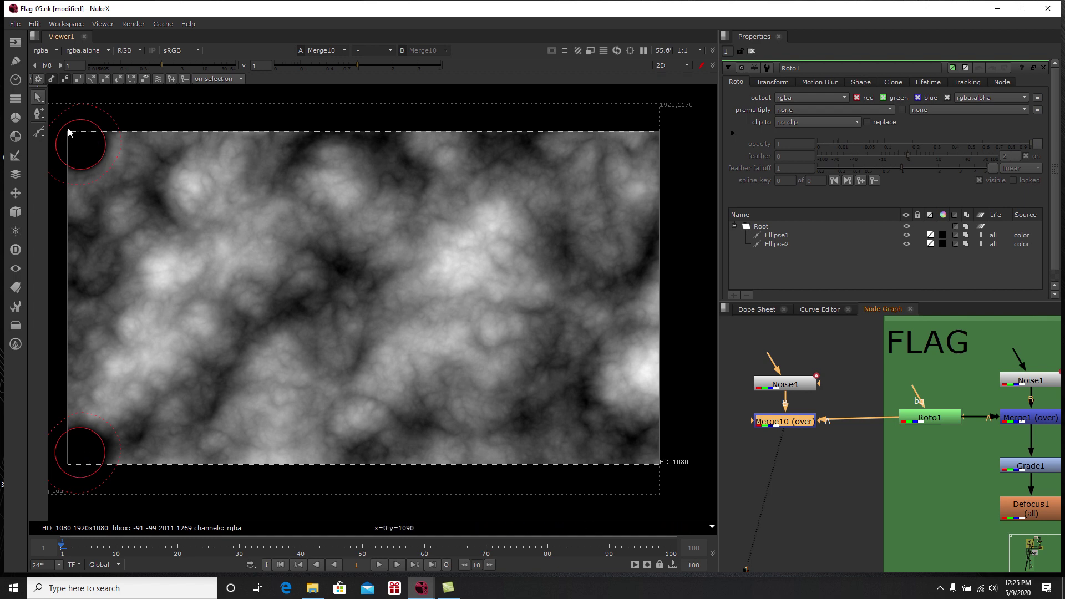
Step: Tidy the node layout by moving Roto1 closer to the new Merge node and raising Noise4 above it
middle_click_drag(110, 206, 126, 211)
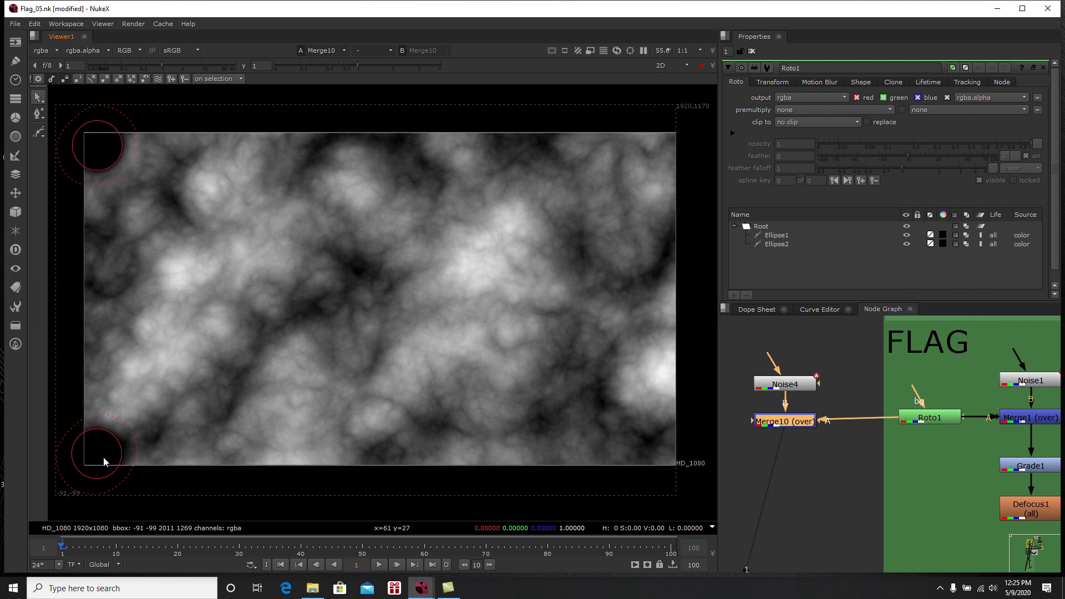
left_click_drag(917, 423, 902, 427)
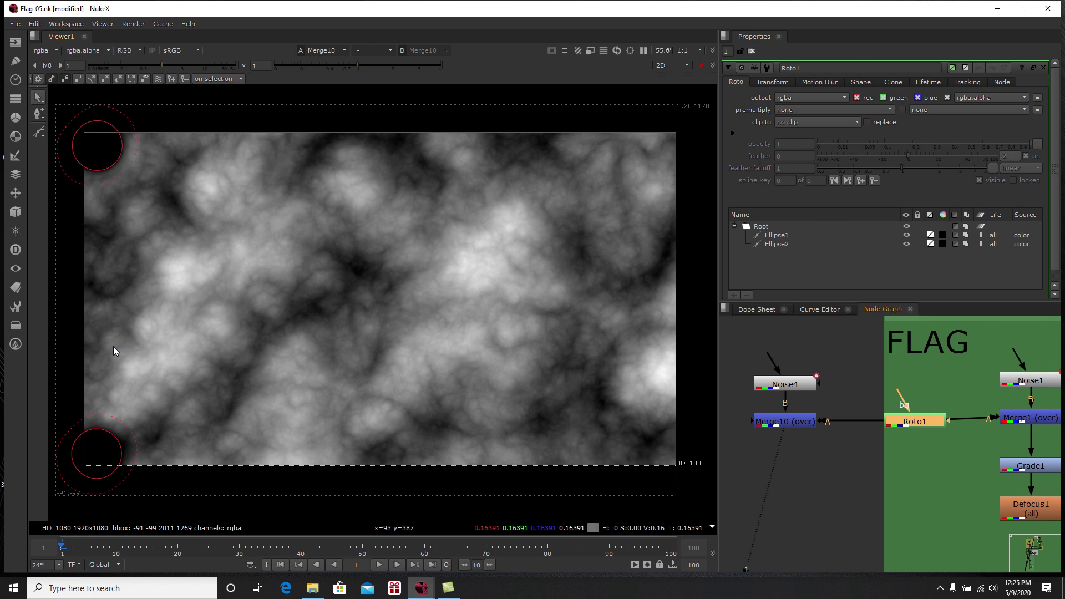
left_click_drag(803, 388, 803, 373)
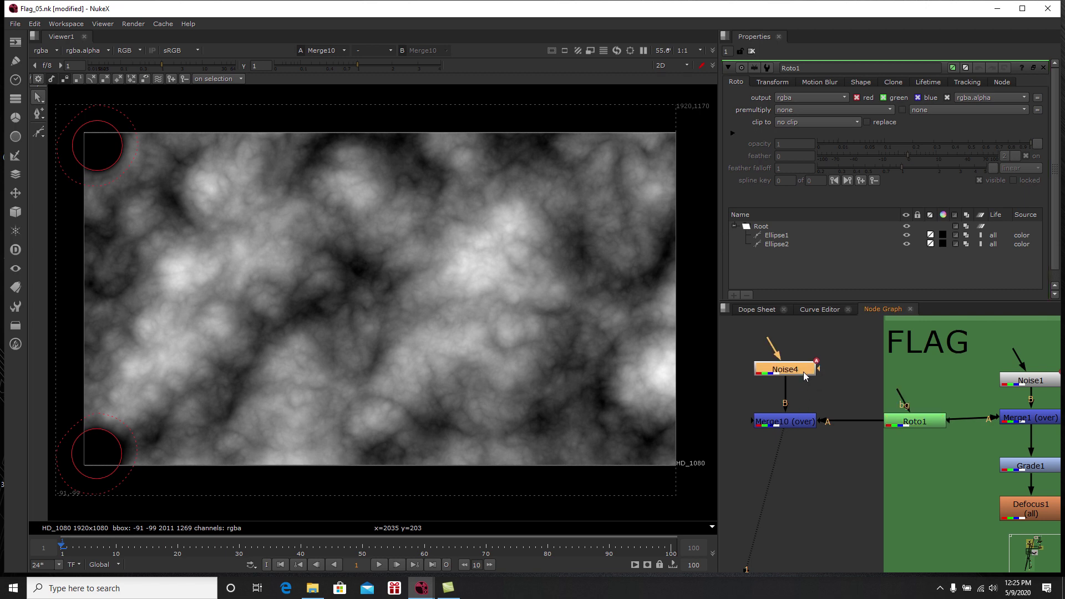
left_click_drag(915, 425, 899, 424)
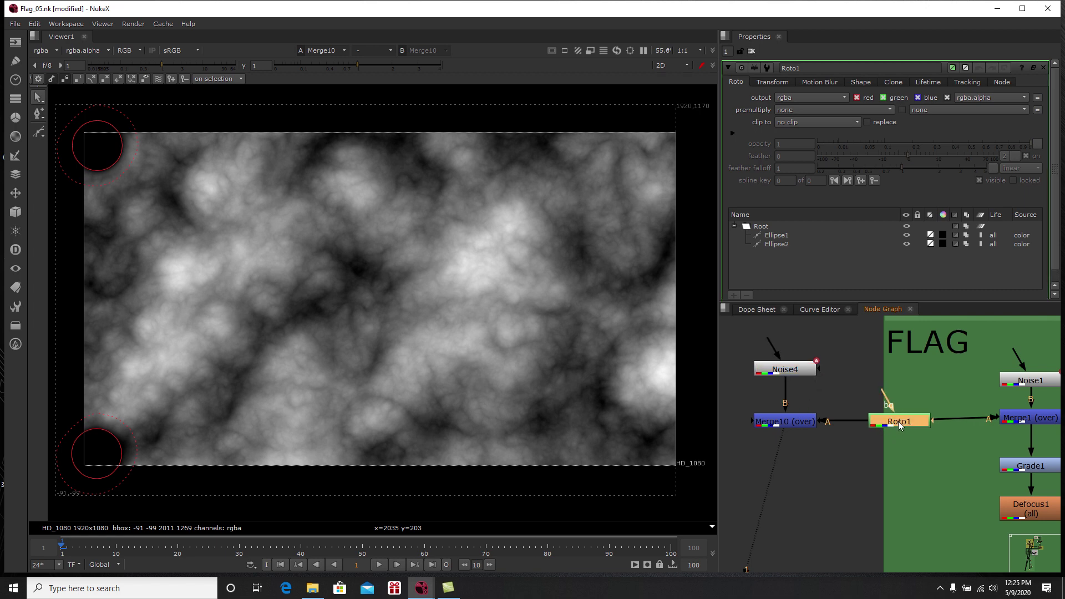
Step: Examine Roto1's Ellipse1 and Ellipse2 shapes and its output and clip to options, keeping rgba and no clip
left_click(789, 234)
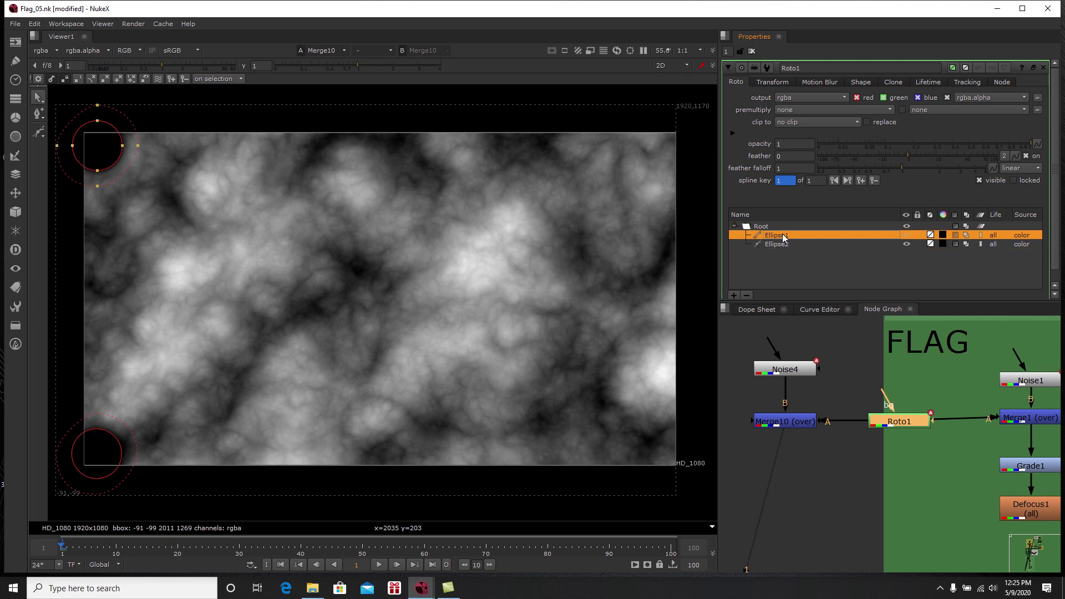
left_click(782, 245)
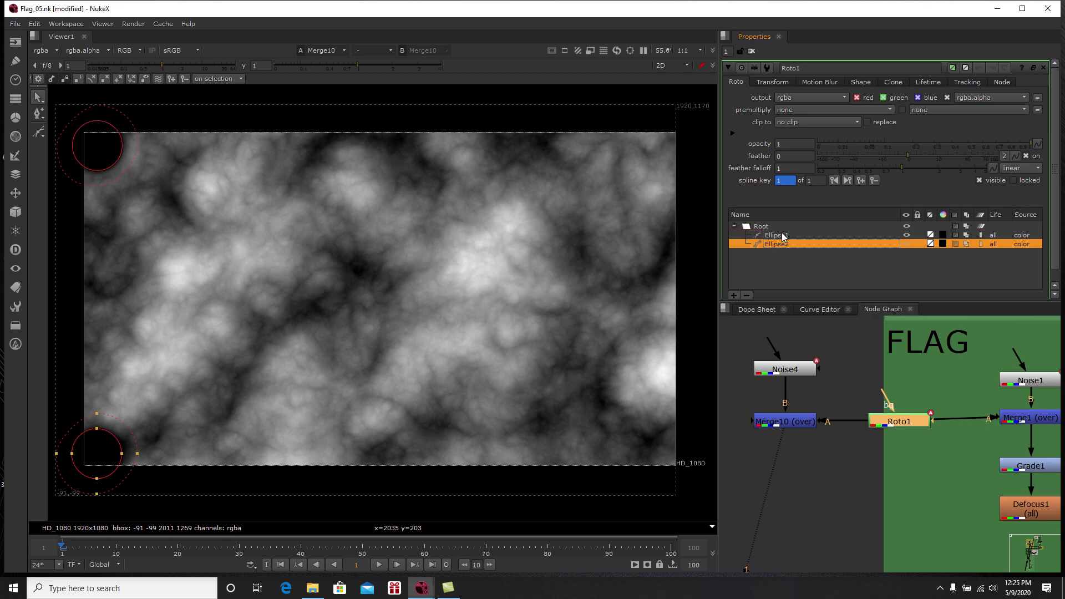
left_click(782, 240)
left_click(782, 245)
left_click(789, 98)
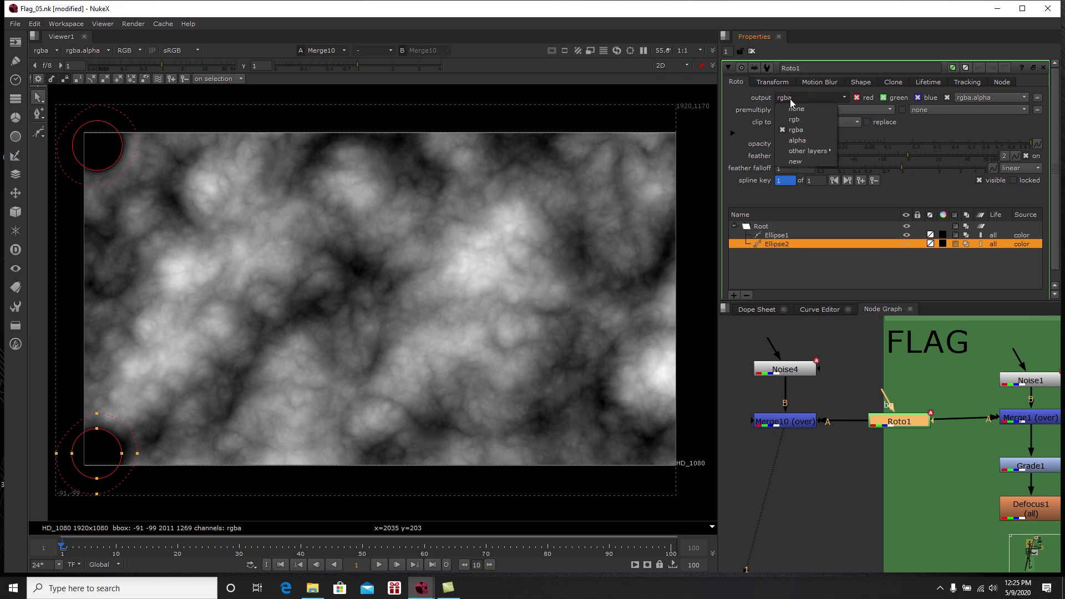
left_click(799, 129)
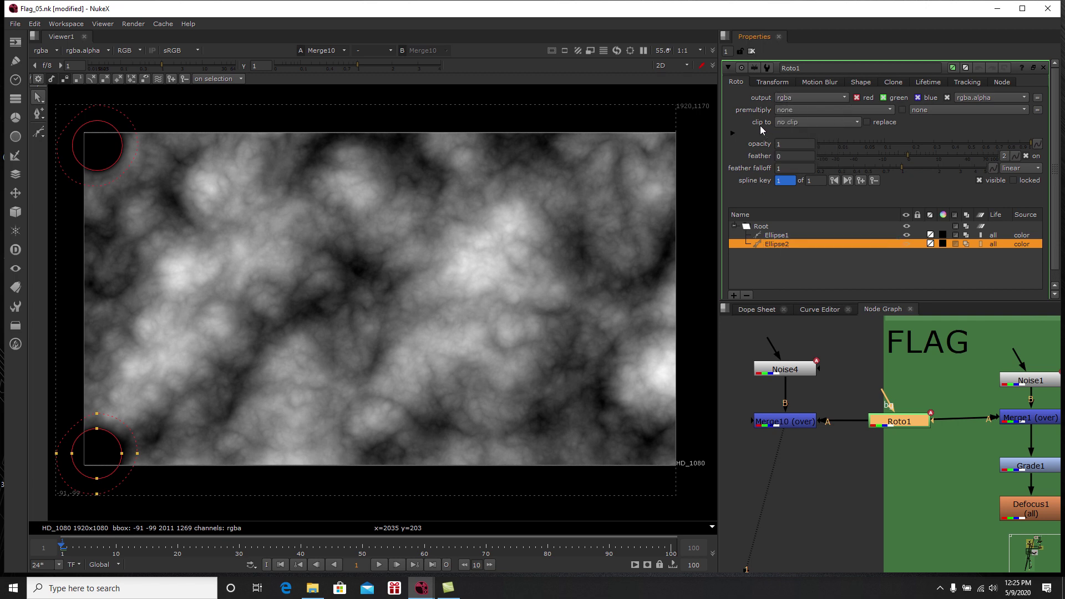
left_click(790, 123)
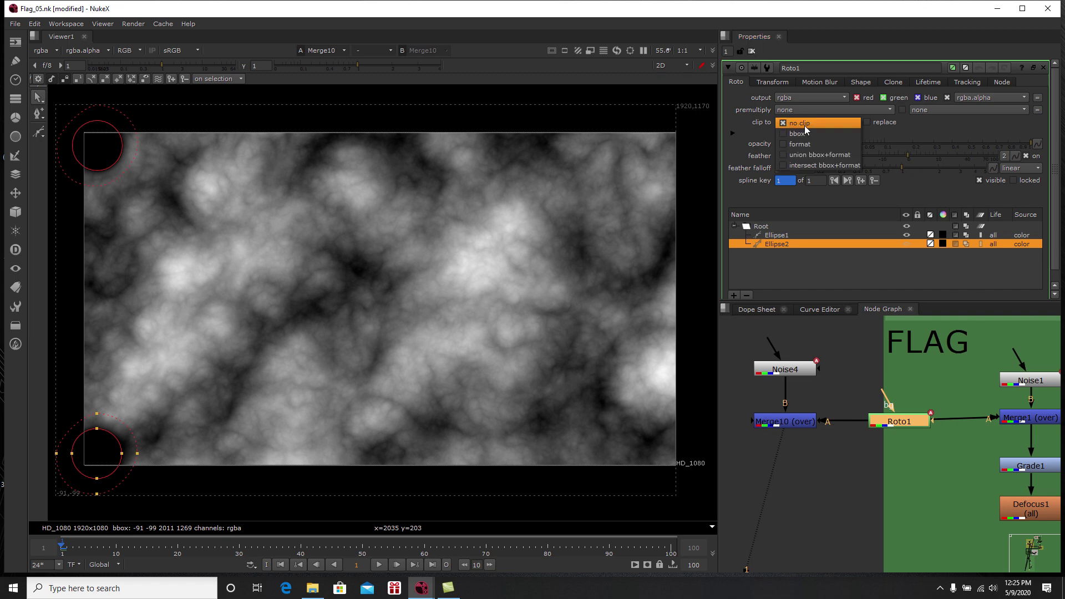
left_click(752, 113)
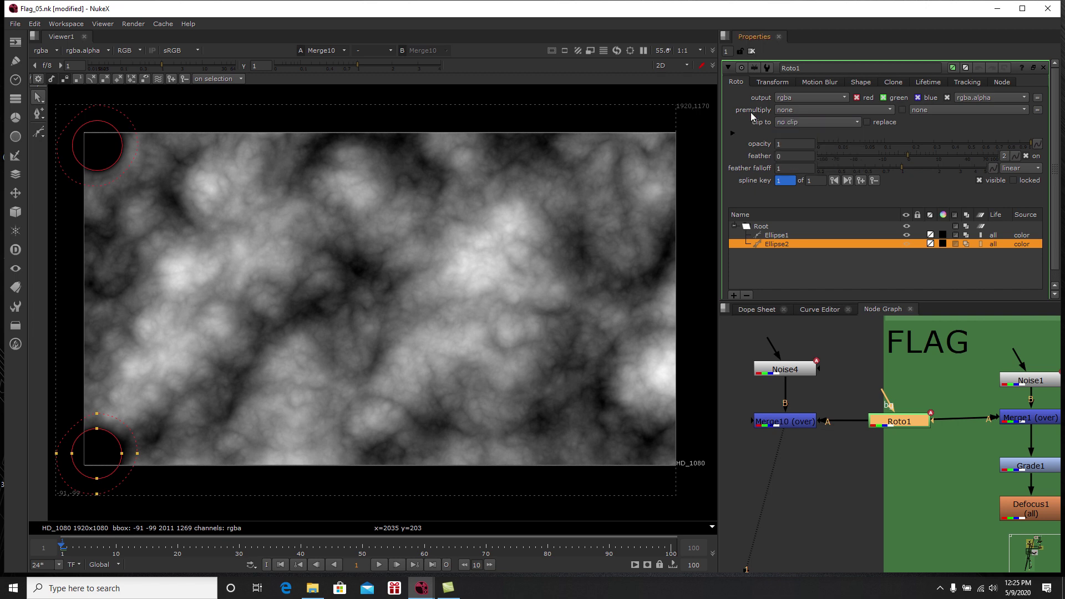
Step: Check Ellipse1's colour in Roto1, show Merge1 in the viewer and clear the open node properties
left_click(943, 236)
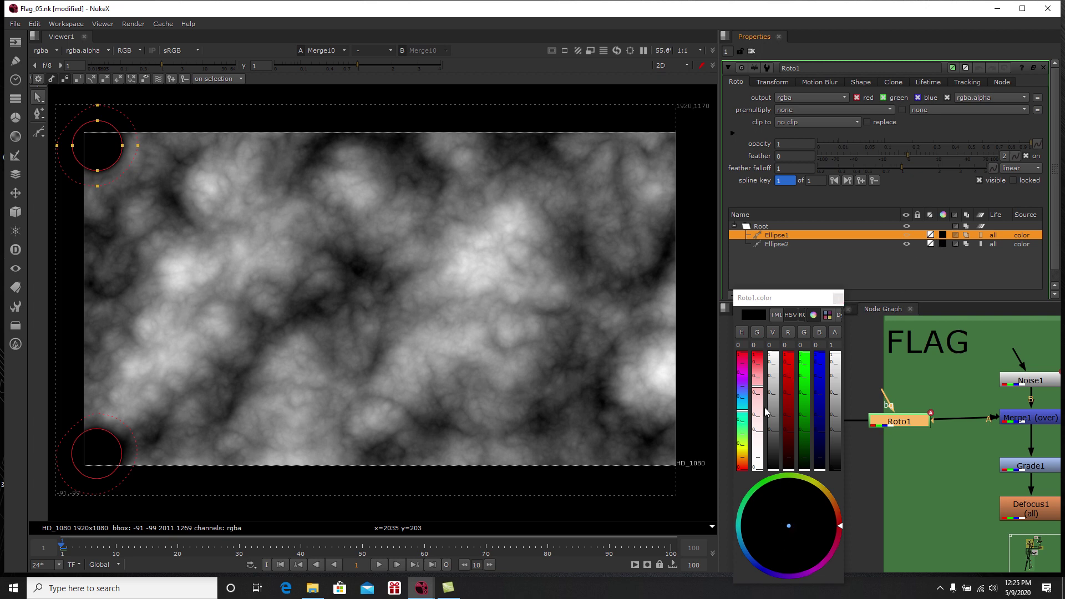
left_click(836, 300)
scroll(837, 405, "down", 3)
left_click(946, 379)
key("1")
left_click(751, 51)
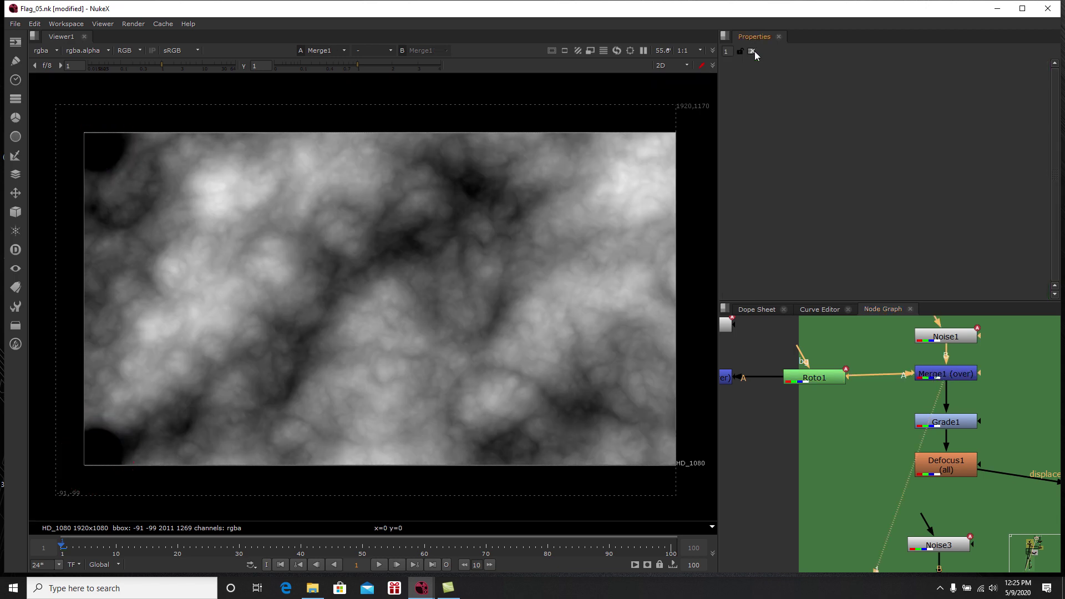
Step: Nudge Grade1 closer to Merge1, show it in the viewer and open its properties
middle_click_drag(936, 422, 893, 407)
left_click(907, 360)
left_click(908, 415)
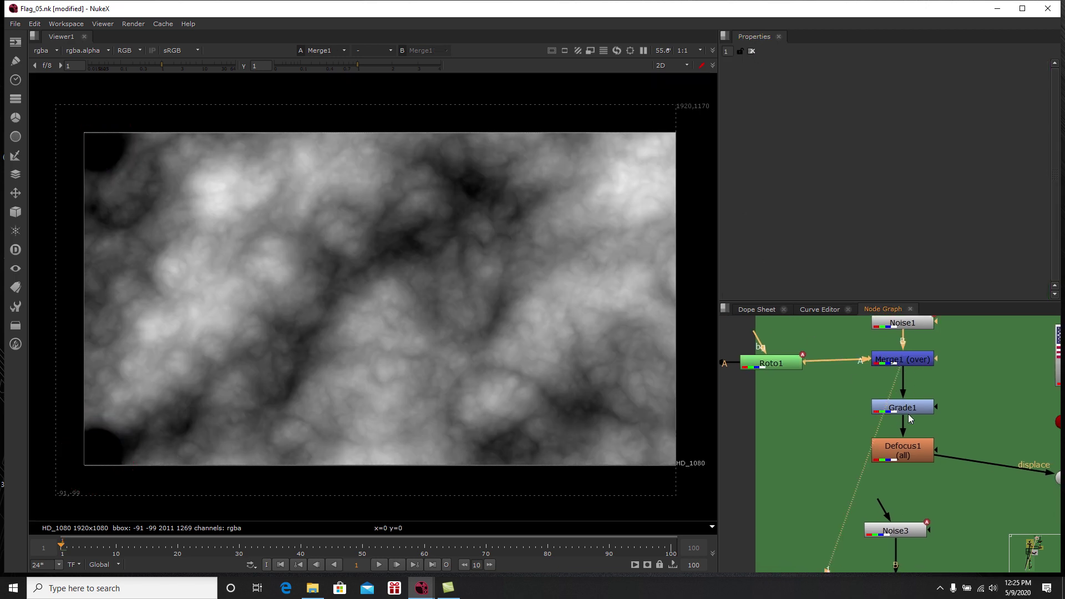
middle_click_drag(582, 348, 573, 356)
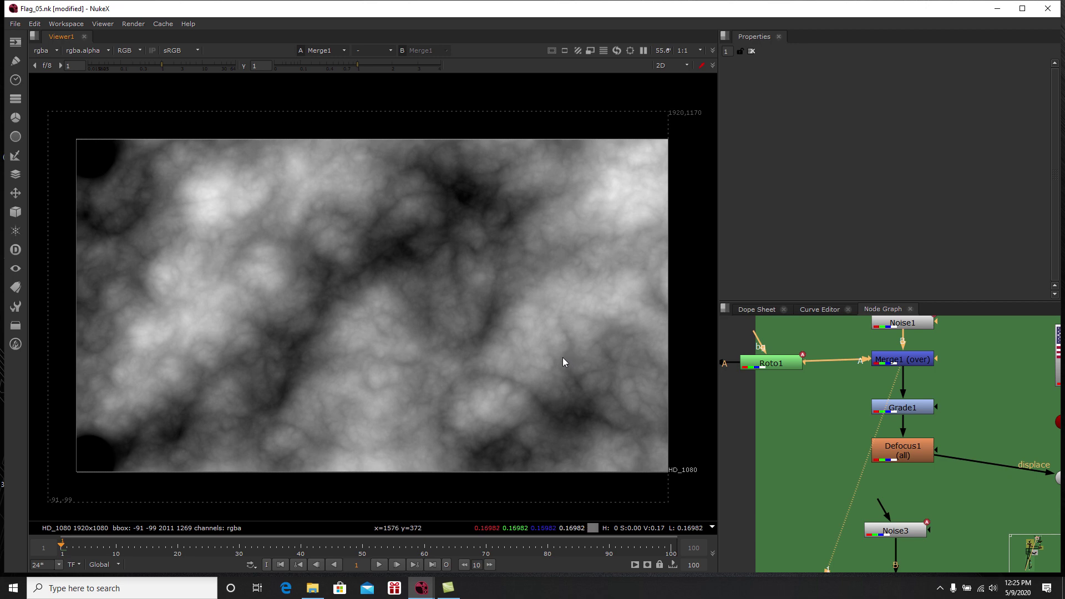
middle_click_drag(902, 426, 890, 444)
left_click_drag(900, 424, 900, 418)
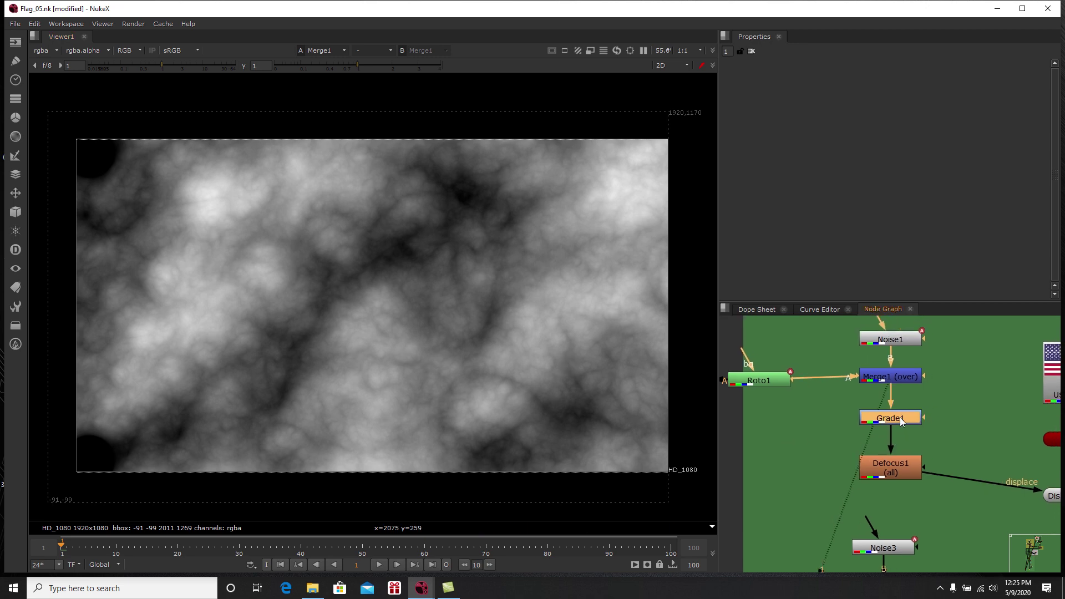
key("1")
double_click(900, 422)
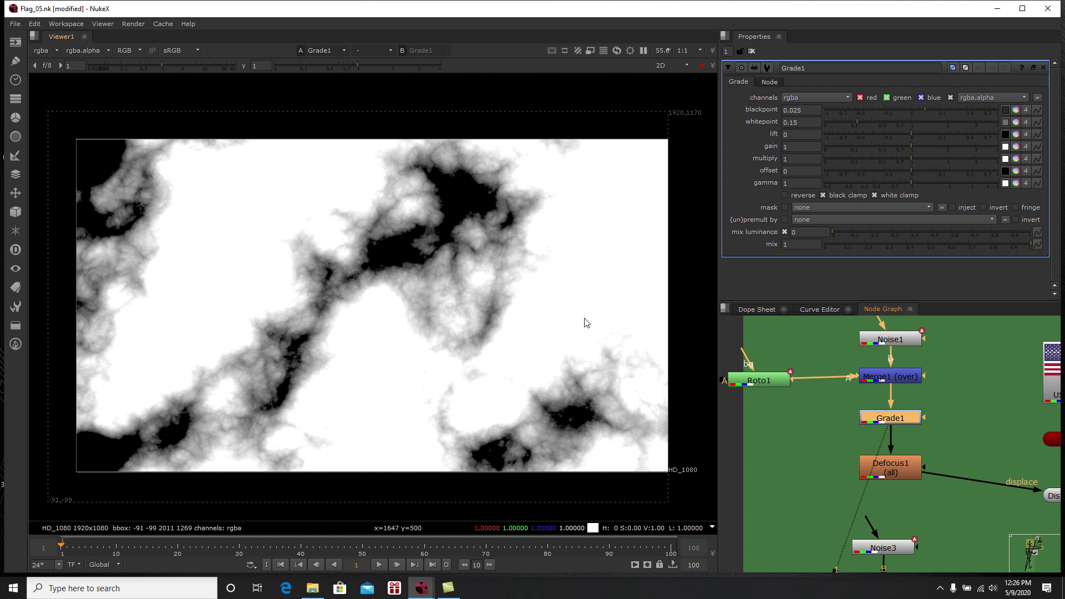
Step: Compare the outputs of Defocus1 and Grade1 in the viewer, examining the edge detail in the noise, and finish on Defocus1
left_click(894, 467)
key("1")
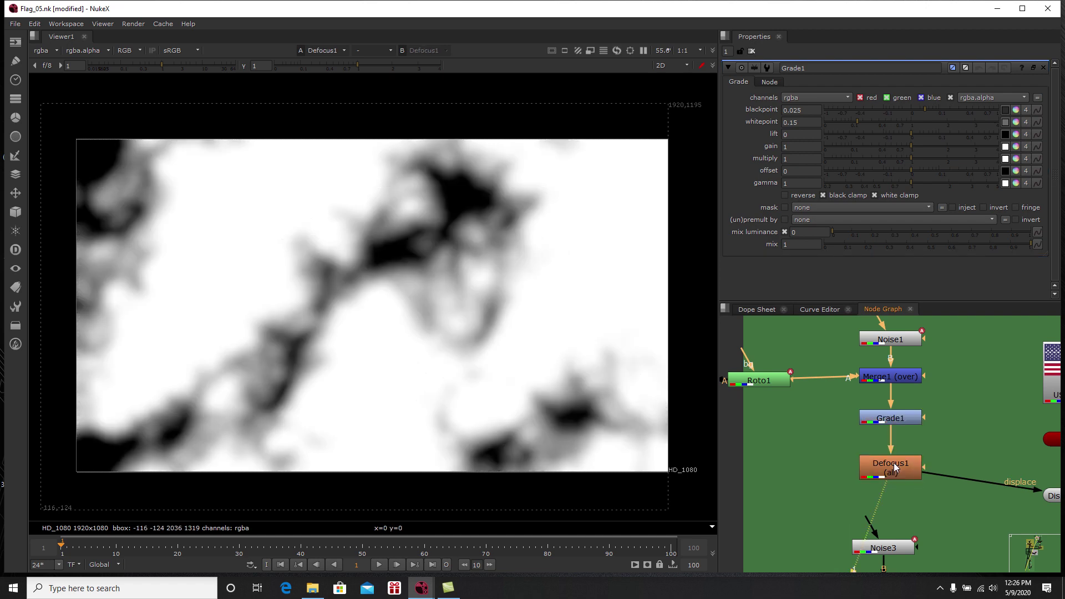
left_click(881, 418)
key("1")
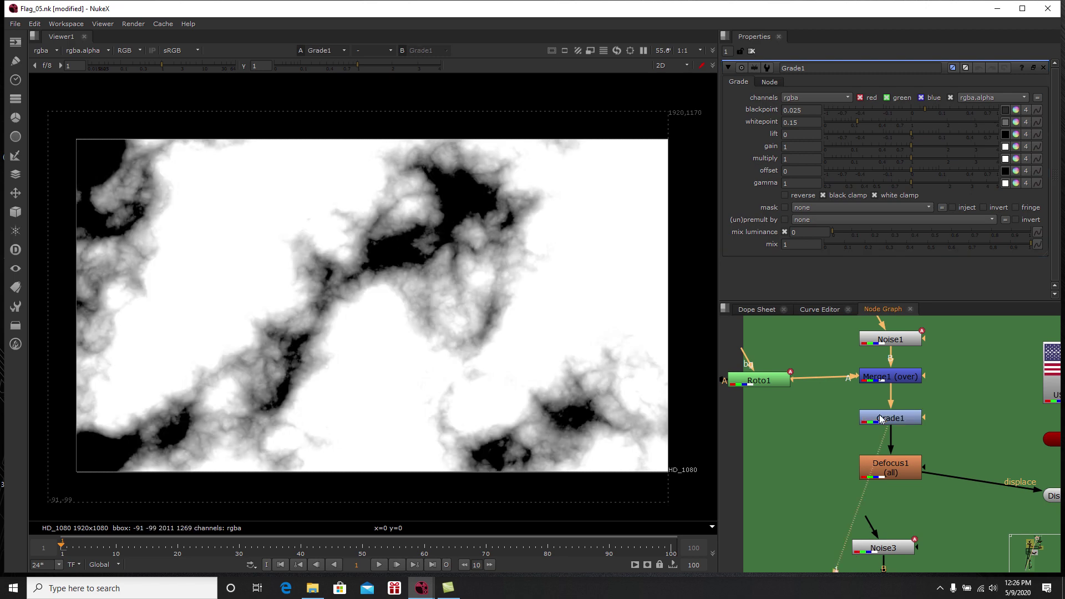
scroll(417, 225, "up", 3)
scroll(417, 216, "up", 2)
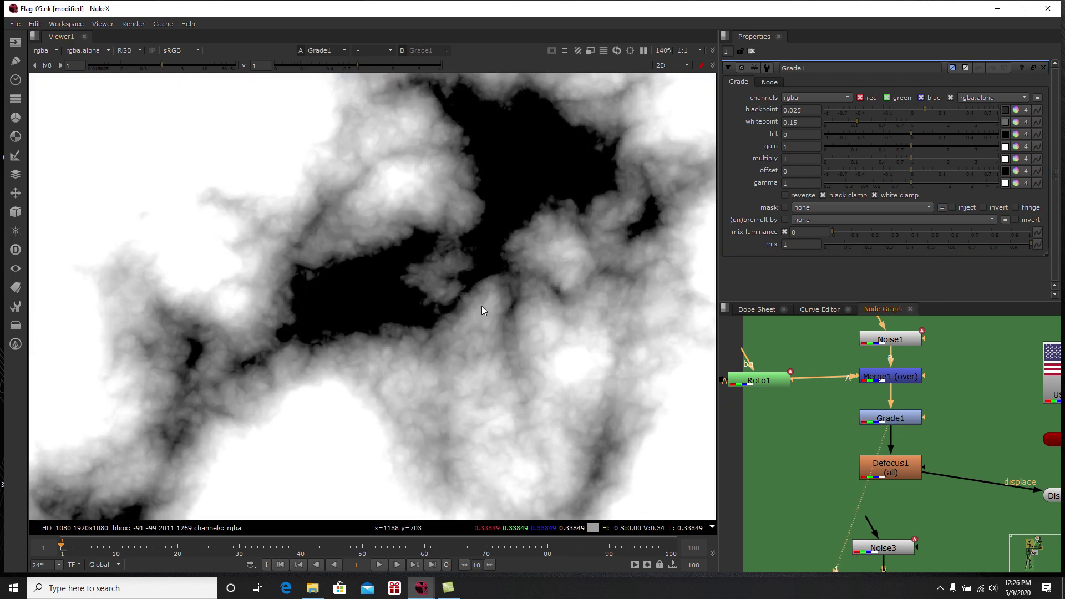
scroll(502, 313, "down", 5)
middle_click_drag(498, 256, 477, 248)
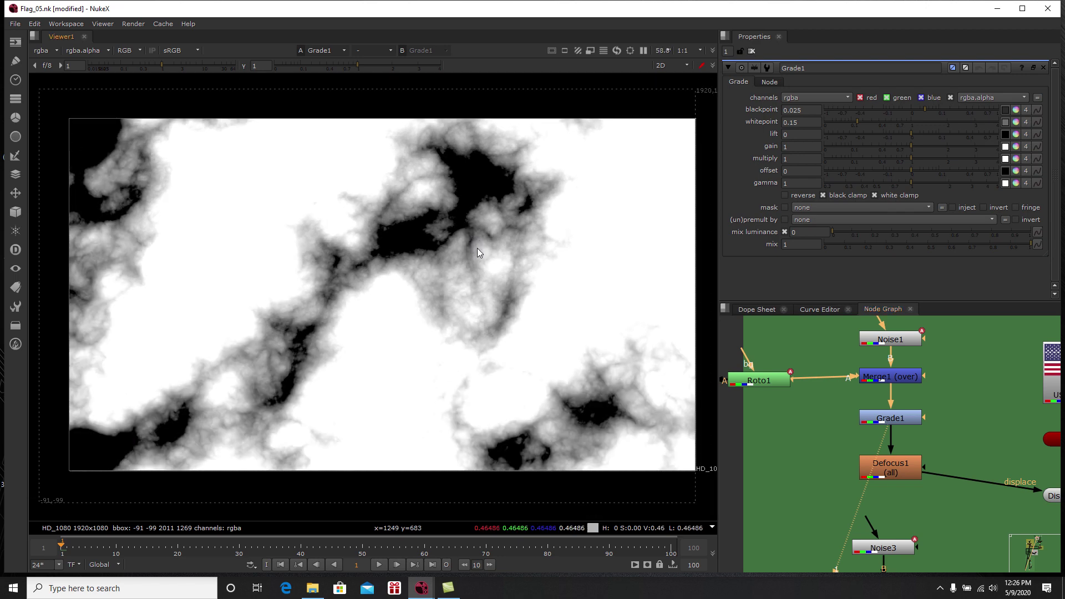
left_click(892, 472)
key("1")
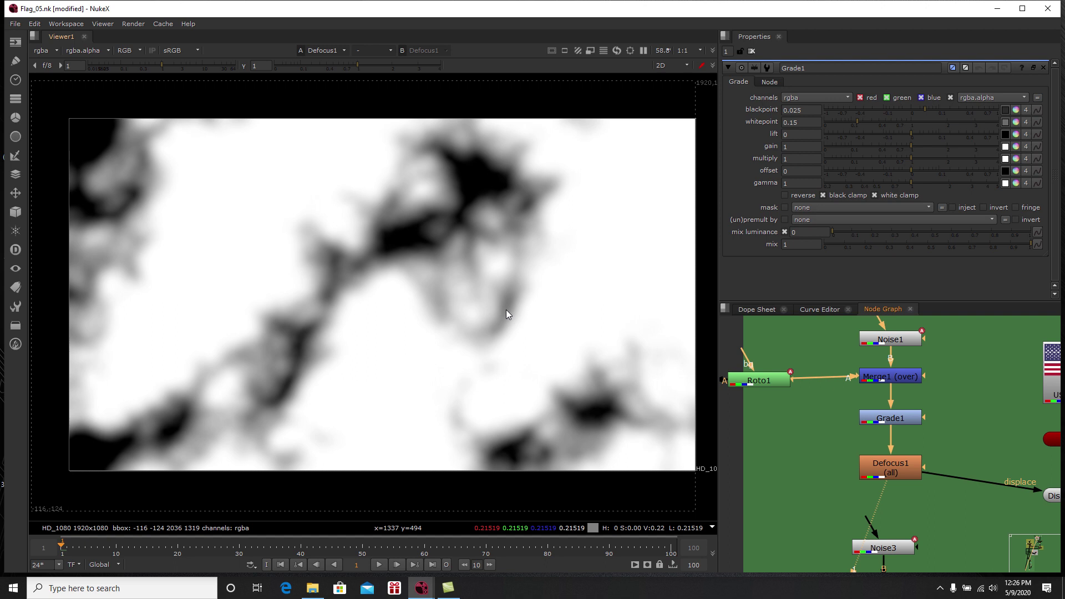
Step: Move Roto1 closer to Merge1 in the FLAG backdrop
middle_click_drag(903, 422, 854, 407)
scroll(854, 408, "down", 1)
middle_click_drag(770, 383, 830, 401)
left_click(787, 392)
left_click_drag(788, 392, 814, 389)
middle_click_drag(817, 388, 837, 396)
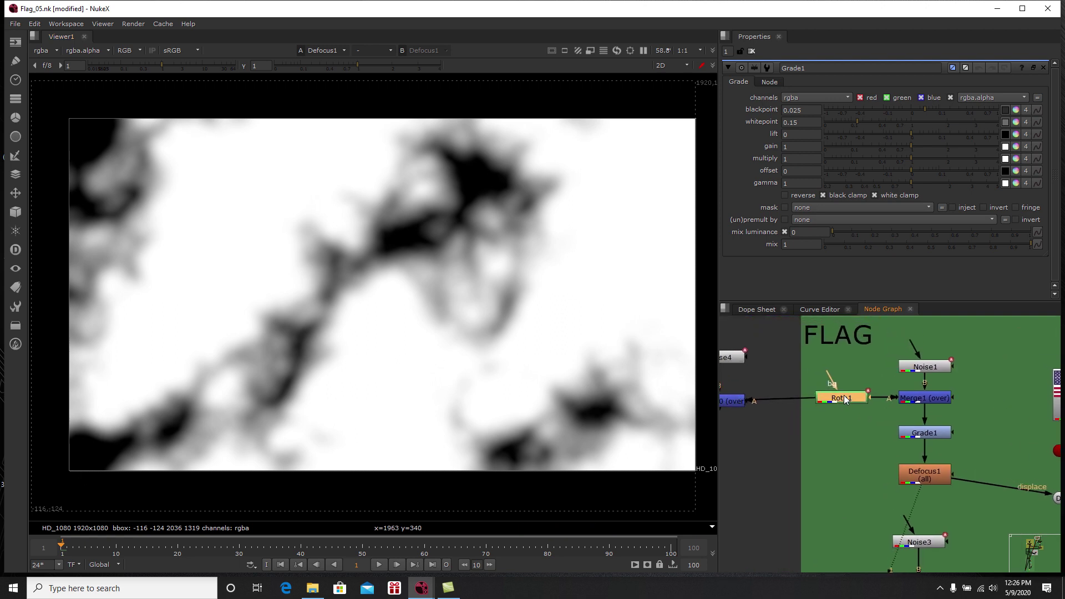
Step: Detach the viewer from Defocus1 and open the properties of DisplaceGeo1 below Card1
middle_click_drag(935, 424, 820, 401)
left_click_drag(802, 472, 837, 488)
middle_click_drag(945, 489, 866, 462)
scroll(881, 465, "up", 2)
double_click(887, 458)
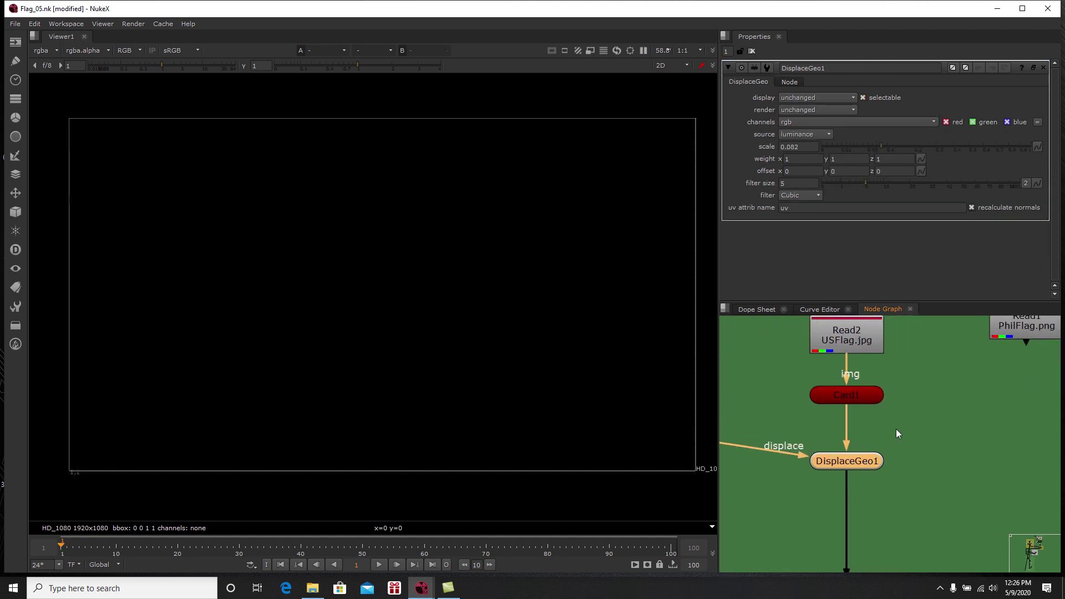
Step: Add a second DisplaceGeo node beside DisplaceGeo1 and place it in the empty area of the backdrop
left_click(952, 440)
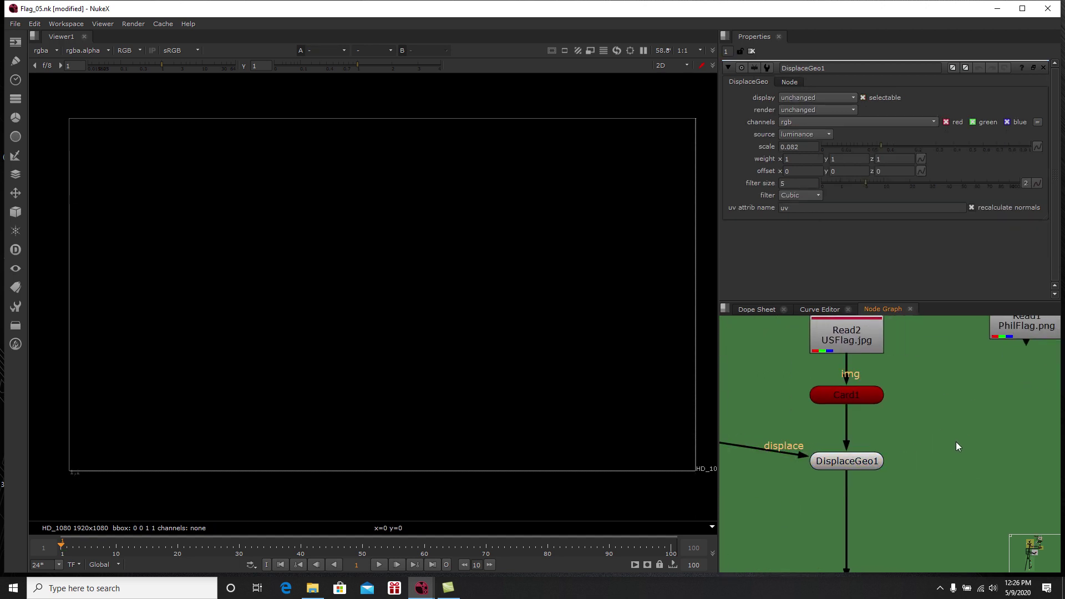
key("Tab")
type("displace")
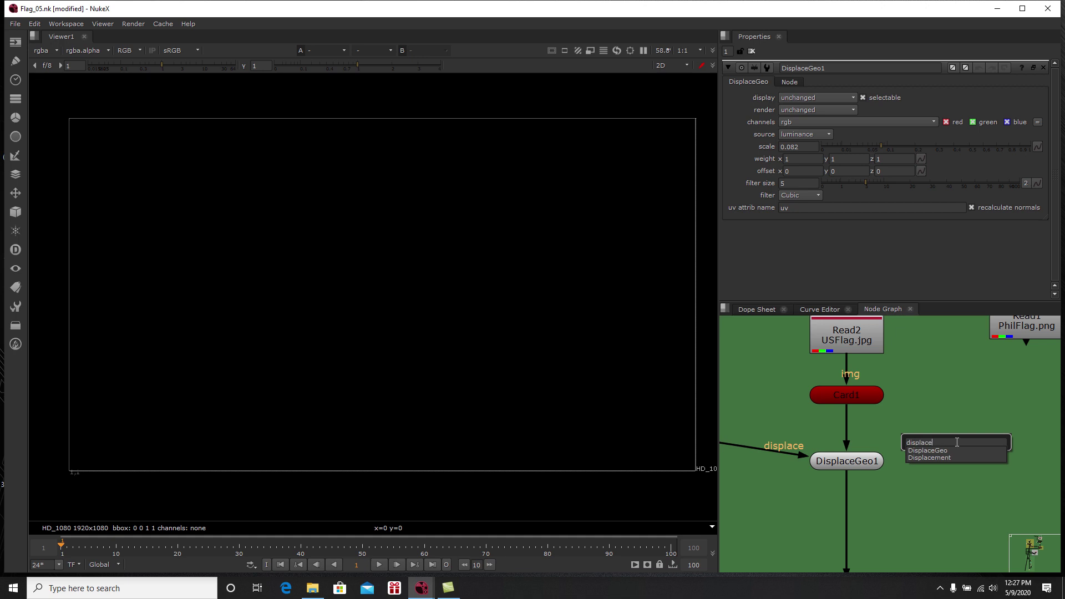
left_click(930, 450)
left_click_drag(944, 447, 950, 469)
scroll(944, 475, "down", 2)
middle_click_drag(951, 451, 983, 462)
Step: Connect the new DisplaceGeo's displace input to Defocus1 and its geometry input to Card1, and raise it slightly
left_click_drag(967, 453, 951, 435)
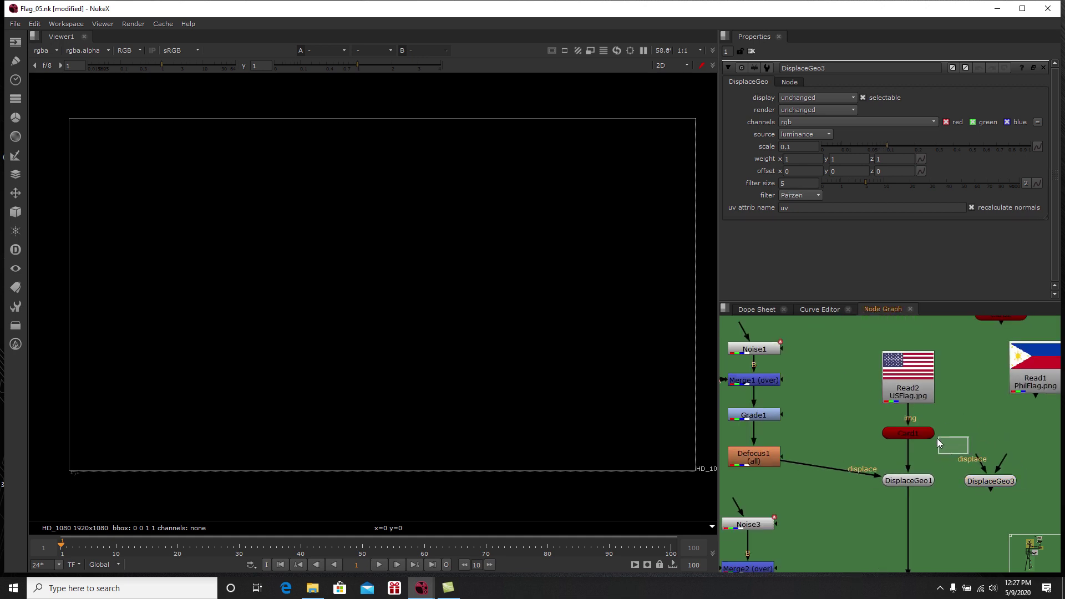
left_click_drag(992, 465, 768, 451)
left_click_drag(1004, 458, 923, 435)
left_click_drag(1006, 486, 1004, 466)
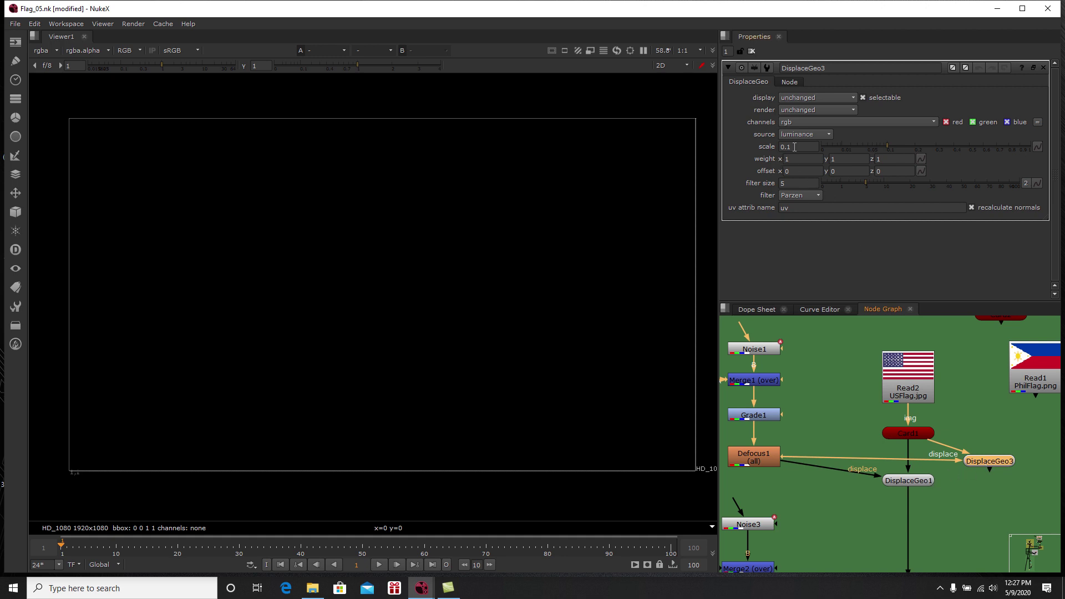
Step: Bring up DisplaceGeo1's settings for comparison and delete the extra DisplaceGeo3 node
left_click(917, 481)
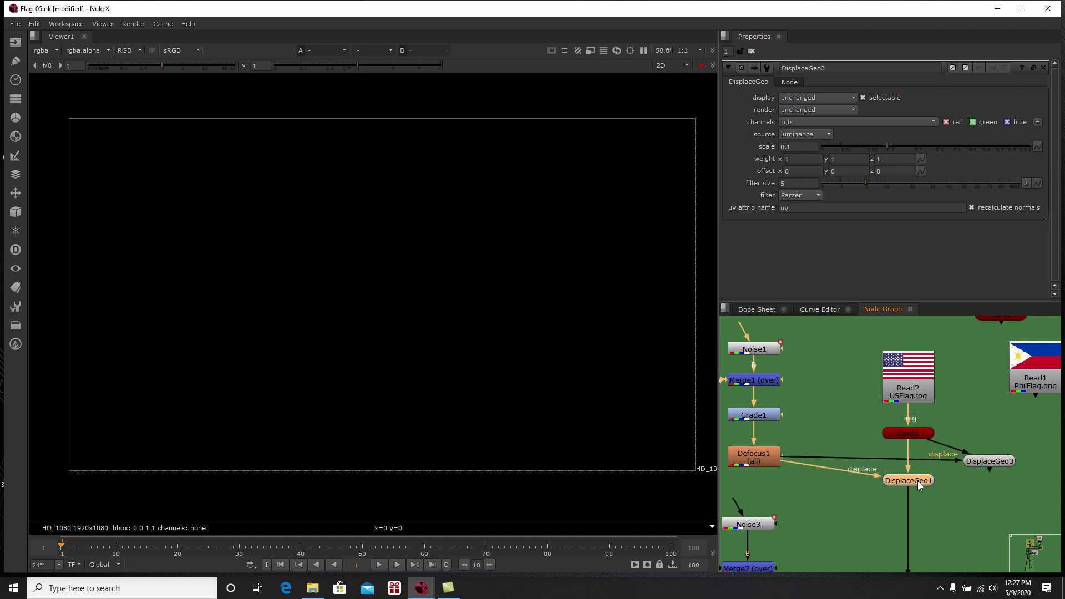
left_click(977, 462)
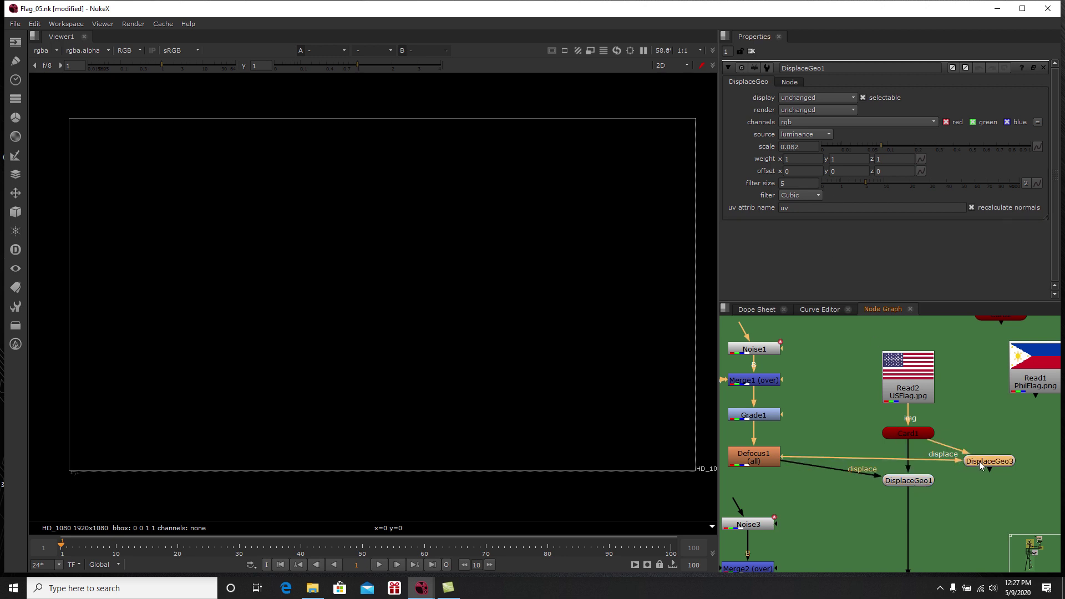
key("Delete")
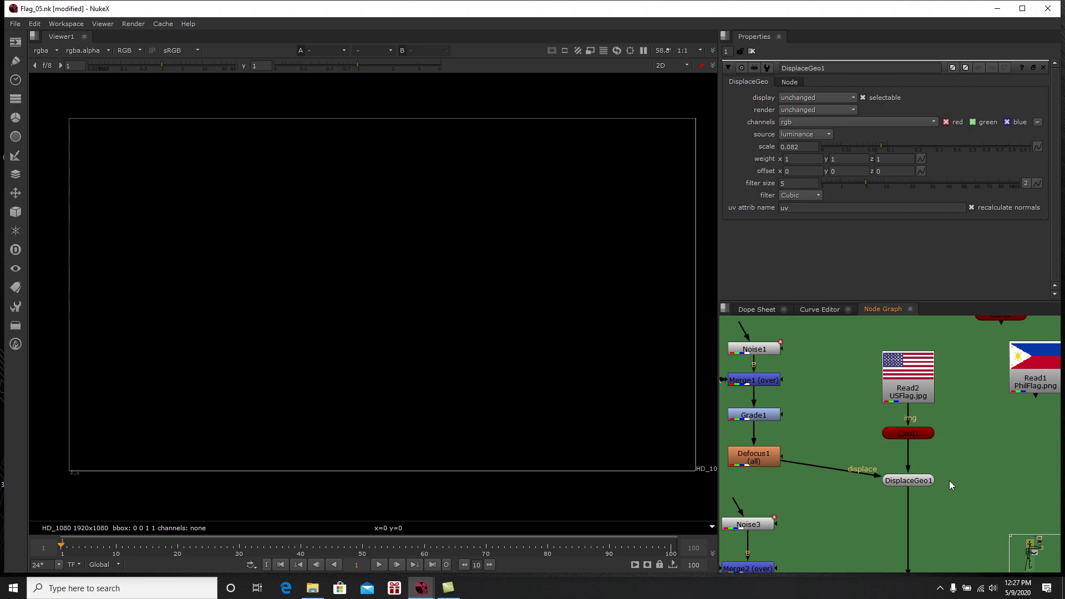
Step: Compare the displaced flag at DisplaceGeo1 with the undisplaced flag at Card1 in 3D, and clear the open node properties
left_click(918, 482)
key("1")
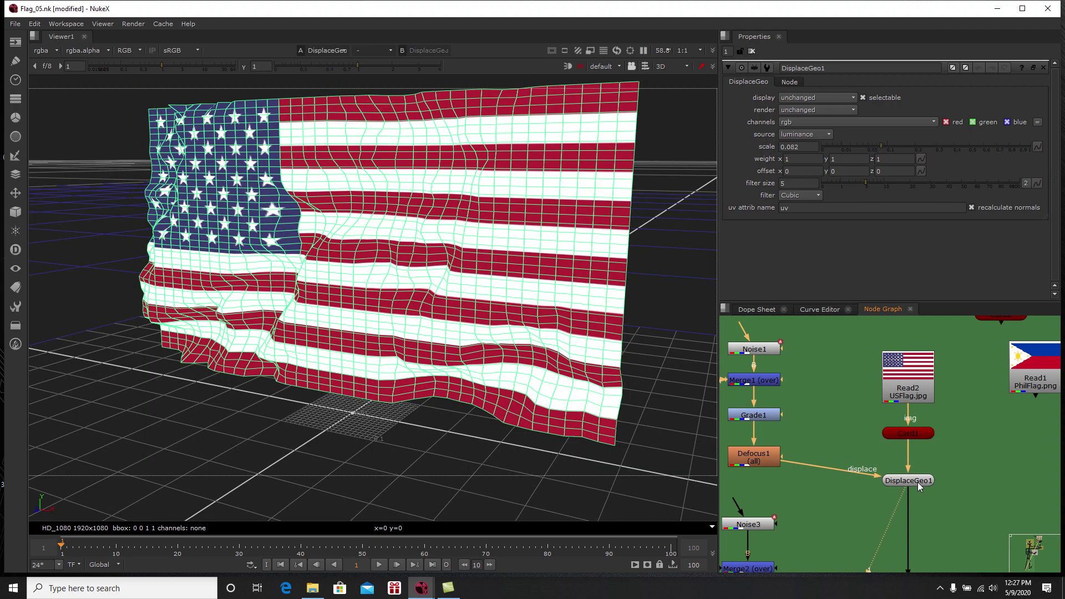
left_click_drag(443, 388, 380, 426, "ctrl")
left_click(905, 432)
key("1")
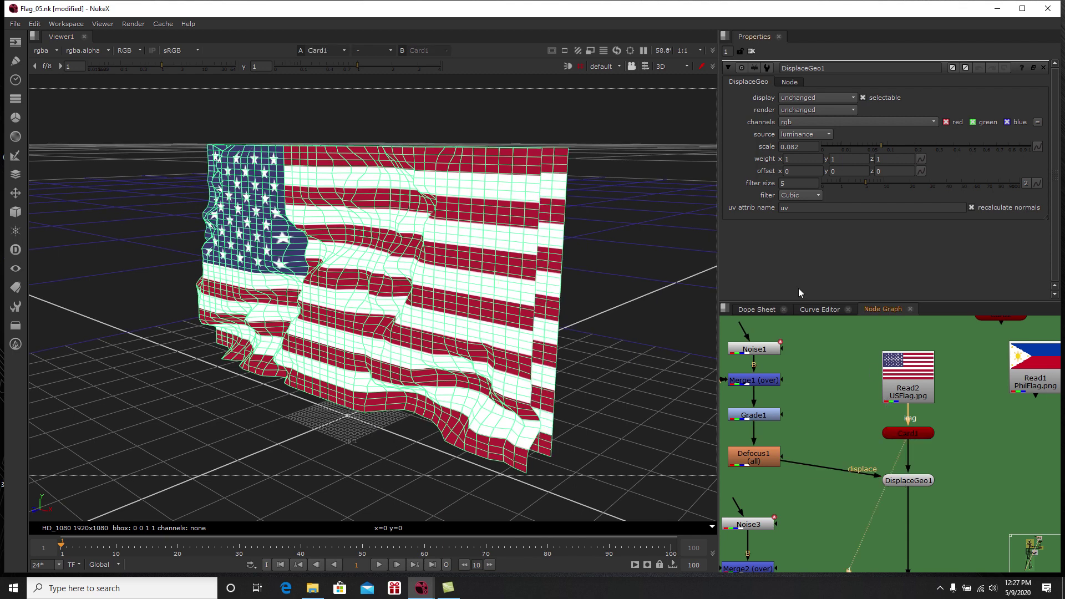
left_click(751, 51)
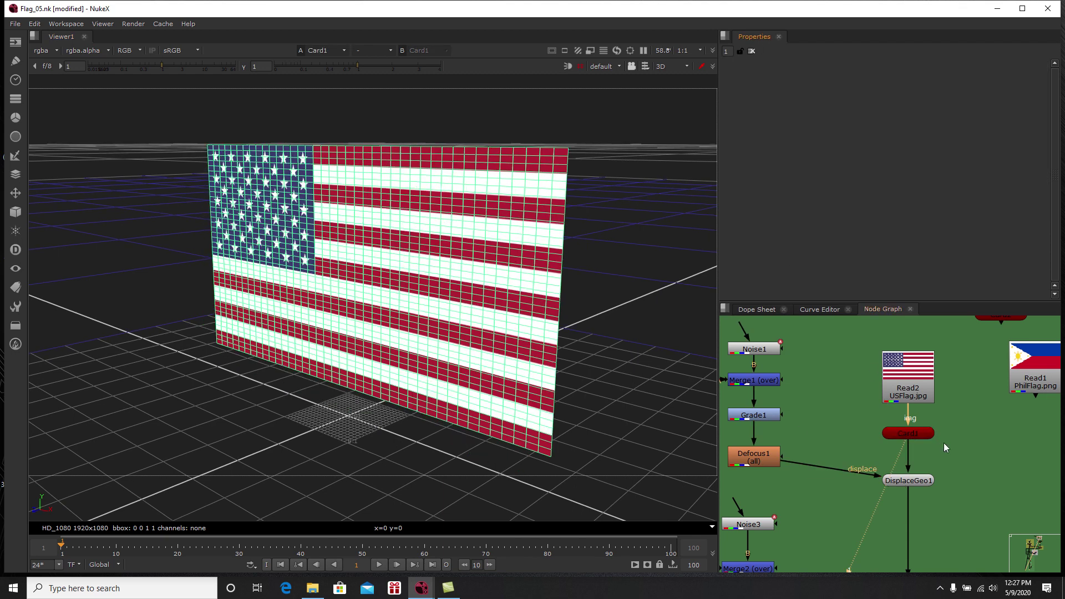
Step: Show DisplaceGeo1 again, inspect the waving flag at frames 10 and 20, and return to the first frame
middle_click_drag(889, 441, 965, 466)
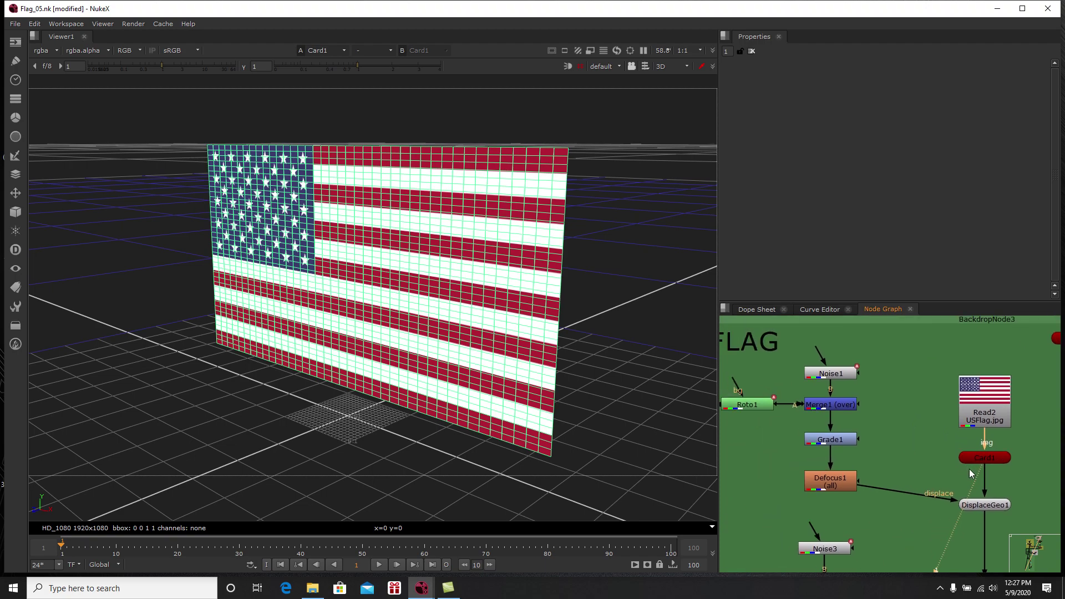
left_click(992, 504)
key("1")
left_click_drag(578, 354, 619, 344, "ctrl")
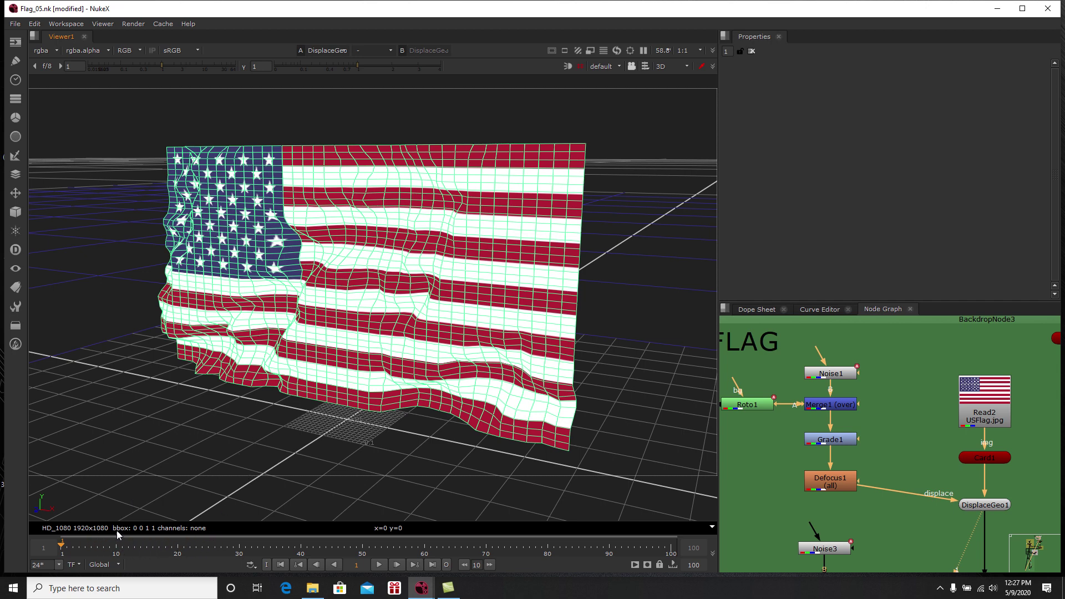
left_click(116, 548)
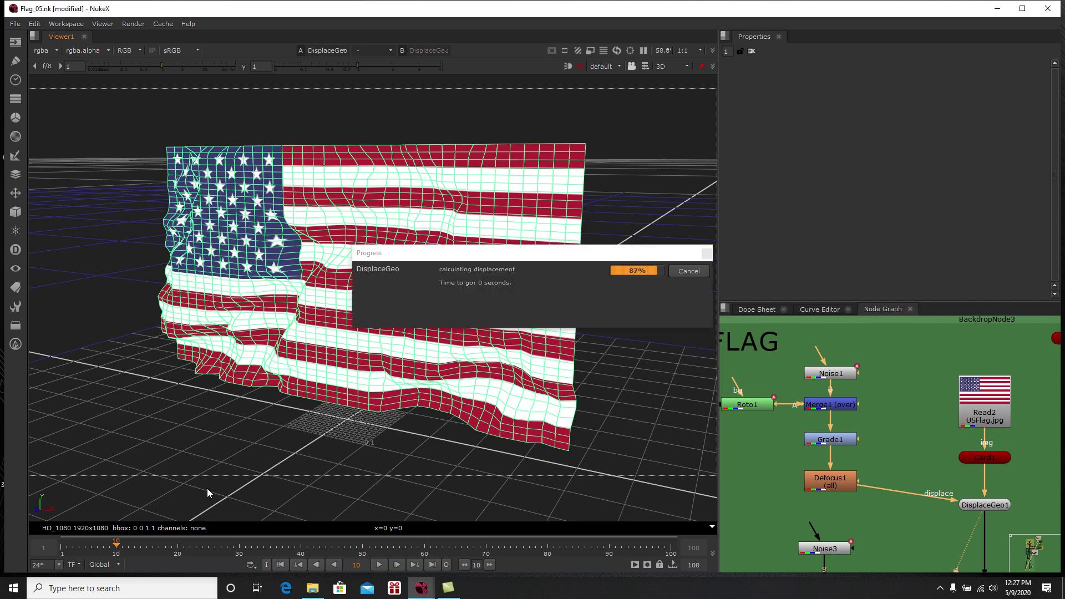
left_click(178, 548)
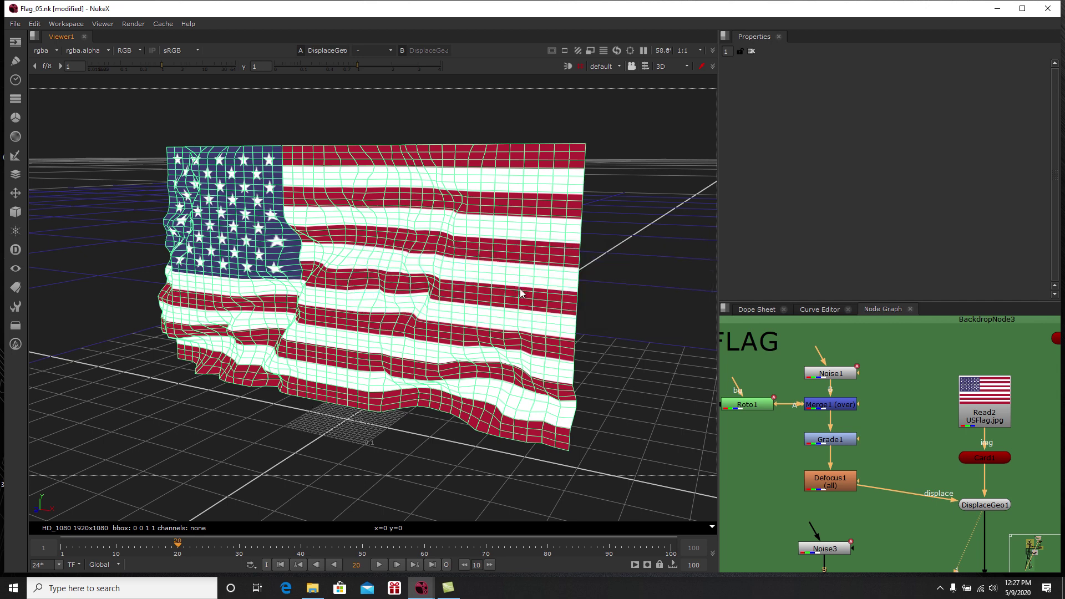
left_click(280, 564)
Step: Locate the second displacement branch below Defocus1 and show Noise3 in the viewer
middle_click_drag(897, 461, 886, 406)
scroll(886, 405, "down", 2)
mouse_move(918, 466)
middle_mouse_down()
mouse_move(909, 433)
mouse_move(902, 450)
mouse_move(926, 458)
middle_mouse_up()
left_click(791, 361)
middle_click_drag(907, 498, 890, 440)
scroll(890, 441, "up", 2)
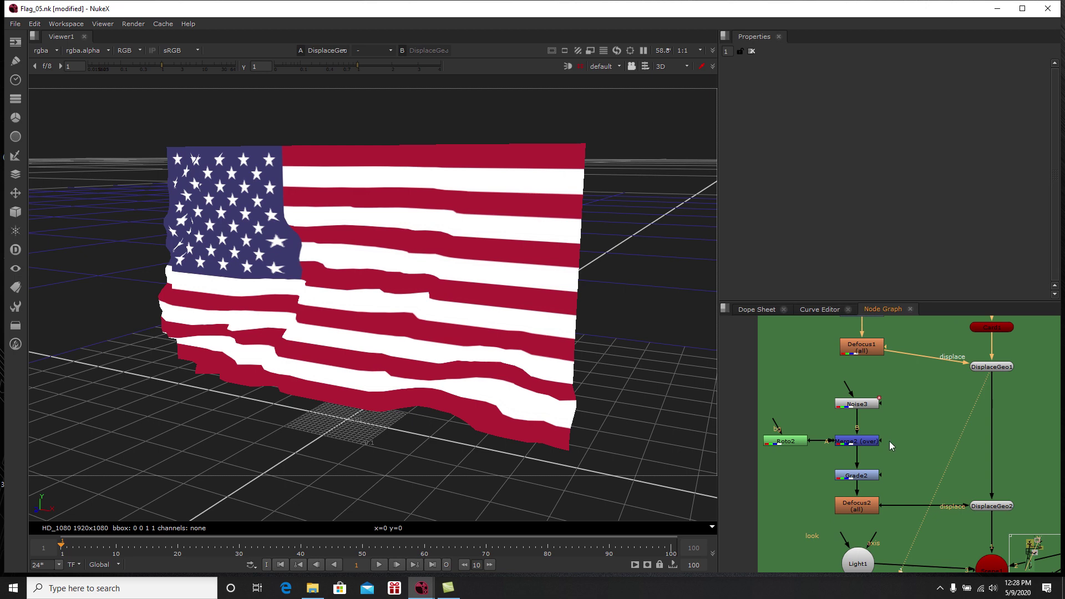
left_click(860, 399)
key("1")
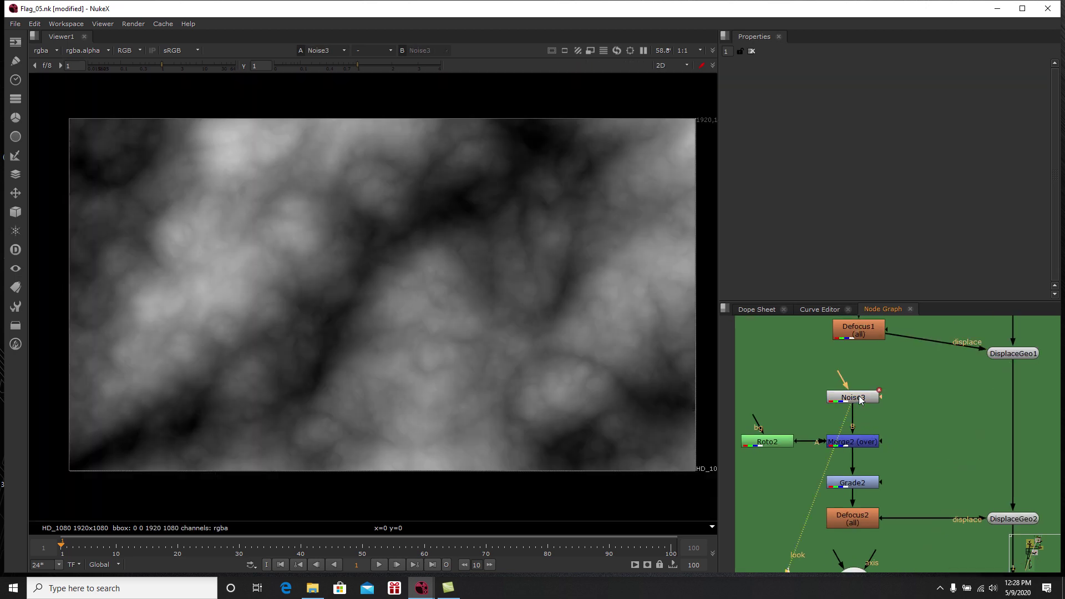
Step: View the Merge2 and Defocus2 outputs and follow the branch to DisplaceGeo2
middle_click_drag(866, 417, 886, 404)
left_click(880, 432)
key("1")
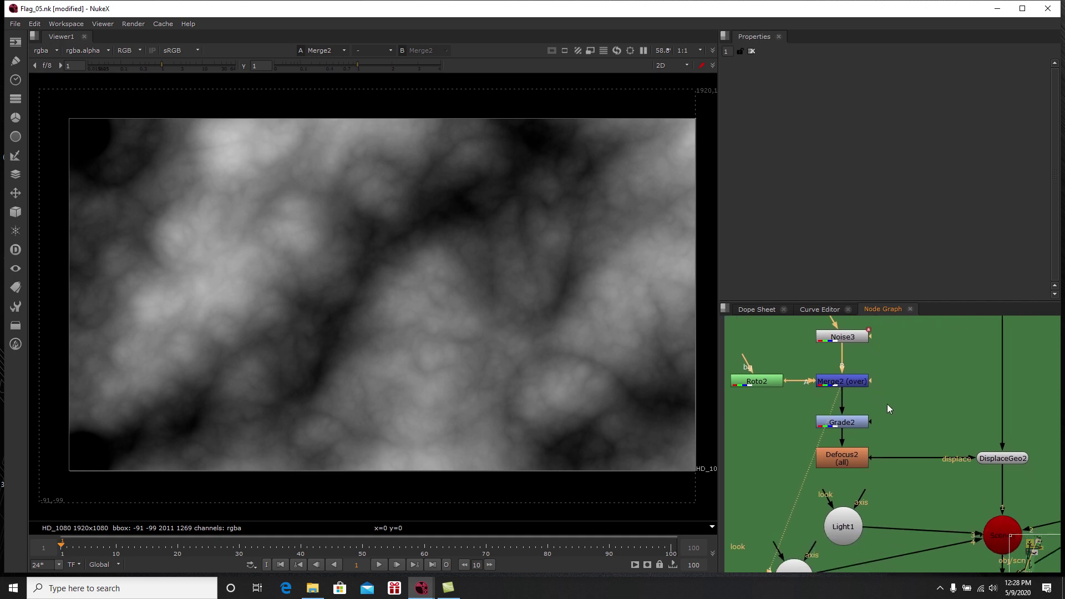
left_click(854, 454)
key("1")
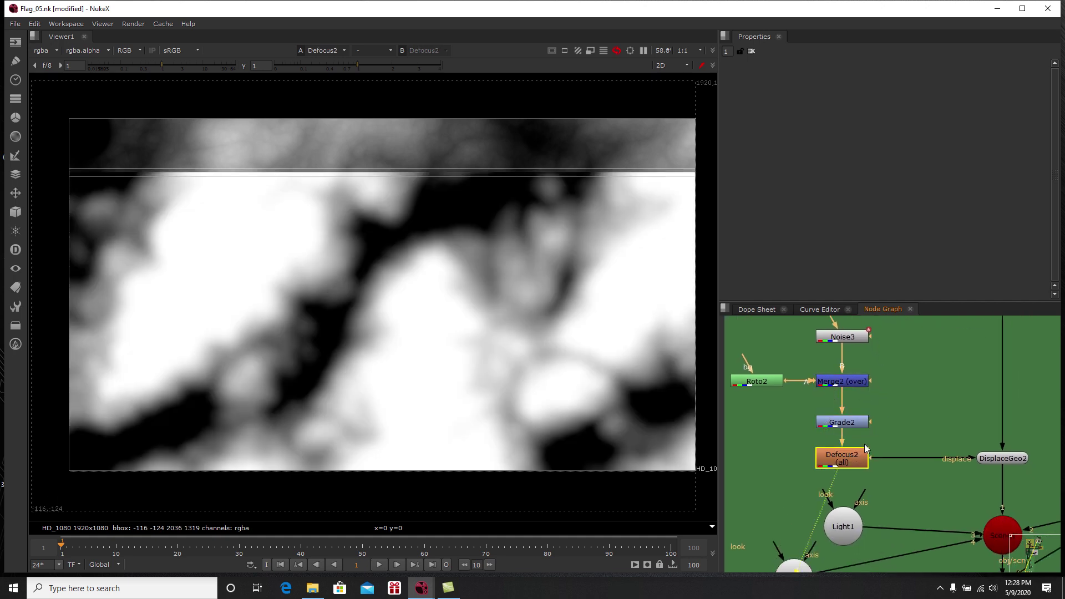
middle_click_drag(884, 432, 792, 465)
scroll(880, 481, "down", 1)
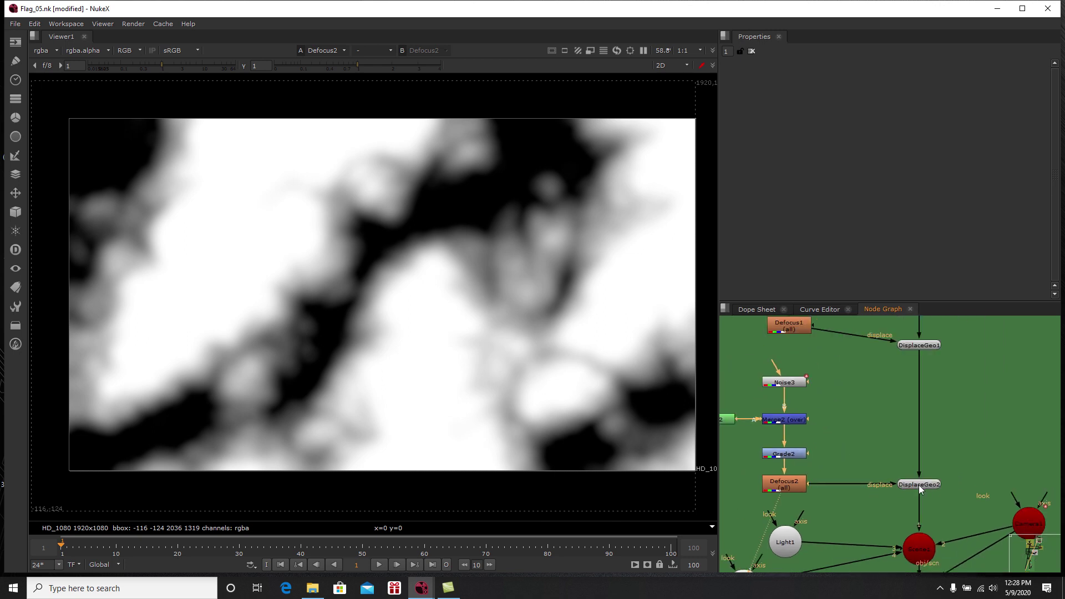
Step: Show Noise3 again and examine its noise properties, transform settings and motion path in the viewer
middle_click_drag(793, 406, 866, 435)
scroll(865, 427, "up", 1)
left_click(865, 409)
key("1")
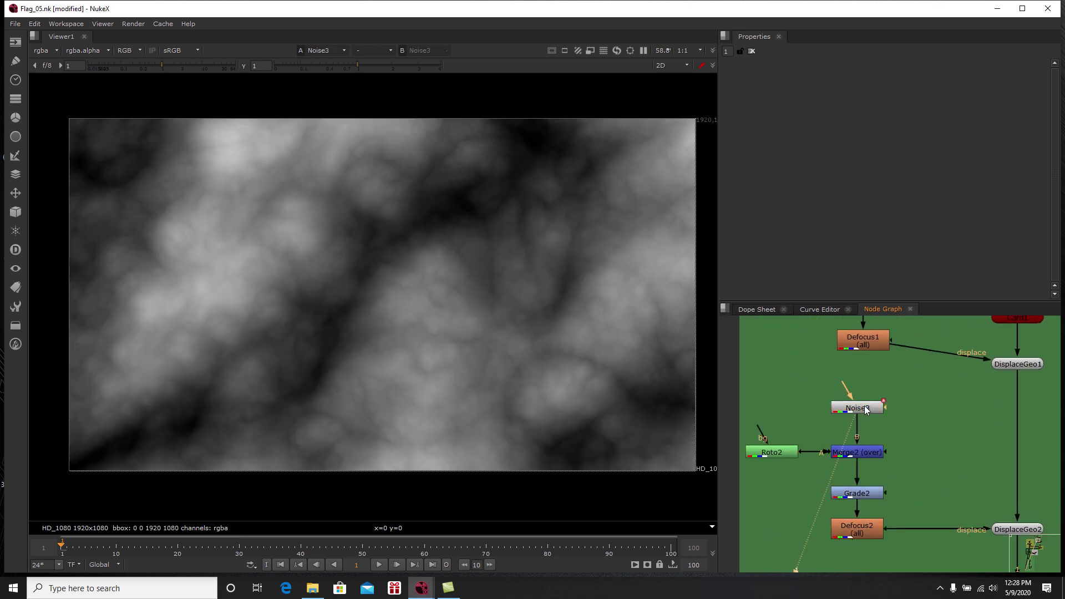
double_click(865, 409)
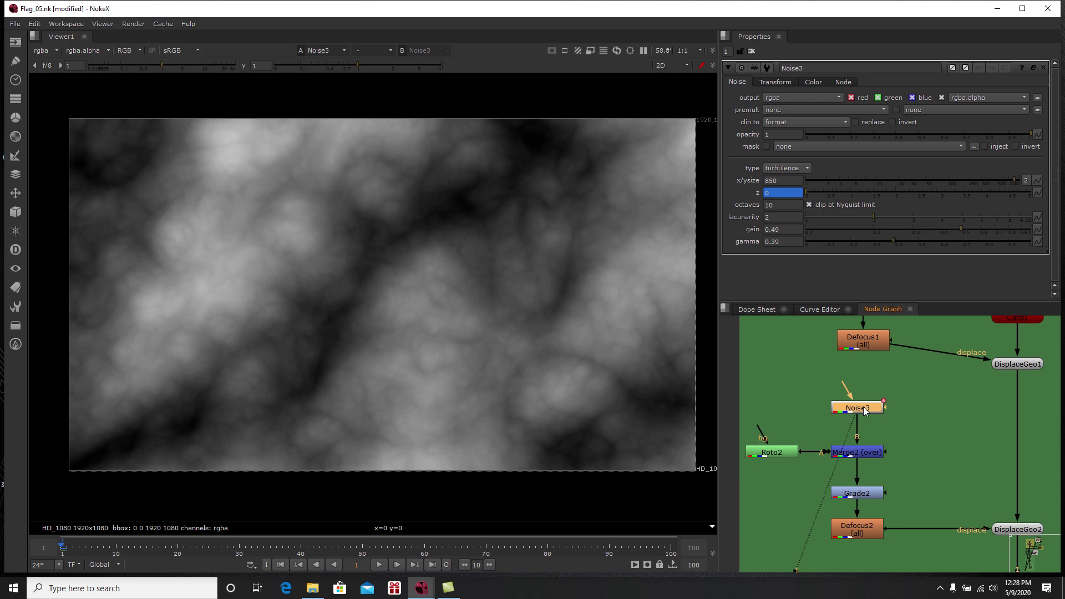
left_click(792, 87)
scroll(584, 224, "down", 5)
middle_click_drag(457, 314, 380, 365)
scroll(381, 363, "down", 1)
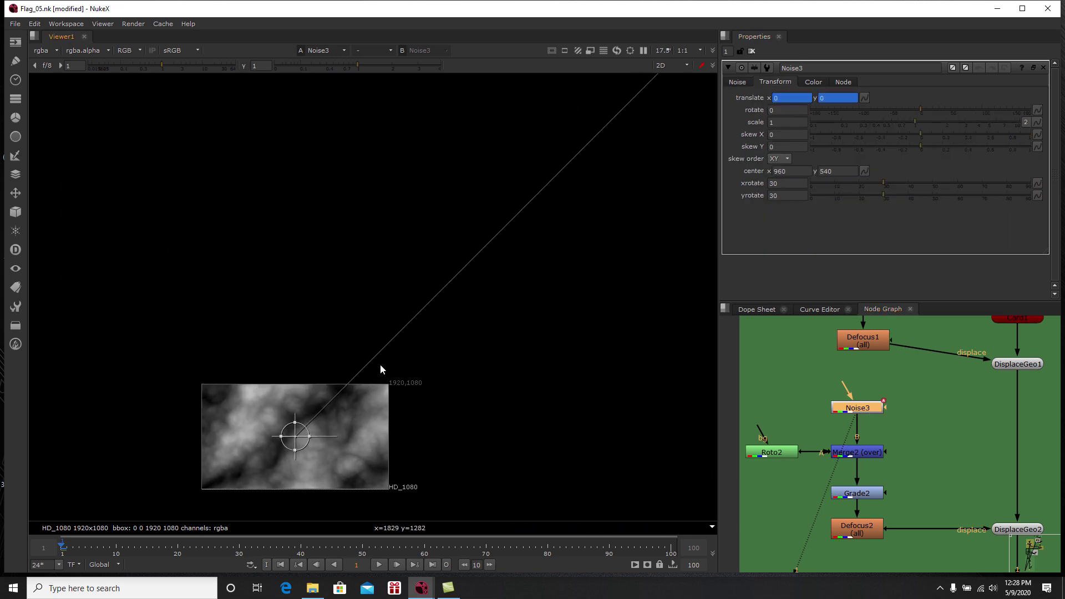
Step: Follow the Noise3 motion path in the viewer up to its far end keyframe
scroll(375, 368, "down", 1)
middle_click_drag(404, 318, 358, 359)
scroll(358, 359, "down", 2)
middle_click_drag(404, 321, 363, 358)
scroll(363, 357, "down", 2)
scroll(409, 295, "up", 1)
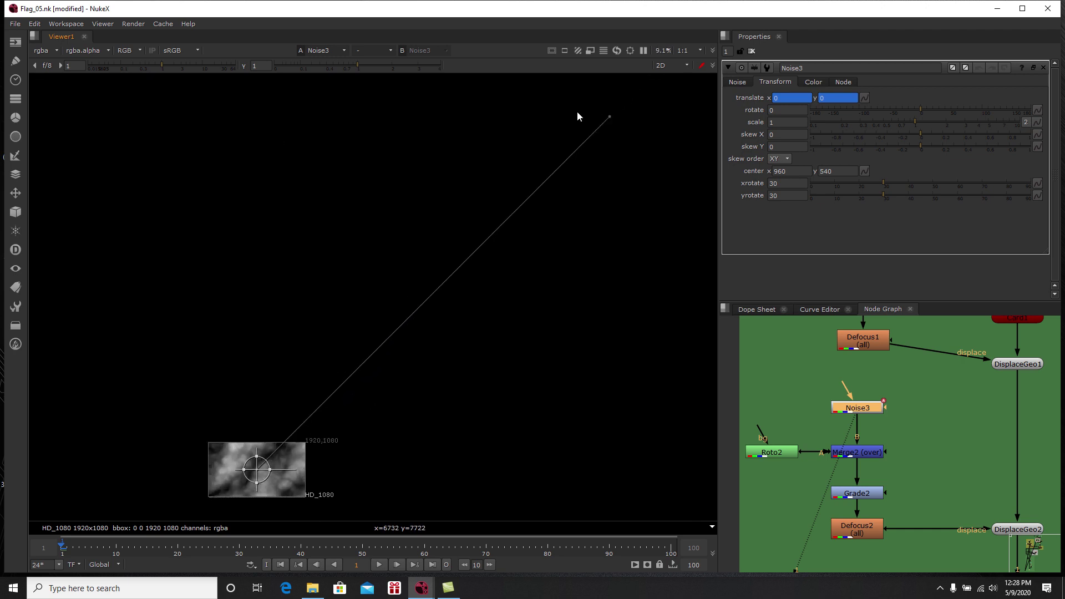
middle_click_drag(496, 308, 684, 176)
scroll(481, 336, "up", 4)
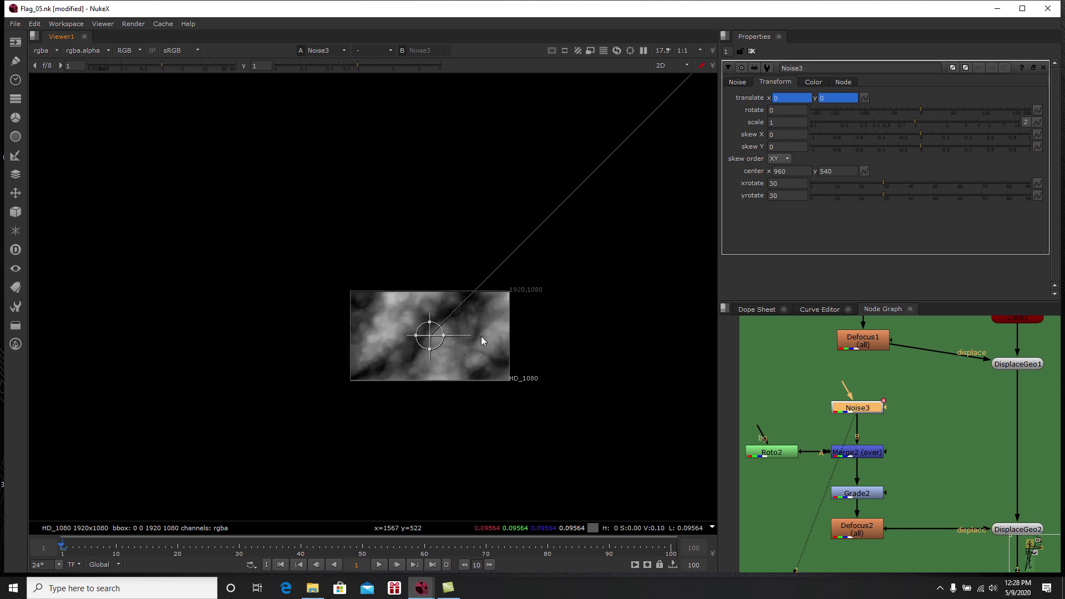
Step: Play the animated Noise3 pattern in the viewer, stop it and return to the first frame
scroll(493, 322, "up", 5)
middle_click_drag(494, 320, 554, 291)
scroll(554, 292, "up", 1)
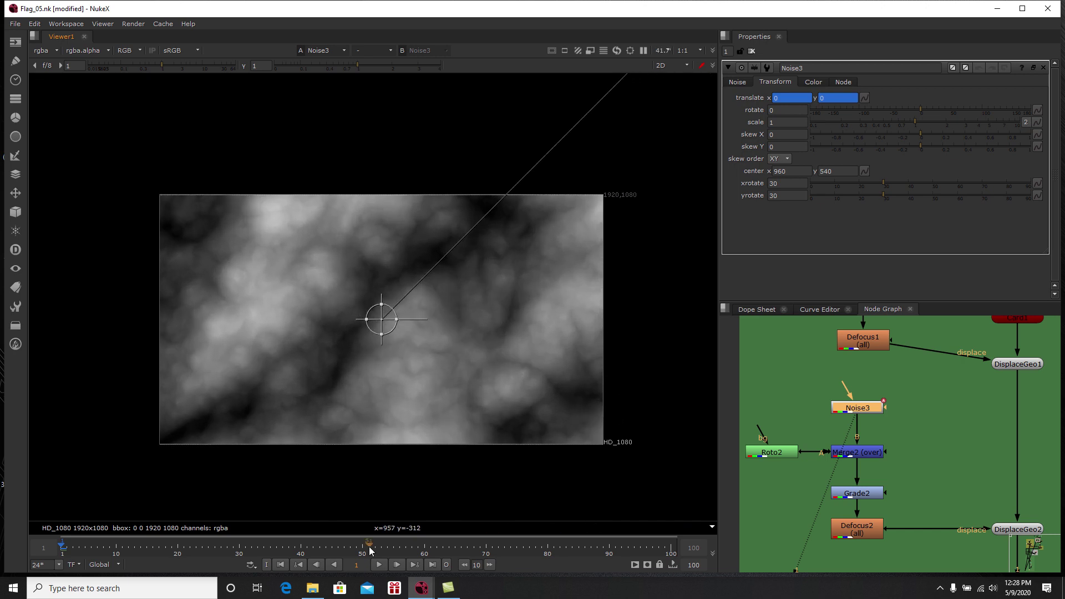
left_click(378, 565)
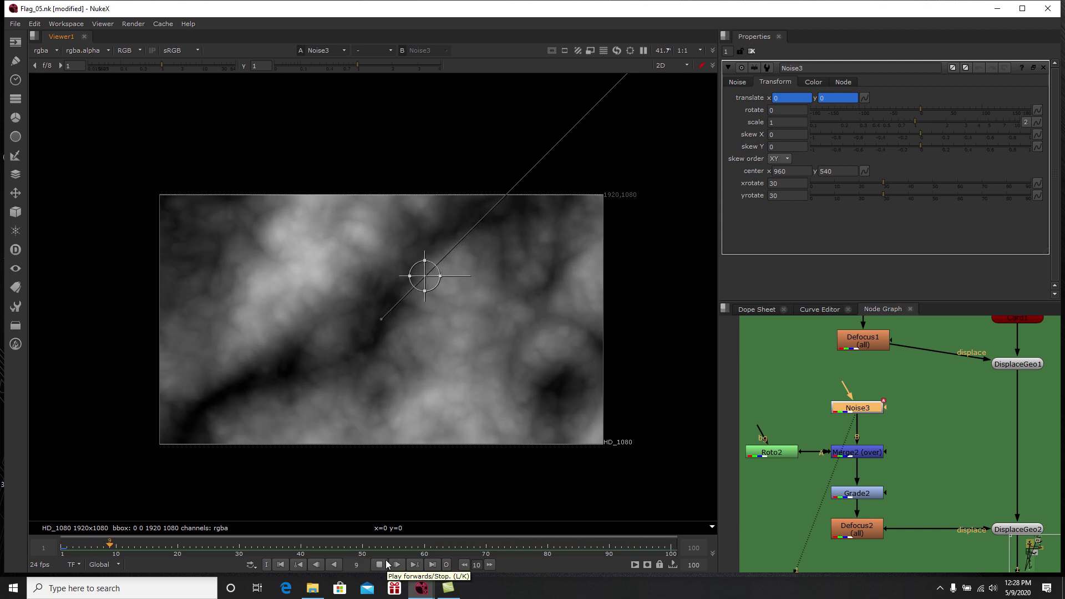
left_click(379, 564)
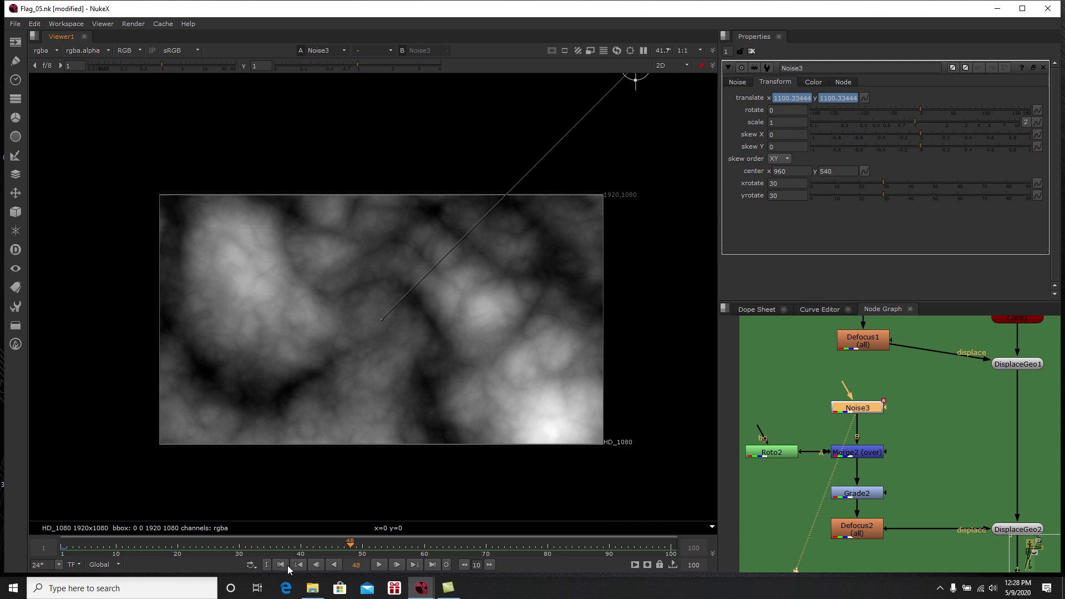
left_click(292, 564)
scroll(320, 517, "up", 1)
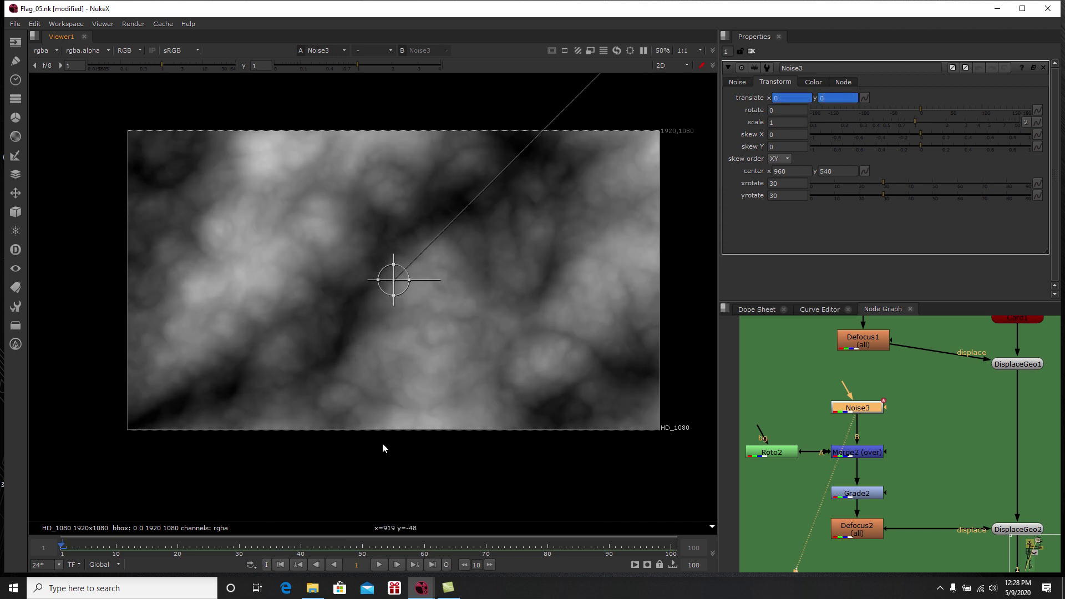
Step: Close the Noise3 properties, follow the second branch down and show the DisplaceGeo2 flag in the viewer
left_click(752, 51)
middle_click_drag(923, 481, 894, 497)
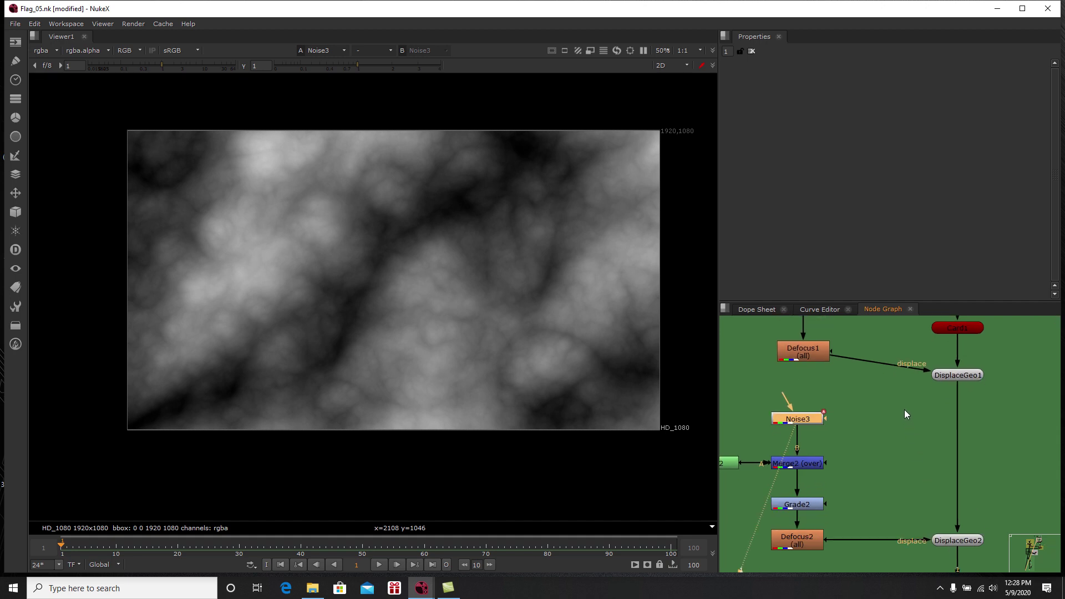
middle_click_drag(904, 409, 900, 401)
middle_click_drag(914, 446, 897, 392)
middle_click_drag(946, 457, 905, 430)
scroll(904, 431, "down", 1)
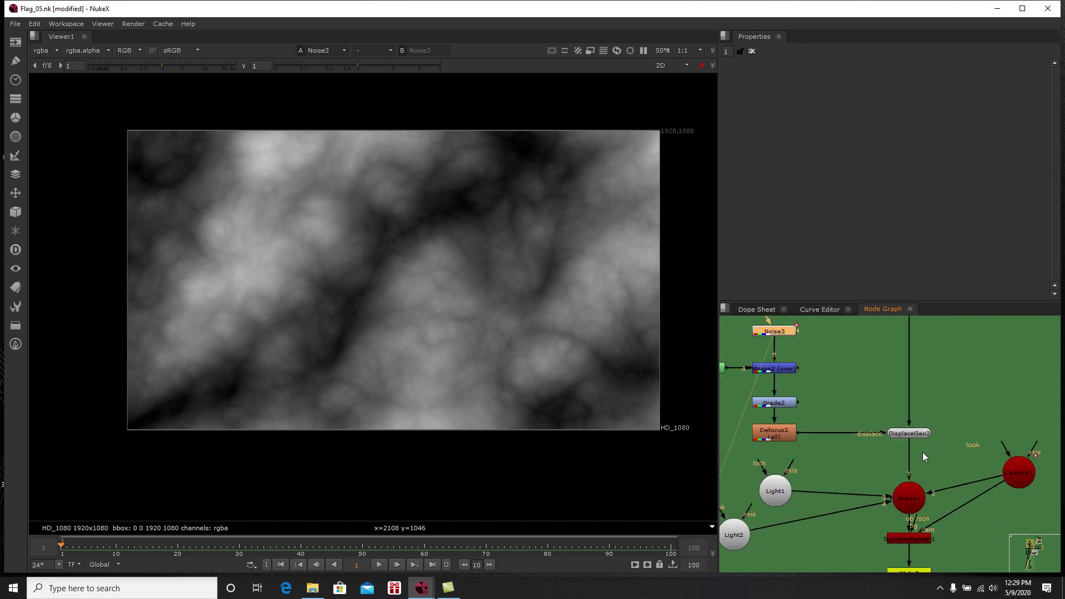
left_click(916, 431)
key("1")
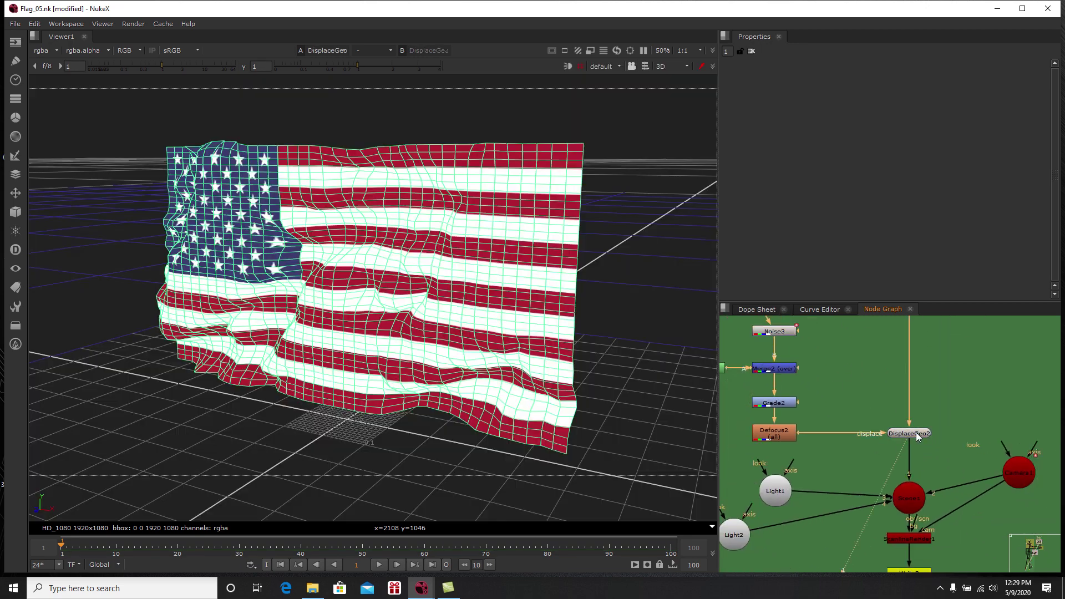
Step: Add a Camera node in the empty space above Camera1
middle_click_drag(940, 444, 887, 457)
left_click(944, 457)
scroll(938, 478, "up", 1)
left_click(960, 365)
key("Tab")
type("cam")
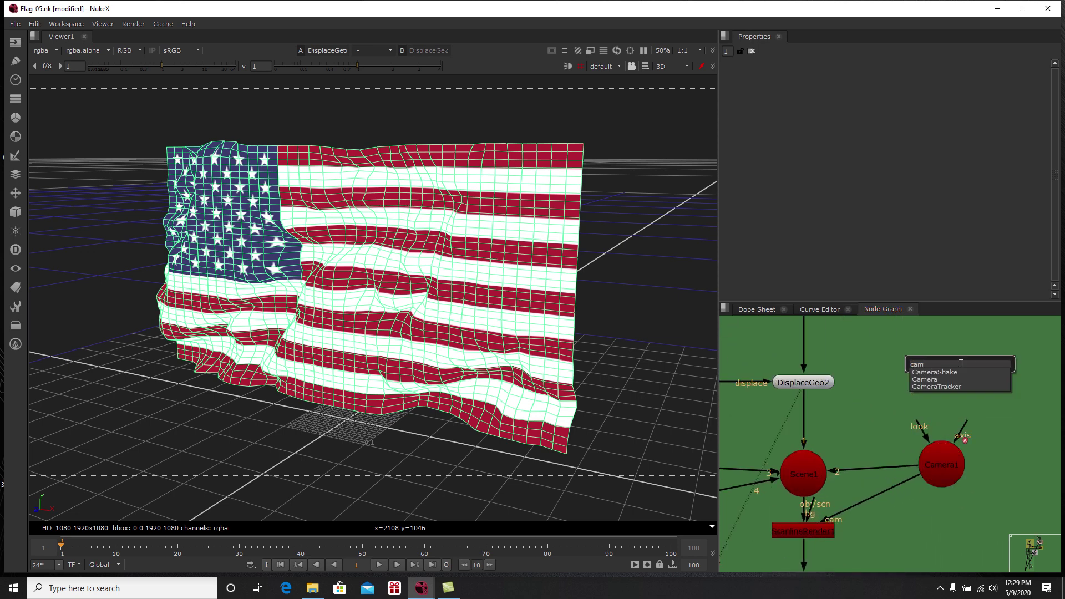
left_click(940, 380)
Step: Raise the new camera to y 0.352 and pull it back from the flag to about z 1.942
left_click_drag(955, 372, 956, 373)
scroll(546, 415, "down", 6)
left_click_drag(499, 430, 350, 426, "ctrl")
left_click_drag(370, 362, 194, 416, "ctrl")
scroll(374, 381, "up", 2)
scroll(247, 413, "down", 4)
middle_click_drag(247, 413, 292, 392)
left_click_drag(292, 392, 257, 380, "ctrl")
left_click_drag(292, 337, 109, 263)
middle_click_drag(249, 314, 330, 327)
left_click_drag(330, 327, 506, 393, "ctrl")
left_click_drag(457, 350, 455, 375)
left_click_drag(480, 410, 455, 436, "ctrl")
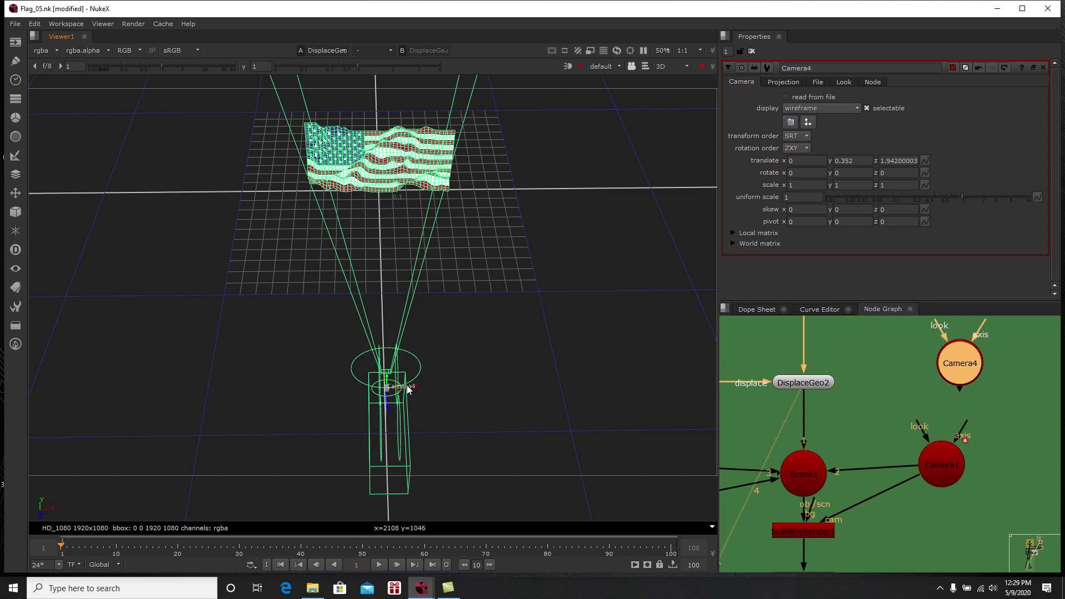
Step: Shift the new camera sideways to about x -1.016 and turn it to about -23.71 in y towards the flag
left_click_drag(411, 390, 235, 410)
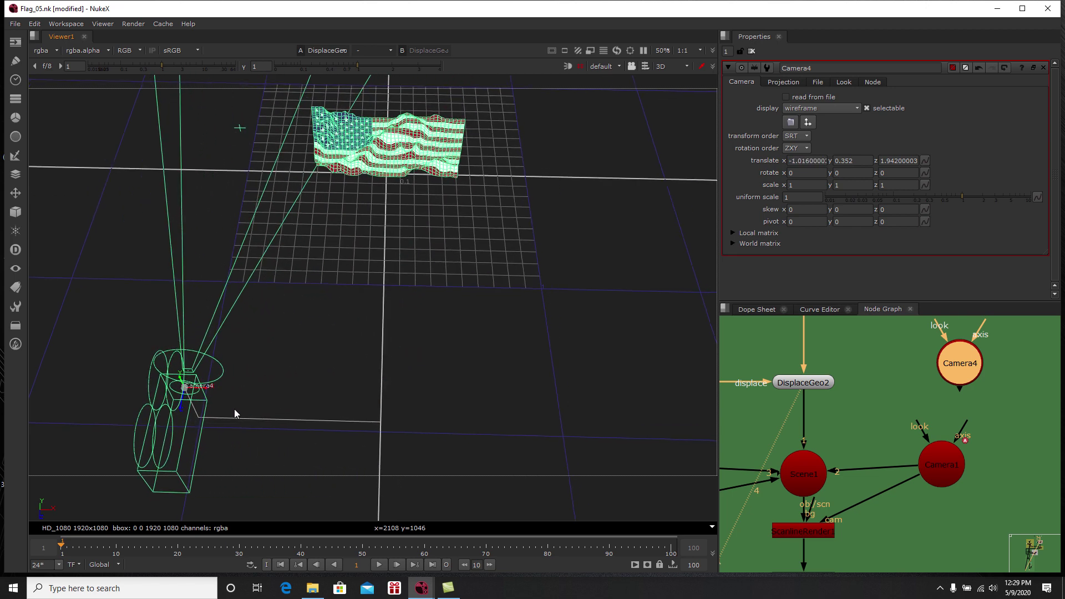
key("ctrl")
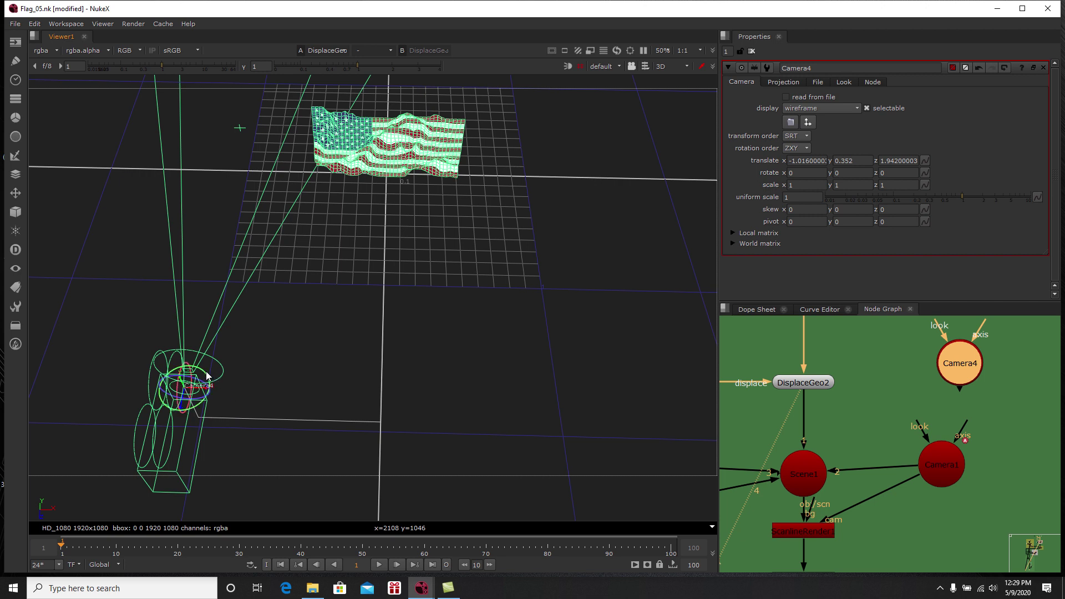
left_click_drag(202, 374, 205, 377, "ctrl")
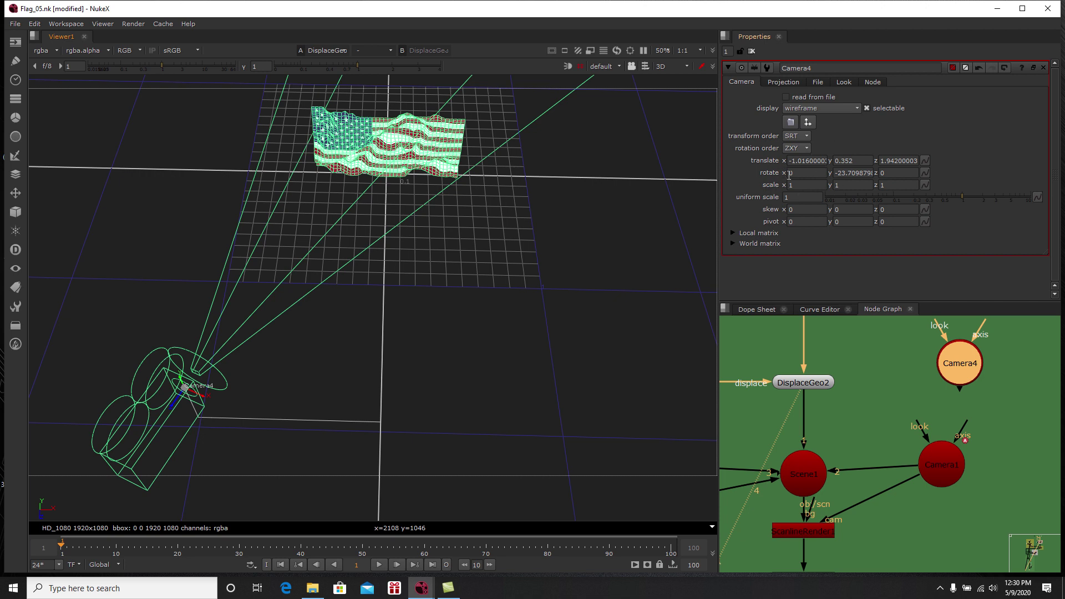
Step: Set keyframes on the new camera's translate and rotate values at frame 1
left_click(924, 161)
left_click(946, 165)
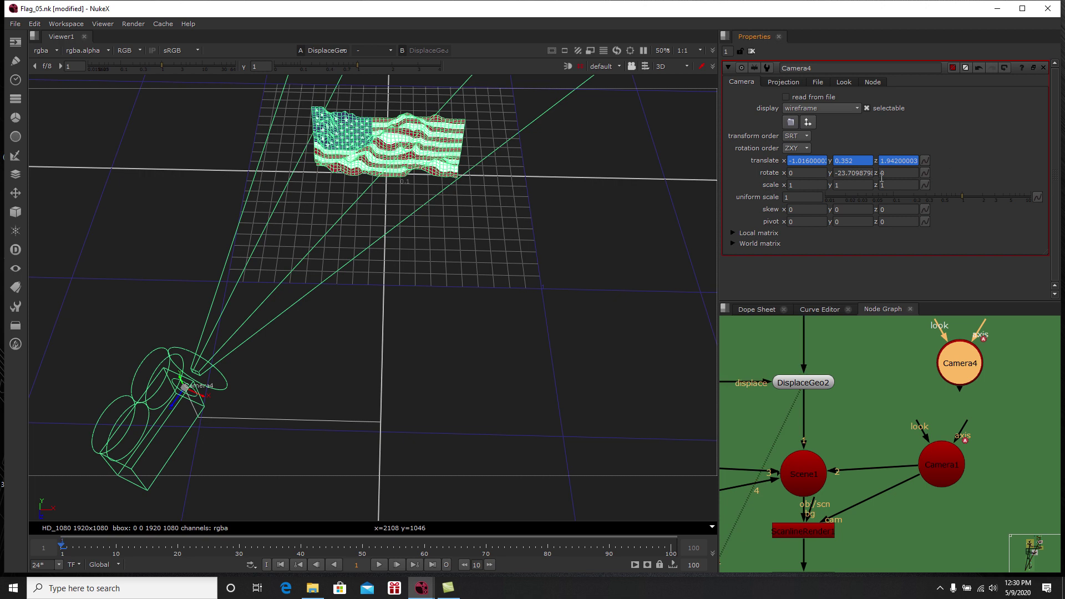
left_click(925, 172)
left_click(945, 177)
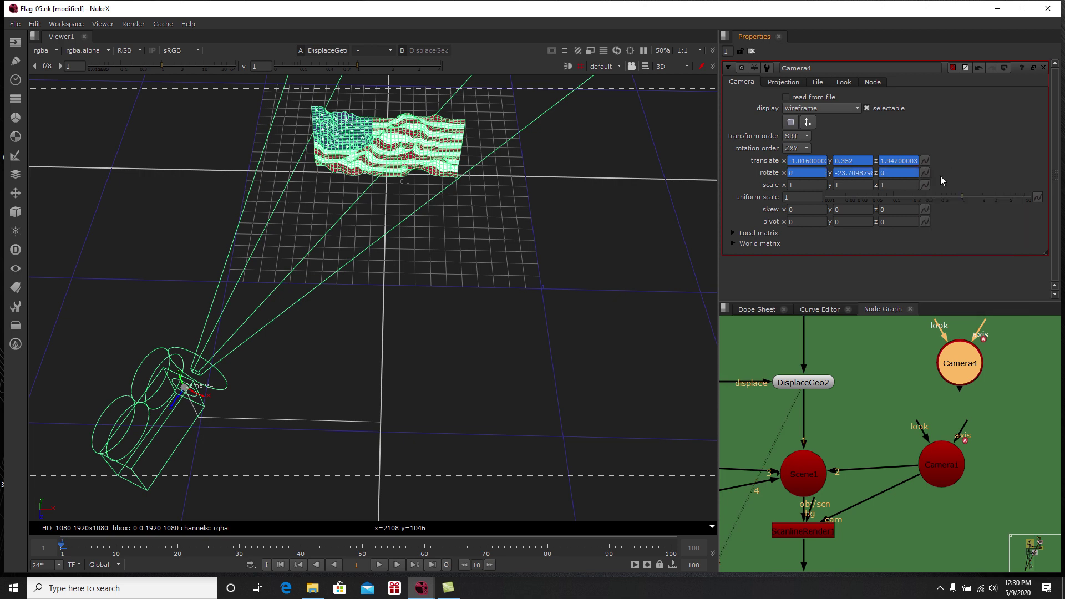
Step: At frame 100, move the new camera to about x 1.057, z 1.970 and turn it to about 24.05 in y
left_click(363, 549)
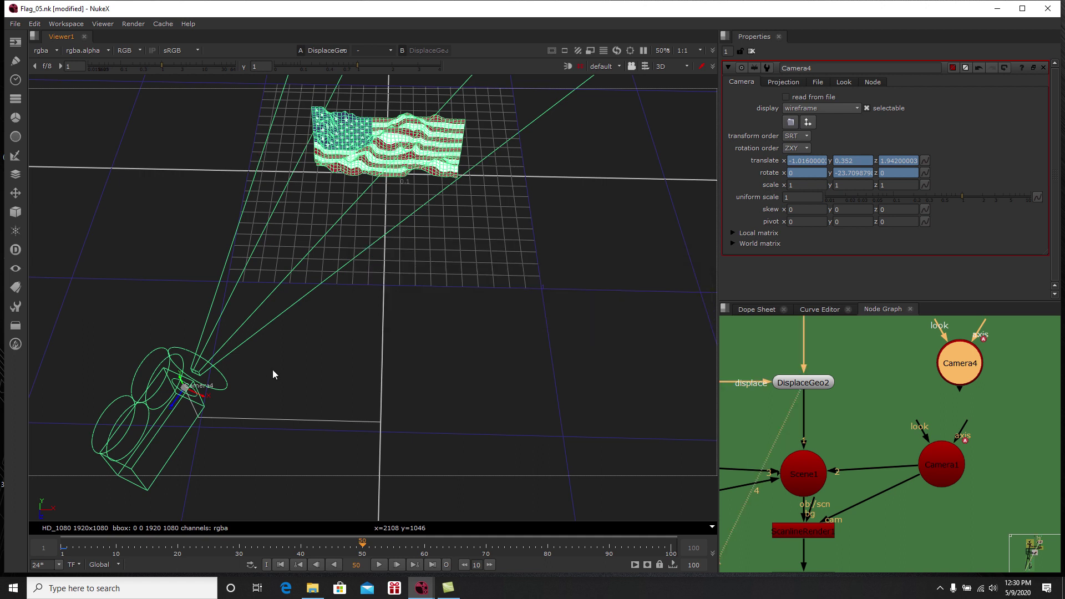
left_click(432, 565)
left_click_drag(210, 379, 601, 316, "ctrl")
left_click_drag(534, 281, 630, 439)
left_click_drag(583, 368, 459, 398, "ctrl")
left_click_drag(531, 466, 549, 383)
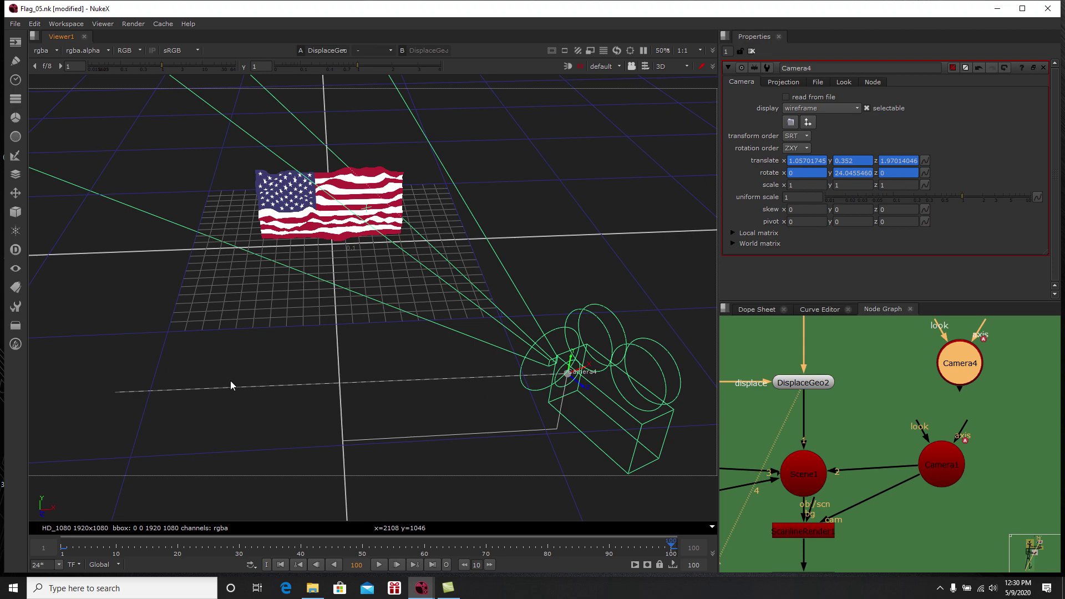
left_click_drag(456, 370, 287, 407, "ctrl")
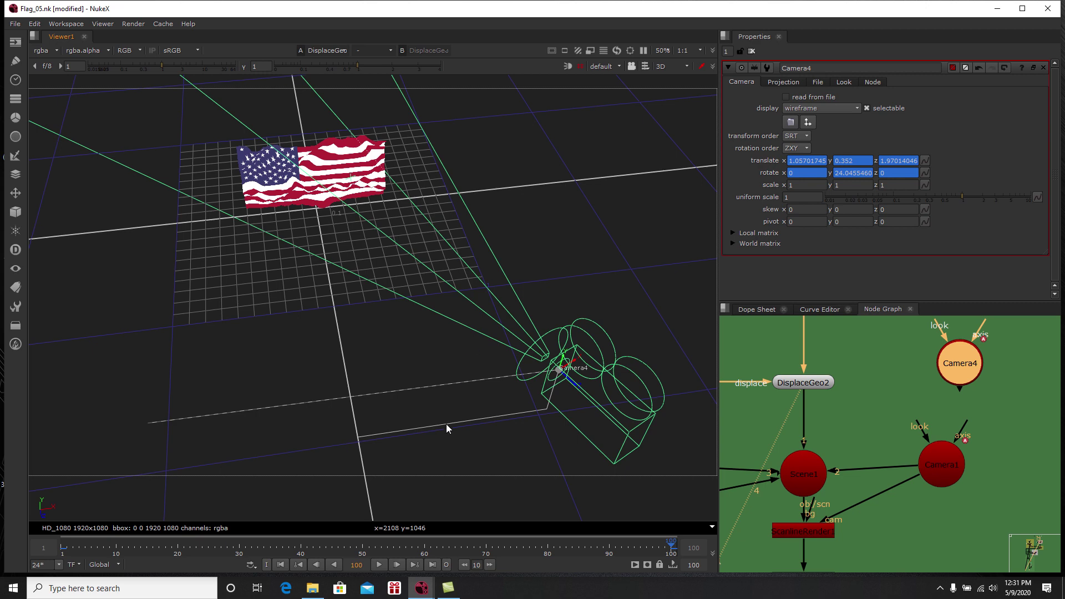
Step: At frame 50, pull the new camera back to about z 2.284 so its path curves around the flag
left_click(363, 549)
left_click_drag(351, 400, 483, 371, "ctrl")
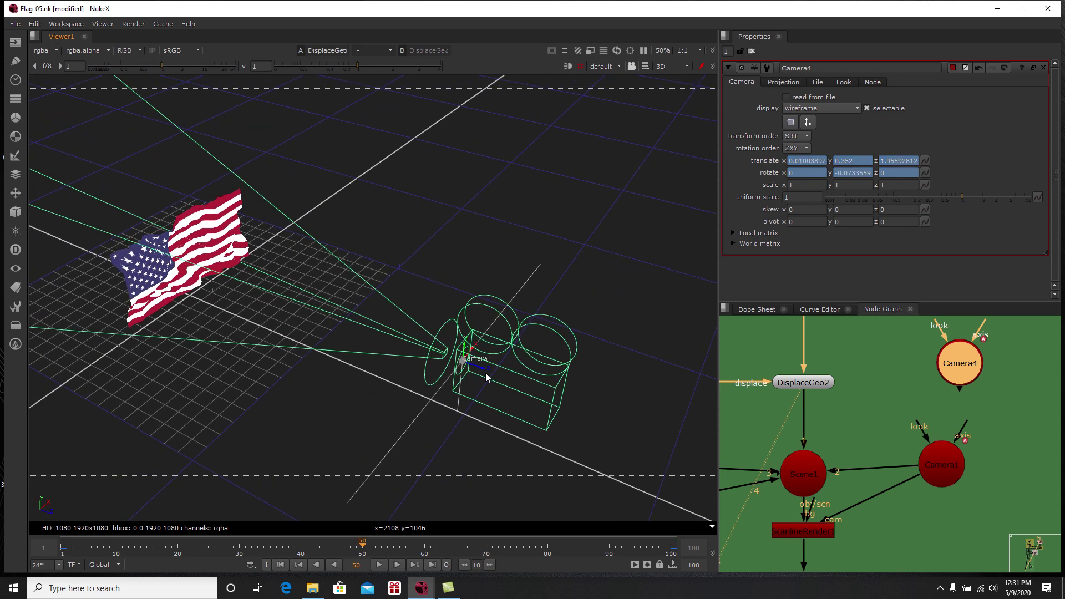
left_click_drag(480, 371, 418, 459)
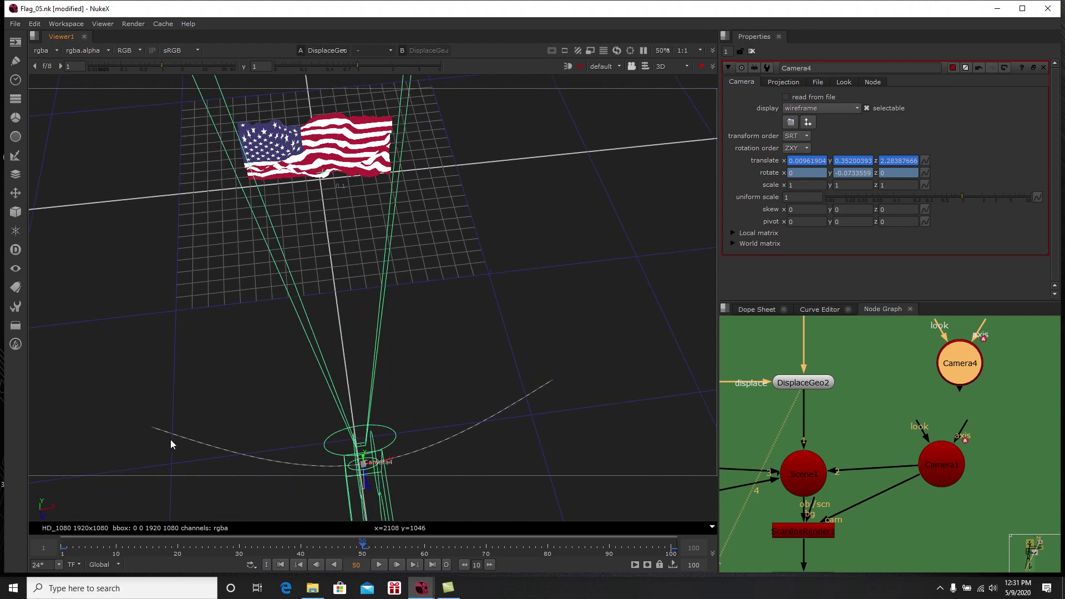
left_click_drag(192, 414, 493, 376, "ctrl")
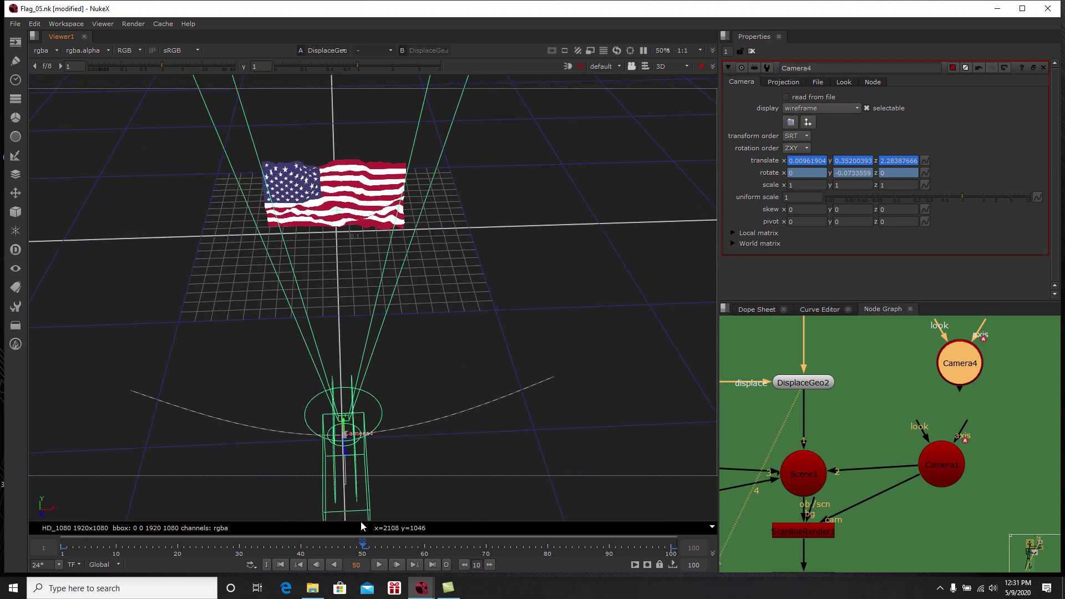
Step: Inspect the settings of DisplaceGeo2 and Camera1, close all properties, and view the flag at the first frame
middle_click_drag(819, 398, 899, 462)
double_click(902, 456)
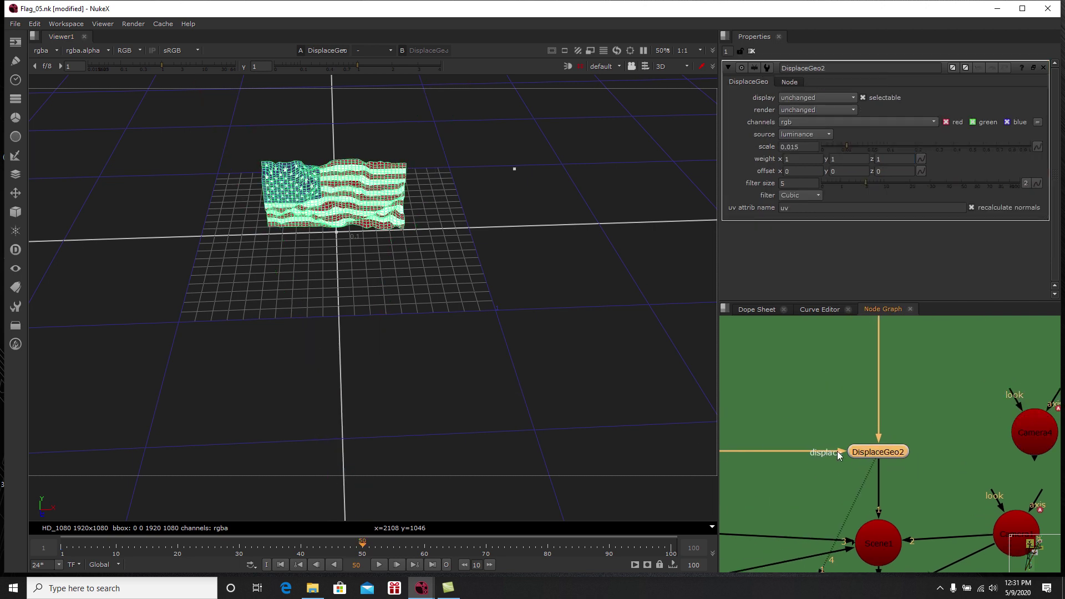
double_click(957, 457)
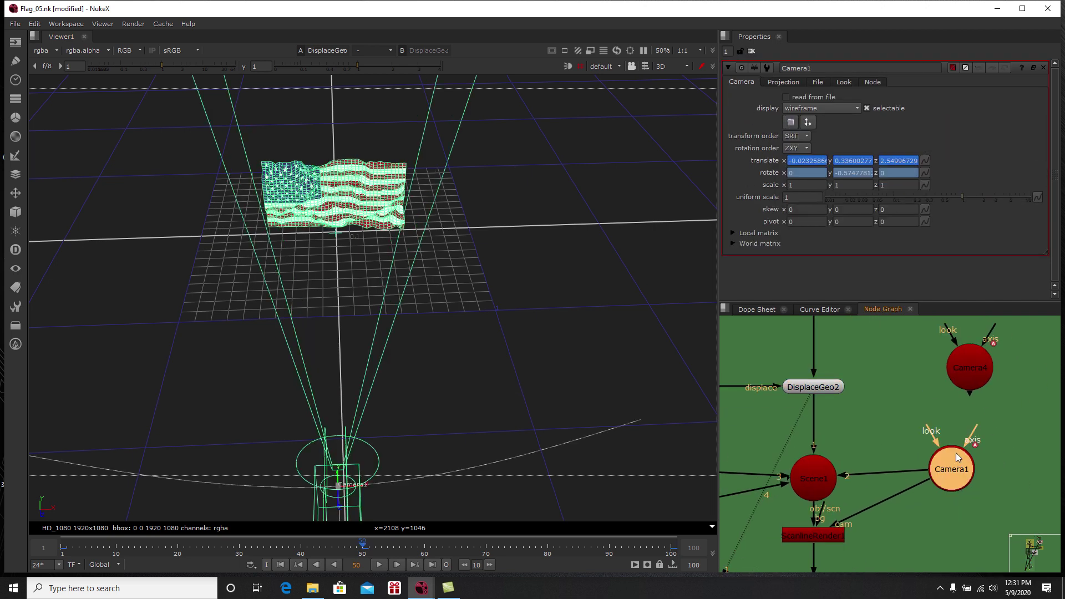
left_click(752, 52)
left_click_drag(473, 254, 444, 255, "ctrl")
left_click(281, 564)
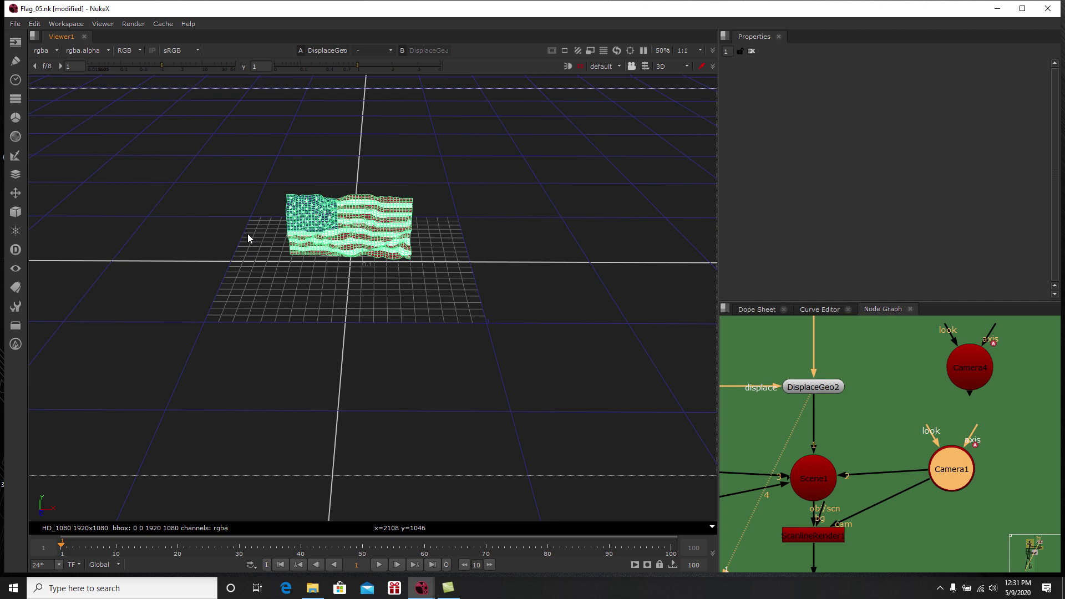
left_click(347, 268)
scroll(357, 265, "up", 2)
middle_click_drag(357, 264, 403, 274)
left_click_drag(403, 274, 391, 256, "ctrl")
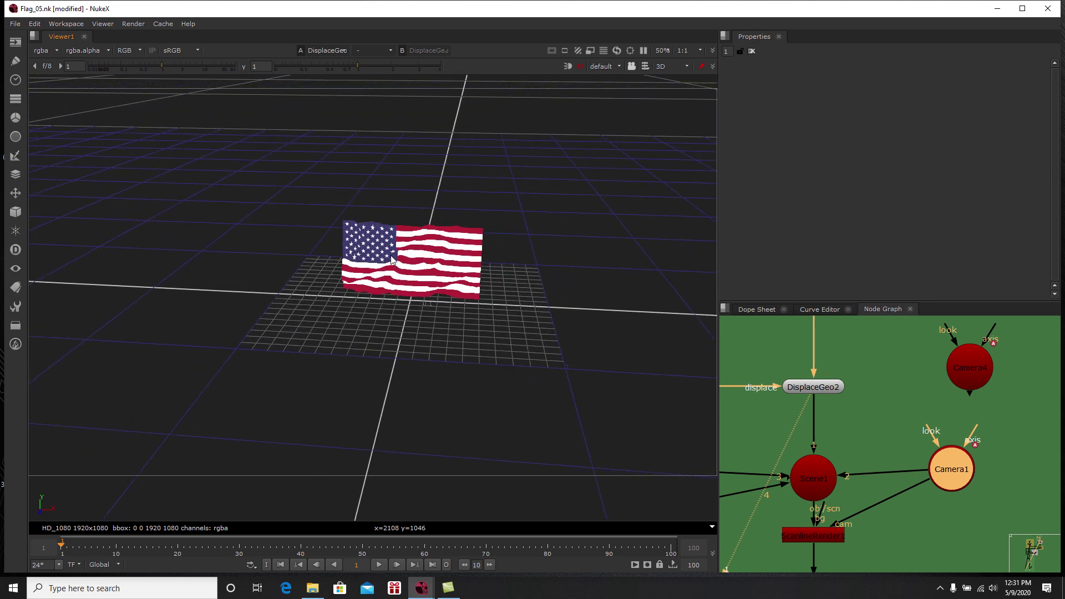
Step: Move Camera4 out of the way and add a Scene node below Camera1
middle_click_drag(852, 453, 880, 404)
scroll(918, 418, "down", 4)
scroll(918, 418, "up", 2)
left_click_drag(961, 350, 997, 372)
middle_click_drag(956, 461, 959, 438)
left_click(951, 451)
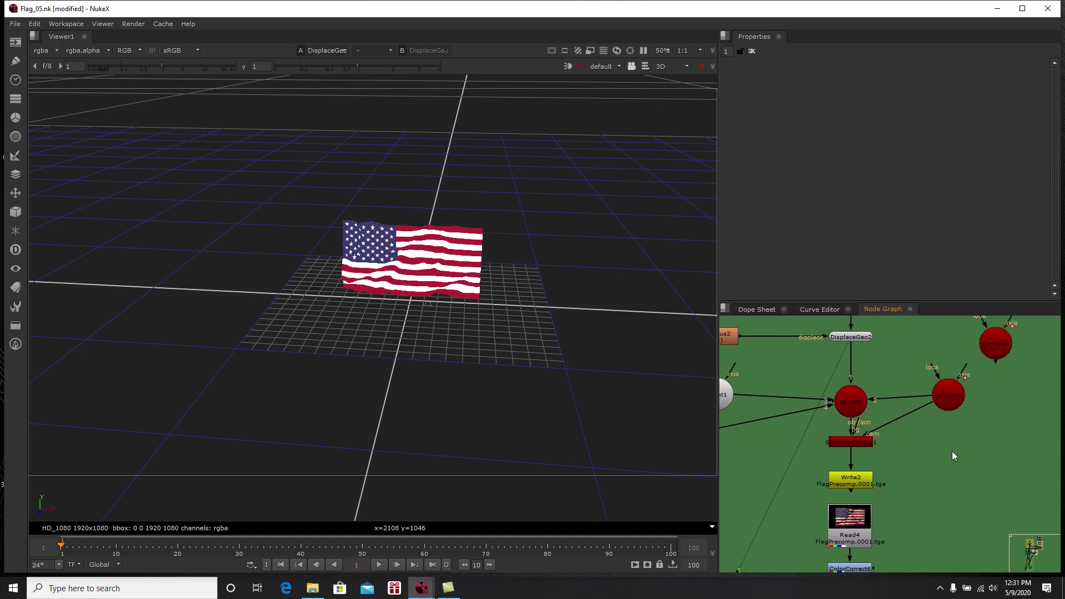
key("Tab")
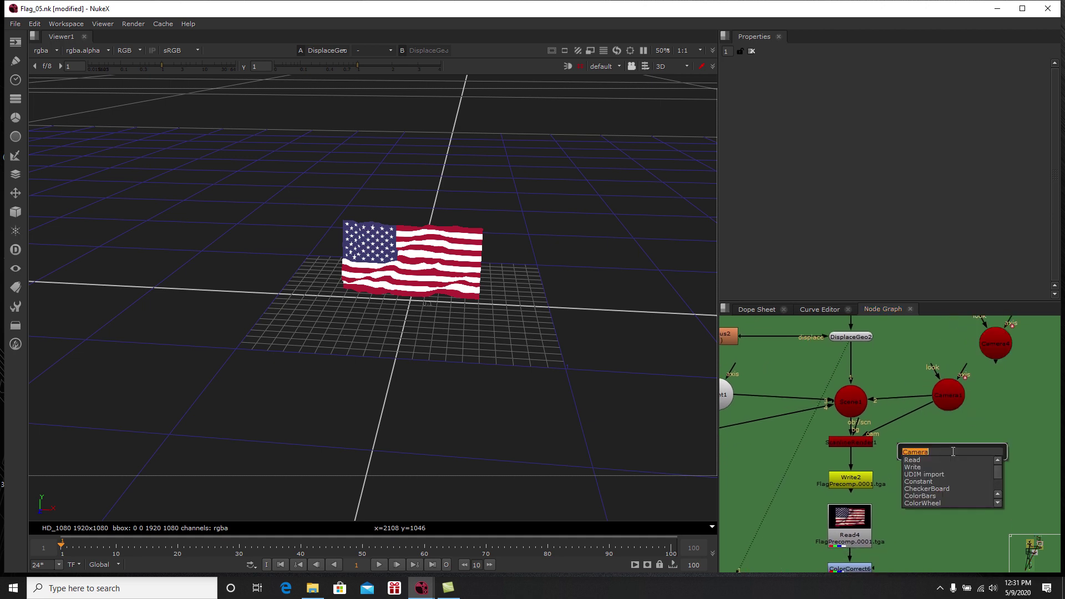
type("scn")
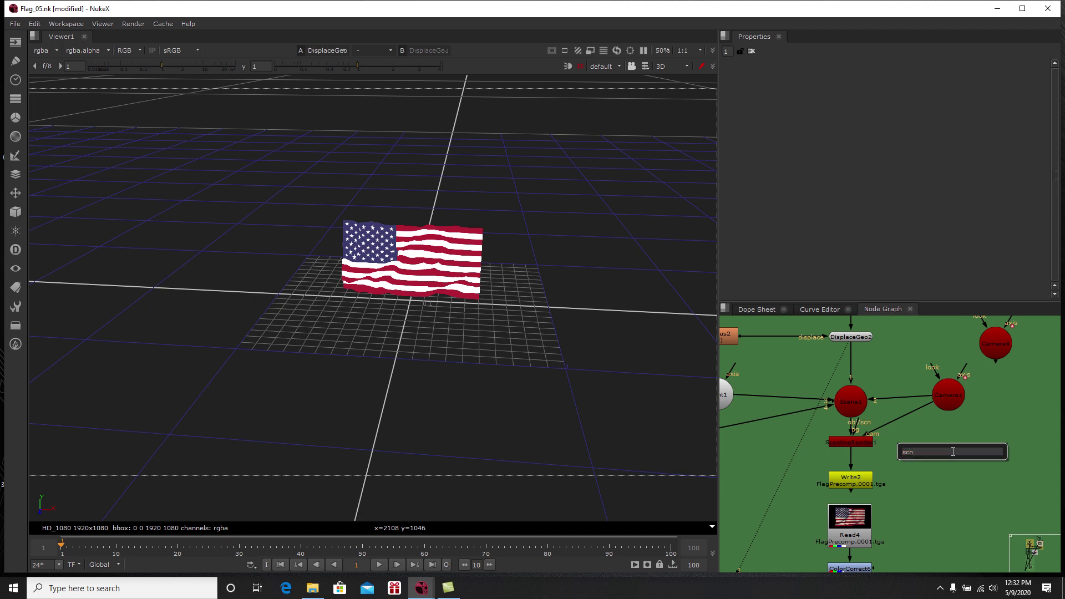
key("BackSpace")
type("e")
left_click(943, 462)
Step: Add a Light node below Light2
middle_click_drag(815, 471, 894, 480)
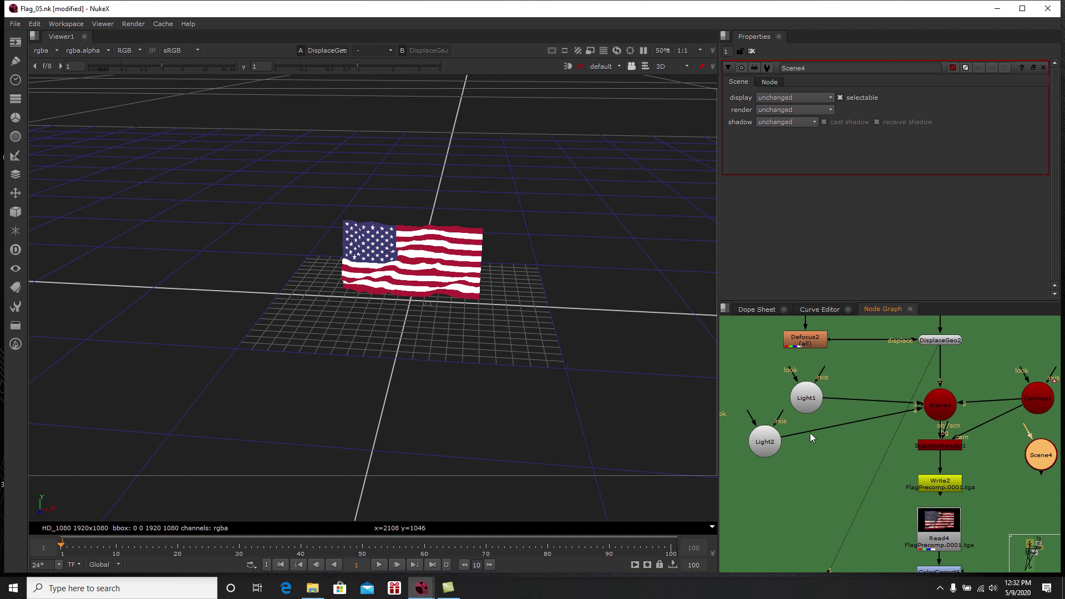
left_click(811, 406)
left_click(785, 487)
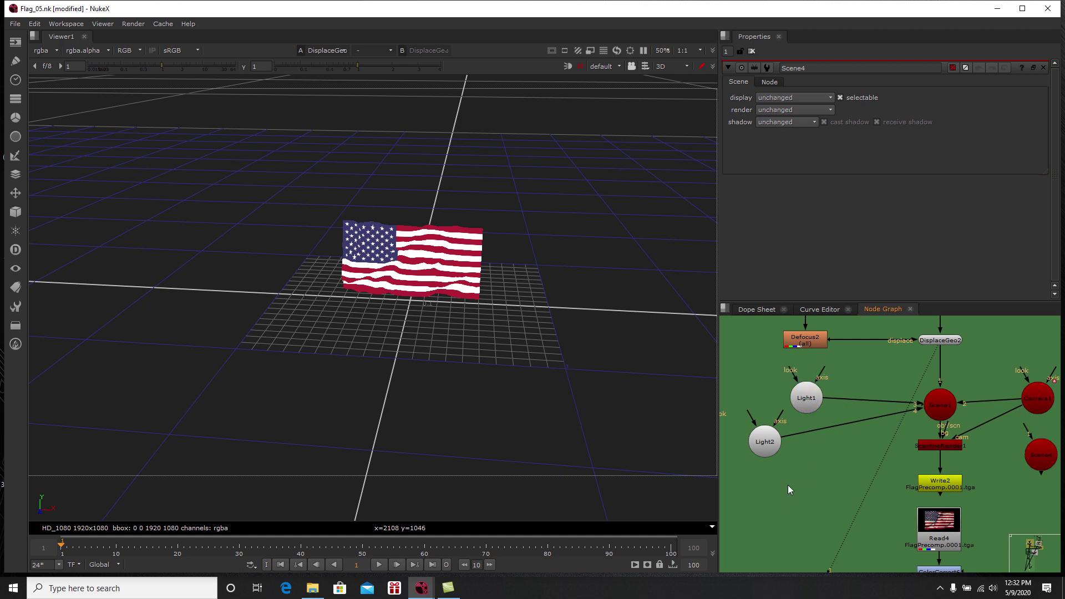
key("Tab")
type("light")
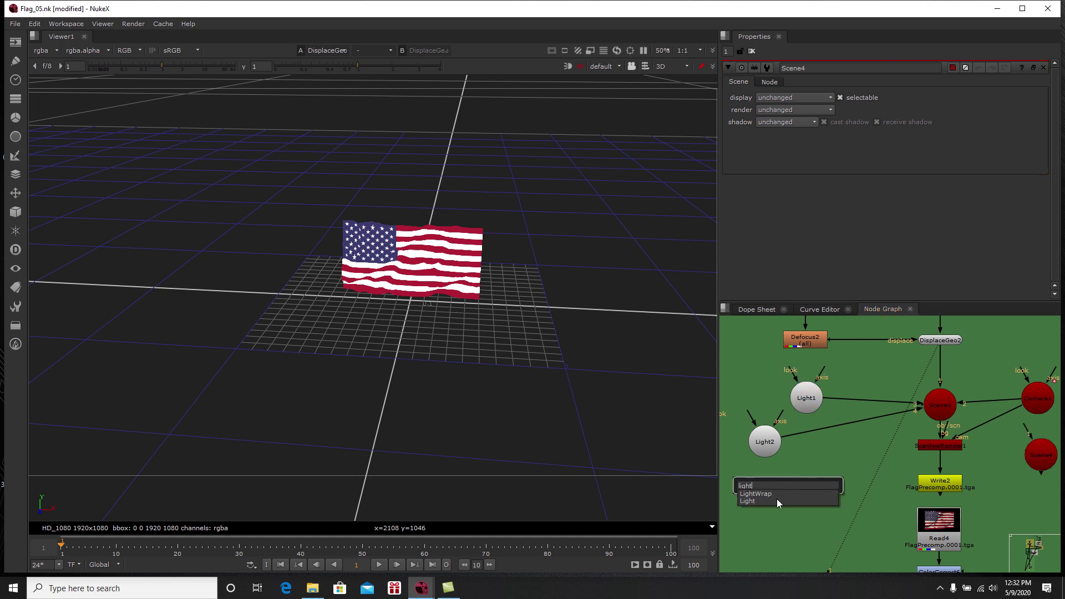
left_click(776, 501)
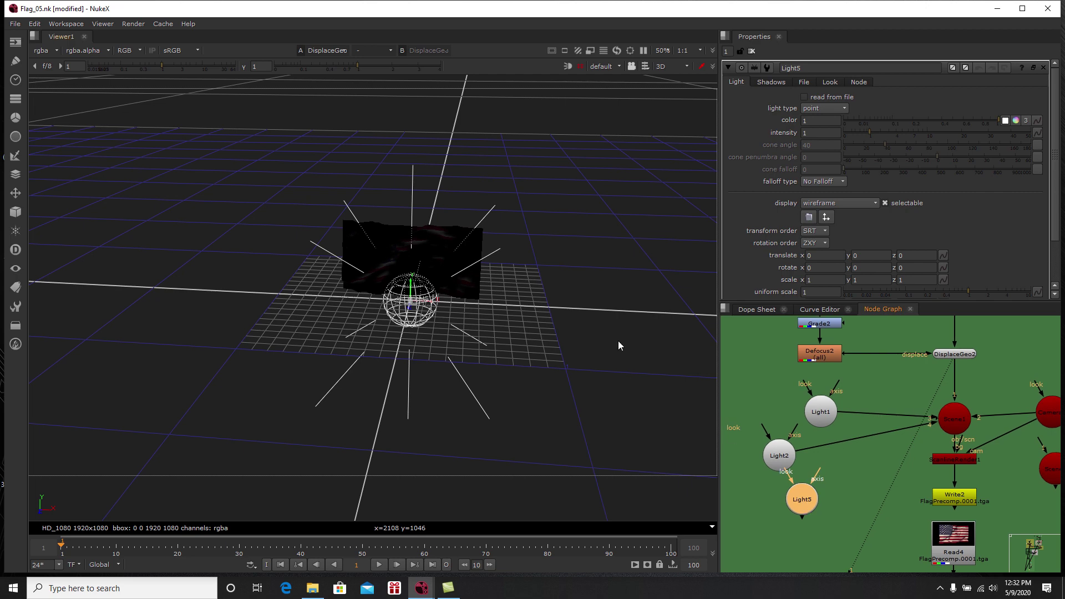
Step: Position the new point light in front of the flag at about x -2.286, y 1.03, z 1.746
left_click_drag(577, 312, 536, 344, "ctrl")
left_click_drag(478, 269, 24, 368)
scroll(157, 375, "down", 2)
left_click_drag(197, 355, 233, 343, "ctrl")
left_click_drag(205, 308, 107, 173)
left_click_drag(206, 268, 304, 389, "ctrl")
left_click_drag(219, 305, 163, 303)
left_click_drag(163, 303, 147, 213, "ctrl")
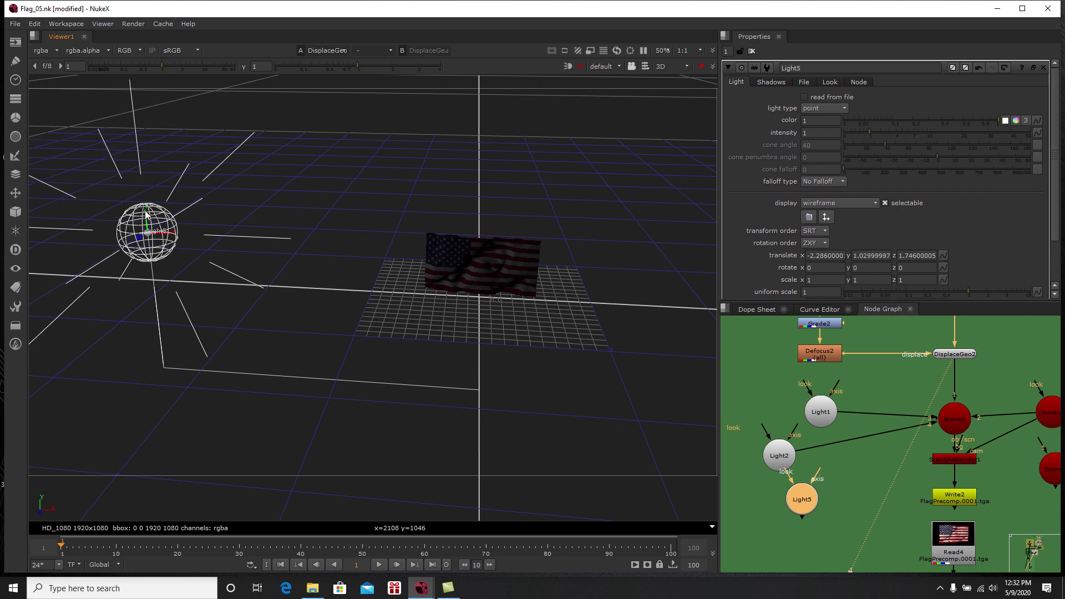
Step: Set Light5's intensity to 4, tint its color warm to about 1, 0.864, 0.709, and check its shadow options
left_click(804, 133)
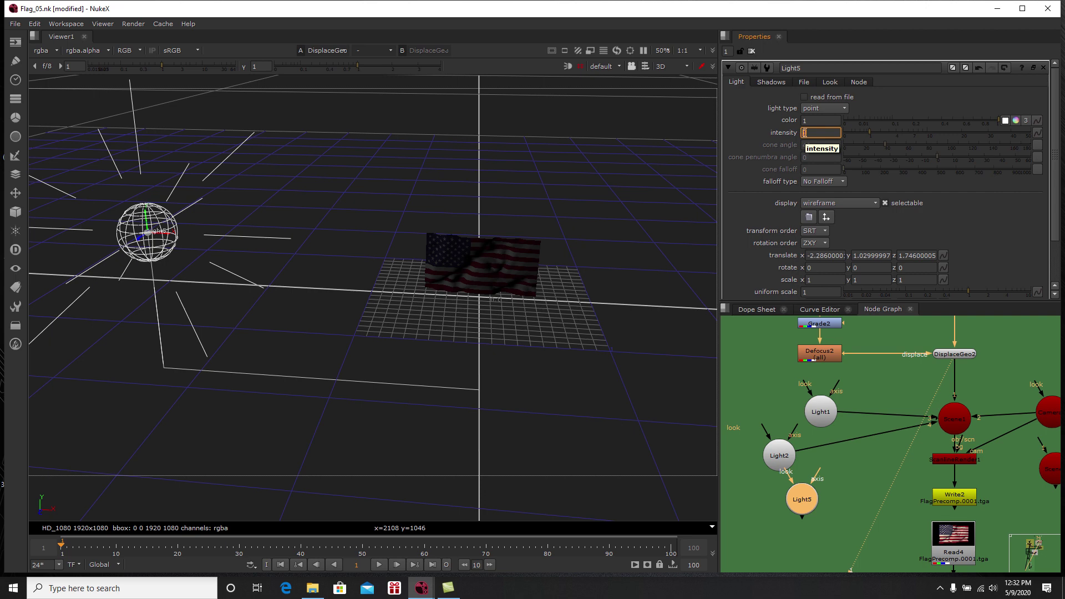
key("Return")
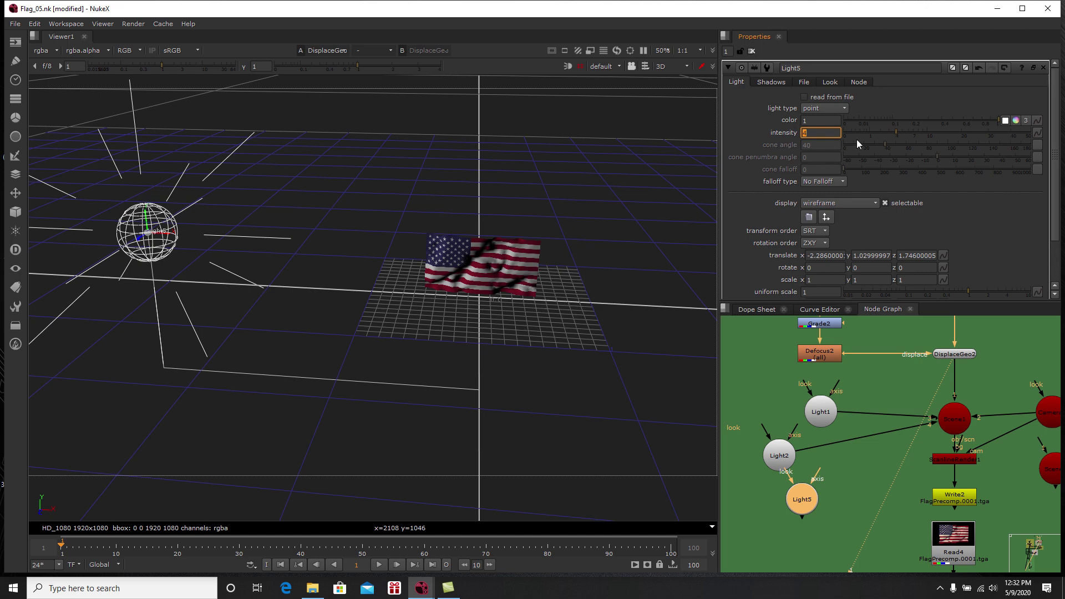
left_click(1014, 120)
mouse_move(772, 153)
left_mouse_down()
mouse_move(835, 105)
mouse_move(822, 122)
left_mouse_up()
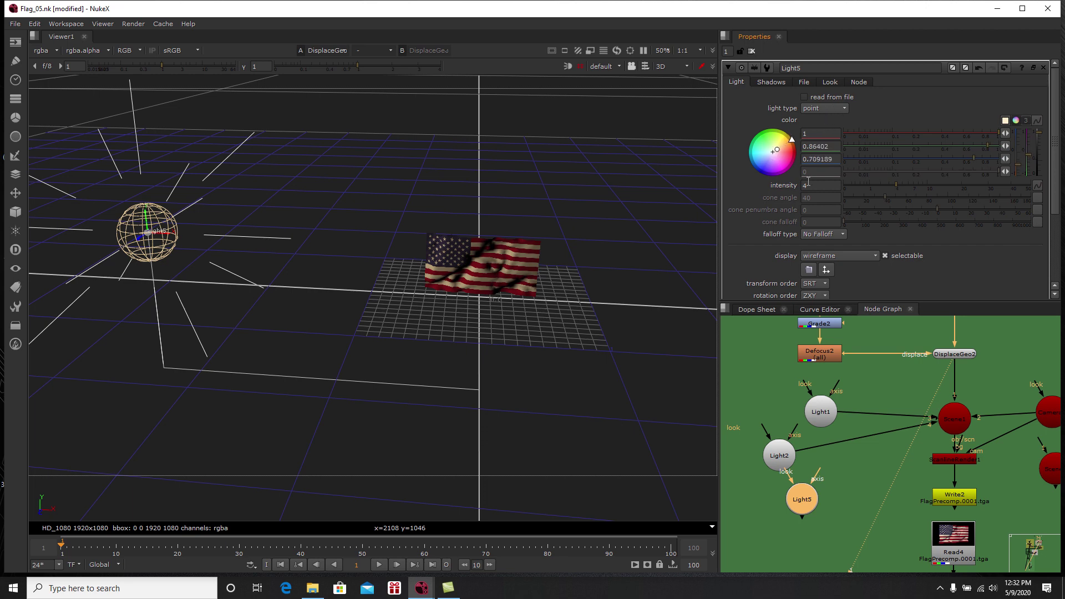
left_click(780, 87)
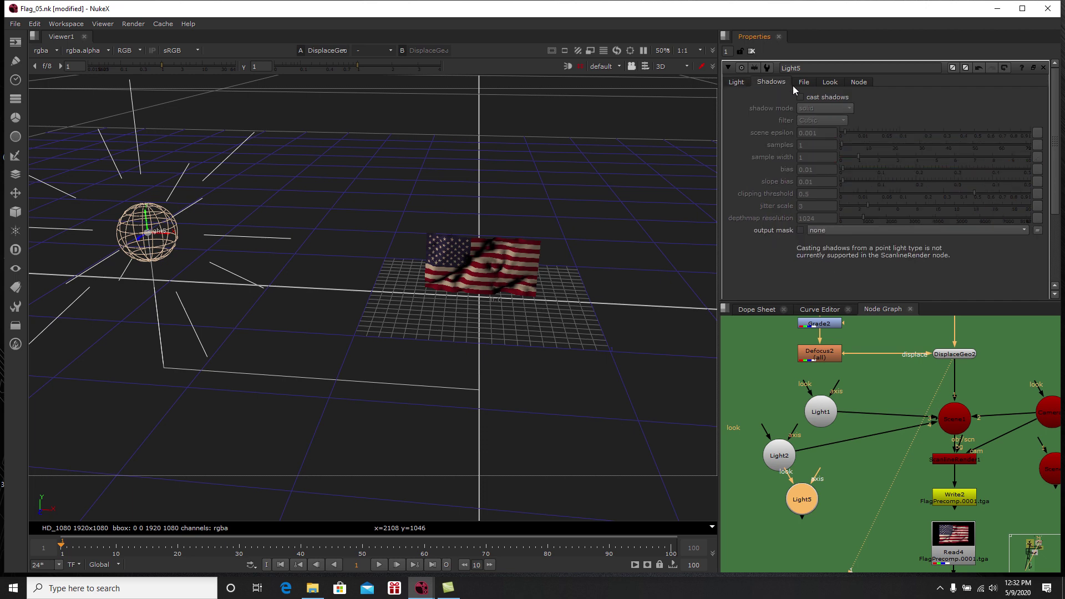
left_click(741, 84)
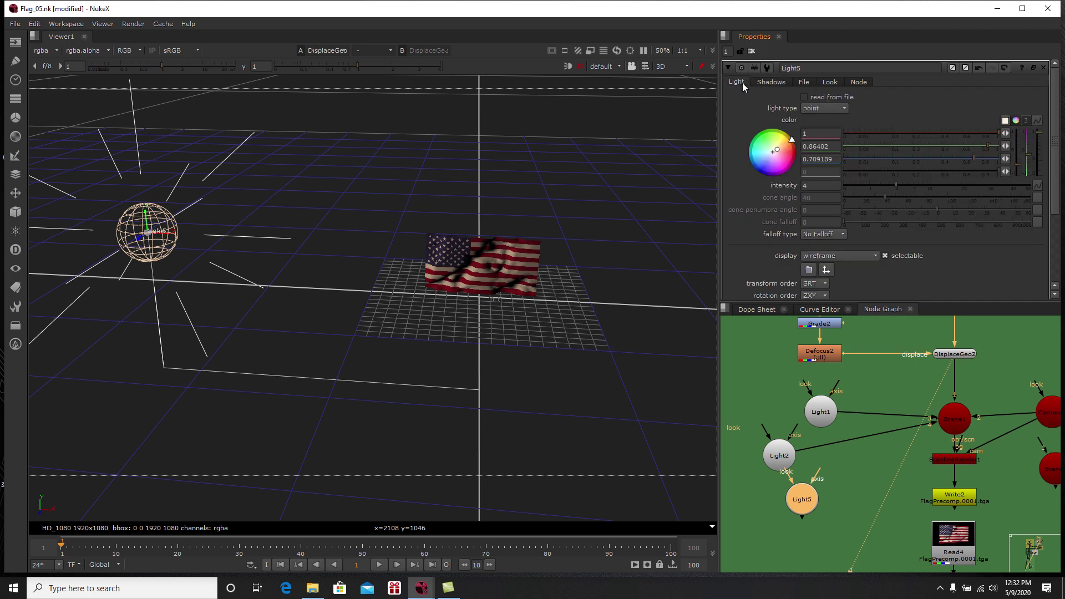
Step: Delete Light5 and inspect the settings of the existing Light1 and Light2
left_click(752, 51)
key("Delete")
double_click(815, 411)
left_click_drag(635, 362, 519, 314, "ctrl")
double_click(777, 457)
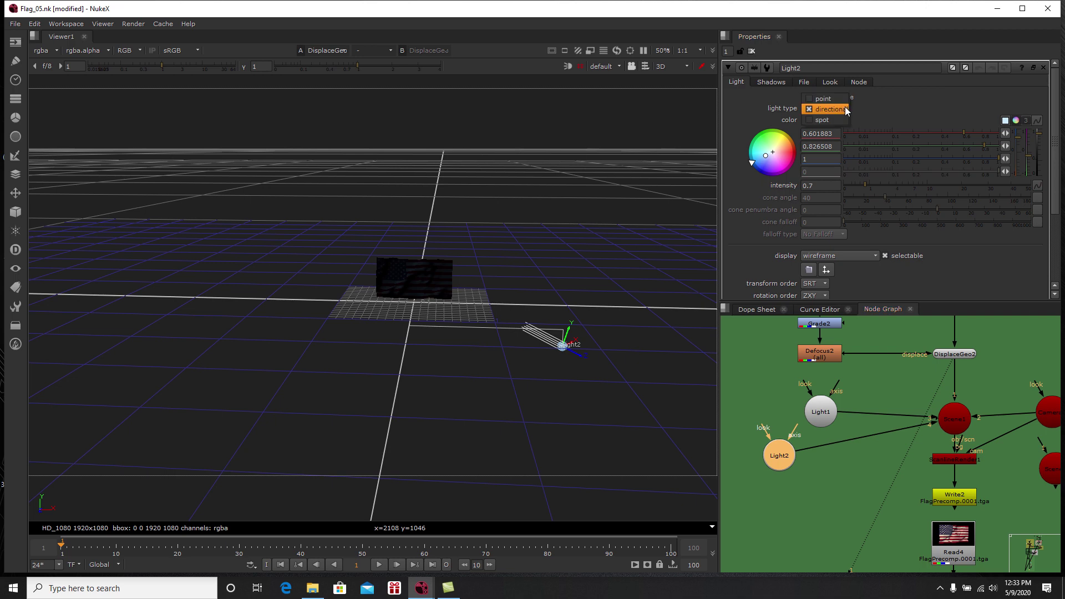
Step: Display Scene1 in the viewer and examine how Light1, Light2 and the camera are placed around the flag
left_click(955, 419)
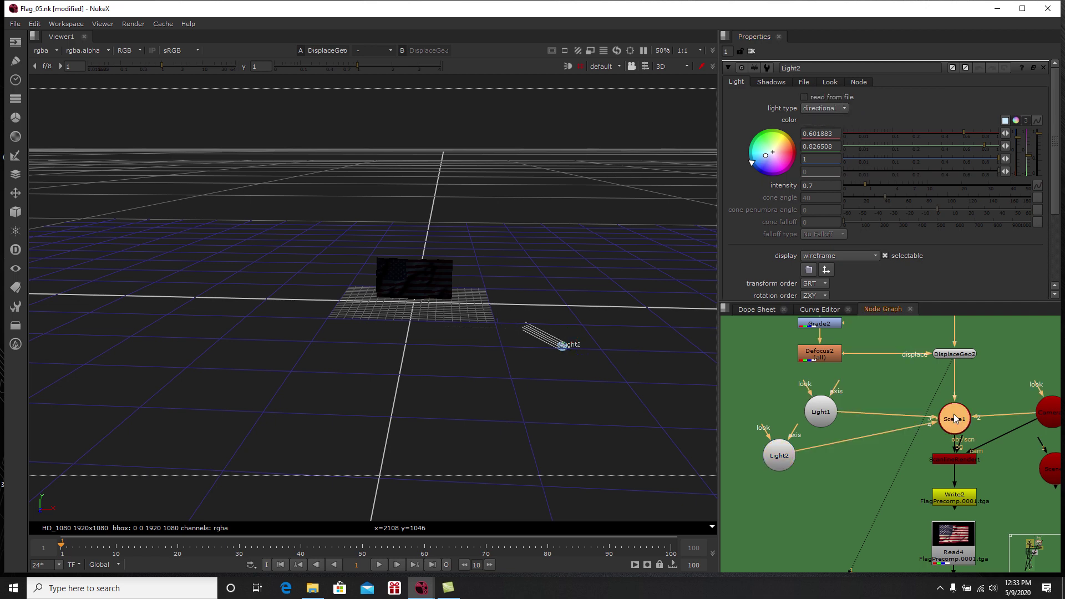
double_click(958, 420)
middle_click_drag(960, 390, 943, 387)
left_click(943, 387)
left_click(927, 413)
key("1")
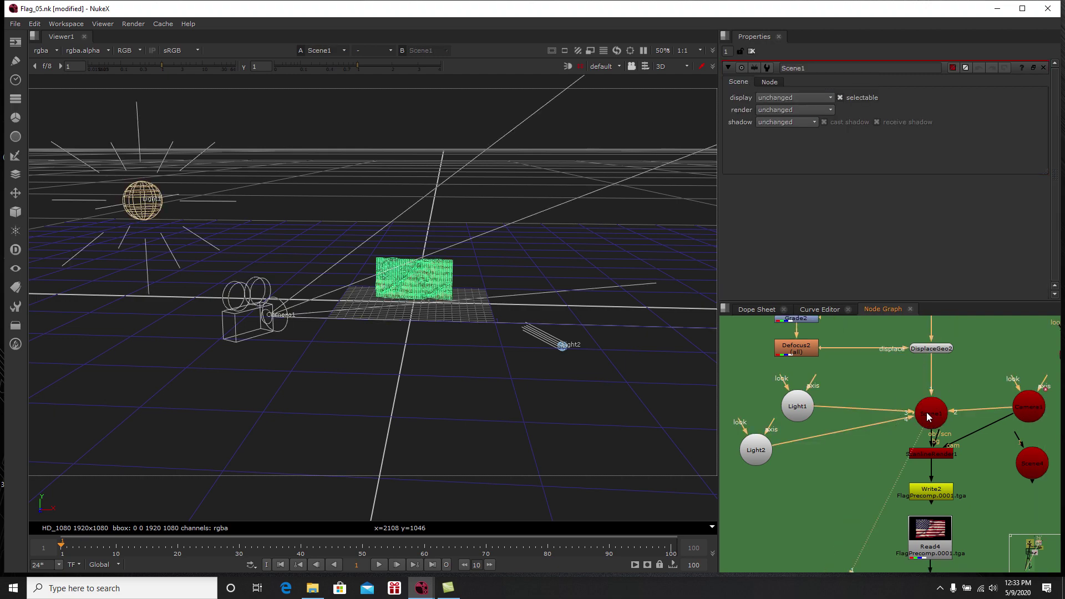
left_click_drag(588, 389, 476, 381, "ctrl")
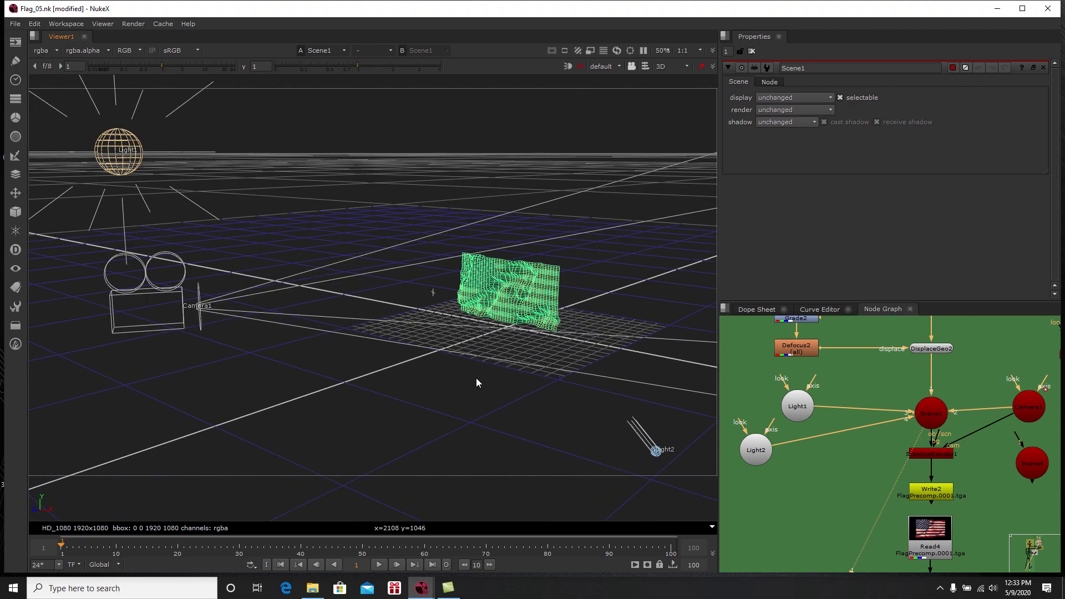
left_click_drag(386, 351, 159, 179, "ctrl")
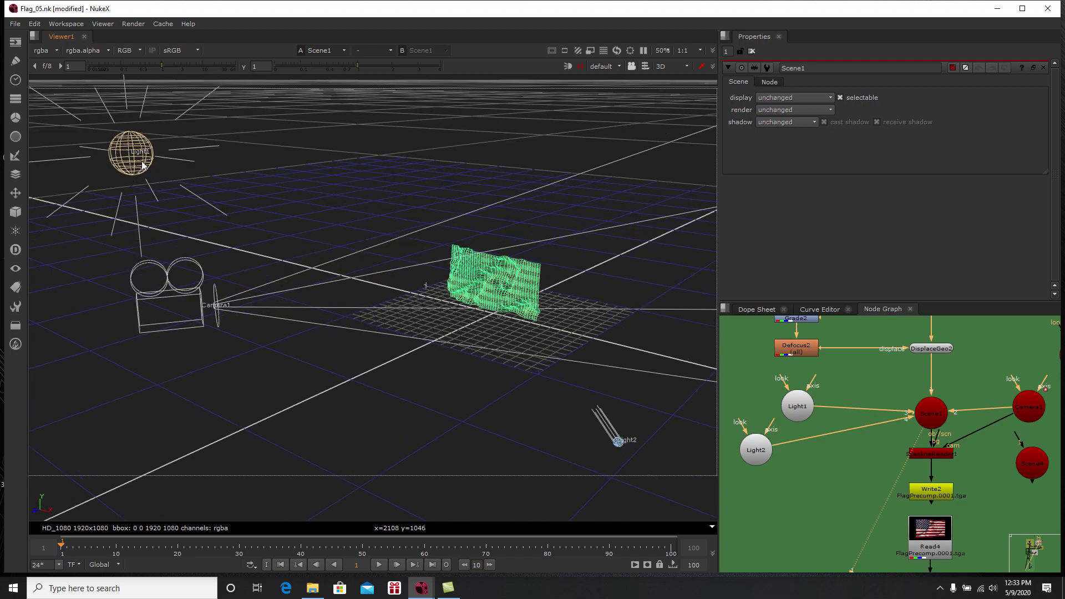
left_click_drag(219, 259, 683, 406, "ctrl")
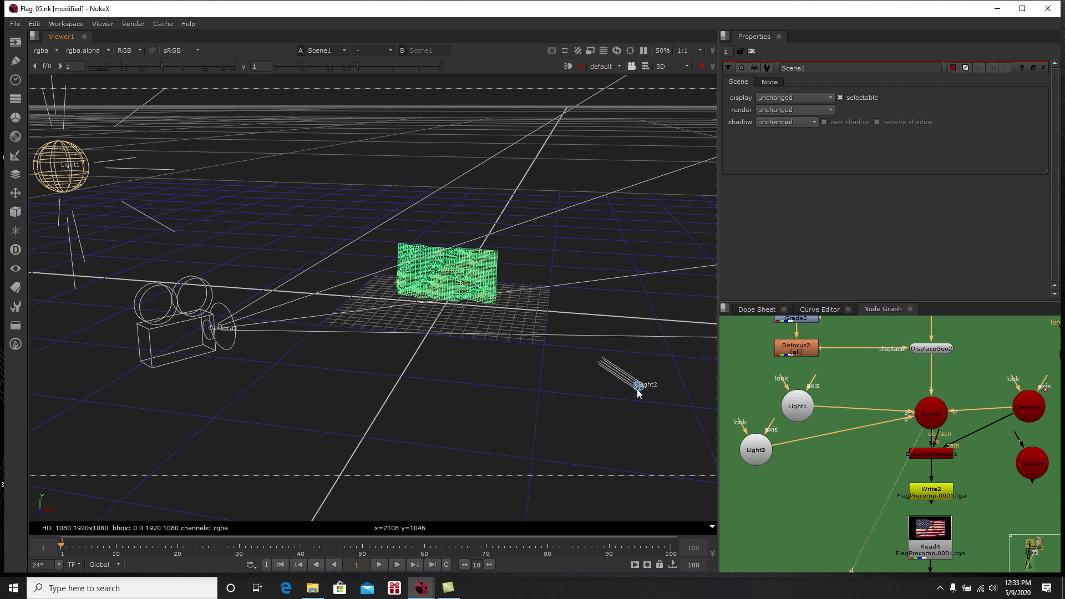
double_click(761, 452)
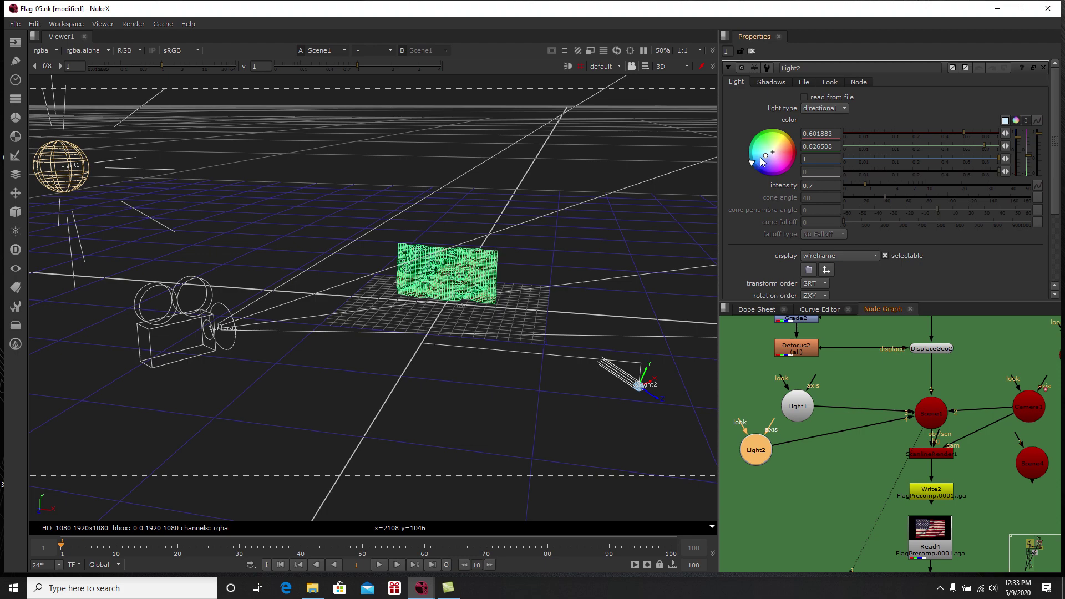
left_click_drag(643, 395, 531, 378, "ctrl")
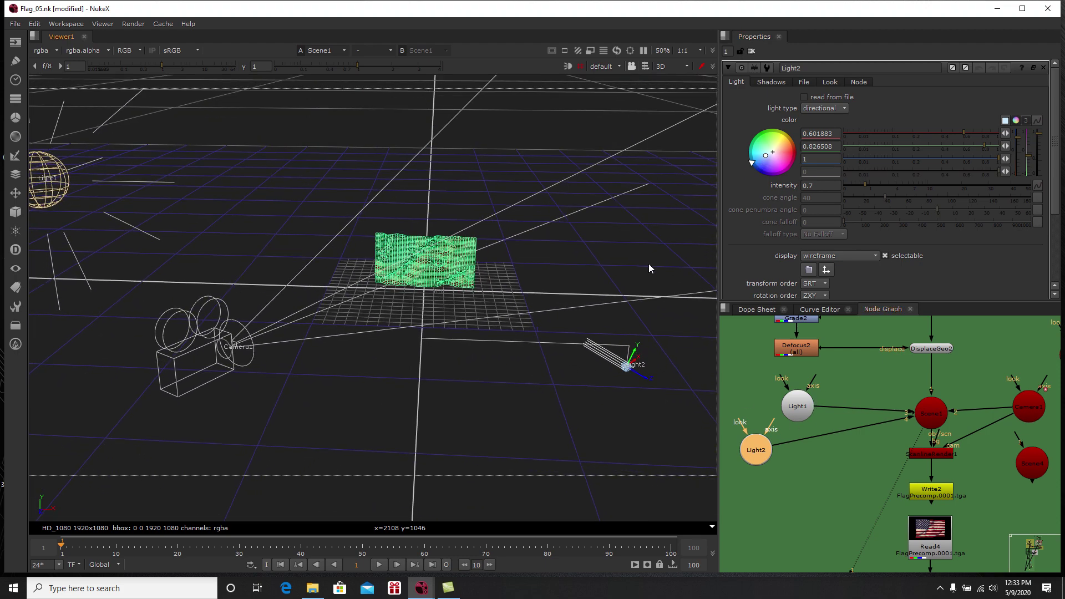
Step: Delete the unused spare nodes around Camera1, including the extra Scene node below it
middle_click_drag(876, 415, 848, 397)
middle_click_drag(915, 433, 828, 421)
left_click_drag(910, 434, 920, 444)
key("Delete")
middle_click_drag(942, 375, 1025, 405)
left_click(970, 372)
key("Delete")
Step: Rearrange Light1 and Light2 beside Scene1 in the node graph
left_click_drag(774, 451, 815, 462)
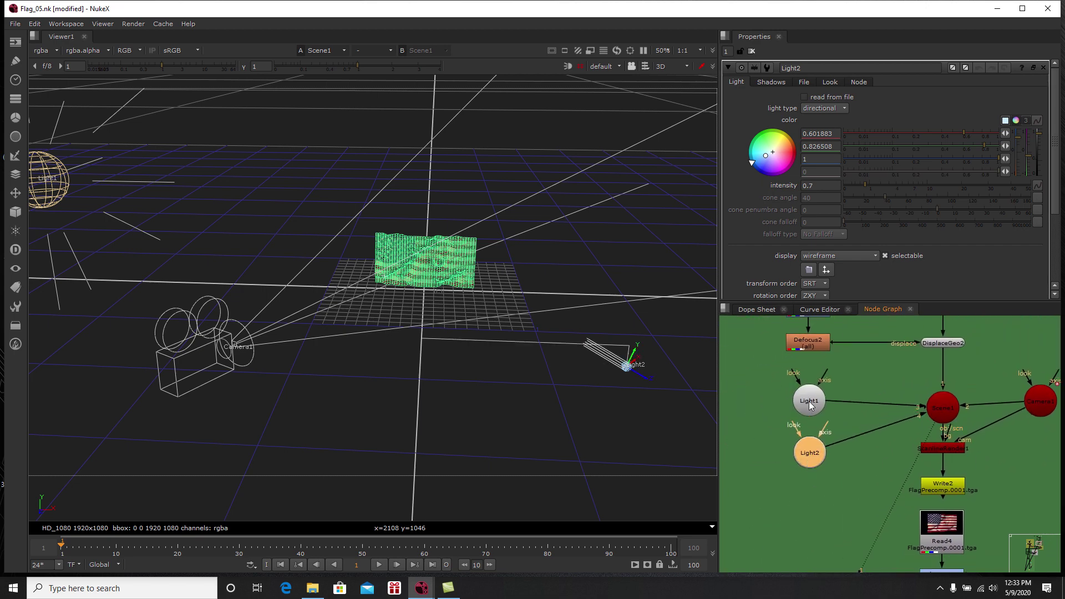
left_click_drag(811, 402, 848, 390)
middle_click_drag(897, 416, 856, 421)
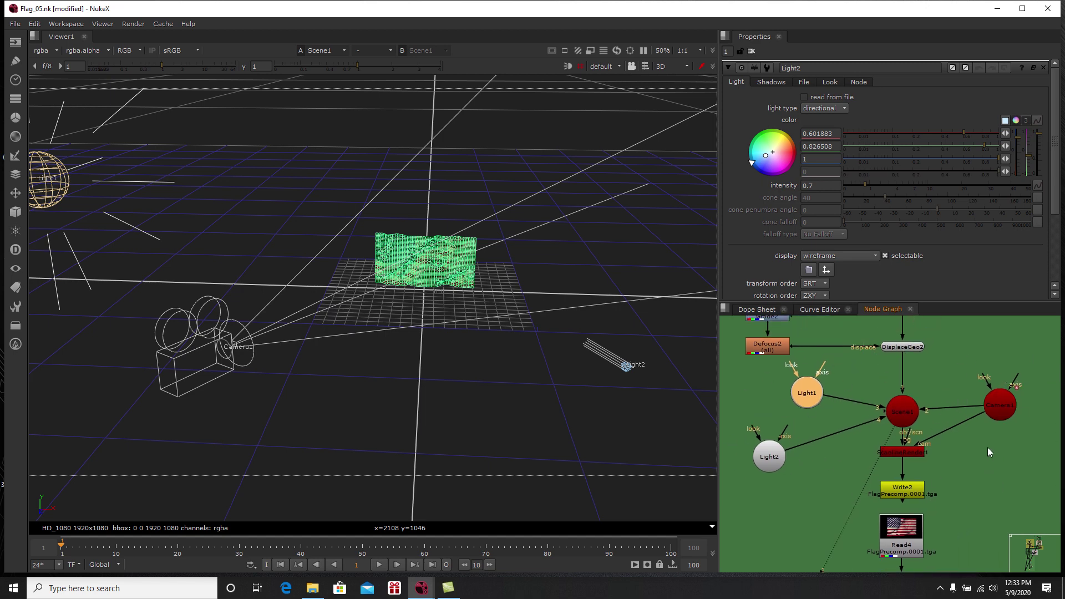
Step: Add a ScanlineRender node in the empty space below Camera1
middle_click_drag(987, 447, 965, 433)
left_click(963, 437)
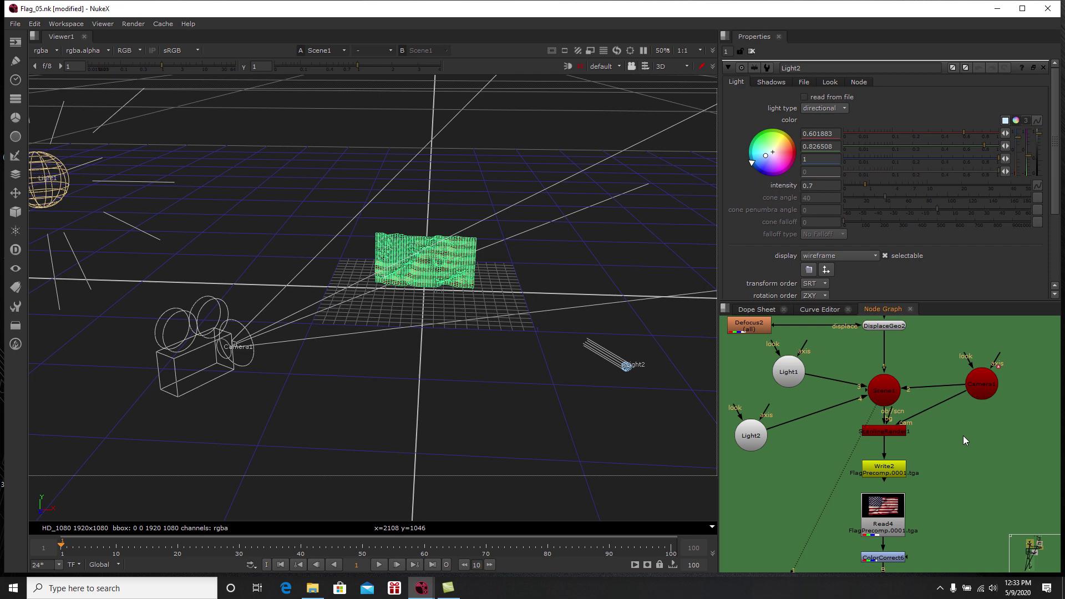
key("Tab")
type("scal")
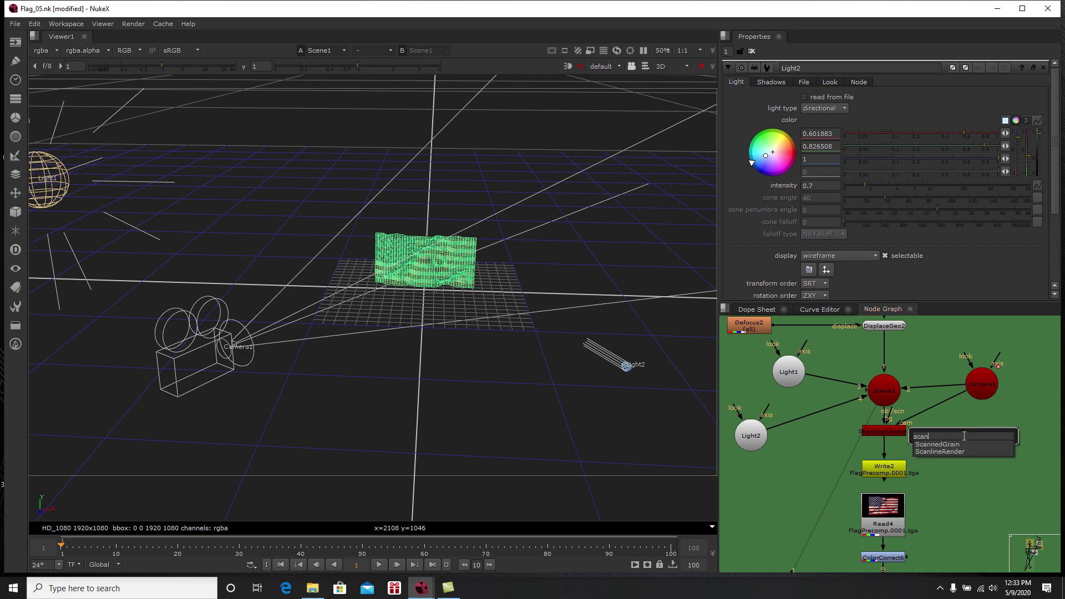
left_click(959, 452)
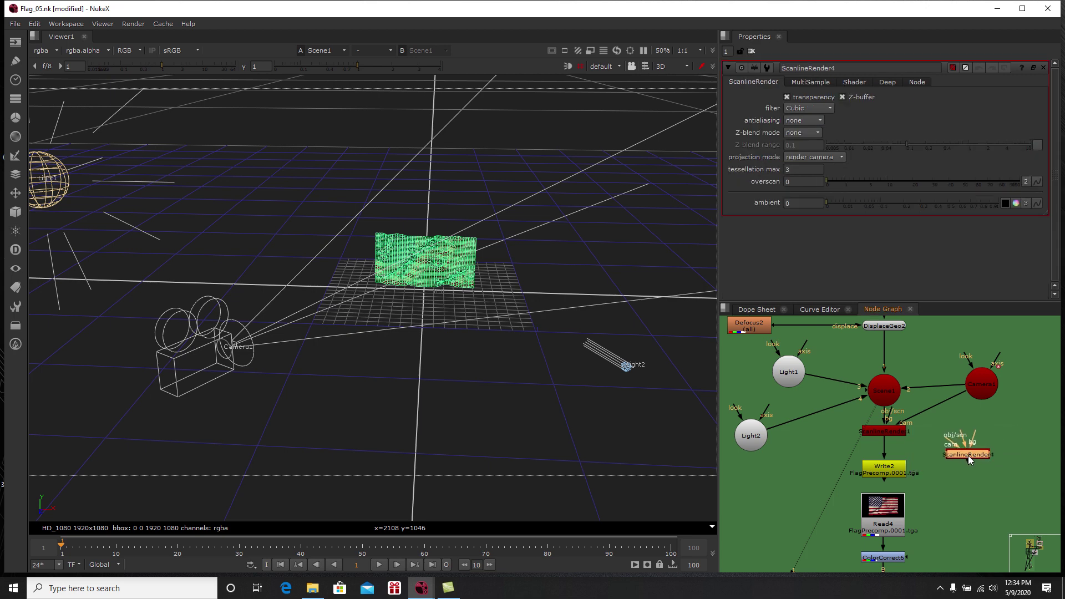
Step: Connect the new ScanlineRender's cam input to Camera1 and its obj/scn input to Scene1, and delete the node again
scroll(971, 458, "up", 2)
left_click_drag(979, 452, 992, 390)
left_click_drag(978, 456, 898, 396)
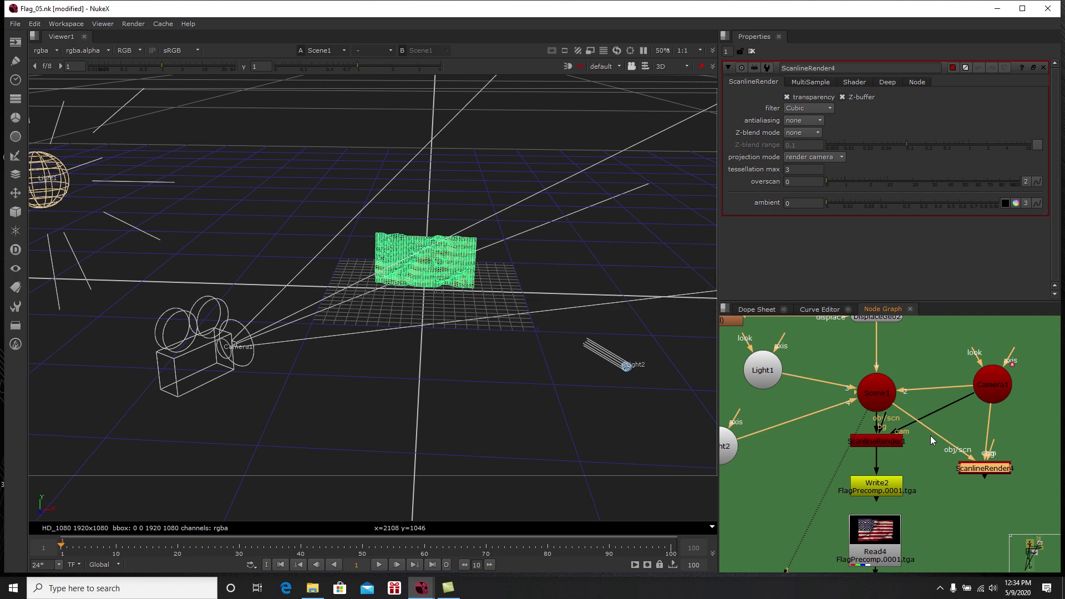
left_click_drag(1026, 433, 1018, 411)
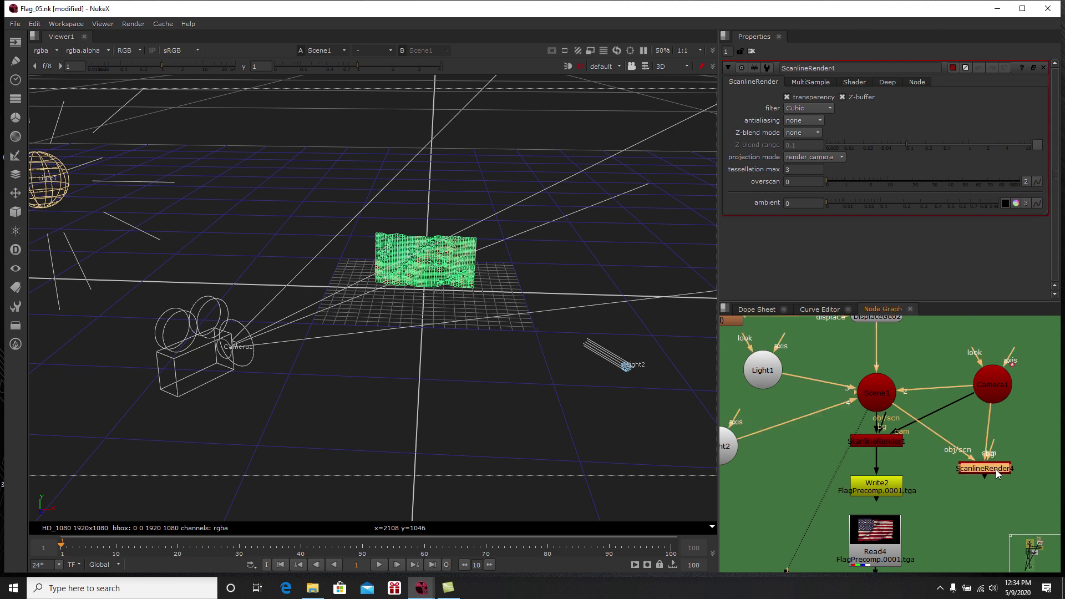
key("Delete")
Step: Examine Write2's output settings, including its file path, file type and compression options, and cancel the running displacement calculation
middle_click_drag(940, 445, 992, 424)
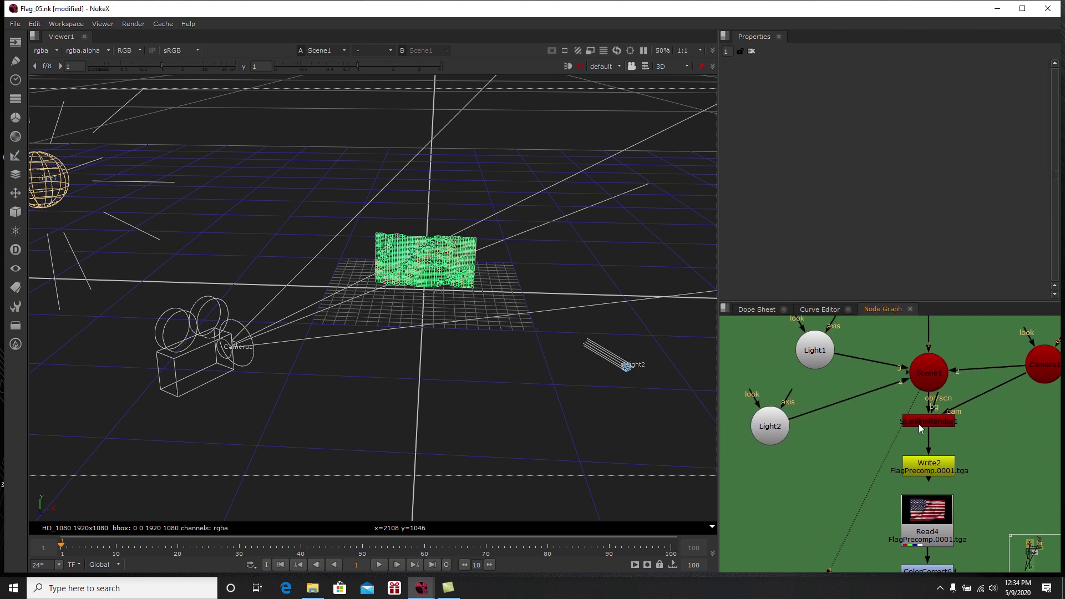
left_click(941, 420)
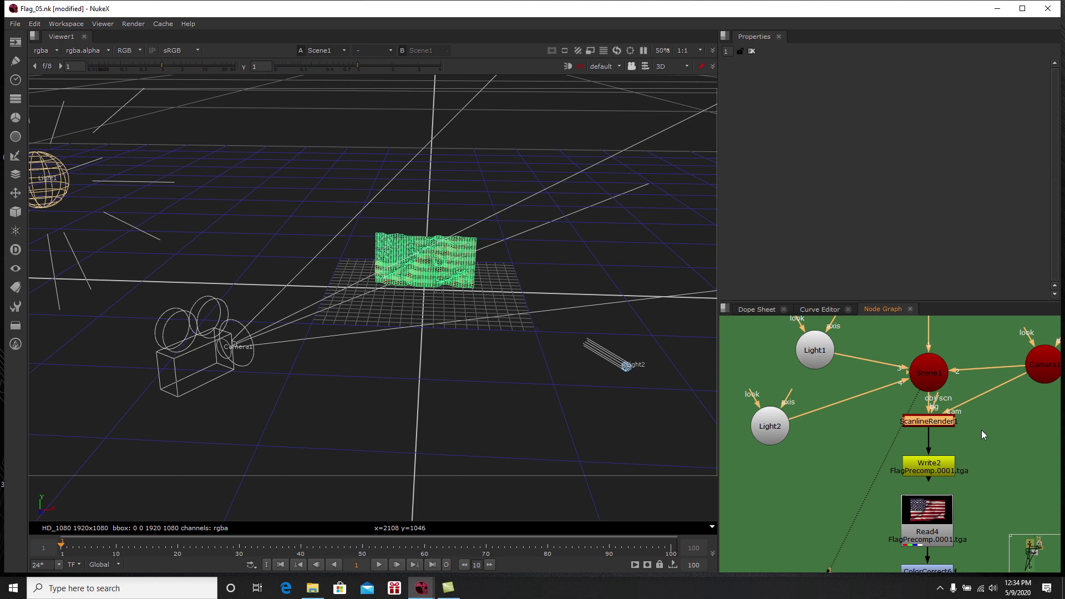
left_click_drag(936, 469, 935, 464)
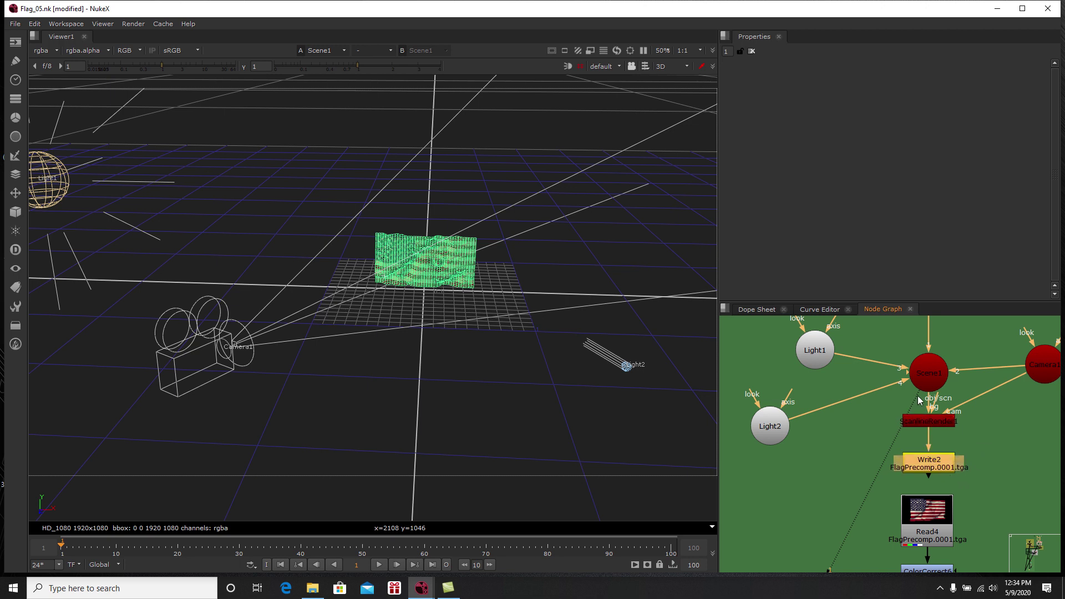
middle_click_drag(977, 447, 946, 430)
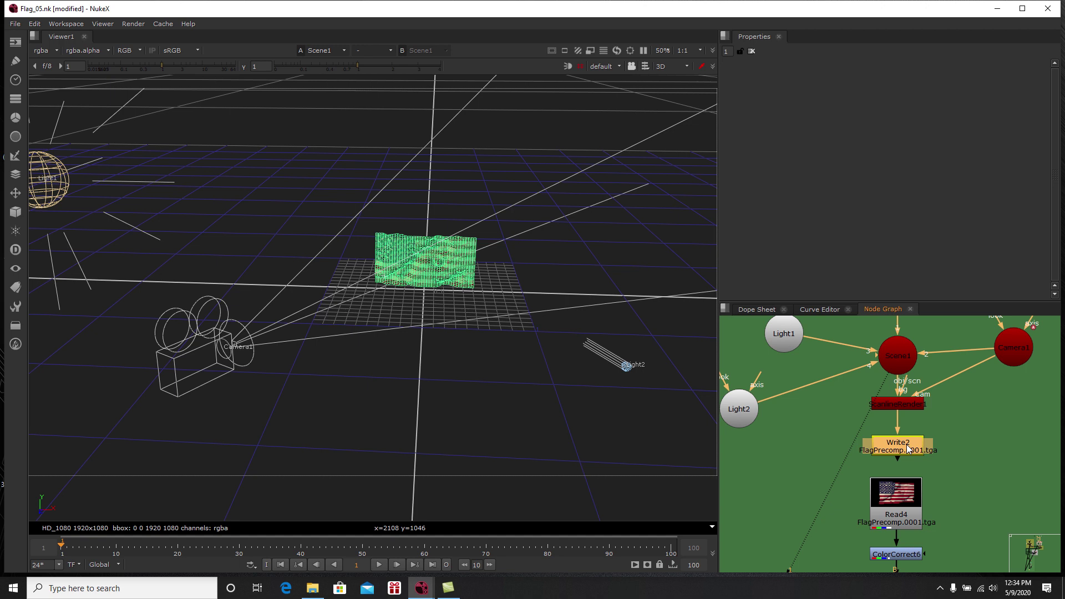
double_click(906, 444)
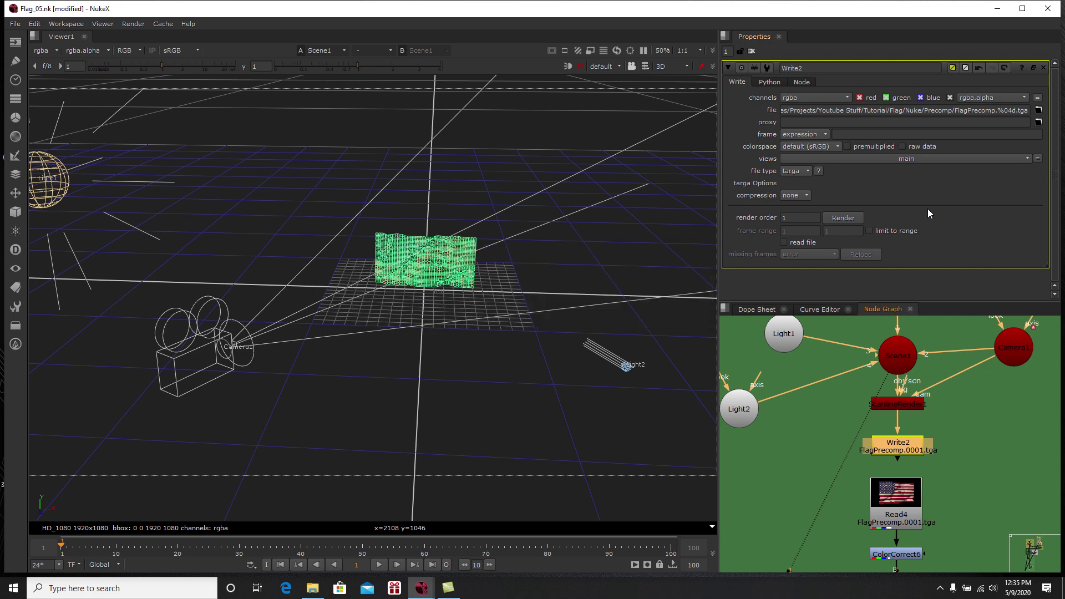
left_click(808, 195)
left_click(805, 197)
left_click(882, 389)
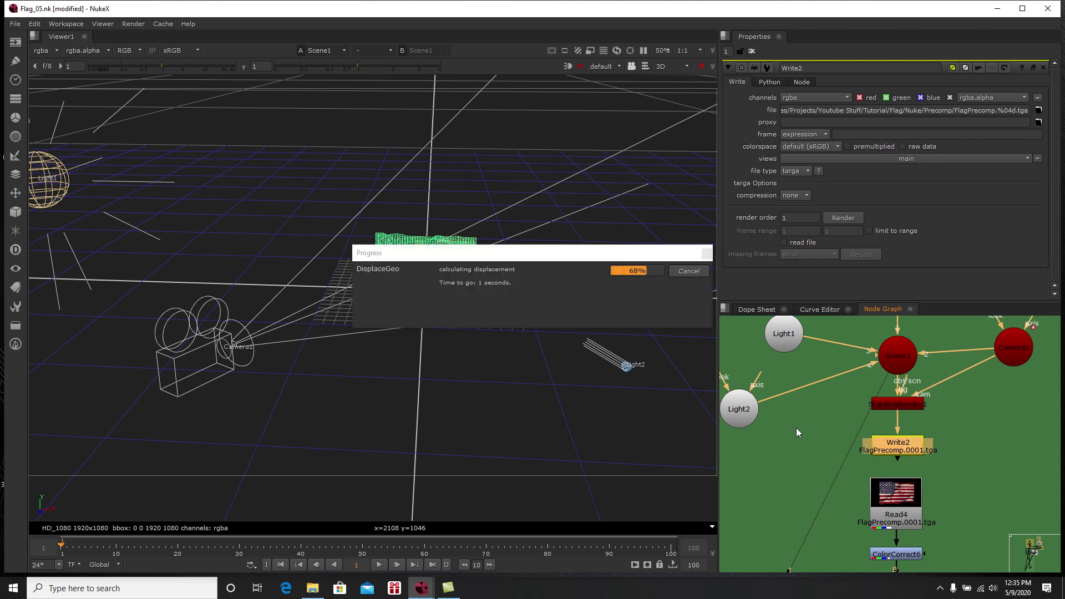
left_click(693, 271)
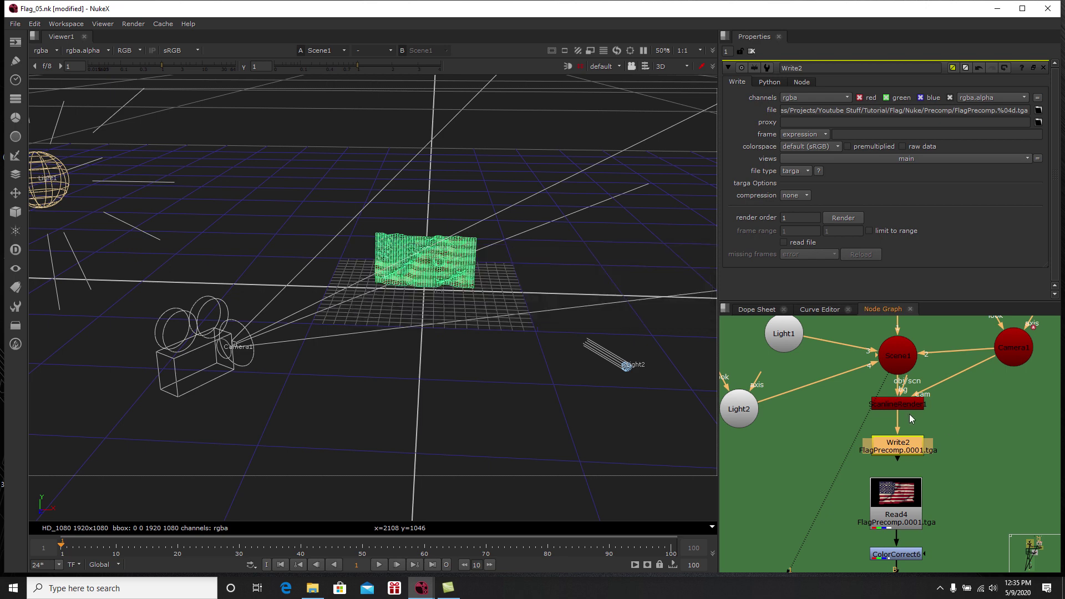
Step: Close all properties and show the pre-rendered flag sequence from Read4 in the viewer
left_click(752, 54)
middle_click_drag(890, 390, 852, 393)
left_click_drag(844, 390, 823, 411)
middle_click_drag(819, 443, 906, 386)
scroll(893, 431, "down", 3)
scroll(936, 409, "up", 2)
scroll(936, 411, "up", 1)
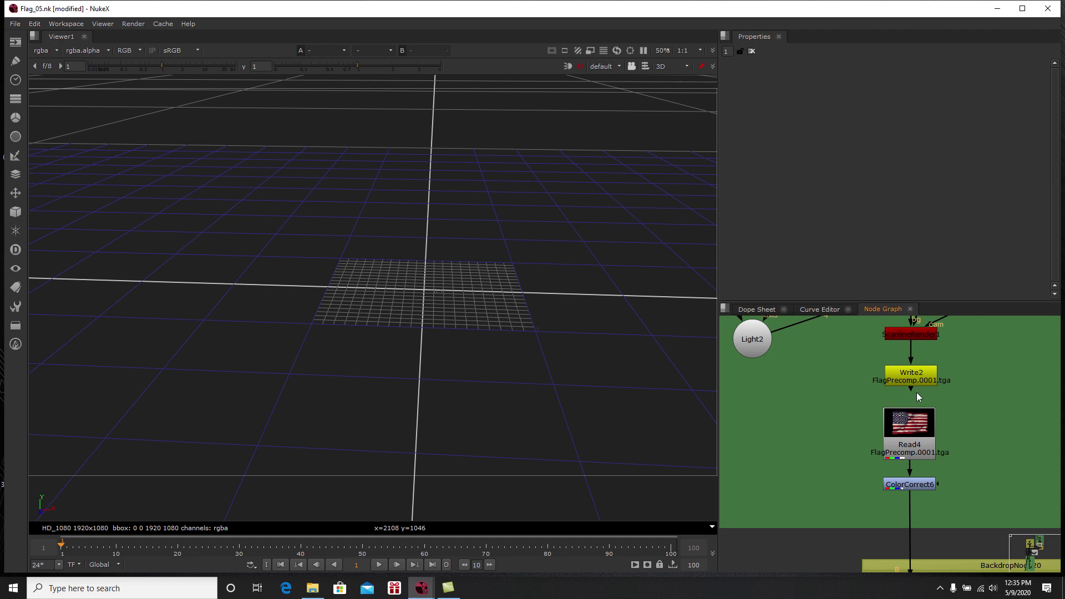
middle_click_drag(916, 391, 881, 381)
left_click(882, 417)
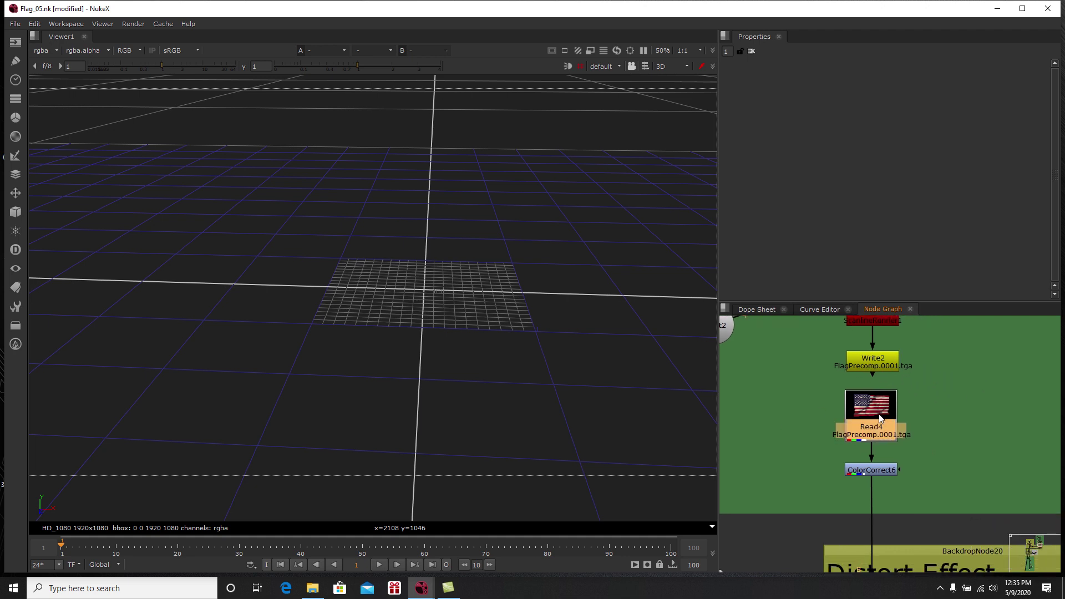
key("1")
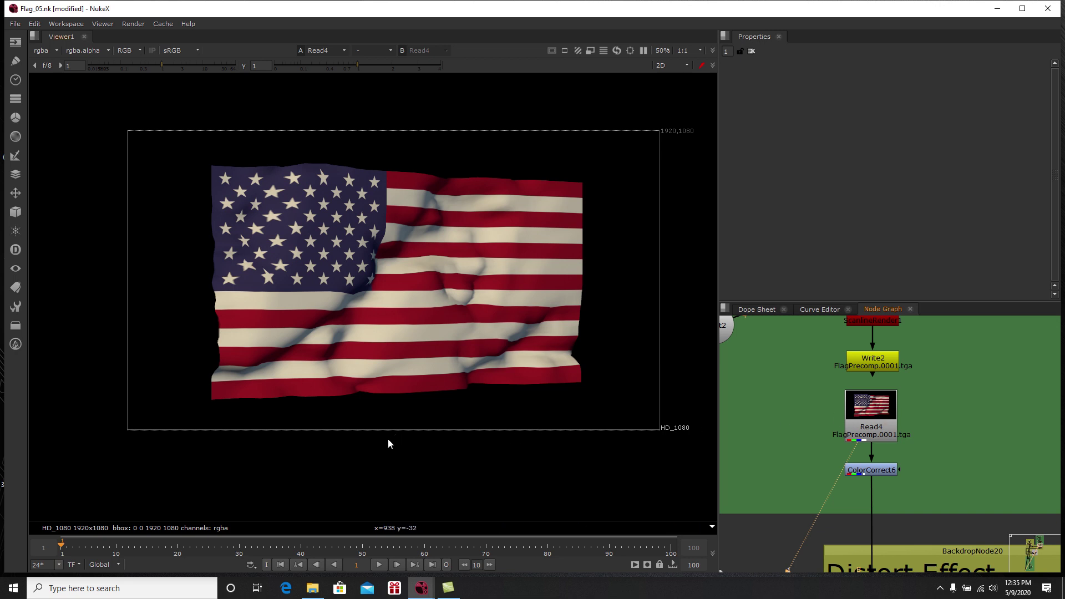
Step: Play back the rendered flag sequence, stop it and return to the first frame
left_click(378, 565)
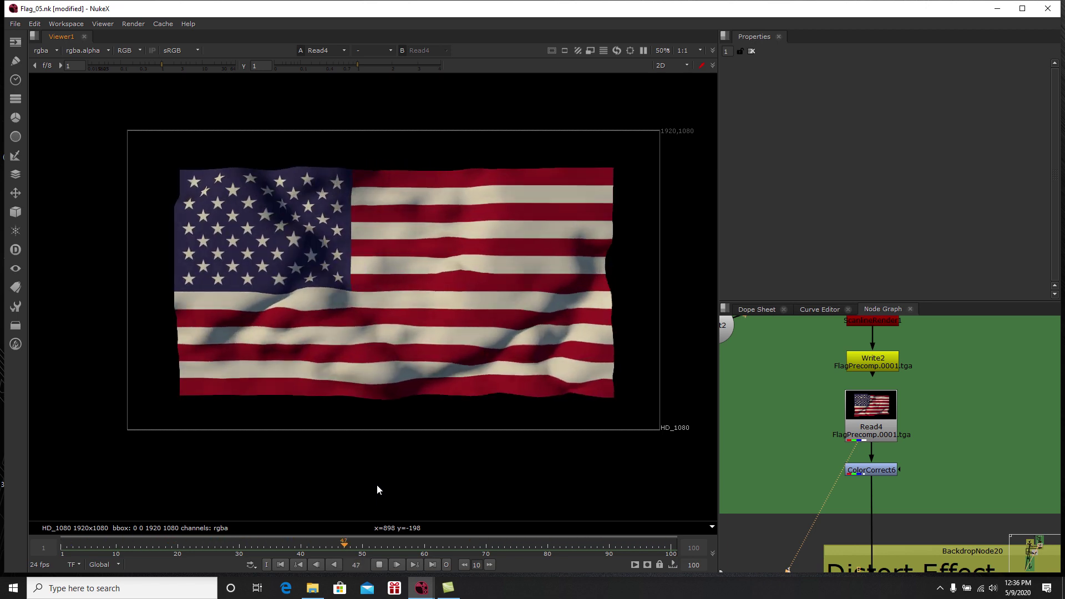
left_click(379, 564)
left_click(281, 564)
Step: View the flag through ColorCorrect6, examine its master saturation setting, and look at the Distort Effect section below
middle_click_drag(861, 424, 870, 389)
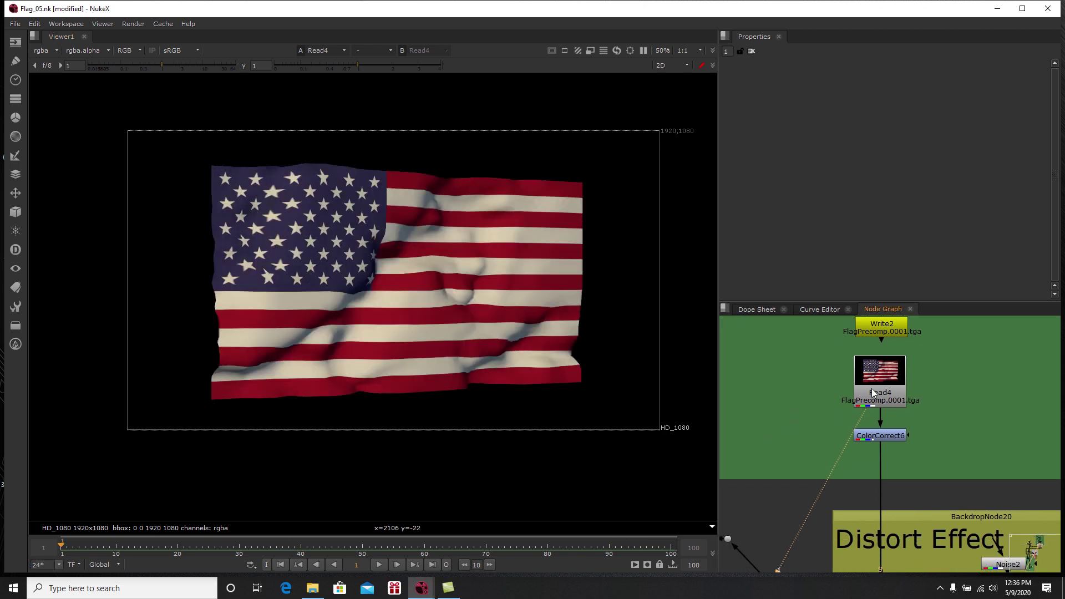
left_click(887, 436)
key("1")
double_click(886, 436)
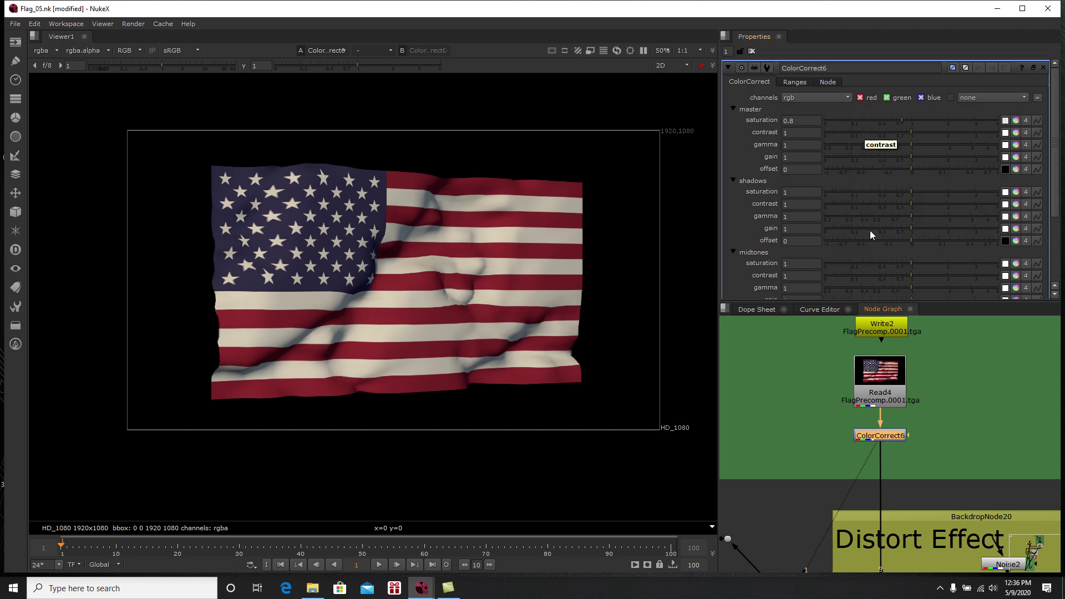
scroll(849, 408, "down", 2)
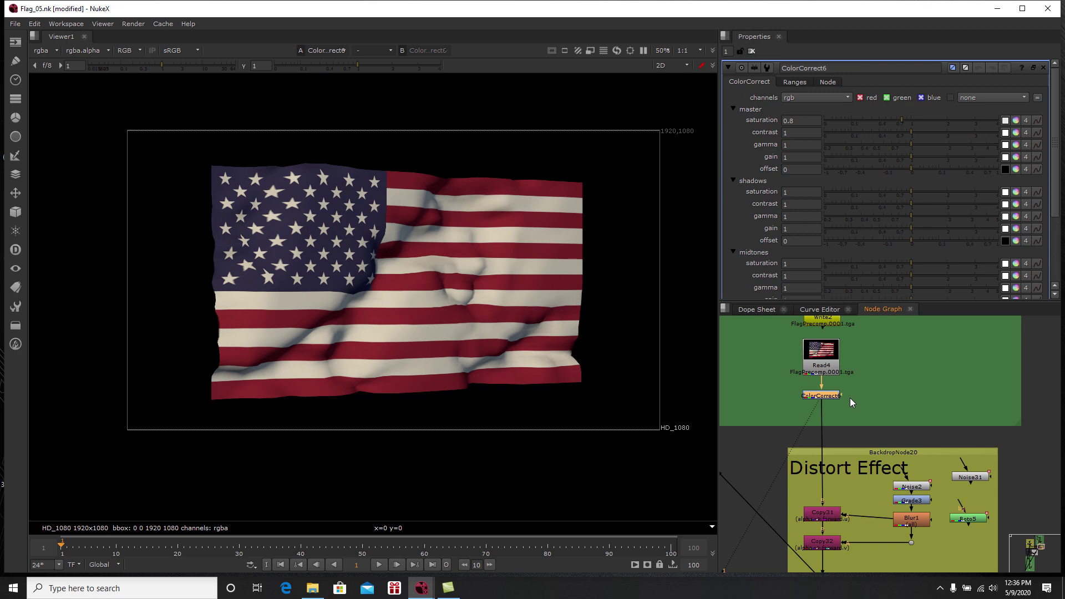
middle_click_drag(846, 436, 905, 365)
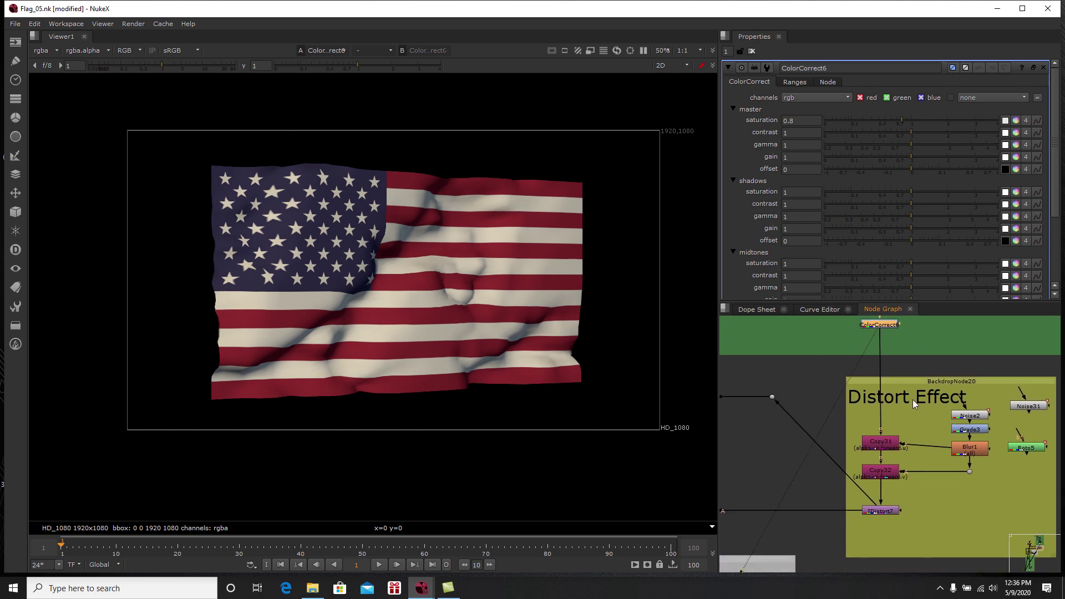
Step: Show the Noise2 node of the Distort Effect section in the viewer and examine its noise settings
middle_click_drag(941, 409, 858, 382)
scroll(986, 391, "up", 1)
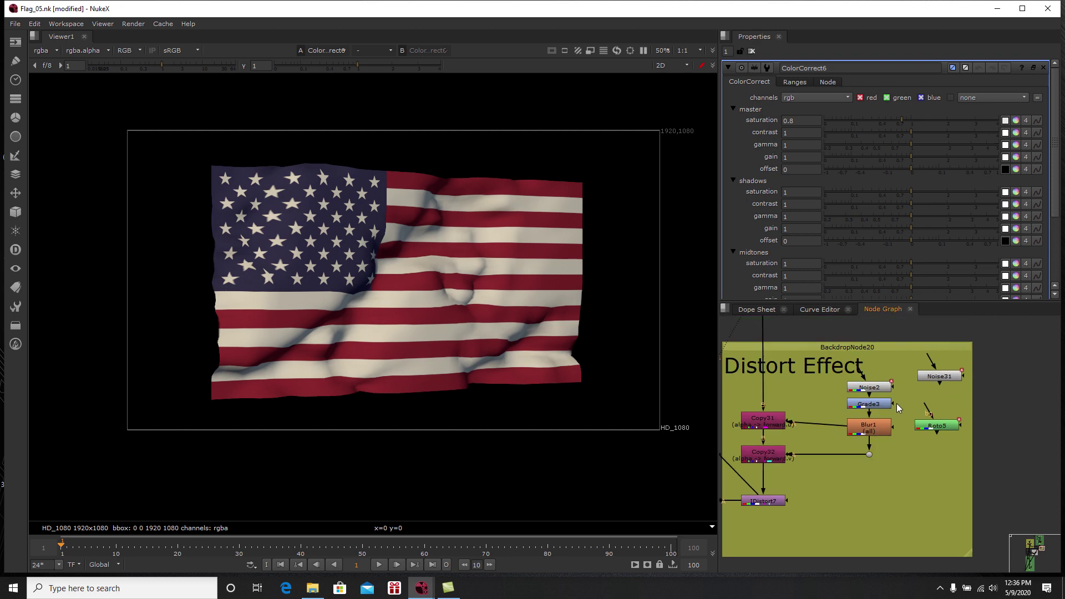
left_click(885, 389)
key("1")
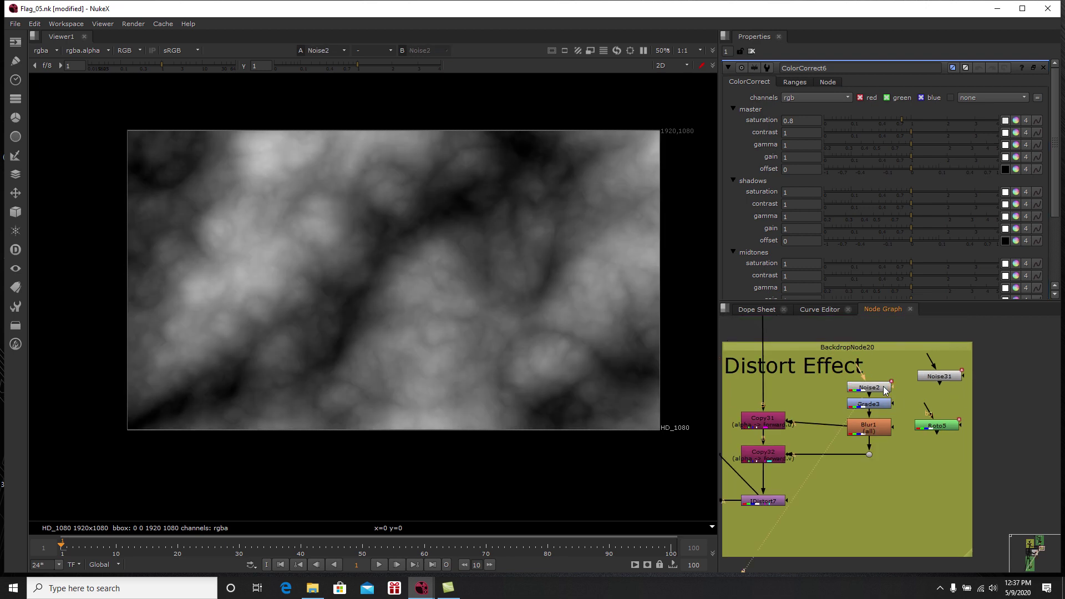
double_click(885, 390)
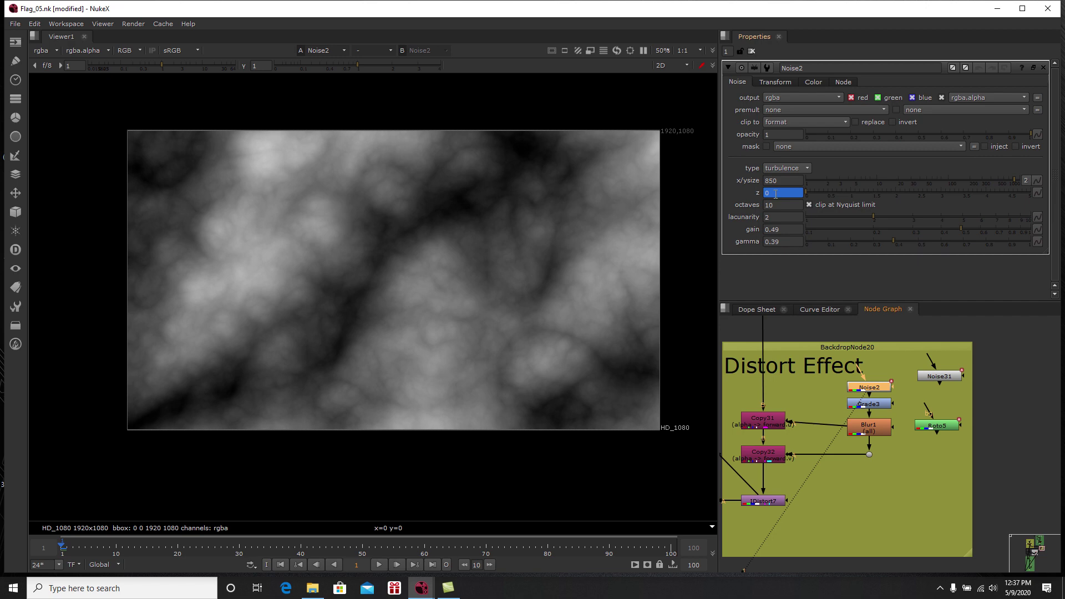
Step: Examine Noise2's transform settings and look at its animated translate path around the frame in the viewer
left_click(775, 82)
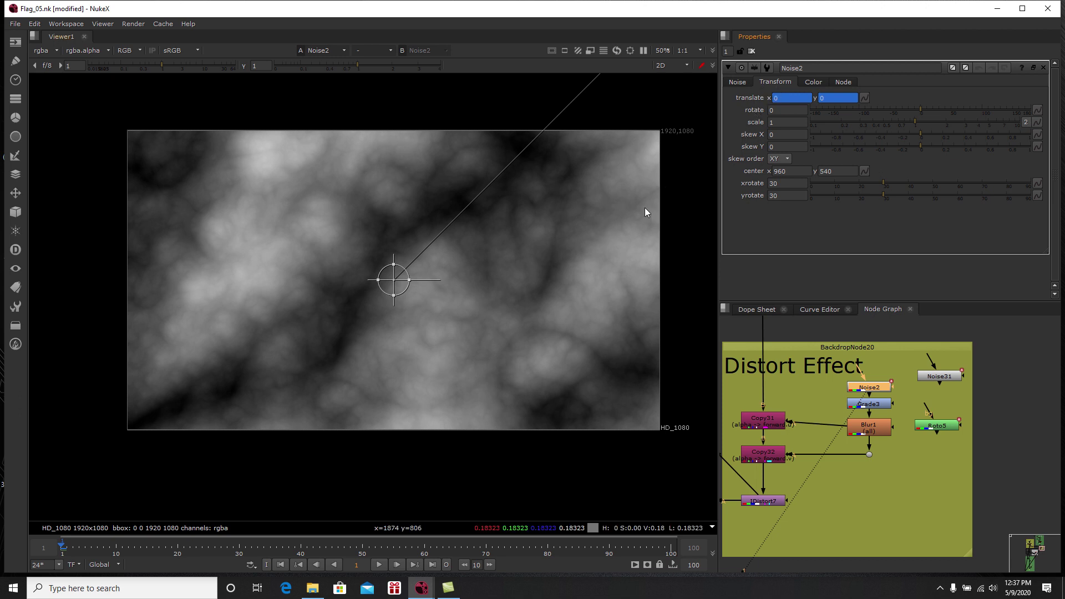
middle_click_drag(595, 218, 573, 241)
scroll(541, 272, "down", 2)
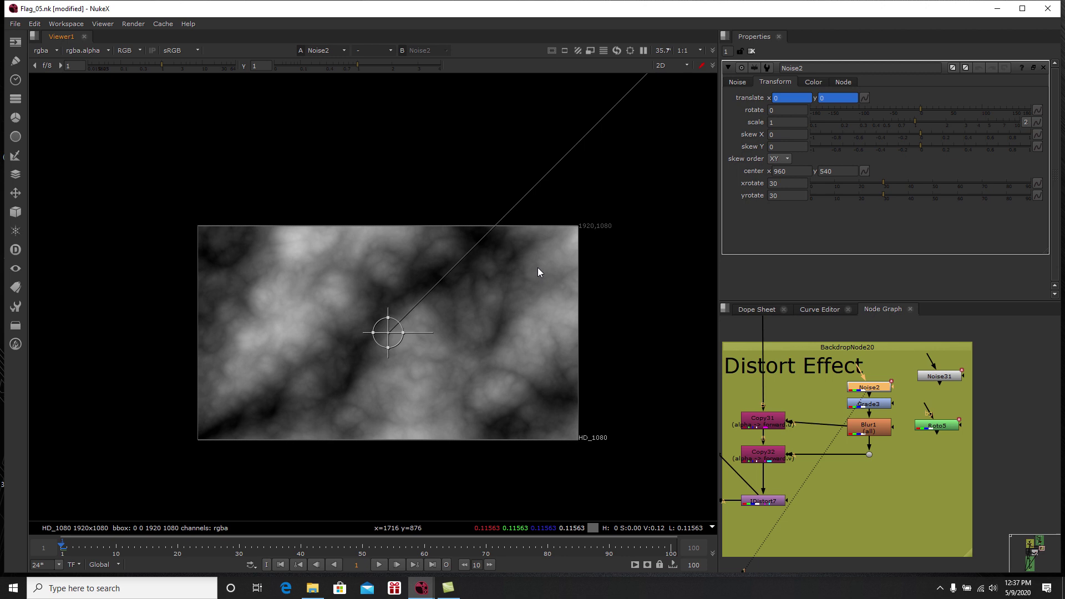
scroll(537, 268, "down", 3)
middle_click_drag(493, 301, 384, 349)
scroll(385, 333, "down", 4)
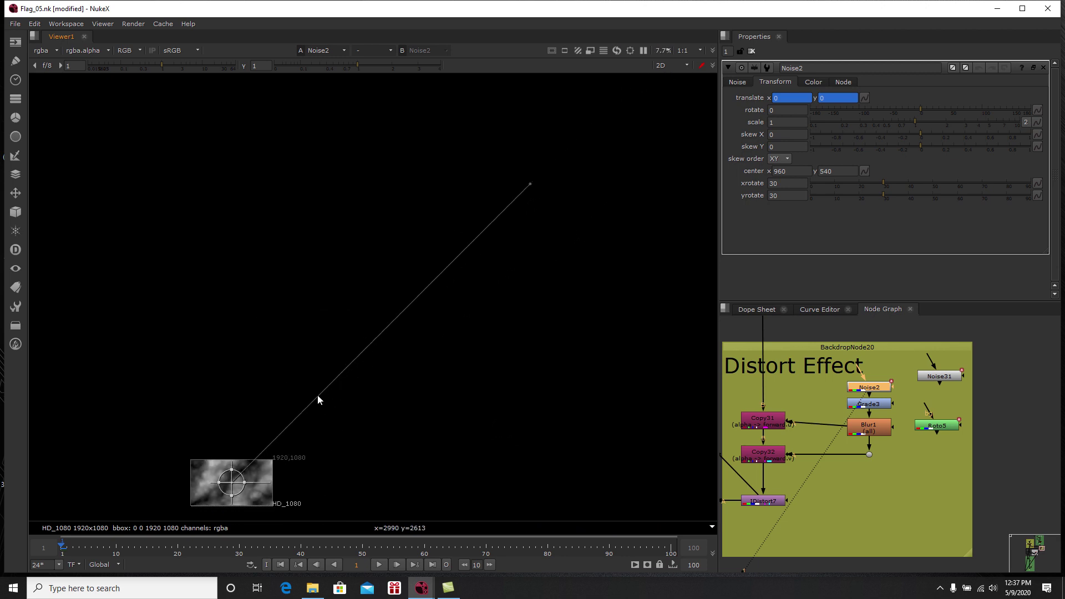
middle_click_drag(292, 411, 437, 316)
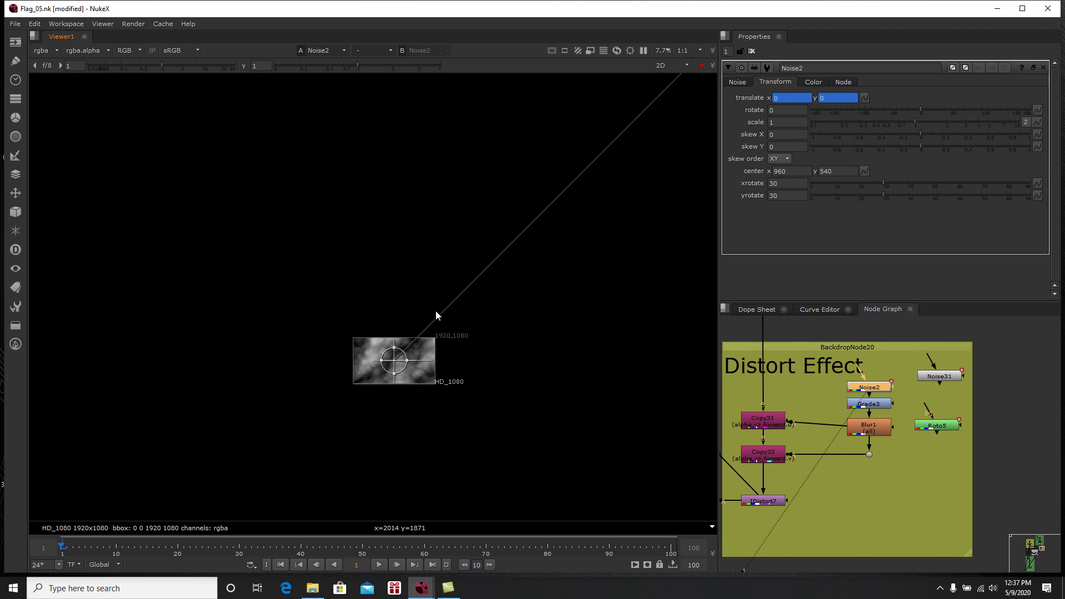
scroll(423, 326, "up", 7)
middle_click_drag(456, 269, 466, 244)
Step: View the noise through Grade3 and Blur1 in turn, and examine Grade3's whitepoint setting
middle_click_drag(849, 451, 891, 435)
scroll(414, 322, "up", 2)
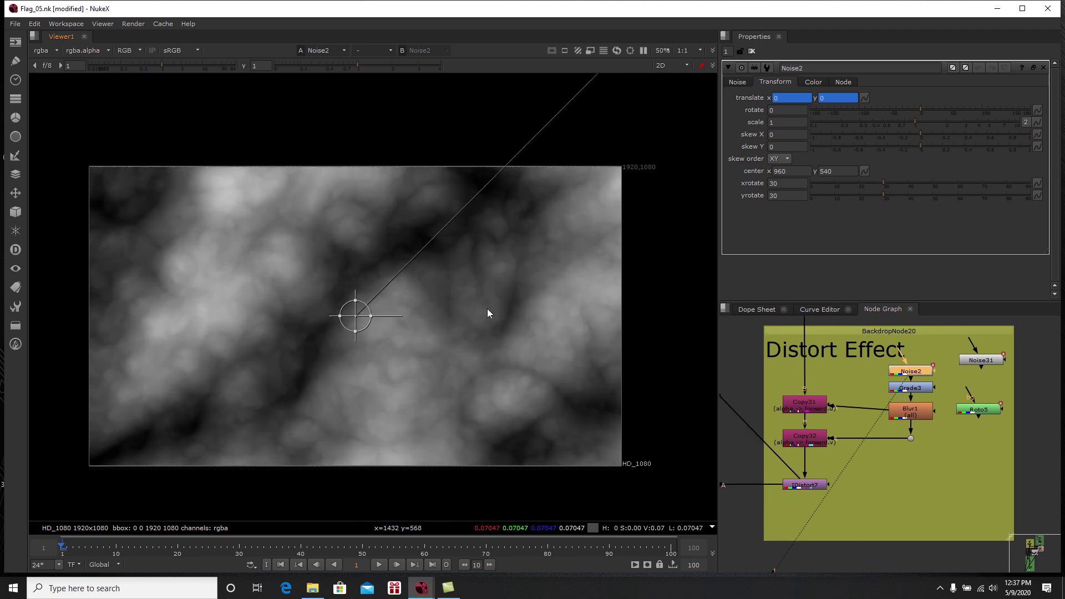
left_click(910, 387)
key("1")
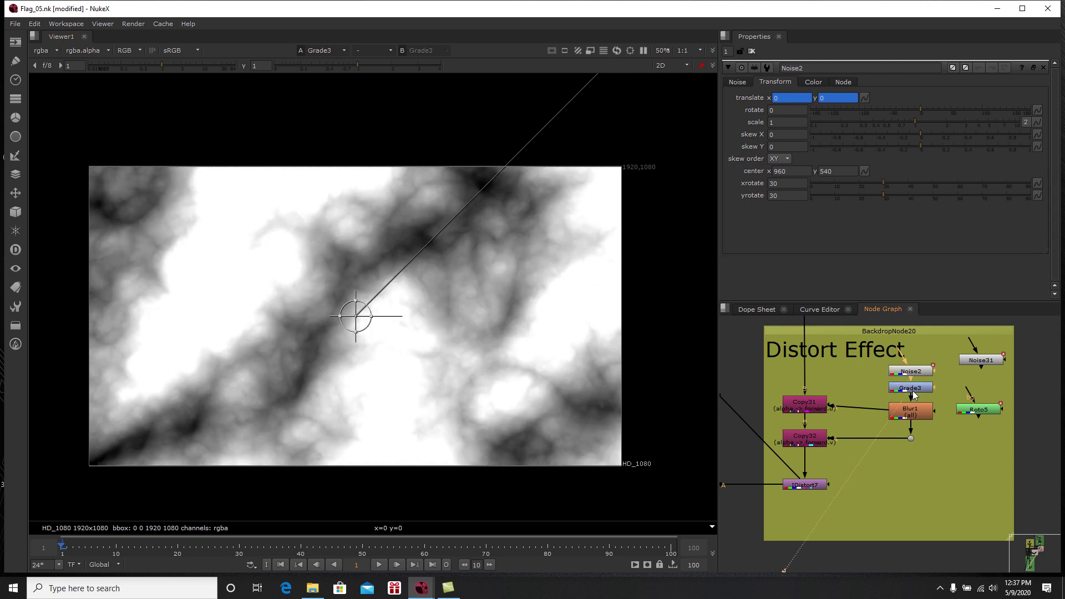
double_click(912, 391)
left_click(919, 411)
key("1")
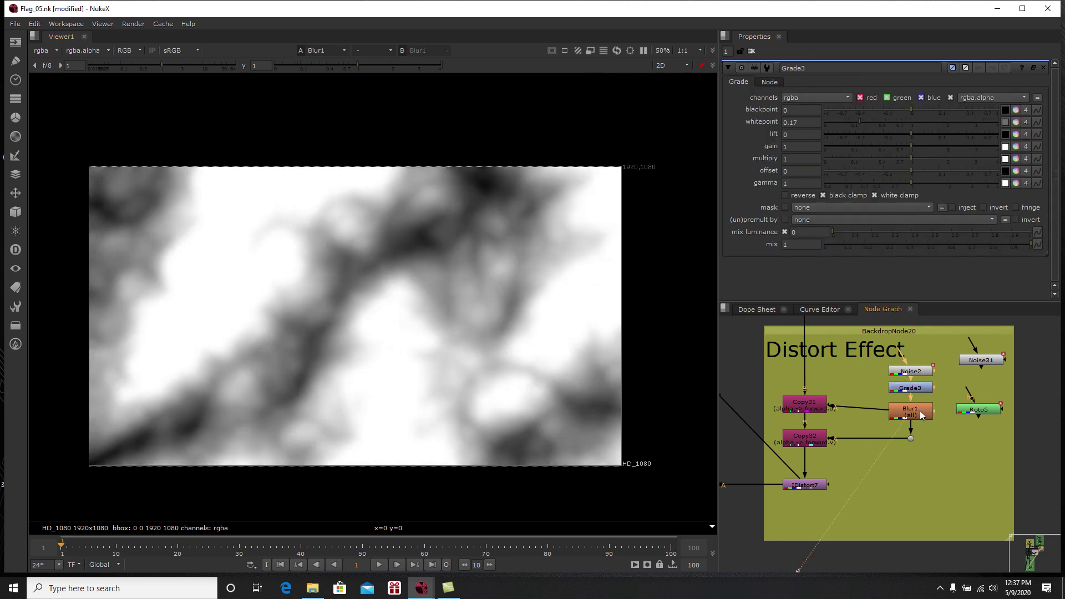
Step: Nudge Copy31 slightly closer to Copy32 and look over the two copy nodes fed by Blur1
left_click(816, 409)
left_click_drag(816, 409, 817, 416)
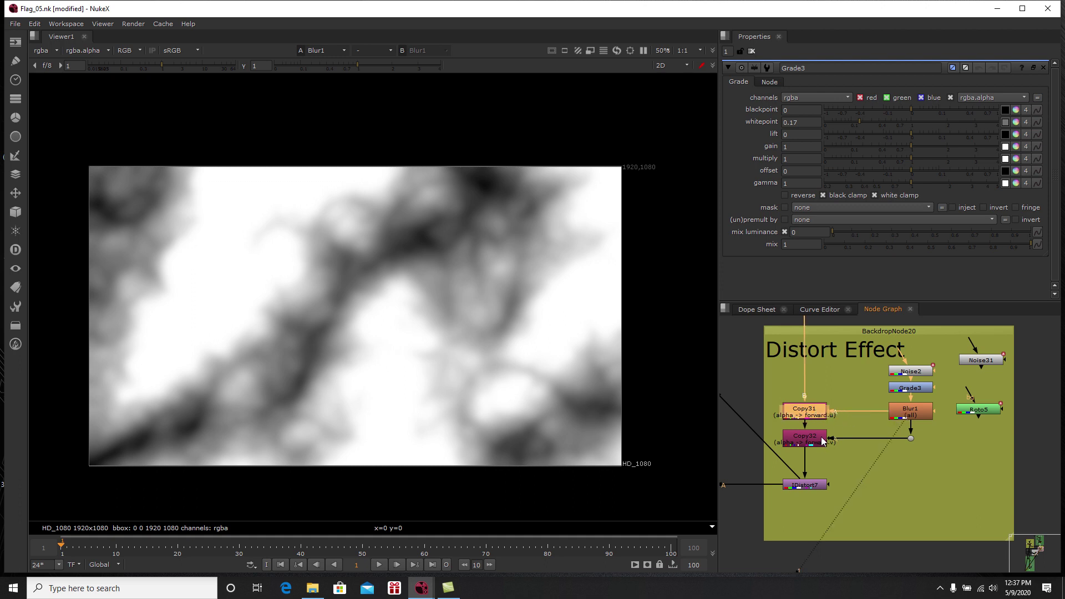
left_click(883, 468)
scroll(832, 428, "up", 3)
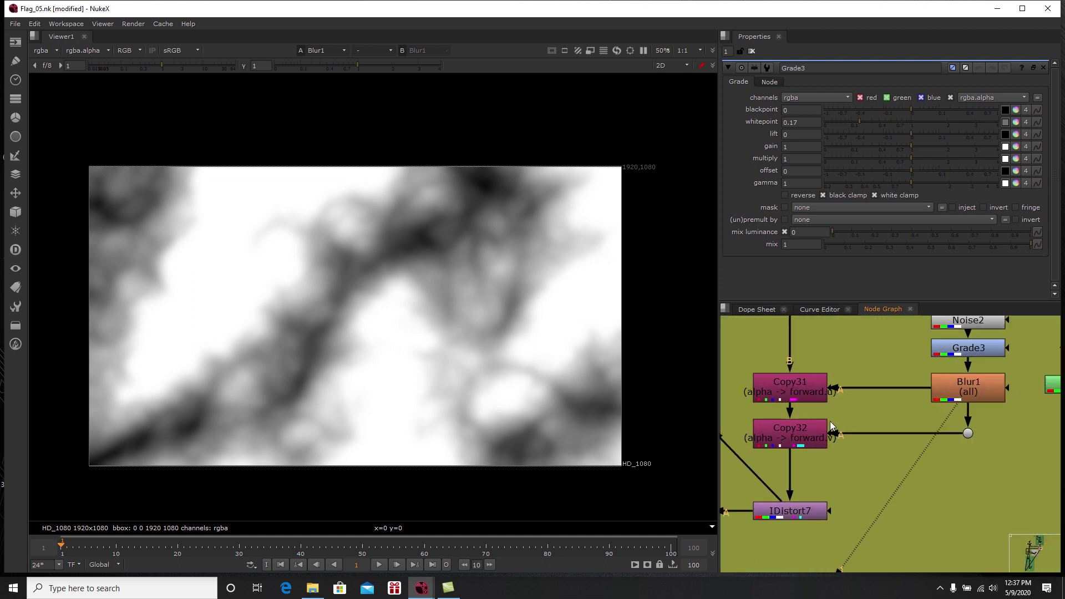
left_click(806, 393)
left_click(802, 425)
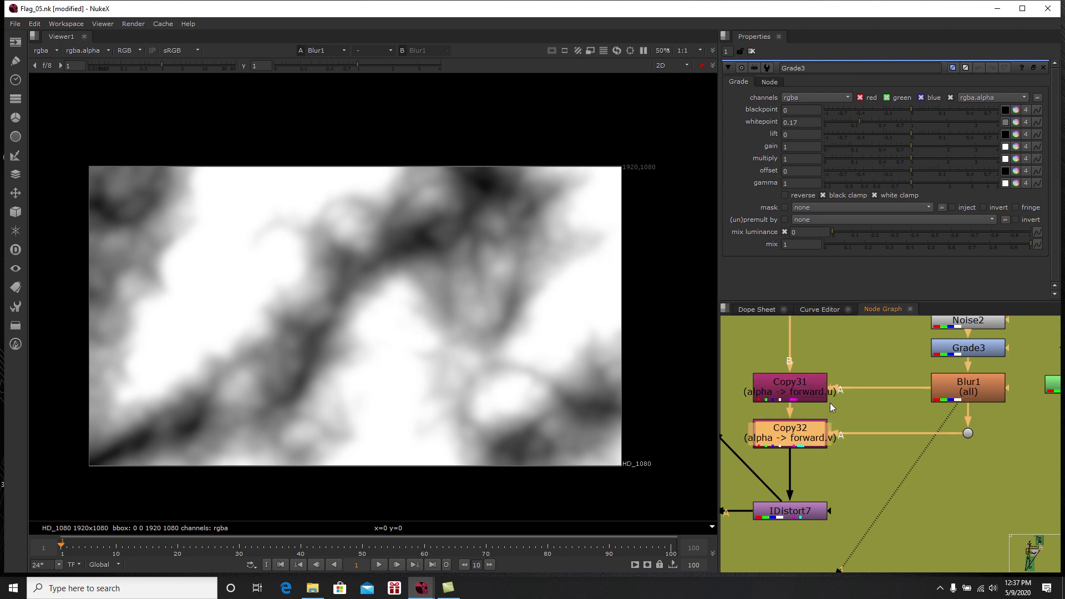
middle_click_drag(803, 383, 825, 442)
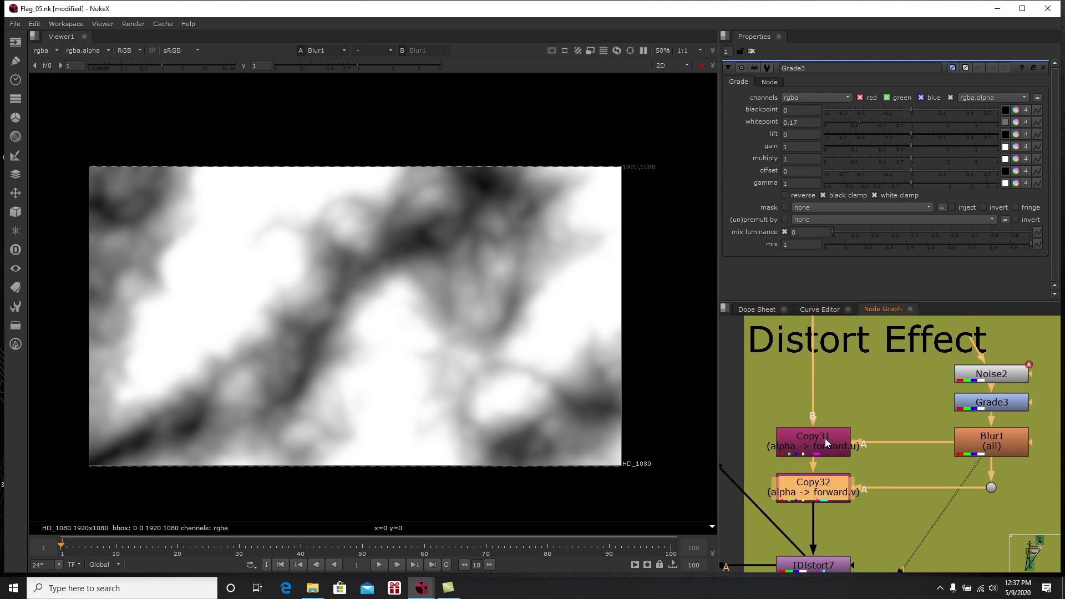
Step: Examine Copy31's mapping from rgba.alpha to forward.u and the list of available destination channels
double_click(826, 442)
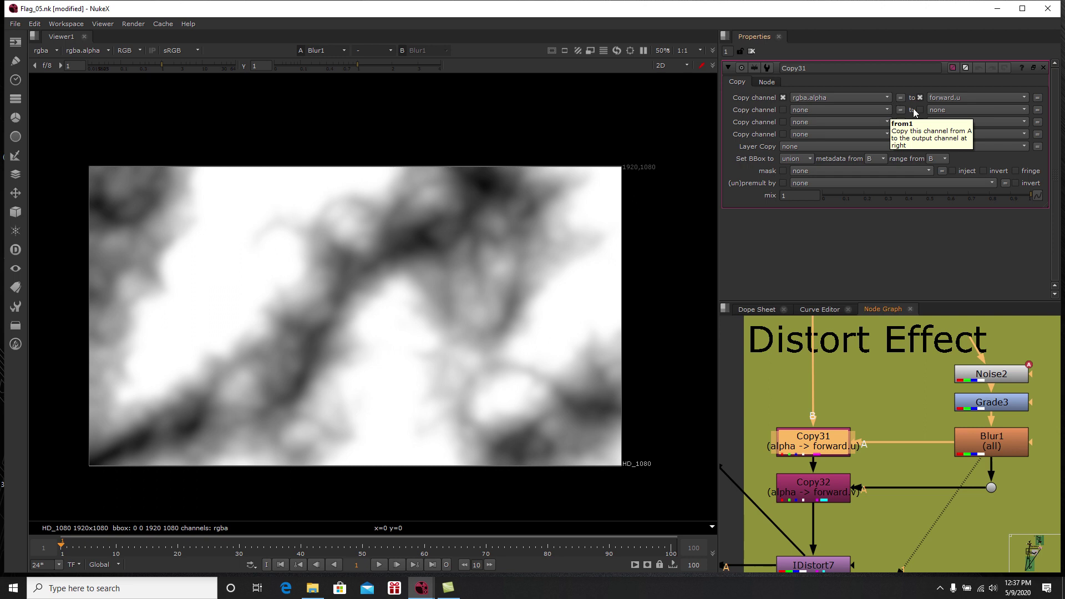
left_click(960, 98)
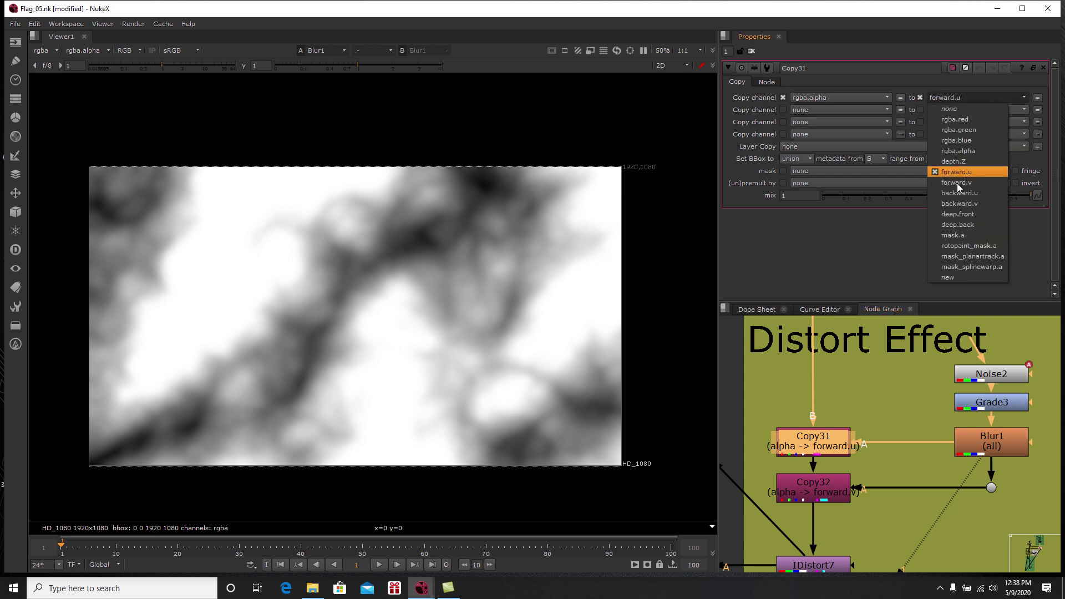
left_click(867, 414)
Step: Examine Copy32's mapping from rgba.alpha to forward.v and its list of destination channels
middle_click_drag(874, 426, 892, 361)
left_click(843, 422)
double_click(843, 423)
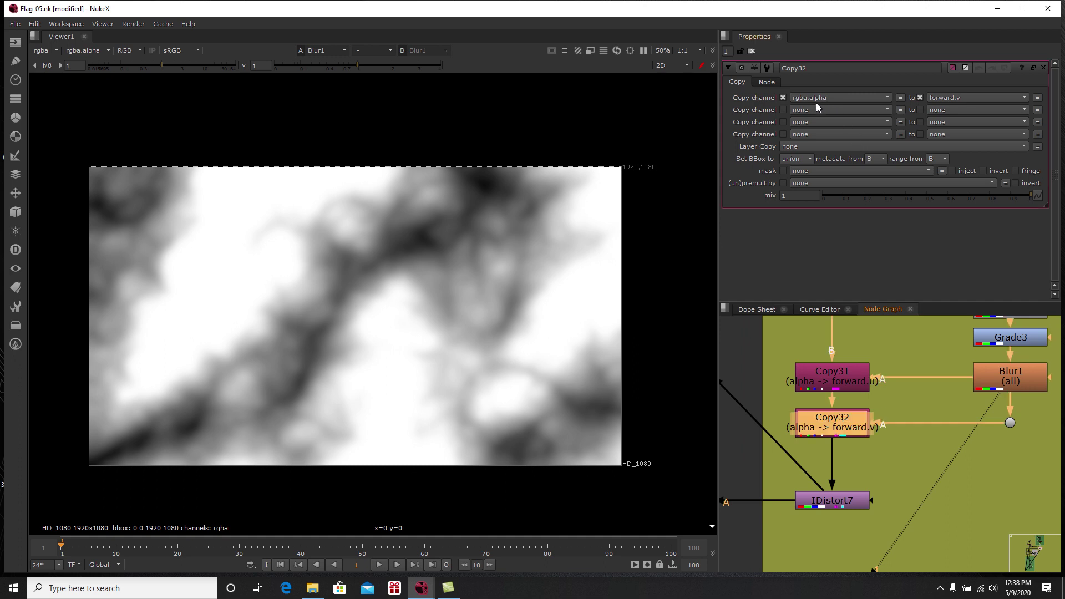
left_click(952, 98)
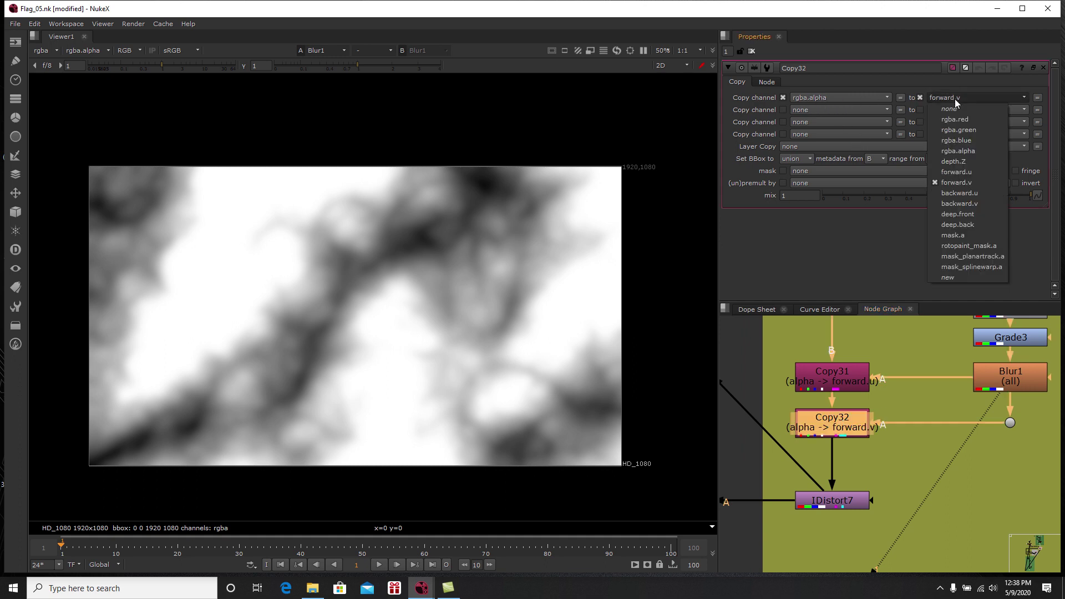
left_click(916, 491)
Step: Show the flag distorted by IDistort7 in the viewer
scroll(883, 460, "down", 2)
mouse_move(883, 457)
middle_mouse_down()
mouse_move(890, 493)
mouse_move(882, 477)
middle_mouse_up()
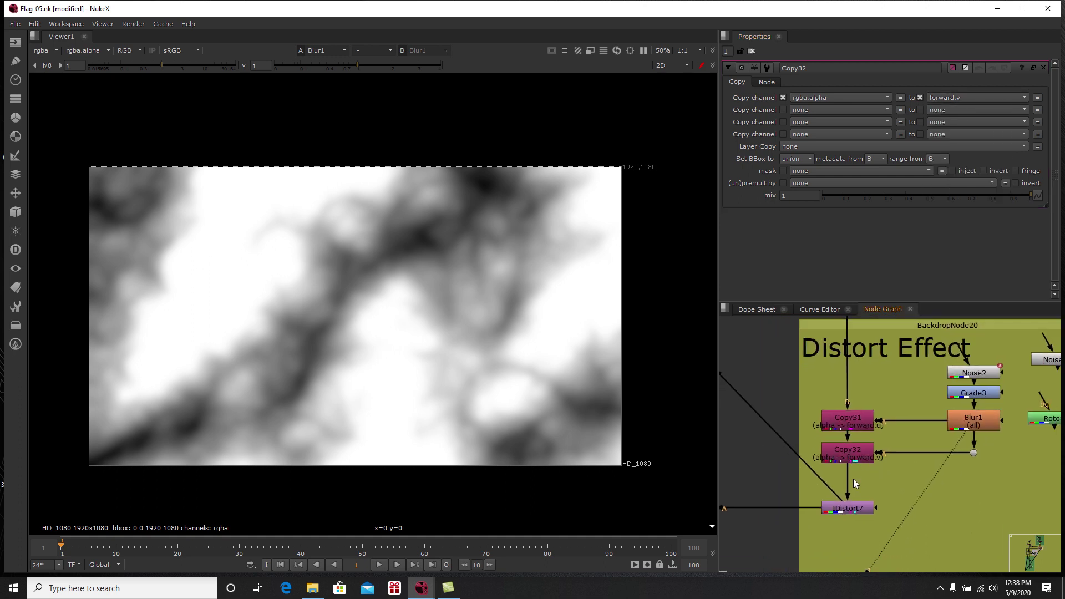
scroll(862, 503, "up", 2)
middle_click_drag(862, 506, 846, 443)
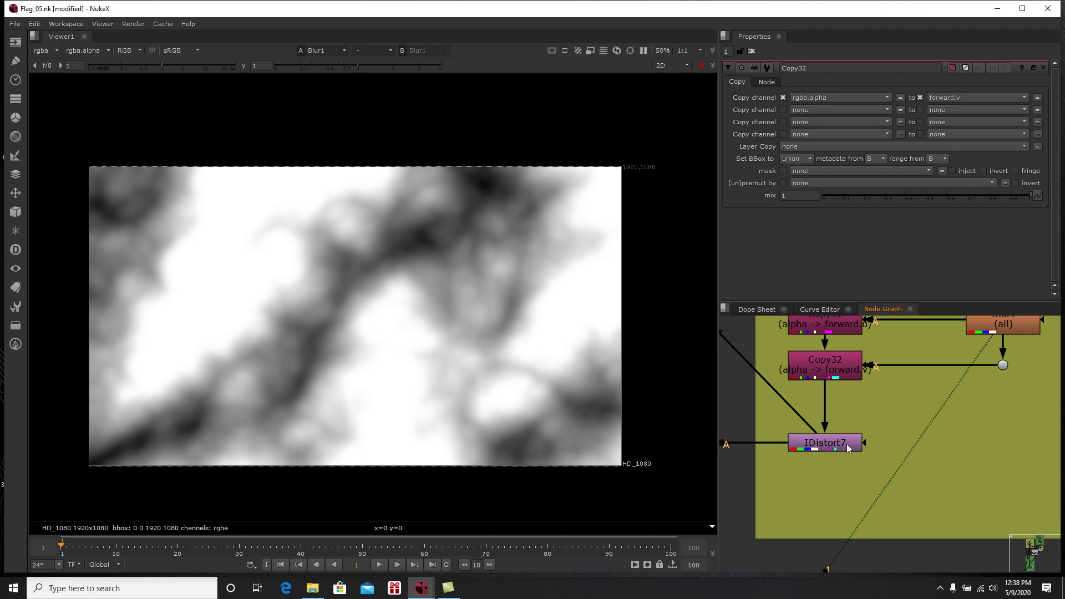
left_click(834, 448)
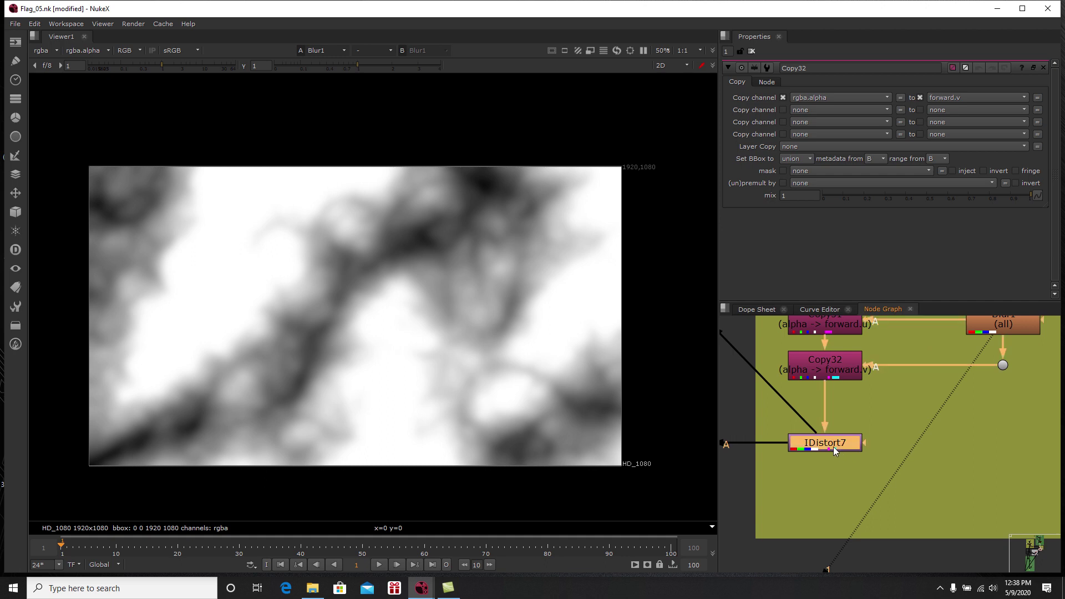
key("1")
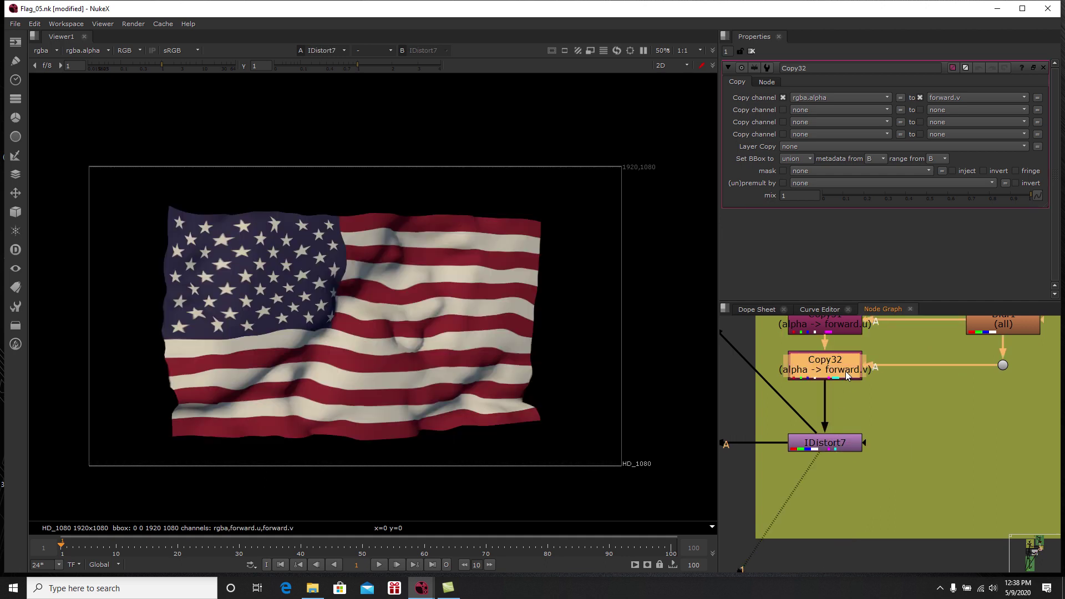
Step: Compare the undistorted flag at Copy32 with the IDistort7 result, and examine IDistort7's settings
left_click(847, 376)
key("1")
left_click(844, 447)
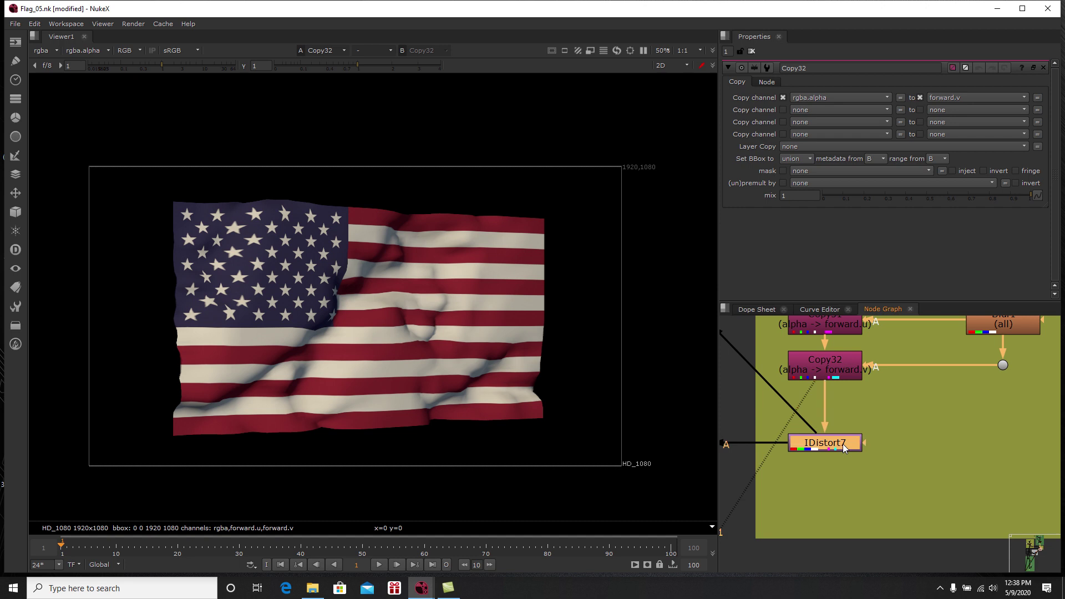
key("1")
double_click(844, 447)
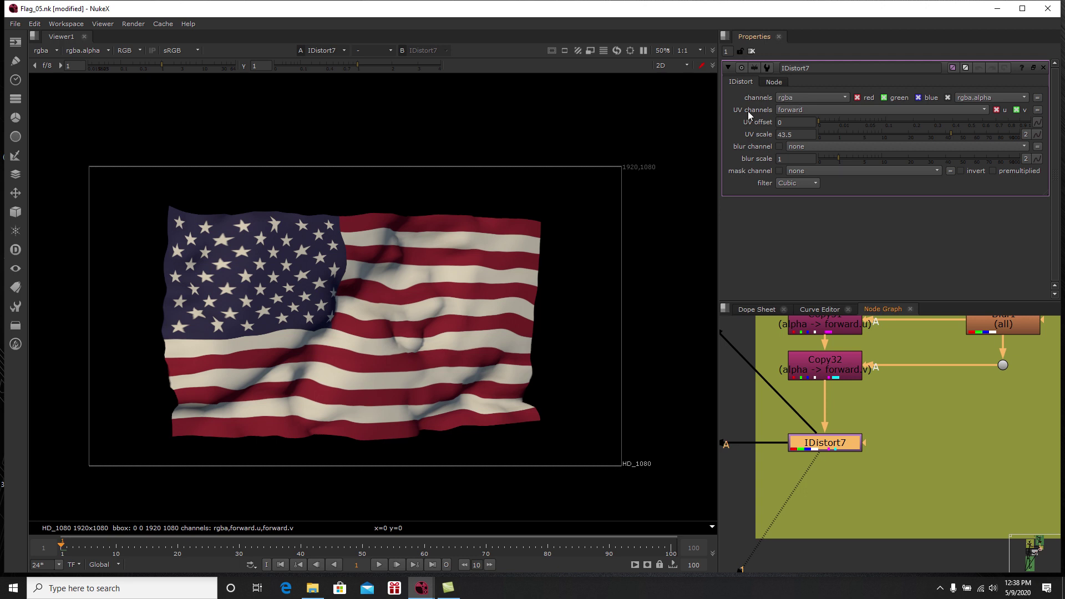
Step: Choose forward as the UV channels of IDistort7 and view the distorted flag again
left_click(791, 111)
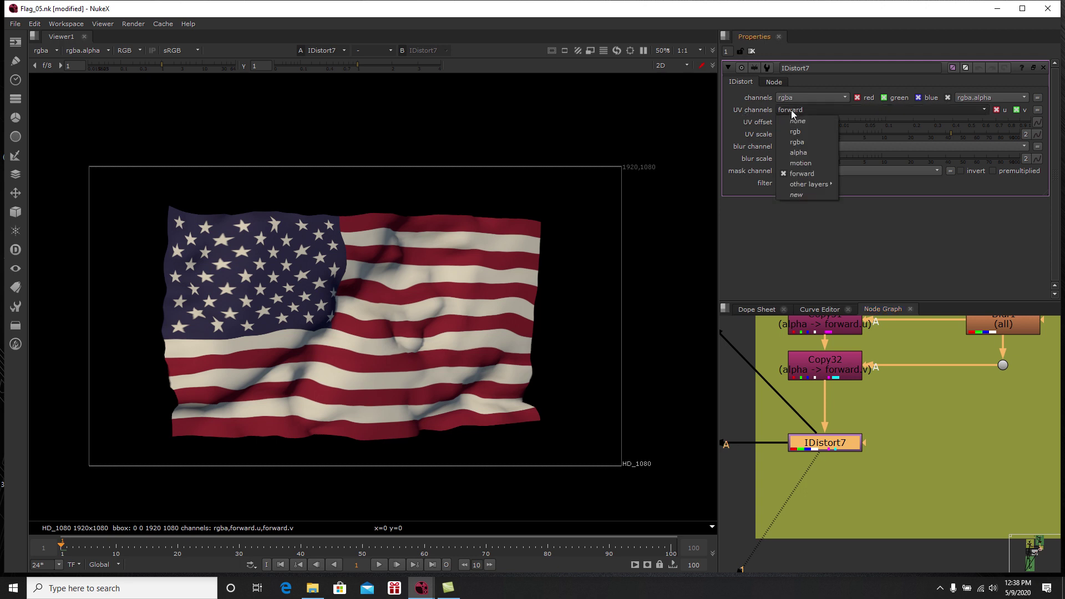
left_click(794, 174)
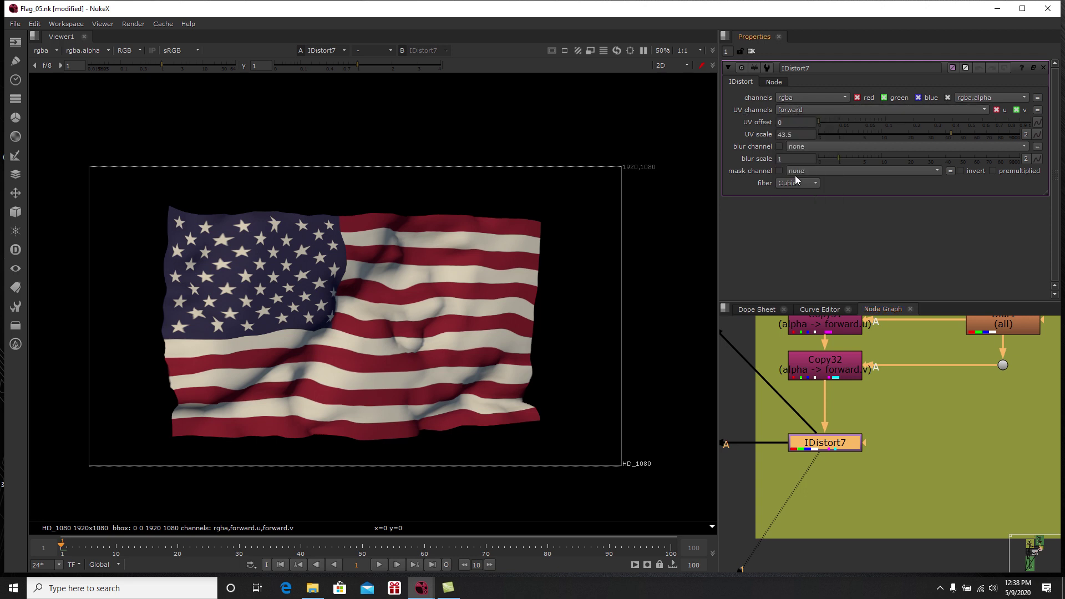
key("1")
middle_click_drag(595, 376, 584, 368)
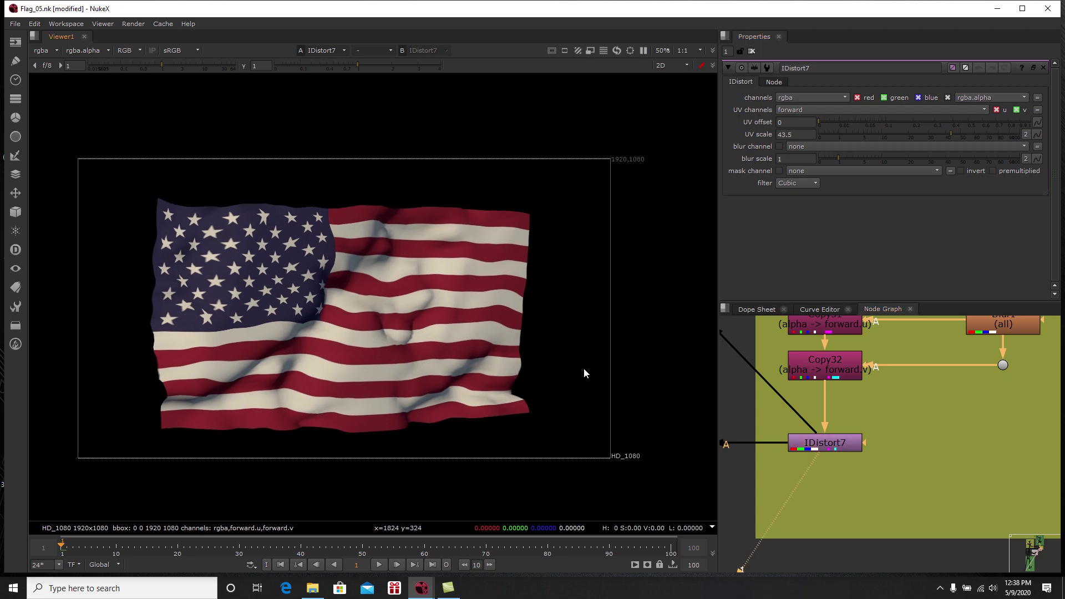
middle_click_drag(513, 458, 526, 453)
scroll(831, 470, "down", 6)
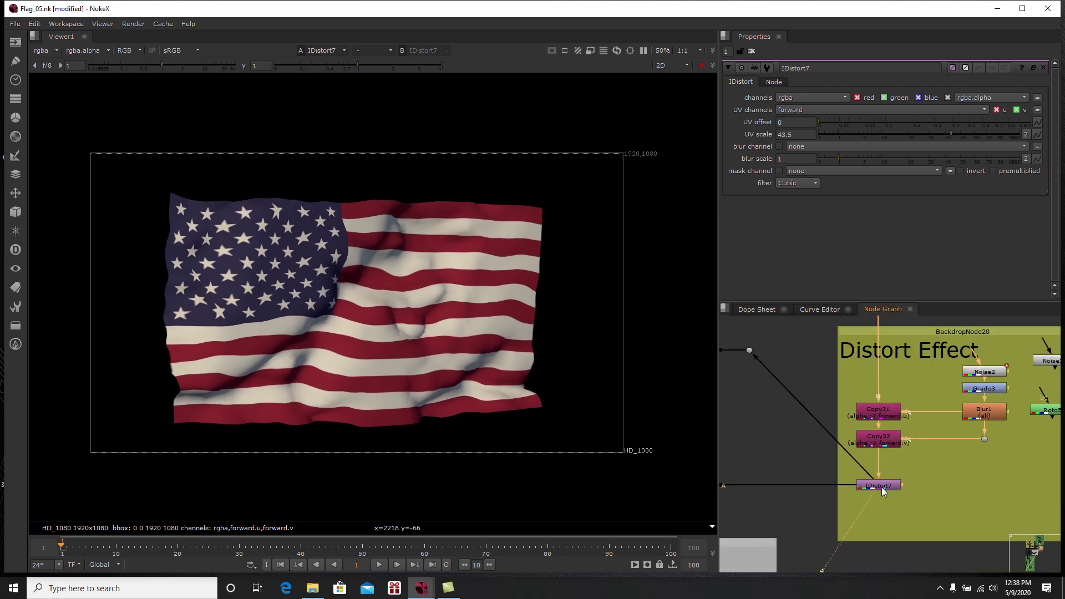
Step: Play back the distorted flag sequence, stop it and return to the first frame
left_click(378, 564)
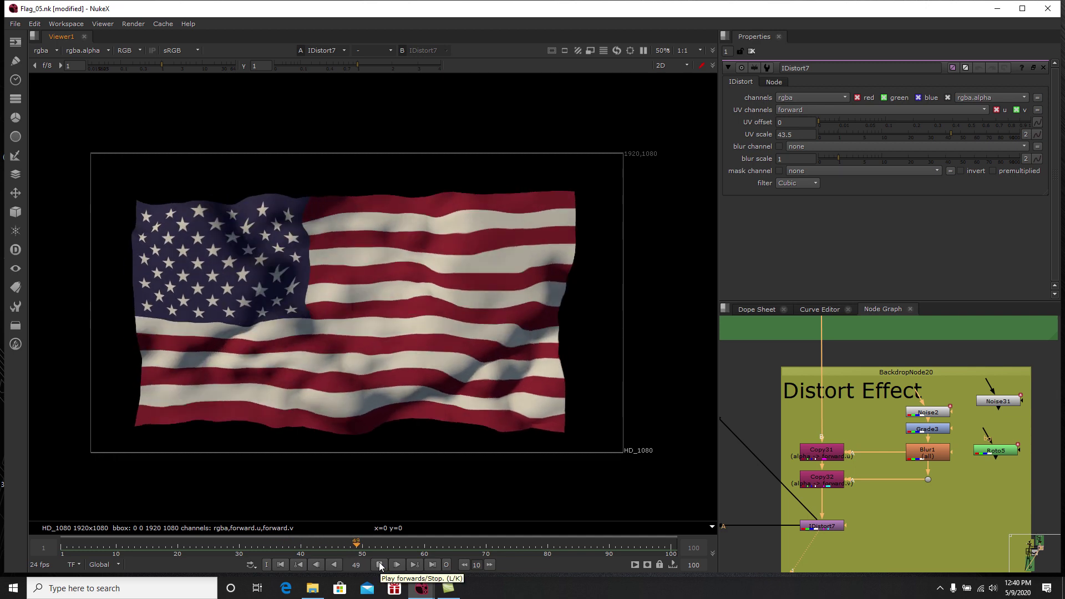
left_click(379, 566)
left_click(280, 564)
Step: Show the flagpole result at the Merge8 node in the viewer
scroll(899, 482, "down", 2)
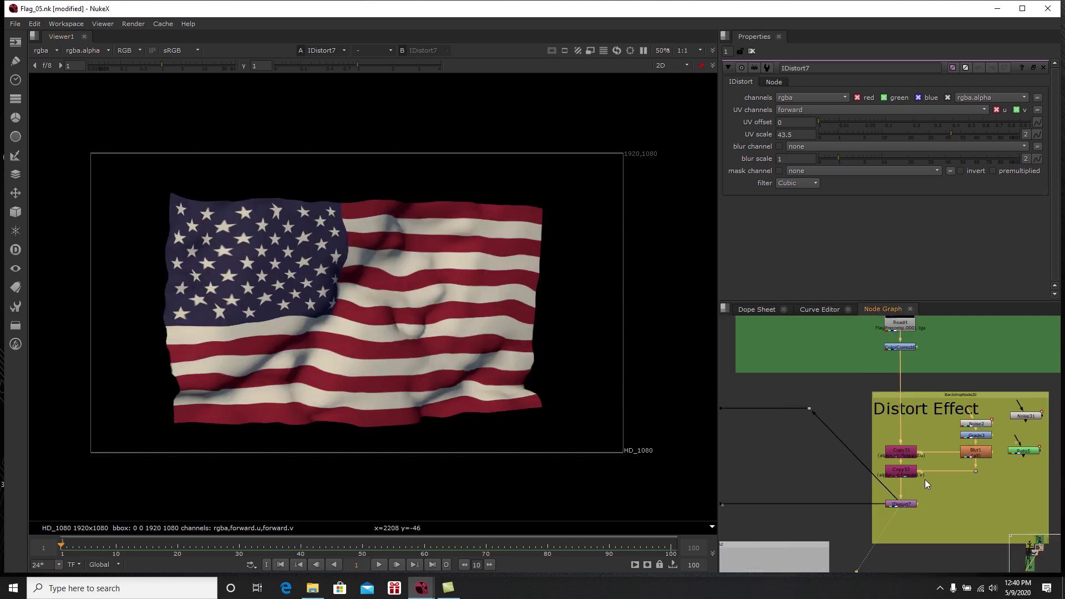
scroll(948, 475, "down", 1)
mouse_move(890, 480)
middle_mouse_down()
mouse_move(952, 463)
mouse_move(889, 498)
middle_mouse_up()
scroll(925, 477, "up", 1)
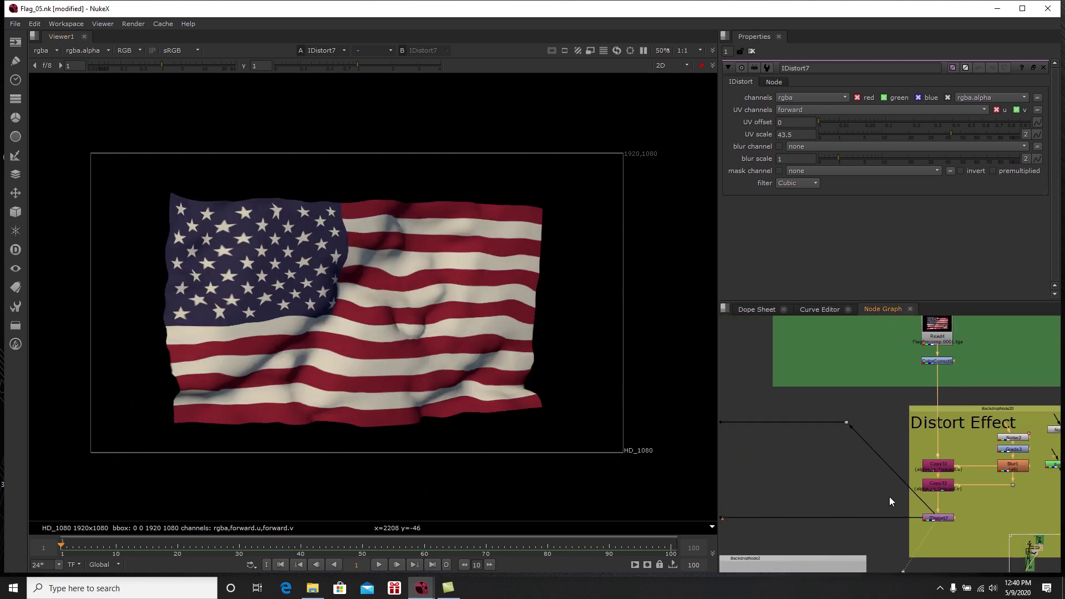
scroll(890, 497, "down", 2)
middle_click_drag(807, 458, 932, 455)
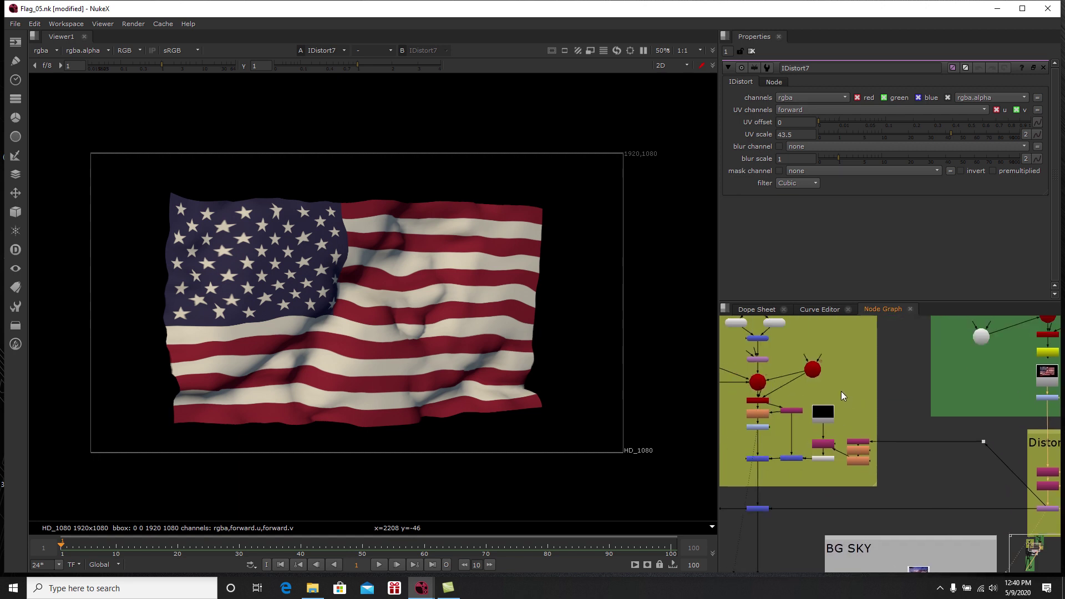
scroll(840, 391, "up", 4)
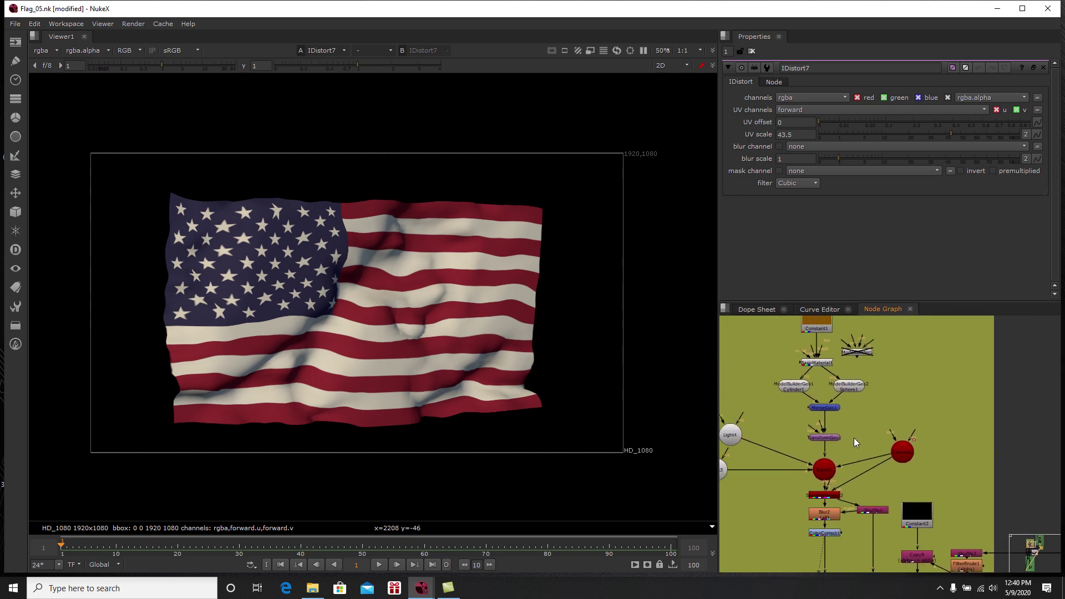
middle_click_drag(853, 442, 855, 365)
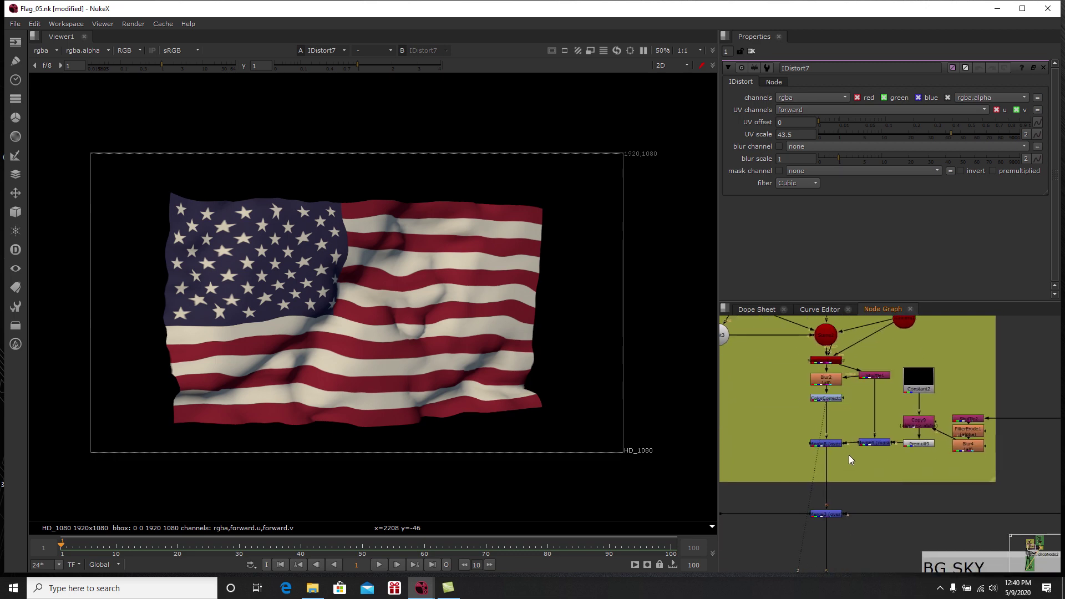
middle_click_drag(857, 460, 800, 470)
scroll(810, 461, "up", 3)
left_click(817, 433)
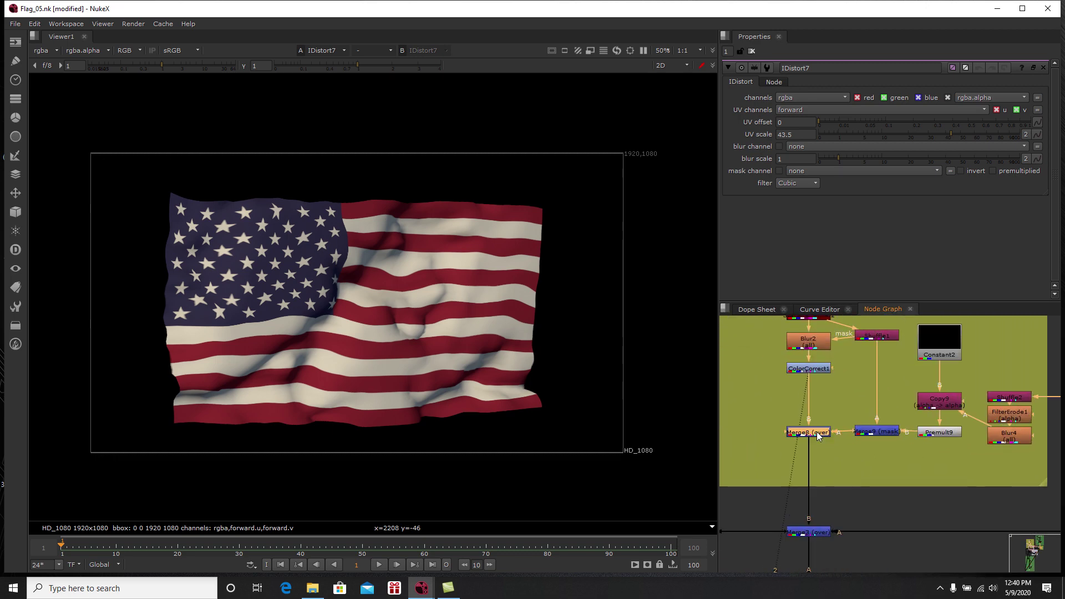
key("1")
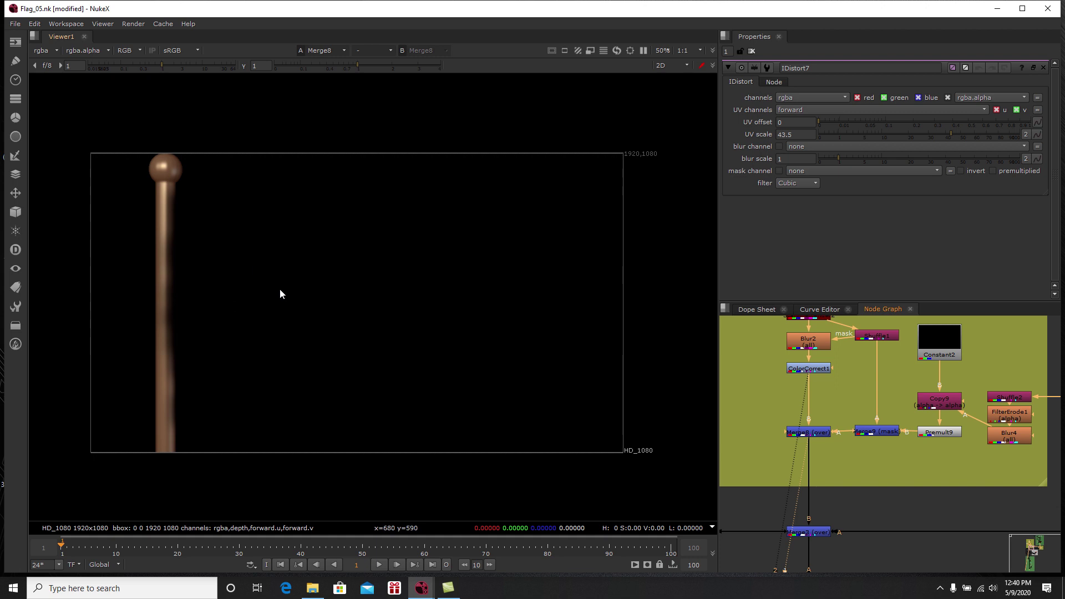
Step: Enable the disabled ModelBuilder1 node, move it slightly away from the material nodes, and display it in the viewer
middle_click_drag(849, 363, 862, 475)
scroll(862, 476, "down", 2)
middle_click_drag(870, 437, 895, 514)
scroll(894, 386, "up", 3)
middle_click_drag(903, 381, 873, 444)
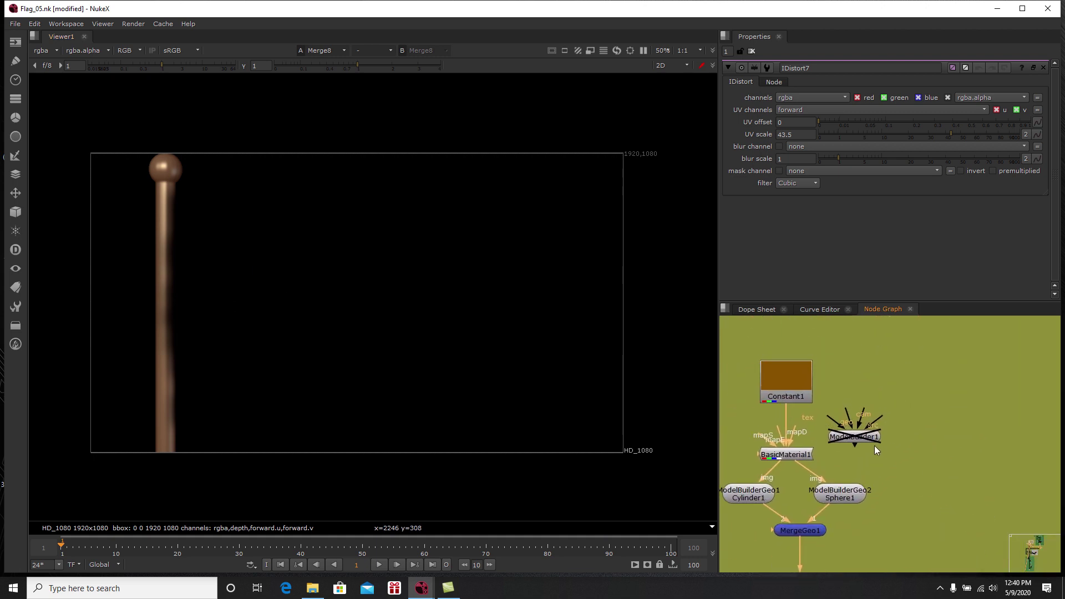
left_click(934, 385)
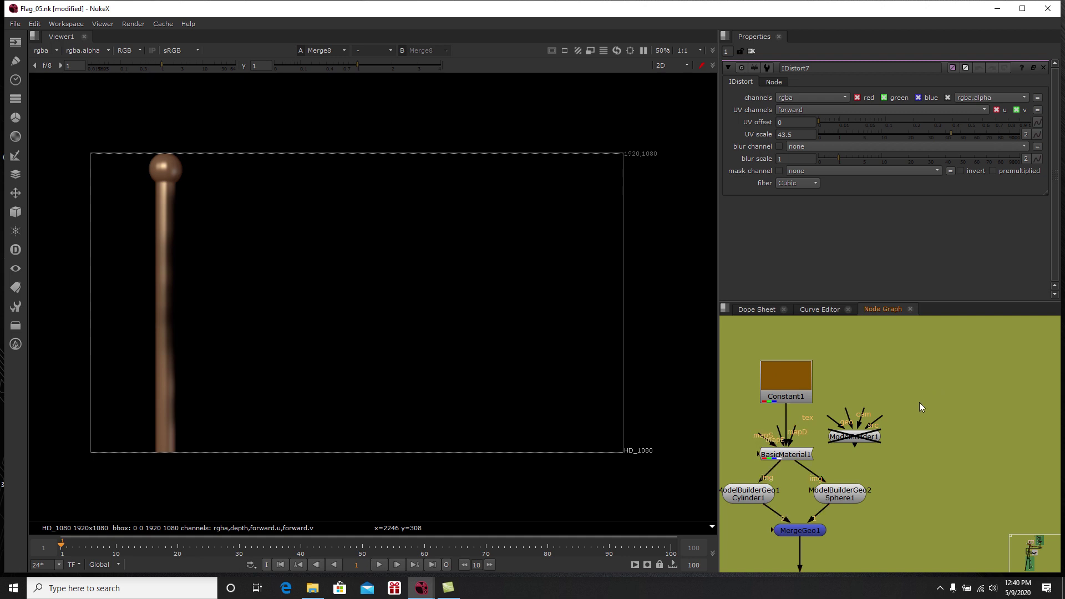
left_click(861, 436)
key("d")
left_click_drag(860, 437, 895, 430)
left_click(927, 441)
key("1")
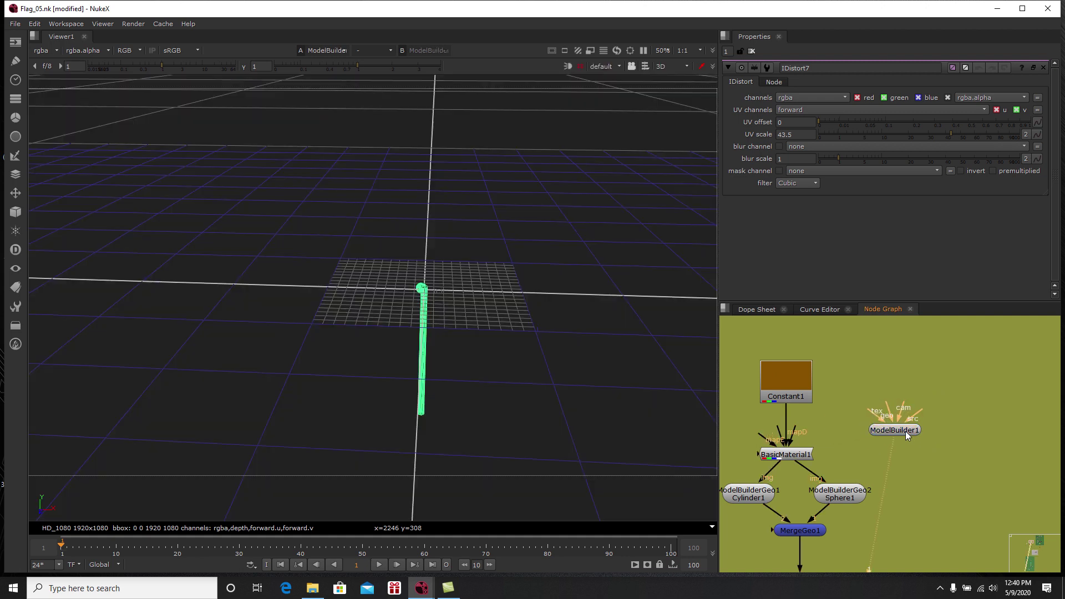
Step: Open ModelBuilder1's settings and examine the flagpole's cylinder and sphere wireframe up close in the 3D view
double_click(903, 431)
scroll(506, 312, "up", 3)
left_click_drag(499, 307, 350, 305, "ctrl")
key("f")
scroll(474, 285, "down", 5)
left_click_drag(474, 285, 438, 314, "ctrl")
scroll(443, 304, "up", 3)
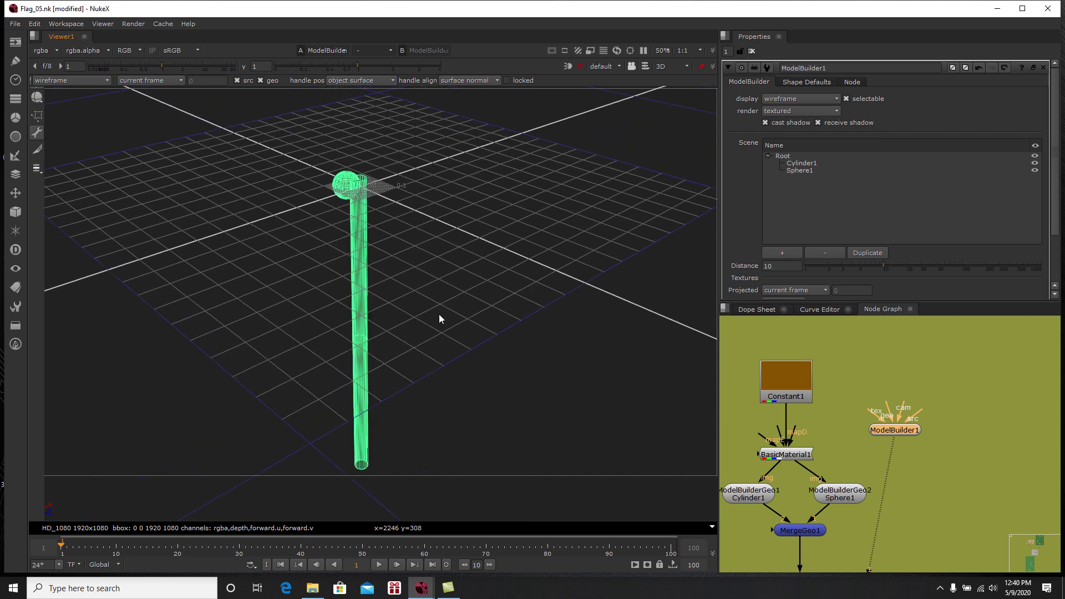
scroll(445, 317, "up", 3)
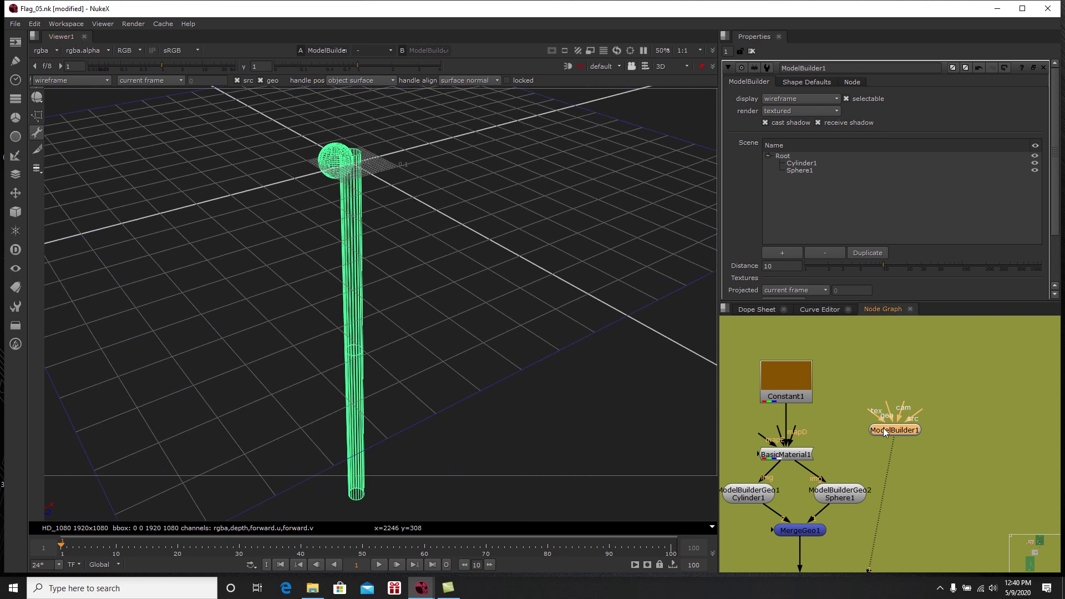
Step: Add a small cylinder beside the top of the existing flagpole in the ModelBuilder1 scene
left_click(41, 100)
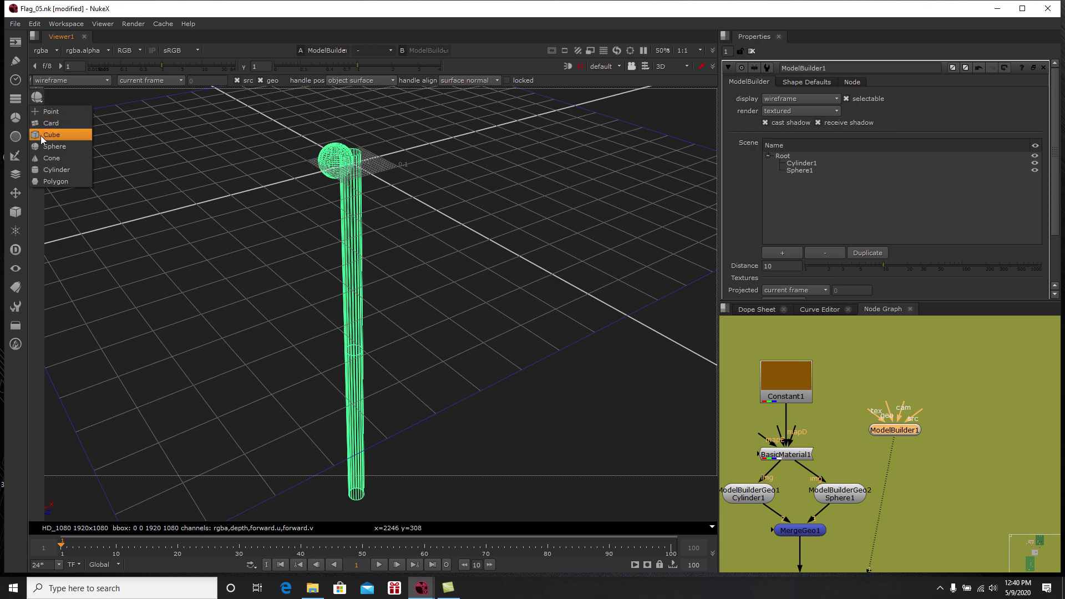
left_click(41, 97)
left_click(41, 95)
left_click(65, 171)
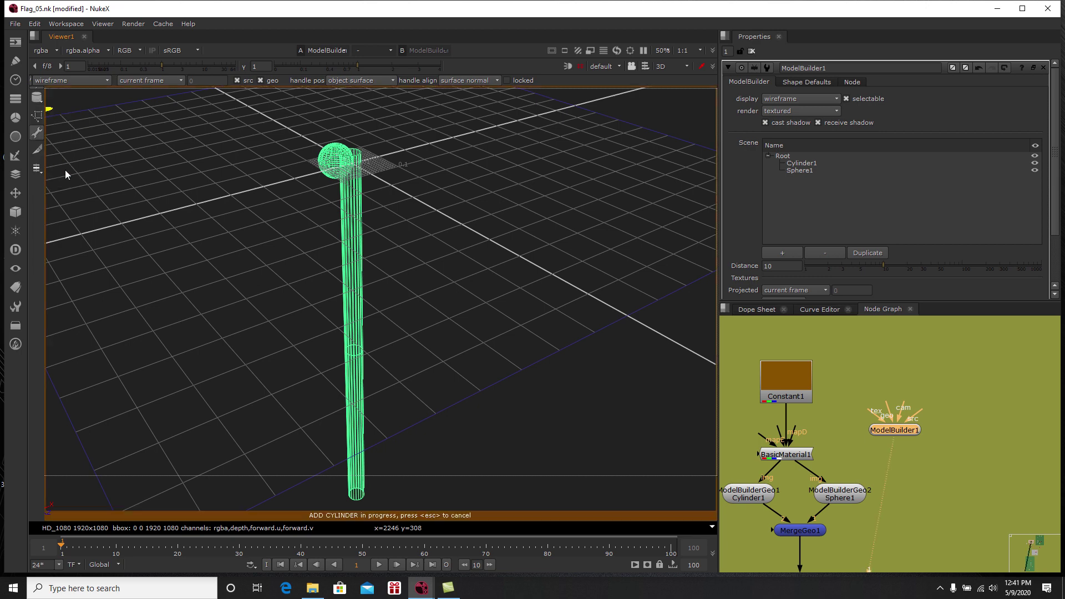
left_click(387, 183)
left_click_drag(371, 193, 264, 164)
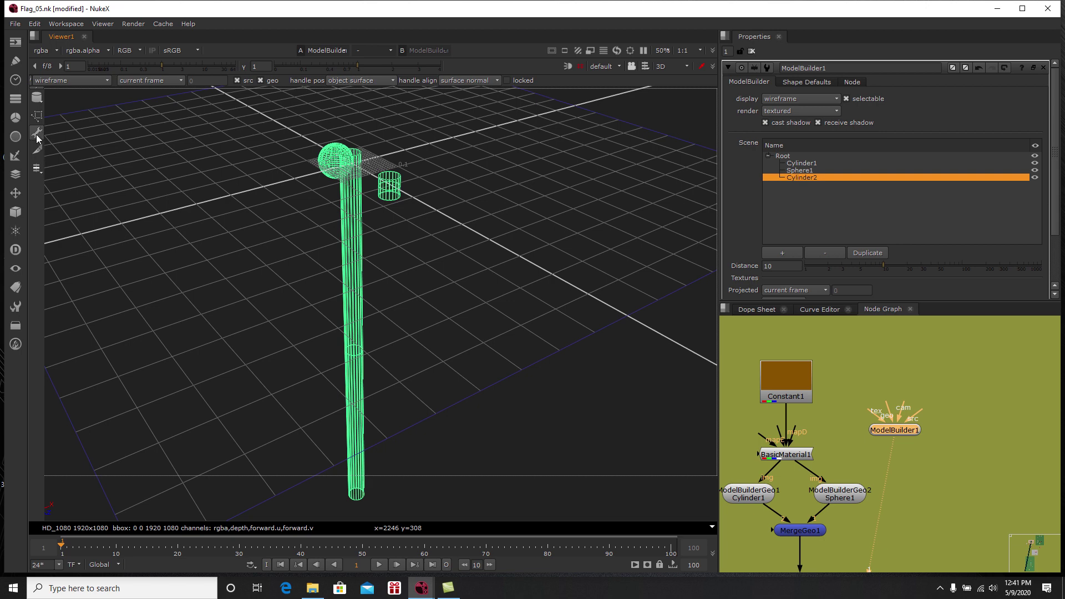
Step: Switch ModelBuilder to object selection and select the new small cylinder beside the pole
left_click(39, 170)
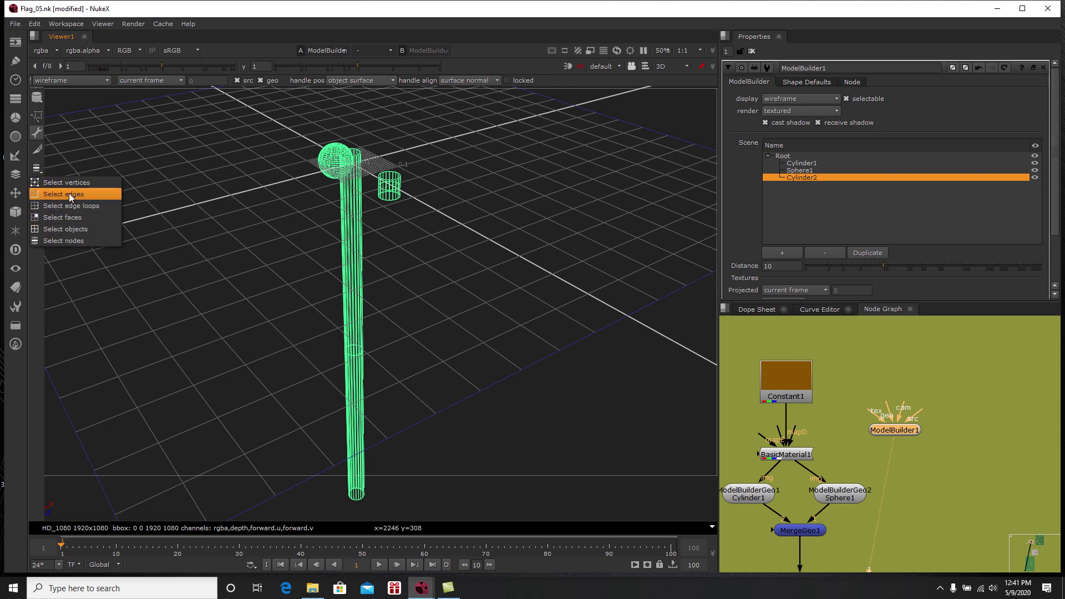
left_click(67, 228)
left_click(393, 186)
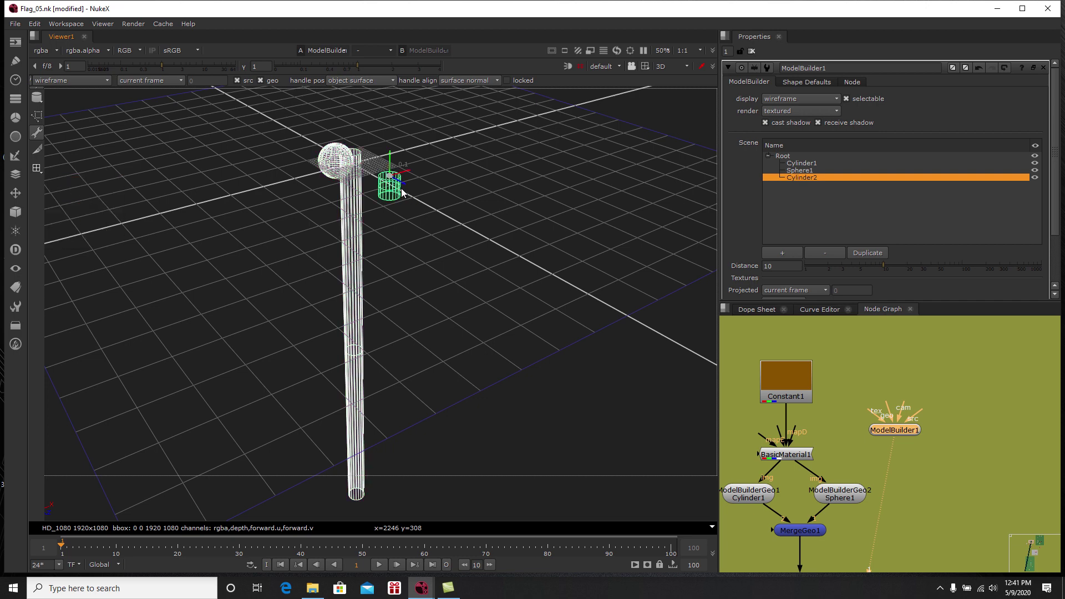
middle_click_drag(400, 191, 412, 116)
scroll(434, 205, "up", 2)
scroll(455, 213, "down", 3)
left_click_drag(467, 220, 477, 266, "ctrl")
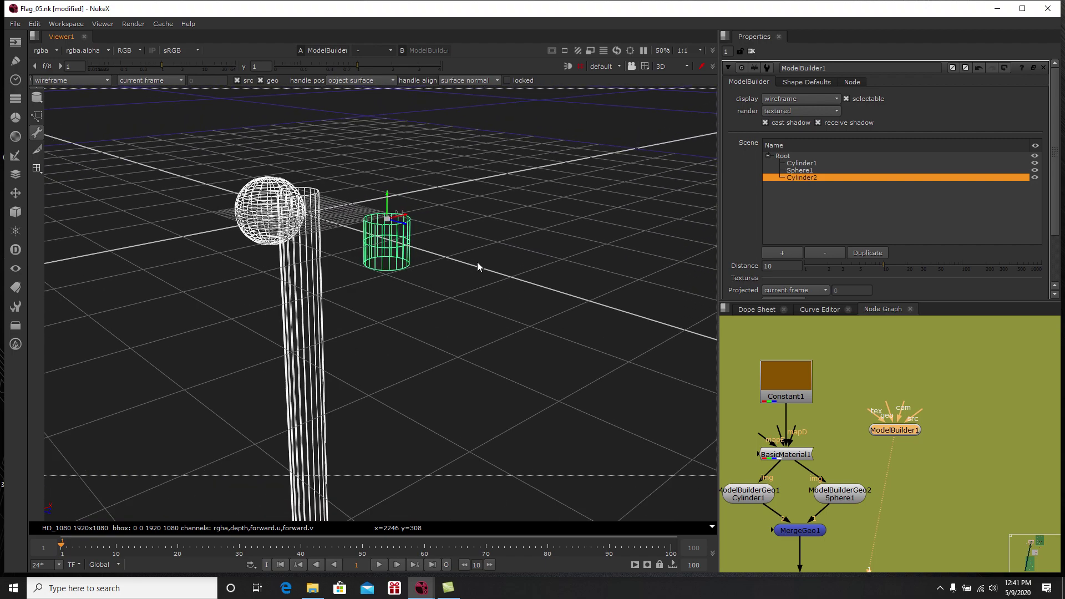
left_click_drag(440, 234, 415, 233, "ctrl")
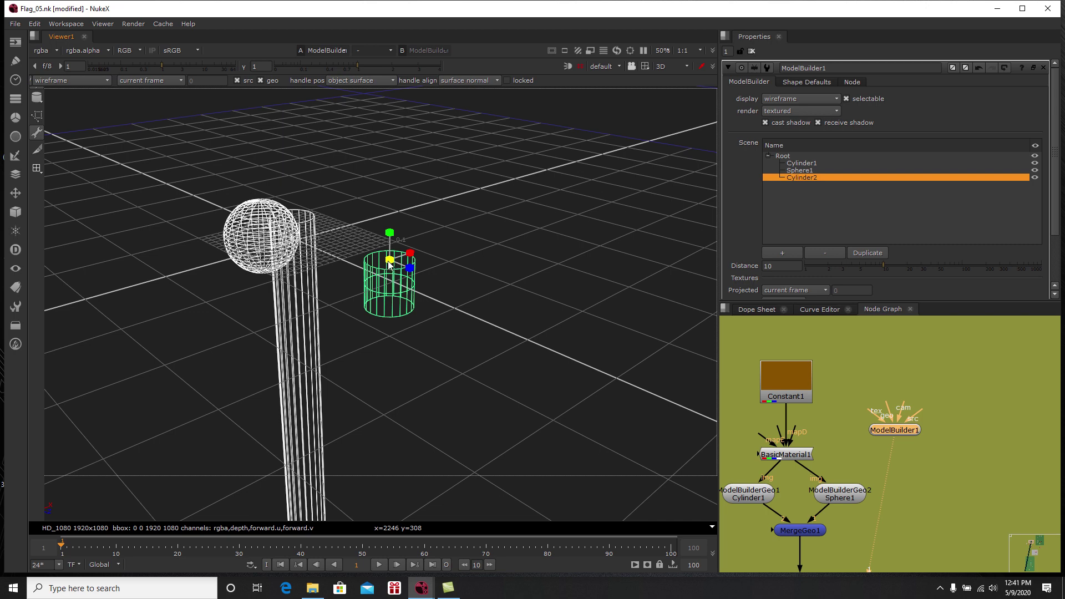
Step: Scale the new cylinder along its vertical axis until it is about as long as the existing flagpole
key("ctrl")
scroll(434, 330, "down", 4)
left_click_drag(413, 337, 431, 250, "alt")
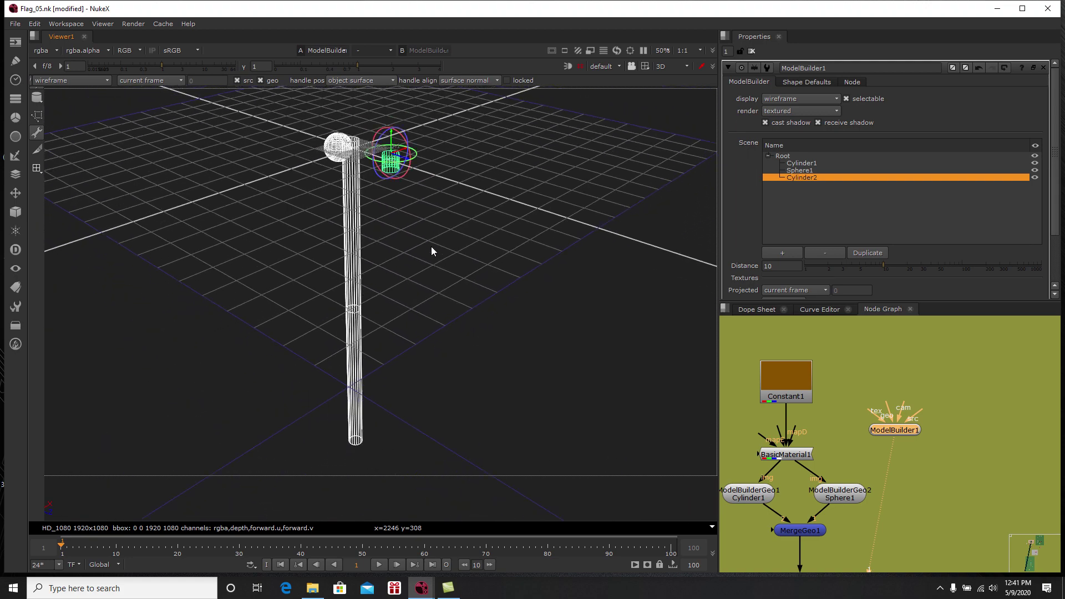
left_click_drag(391, 129, 480, 60, "ctrl+shift")
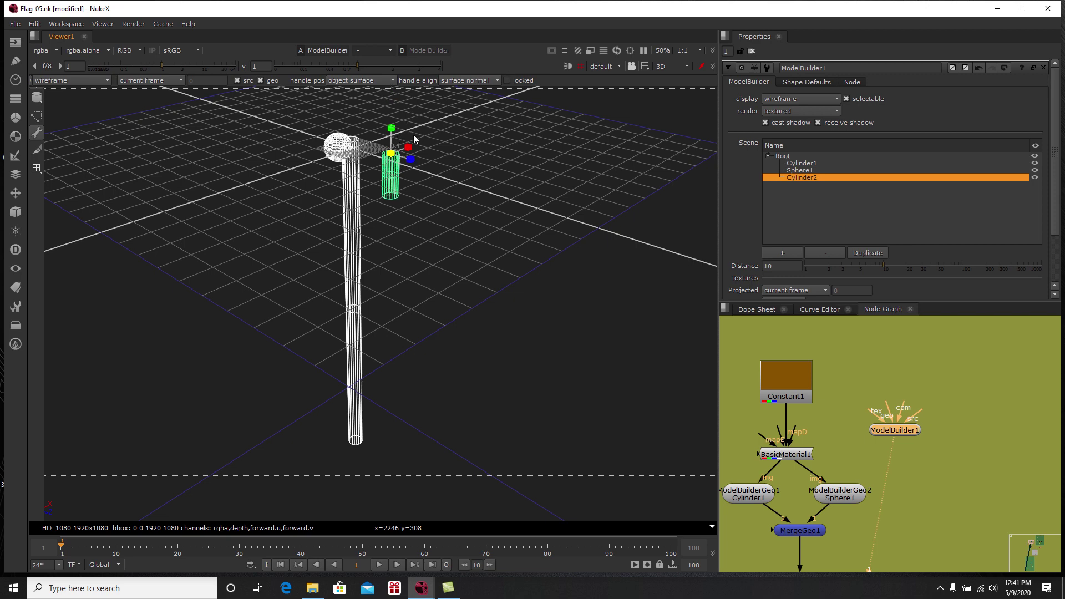
left_click_drag(390, 139, 521, 67, "ctrl+shift")
left_click_drag(392, 130, 455, 89, "ctrl+shift")
mouse_move(390, 128)
left_mouse_down("ctrl+shift")
mouse_move(425, 105)
mouse_move(398, 126)
left_mouse_up("ctrl+shift")
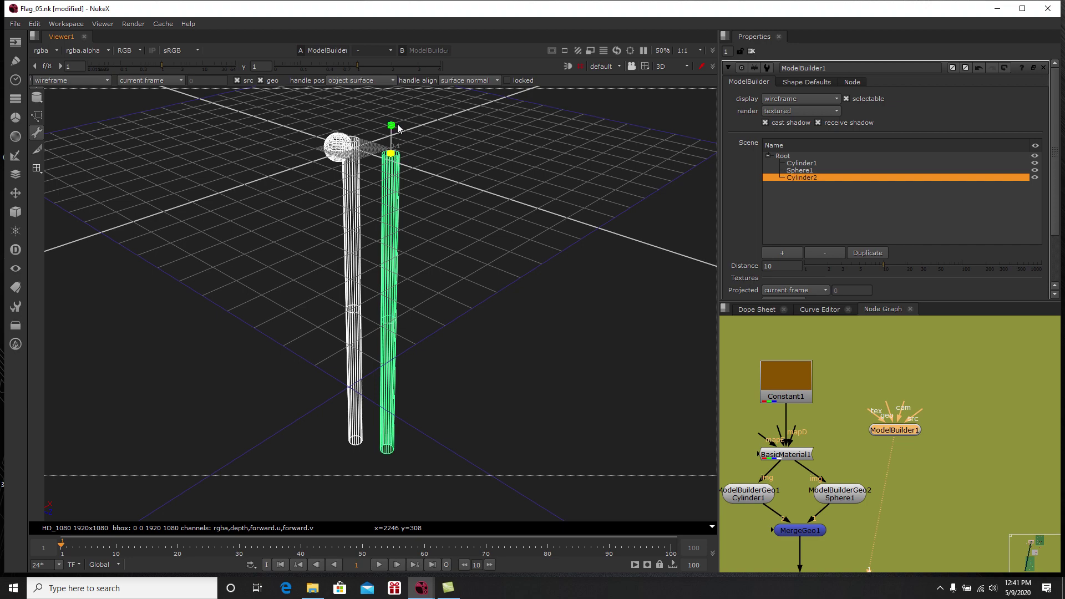
right_click_drag(422, 178, 444, 182, "alt")
Step: Open the choice of primitive shapes for adding another object to the ModelBuilder1 scene
left_click(41, 100)
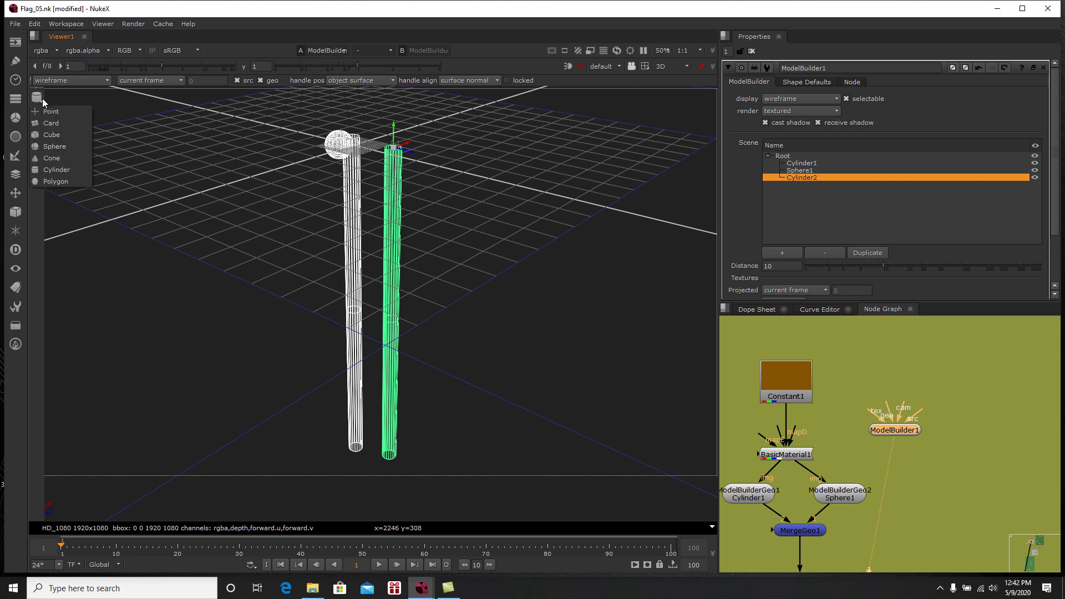
Step: Add a sphere primitive on the top end of the second cylinder in the ModelBuilder1 scene
left_click(54, 142)
left_click_drag(434, 182, 298, 279)
mouse_move(439, 173)
left_mouse_down()
mouse_move(400, 134)
mouse_move(507, 145)
mouse_move(439, 119)
mouse_move(322, 163)
mouse_move(340, 128)
mouse_move(510, 123)
mouse_move(403, 183)
mouse_move(432, 168)
left_mouse_up()
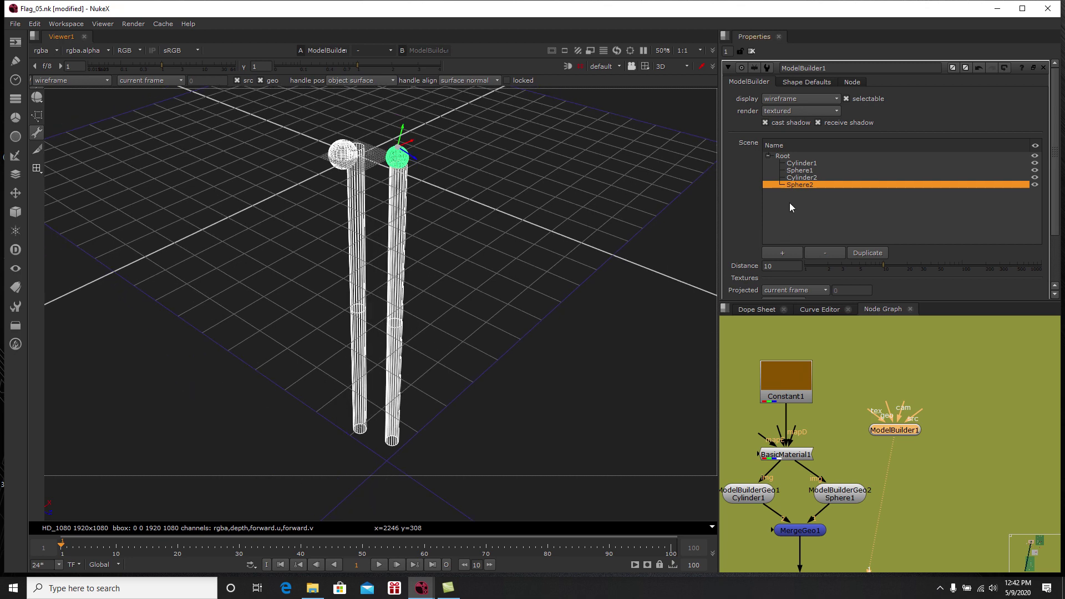
Step: Bake the selected Sphere2 geometry into its own node and place that node beside ModelBuilder1
left_click(807, 177)
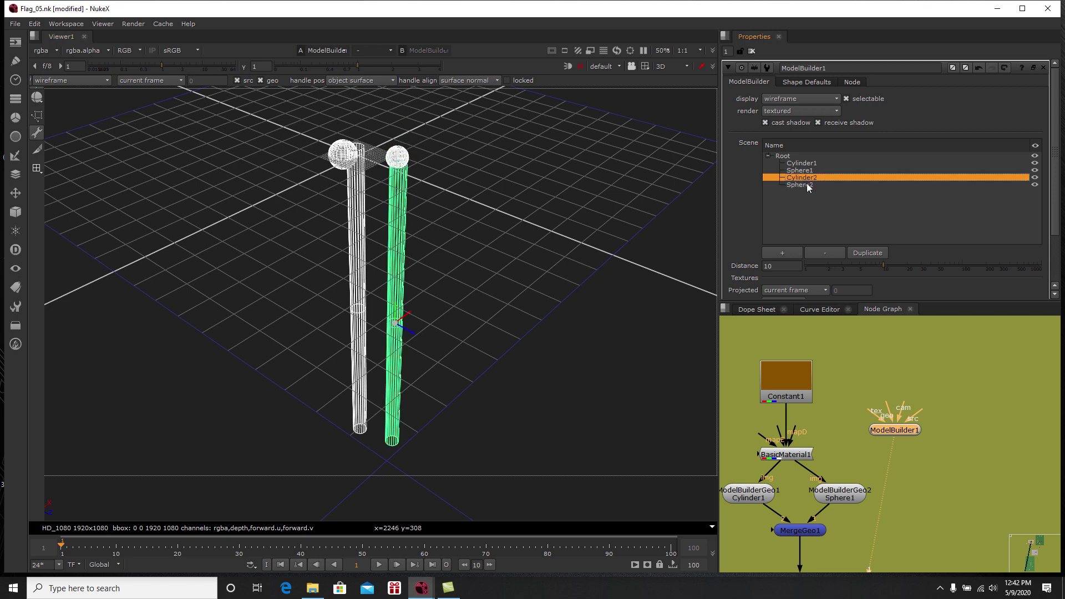
left_click(807, 185)
left_click_drag(1056, 215, 1055, 270)
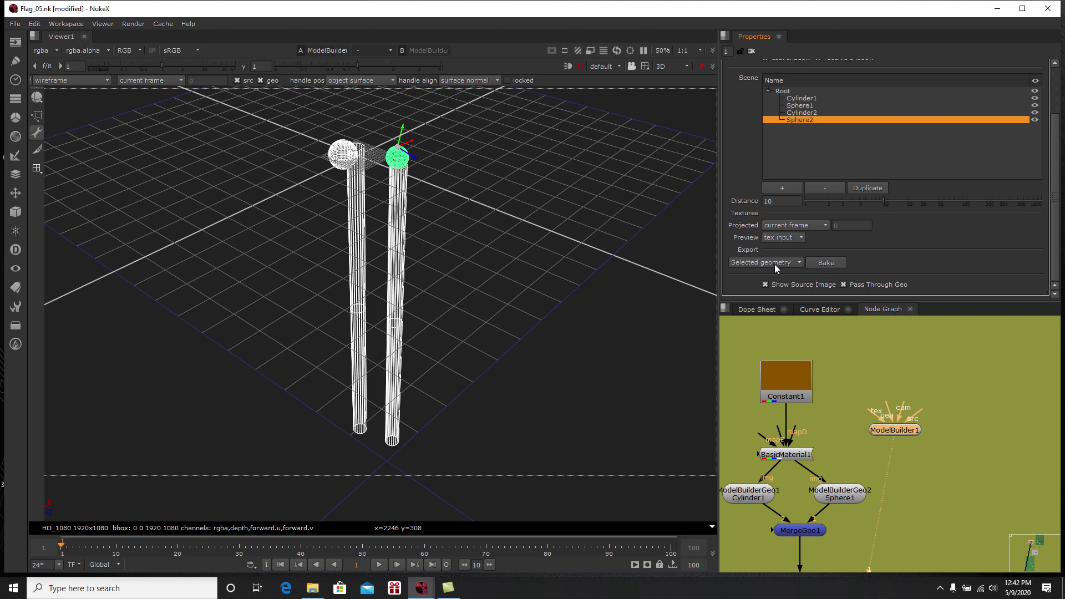
left_click(829, 263)
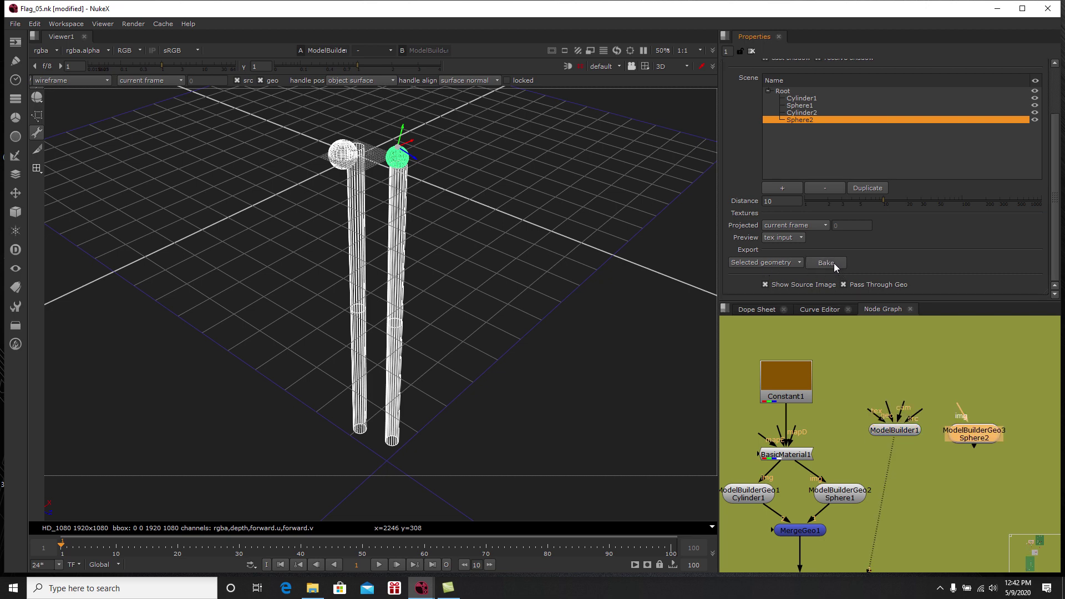
mouse_move(973, 427)
left_mouse_down()
mouse_move(957, 428)
mouse_move(970, 409)
left_mouse_up()
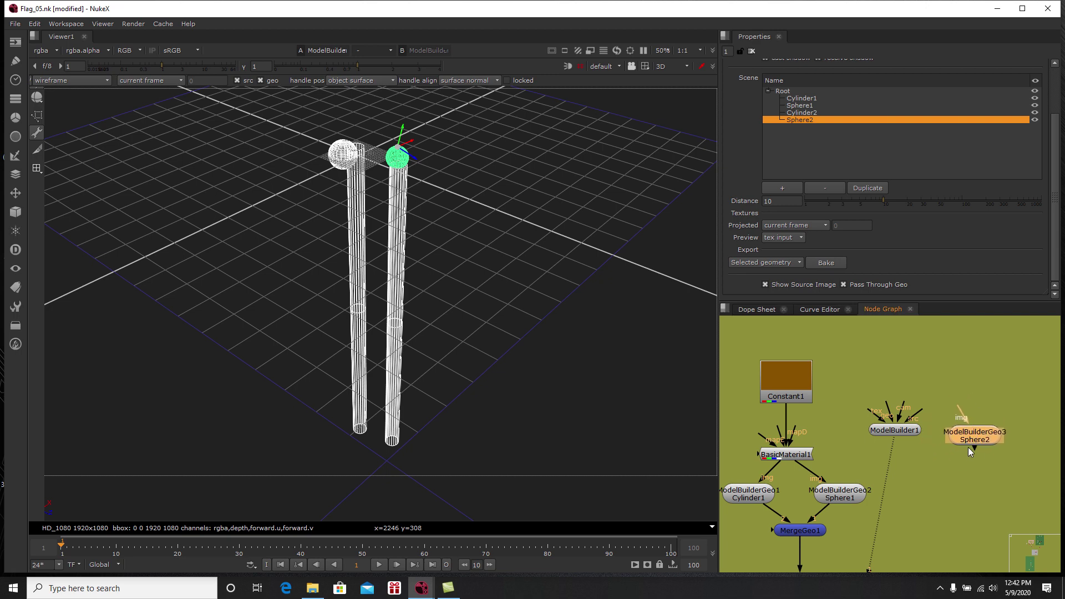
left_click_drag(978, 437, 976, 441)
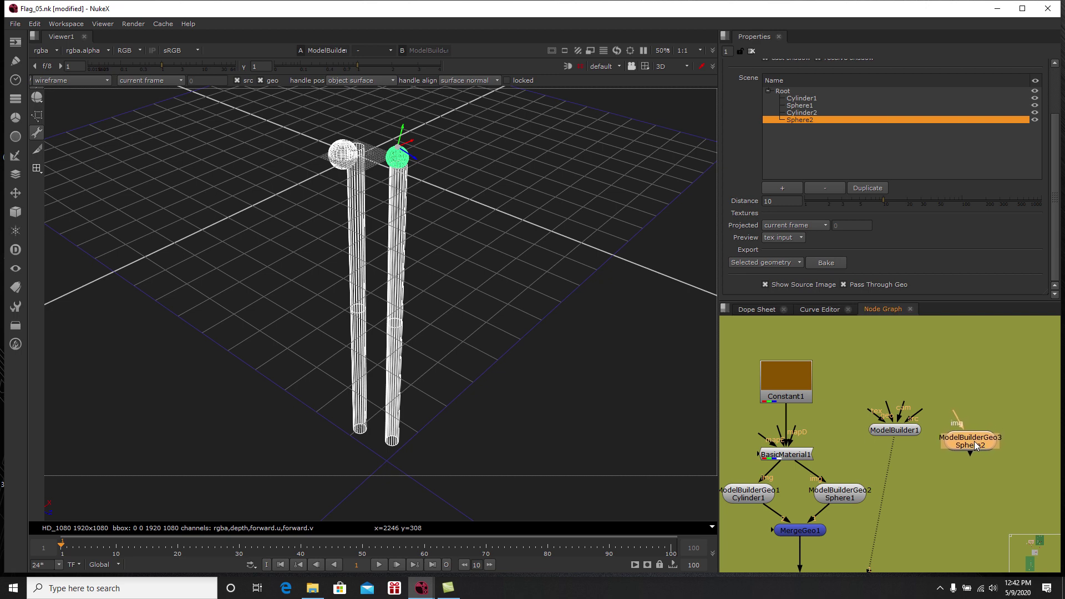
left_click_drag(972, 447, 968, 467)
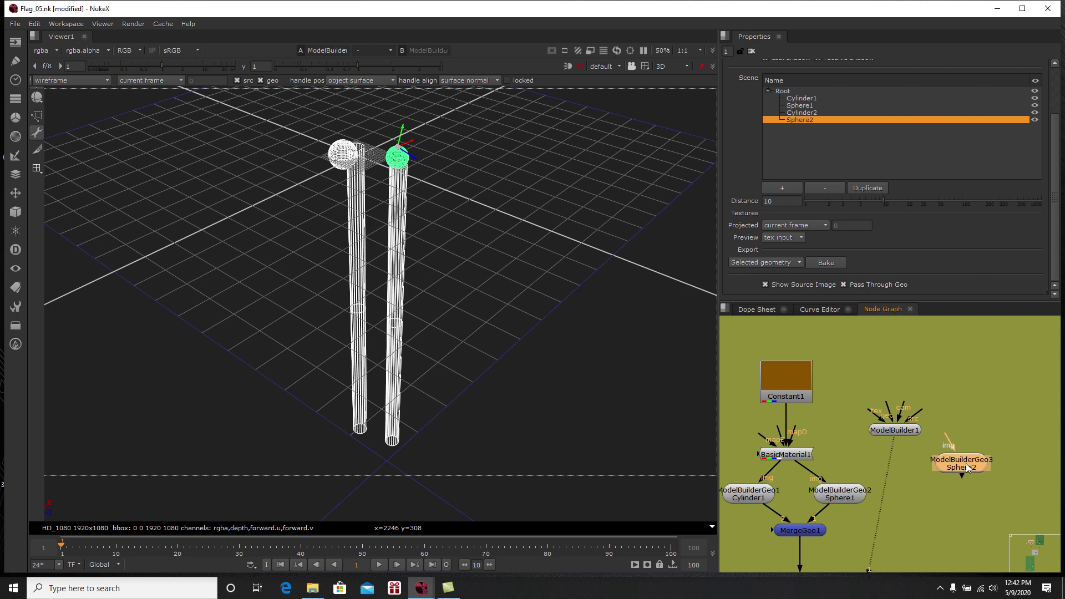
scroll(1054, 225, "up", 3)
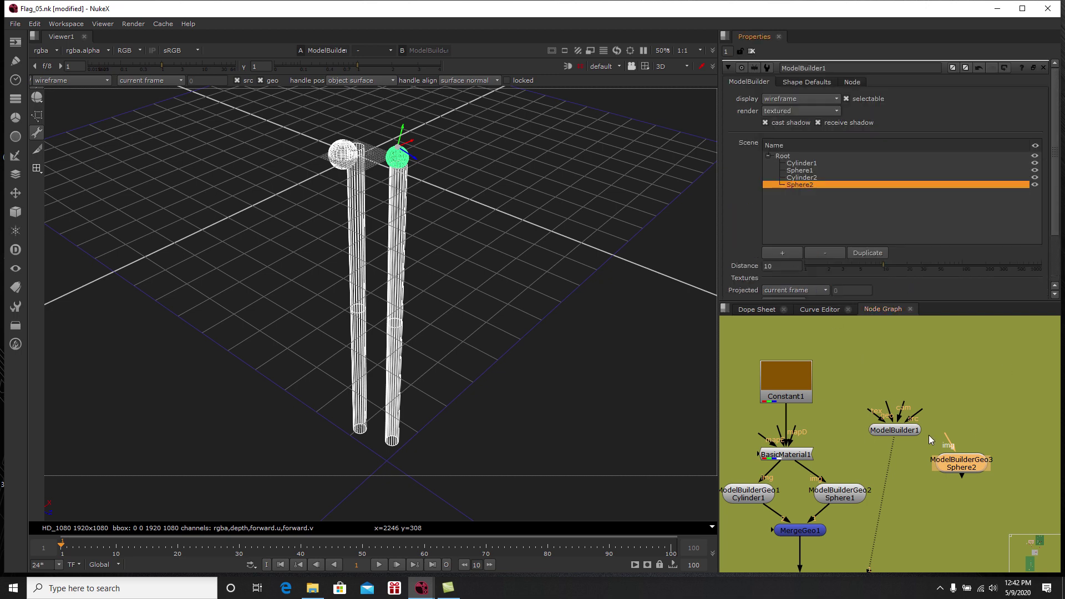
left_click(802, 178)
left_click(875, 253)
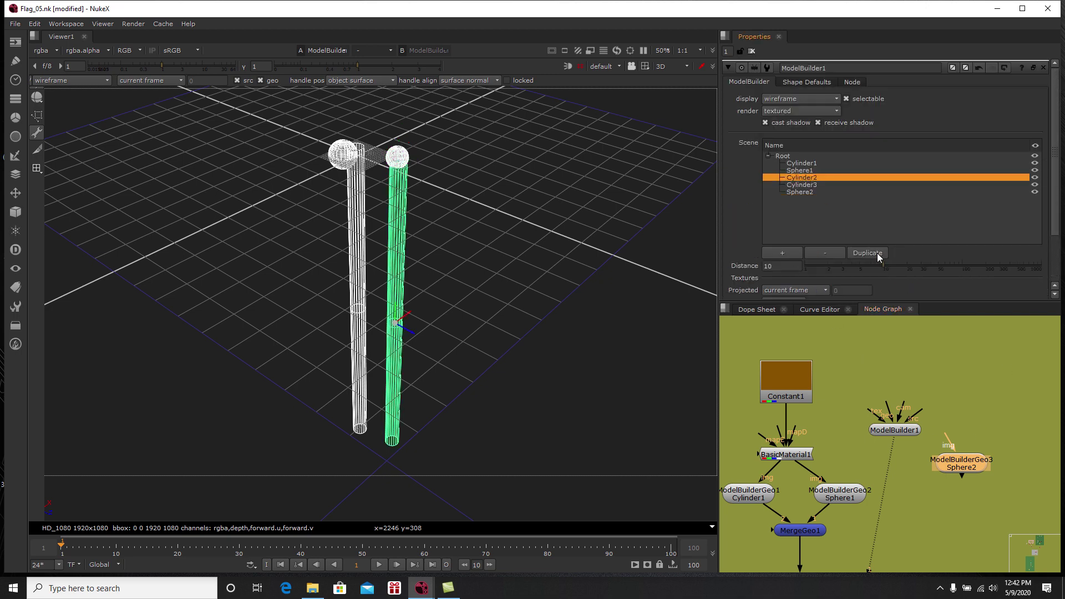
left_click(844, 259)
Step: Bake the Cylinder2 shape of ModelBuilder1 into a separate geometry node
left_click(802, 177)
scroll(984, 196, "down", 1)
left_click(826, 293)
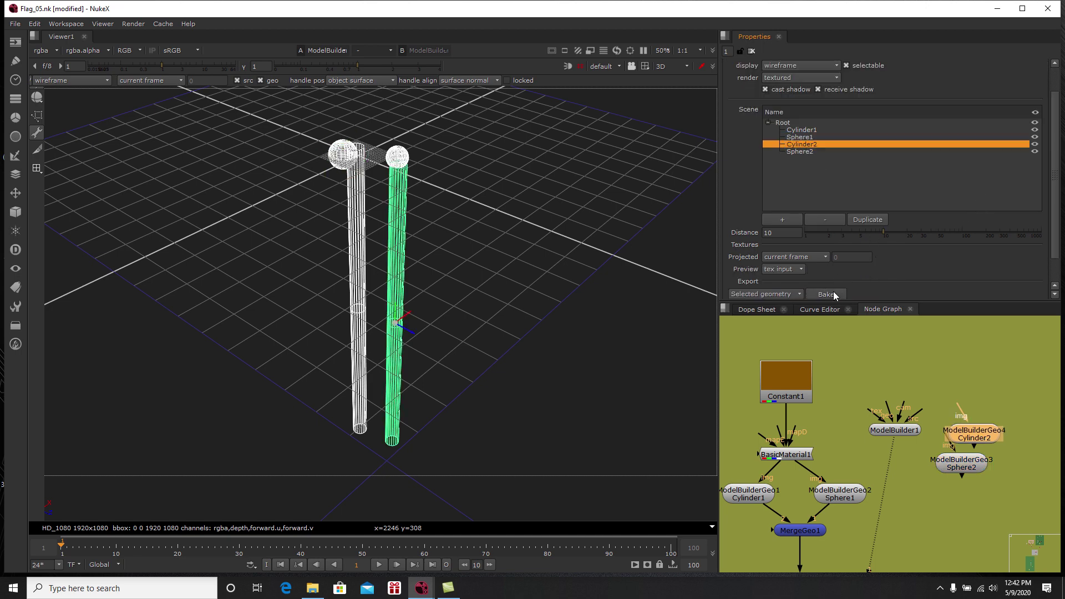
Step: Delete the baked Sphere2 and Cylinder2 geometry nodes from the node graph
middle_click_drag(923, 459, 933, 423)
left_click_drag(888, 435, 714, 486)
middle_click_drag(995, 437, 958, 450)
left_click_drag(1004, 354, 894, 464)
key("Delete")
Step: Disable the ModelBuilder1 node in the node graph
left_click(877, 409)
key("d")
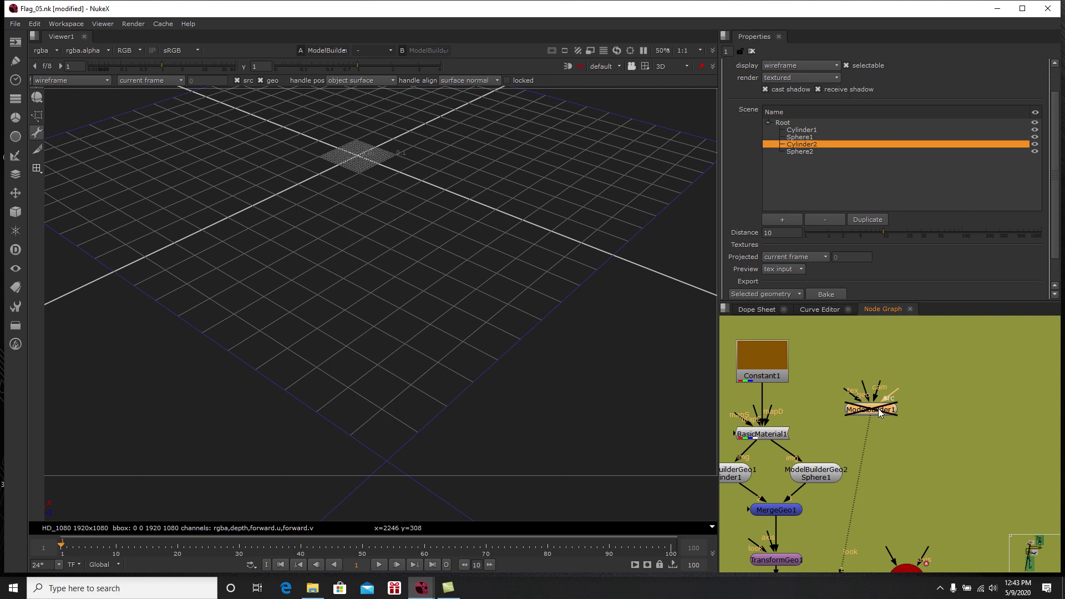
scroll(837, 424, "up", 5)
scroll(934, 400, "down", 6)
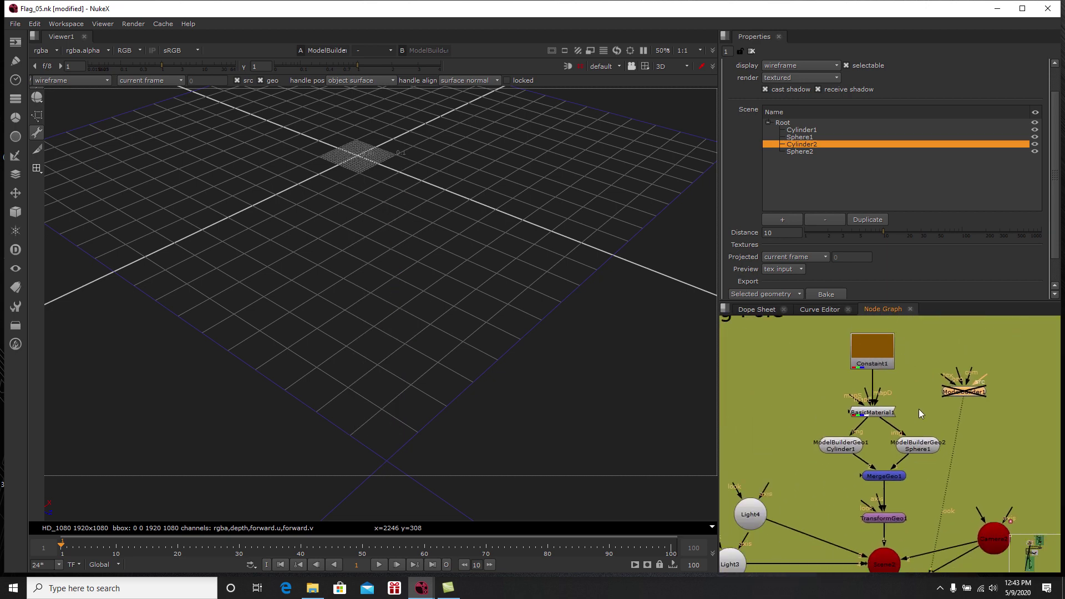
middle_click_drag(916, 393, 914, 401)
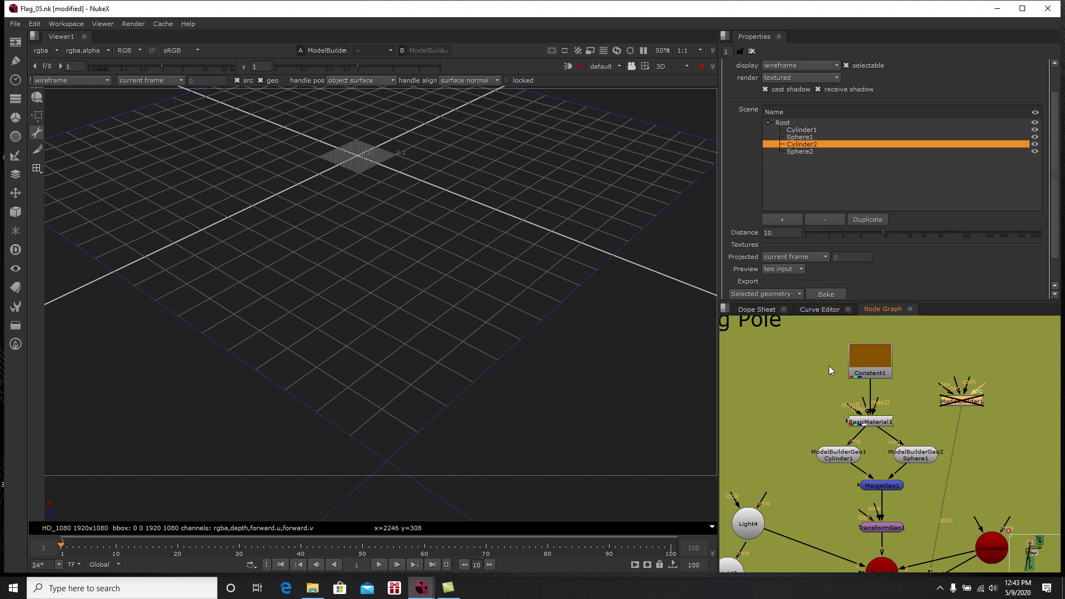
Step: Tidy the layout of BasicMaterial1 and the Cylinder1 and Sphere1 geometry nodes beneath Constant1
scroll(518, 288, "up", 5)
left_click_drag(492, 234, 473, 254, "ctrl")
middle_click_drag(474, 254, 461, 294)
scroll(435, 324, "up", 2)
left_click_drag(881, 423, 891, 411)
left_click_drag(910, 456, 907, 451)
left_click_drag(837, 460, 843, 453)
middle_click_drag(842, 455, 866, 460)
scroll(867, 461, "up", 1)
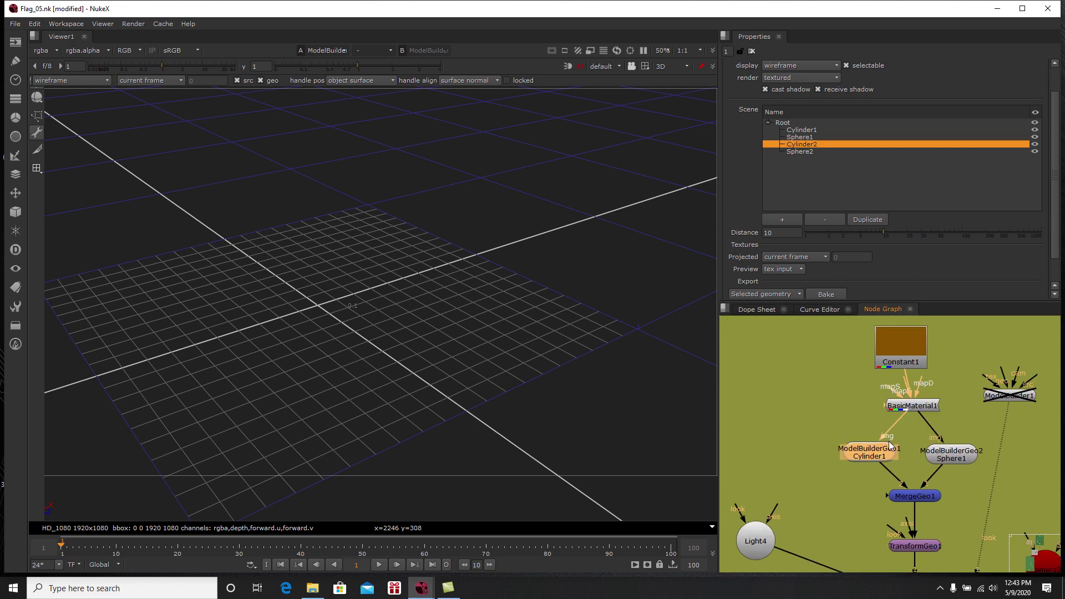
middle_click_drag(847, 422, 894, 424)
Step: Add a second BasicMaterial node beside BasicMaterial1 and connect it to Constant1
left_click(822, 399)
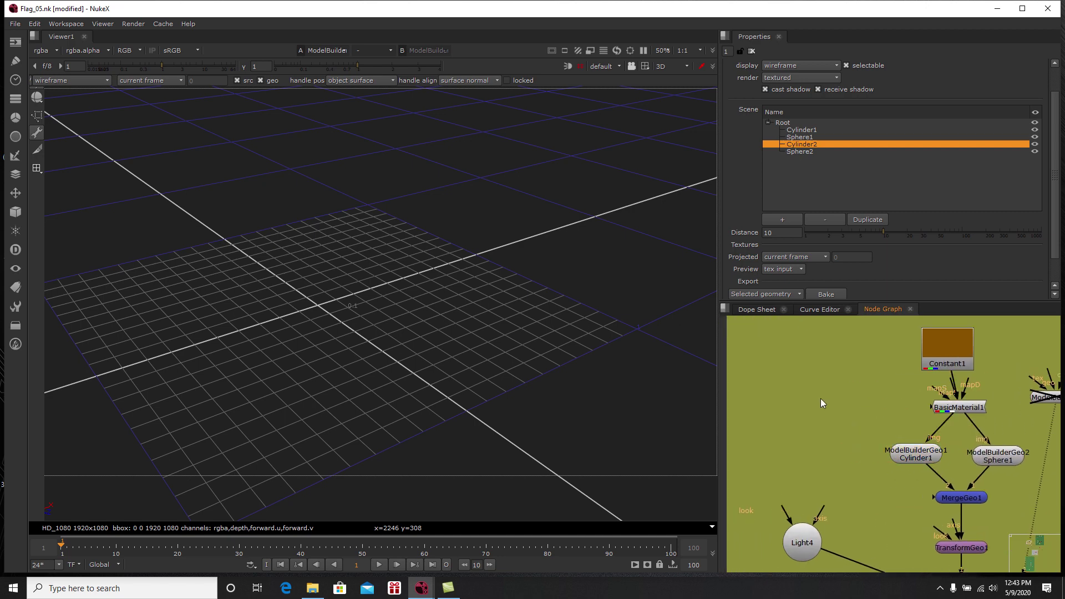
key("Tab")
type("basic")
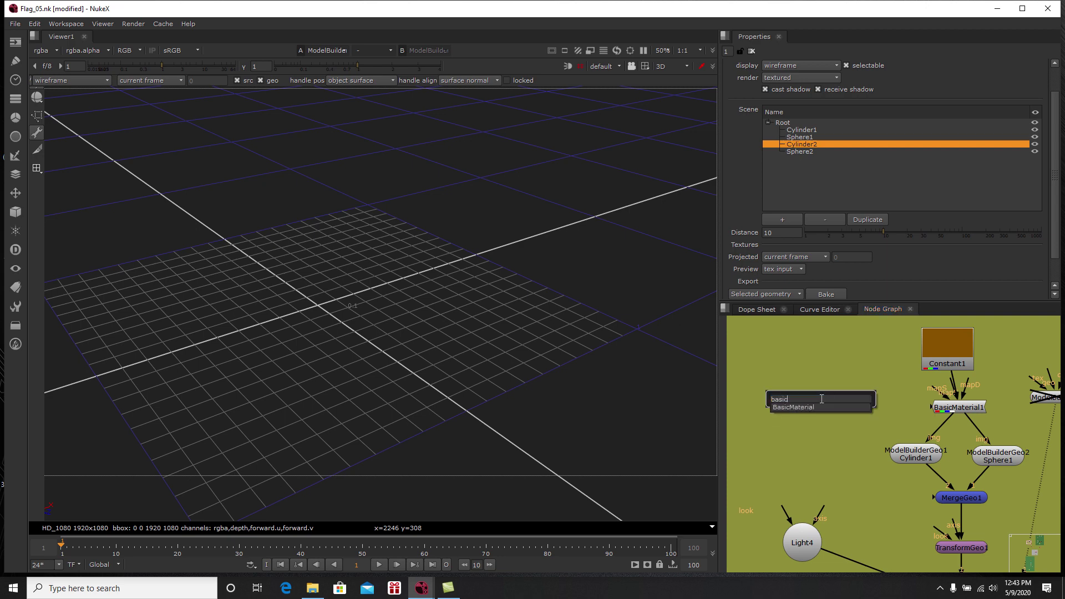
left_click(800, 410)
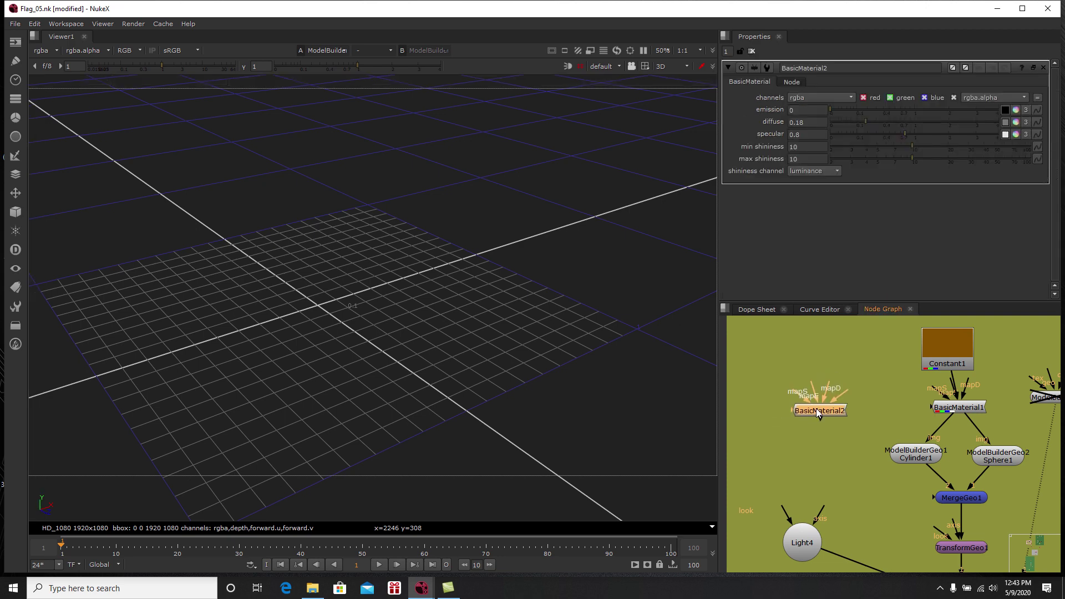
left_click(945, 340)
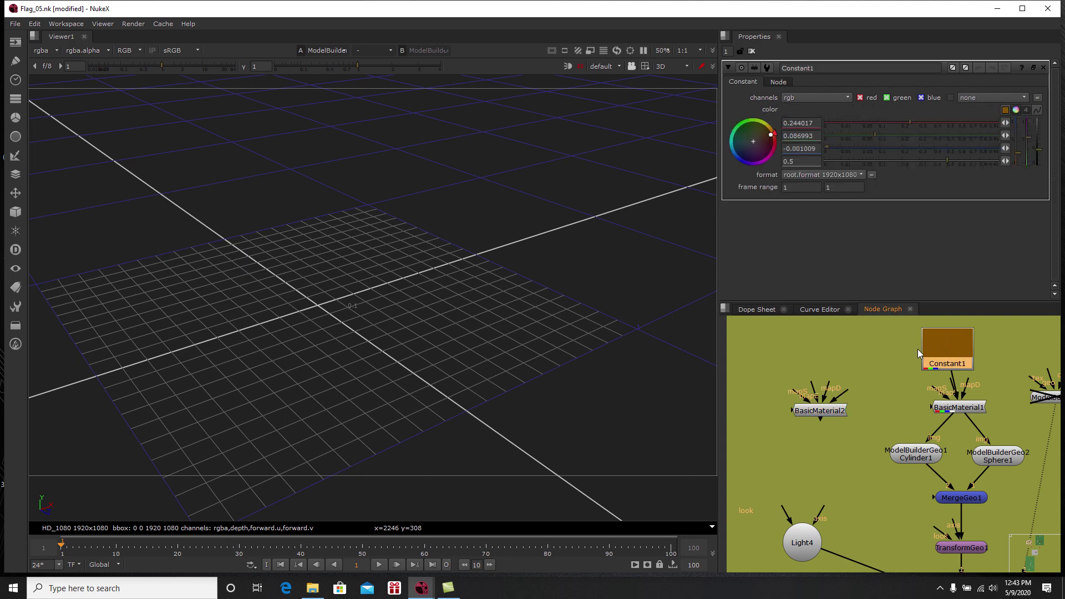
left_click_drag(826, 417, 940, 350)
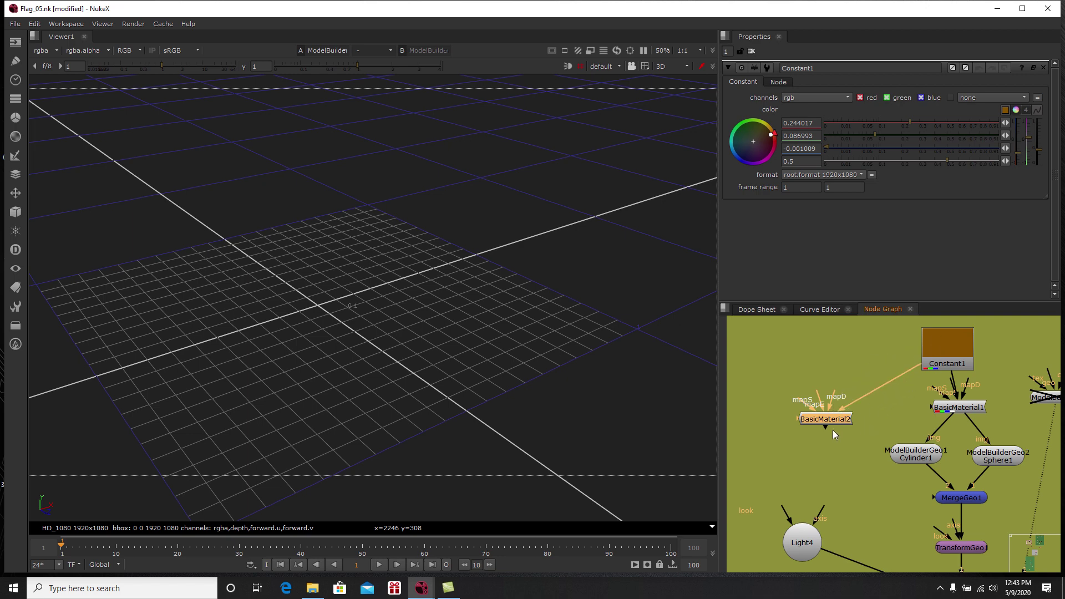
left_click_drag(830, 423, 846, 423)
Step: Reposition ModelBuilderGeo1 and ModelBuilderGeo2 below BasicMaterial1
left_click_drag(928, 456, 909, 467)
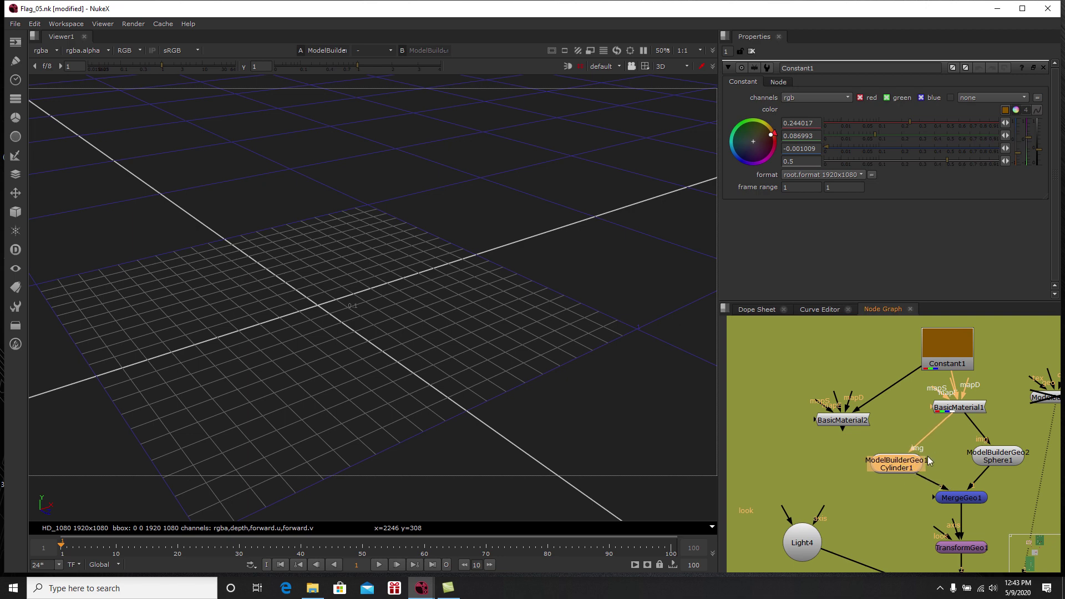
left_click(947, 413)
scroll(961, 476, "up", 2)
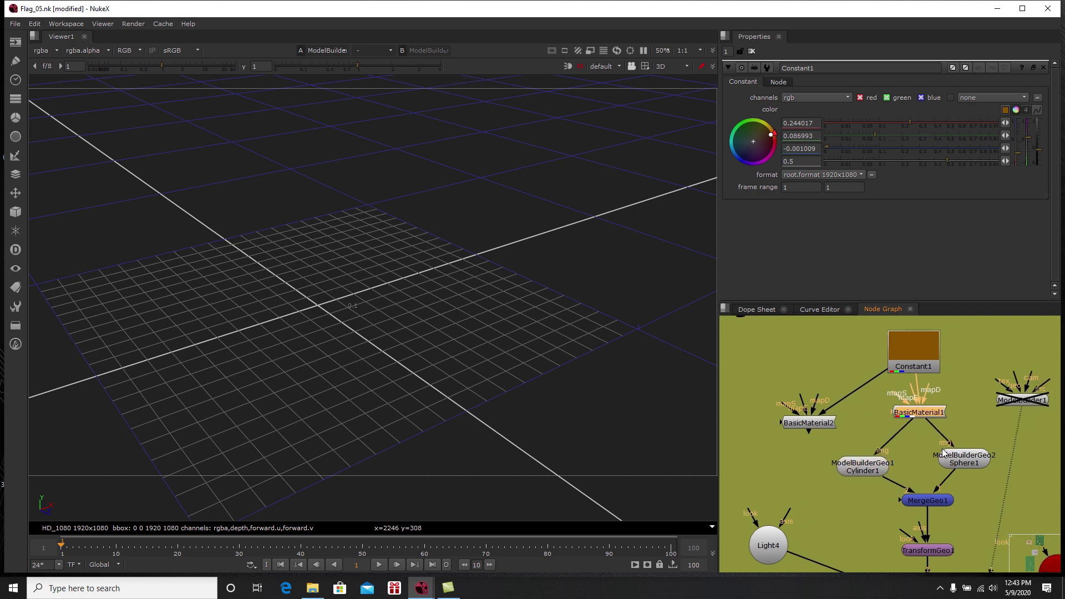
left_click_drag(965, 462, 961, 467)
left_click(905, 405)
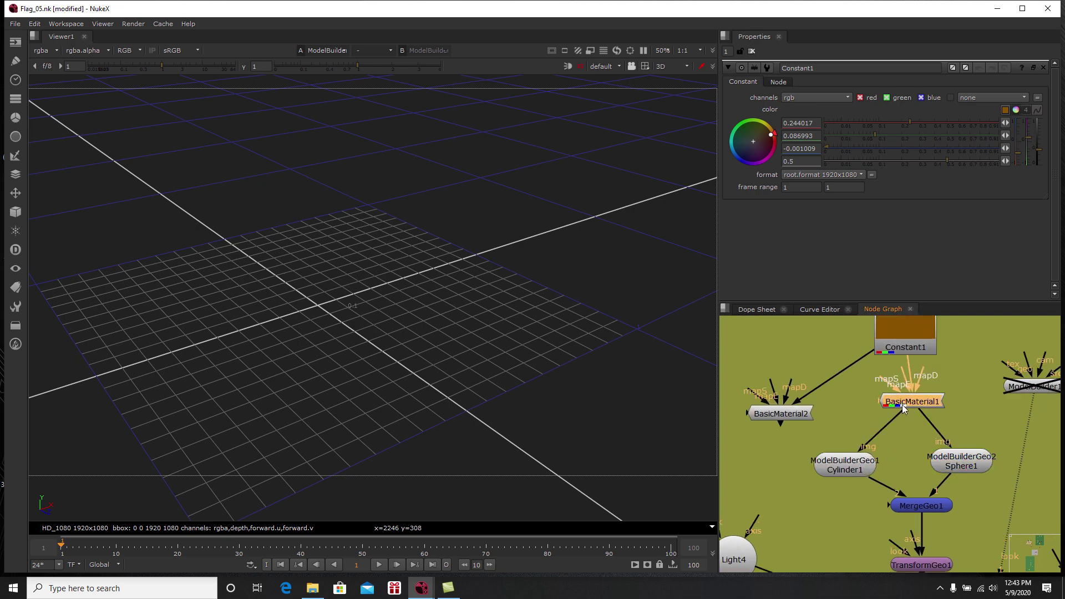
Step: Delete the BasicMaterial2 node and open the properties of BasicMaterial1
left_click(796, 414)
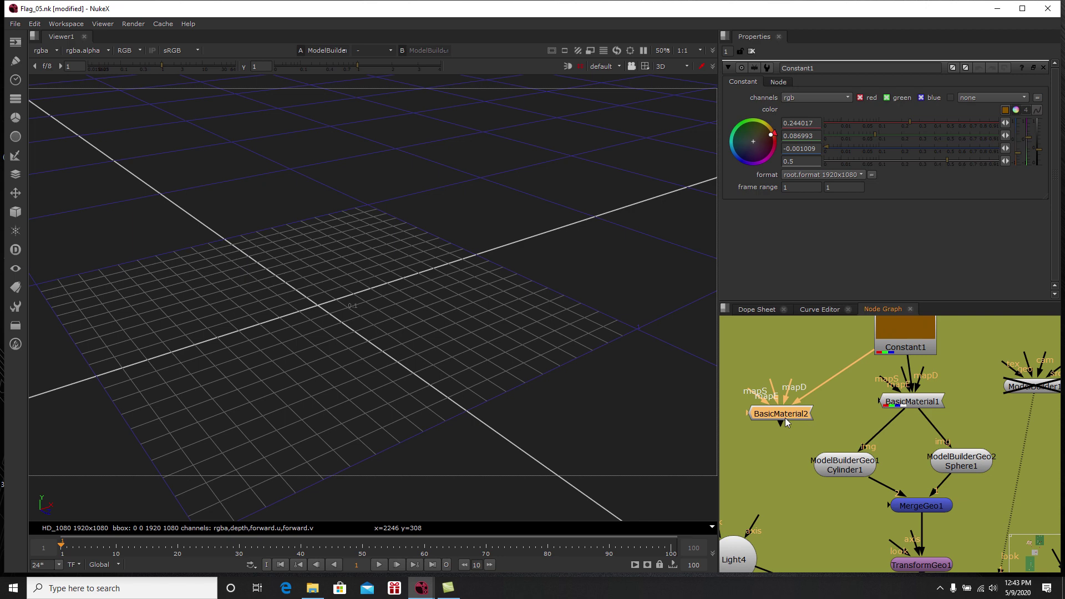
key("Delete")
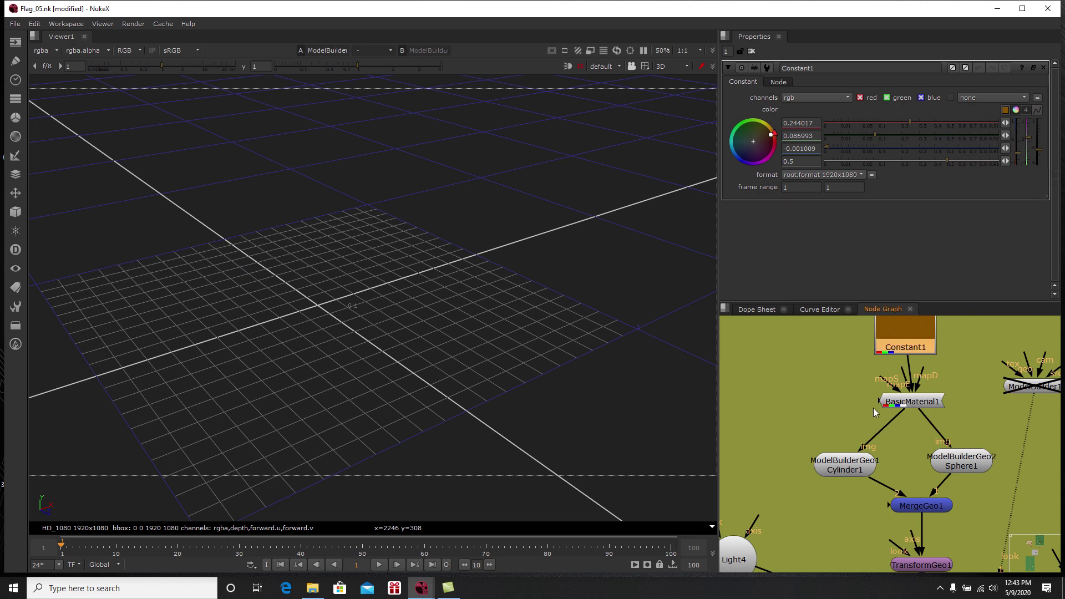
double_click(903, 401)
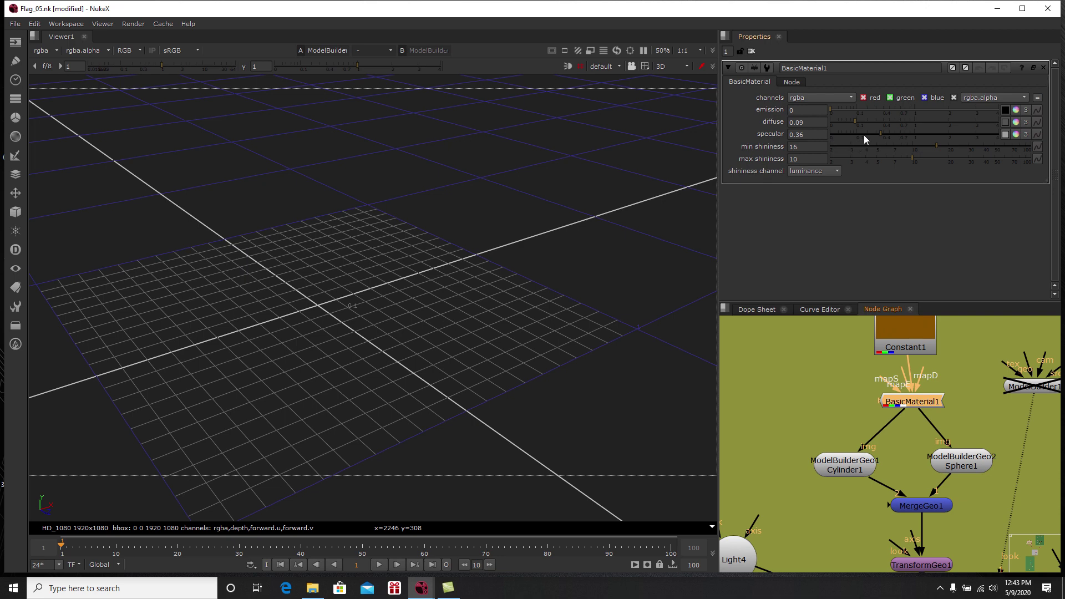
middle_click_drag(923, 461, 914, 442)
Step: Nudge the Cylinder1 and Sphere1 geometry nodes and MergeGeo1 into a more compact arrangement
left_click(854, 443)
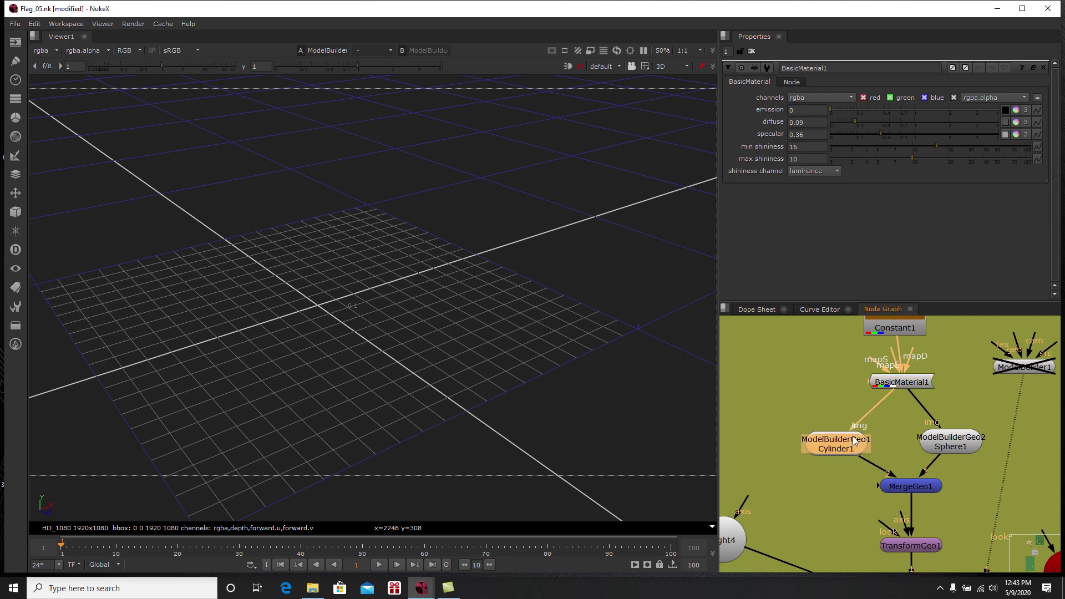
left_click_drag(953, 451, 953, 444)
left_click_drag(861, 436, 864, 431)
left_click_drag(940, 438, 939, 436)
left_click(862, 429)
middle_click_drag(886, 434, 884, 425)
left_click_drag(918, 480, 913, 473)
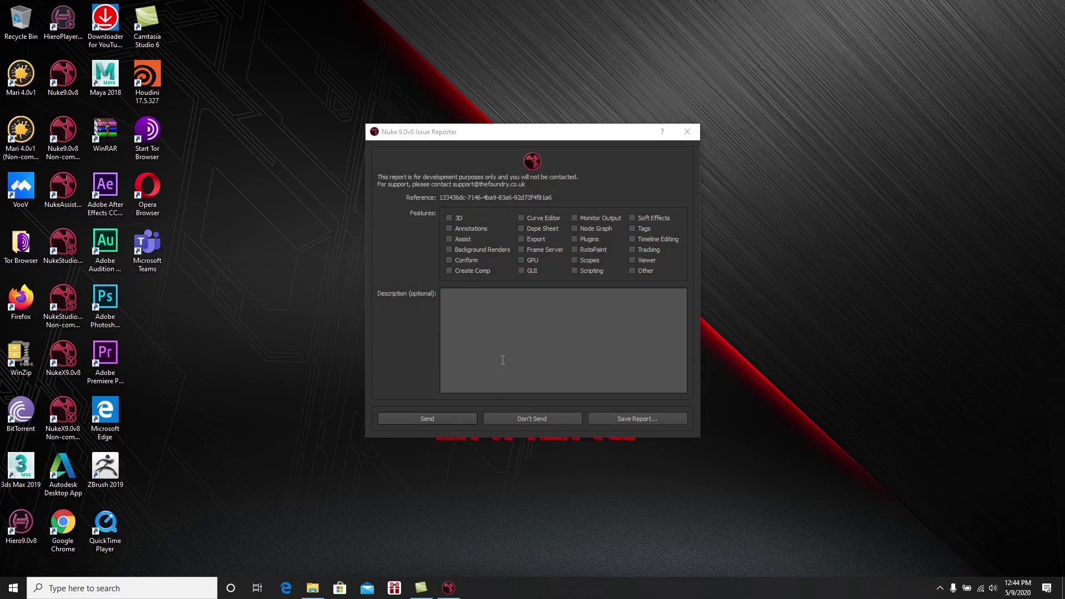
Step: Dismiss the Nuke 9.0v8 Issue Reporter without sending a report and refresh the Windows desktop
left_click(687, 131)
right_click(442, 208)
left_click(467, 244)
right_click(319, 194)
left_click(344, 224)
right_click(313, 208)
left_click(338, 242)
left_click(939, 589)
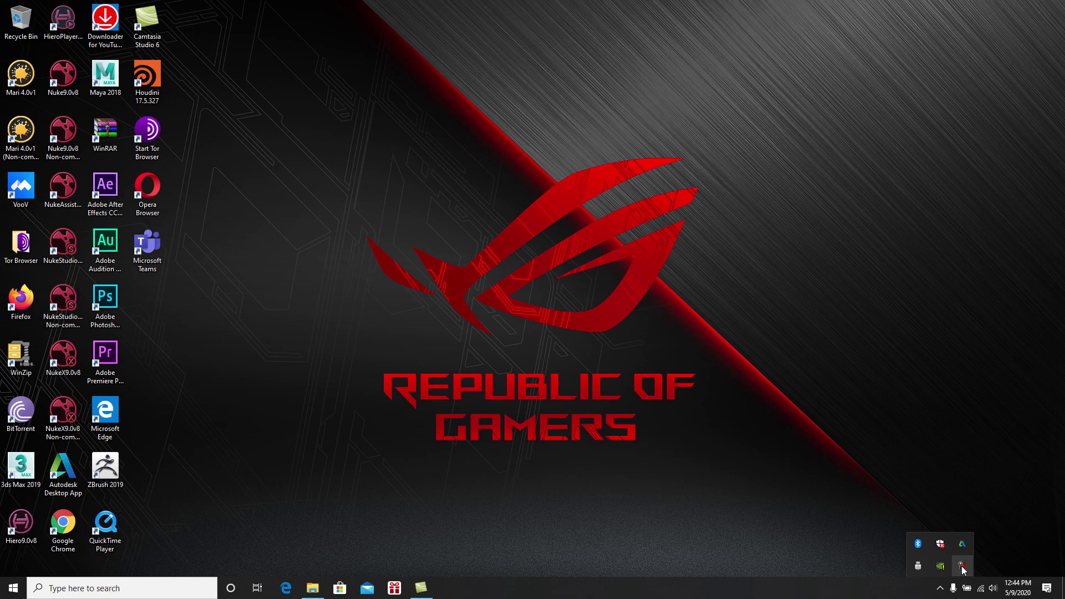
left_click(962, 565)
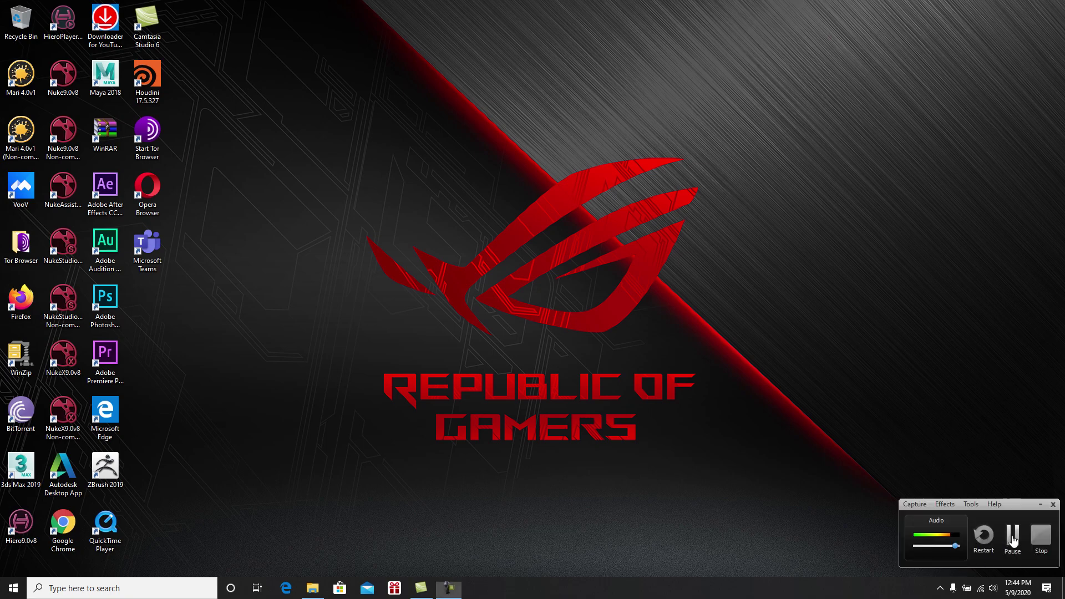
left_click(1010, 531)
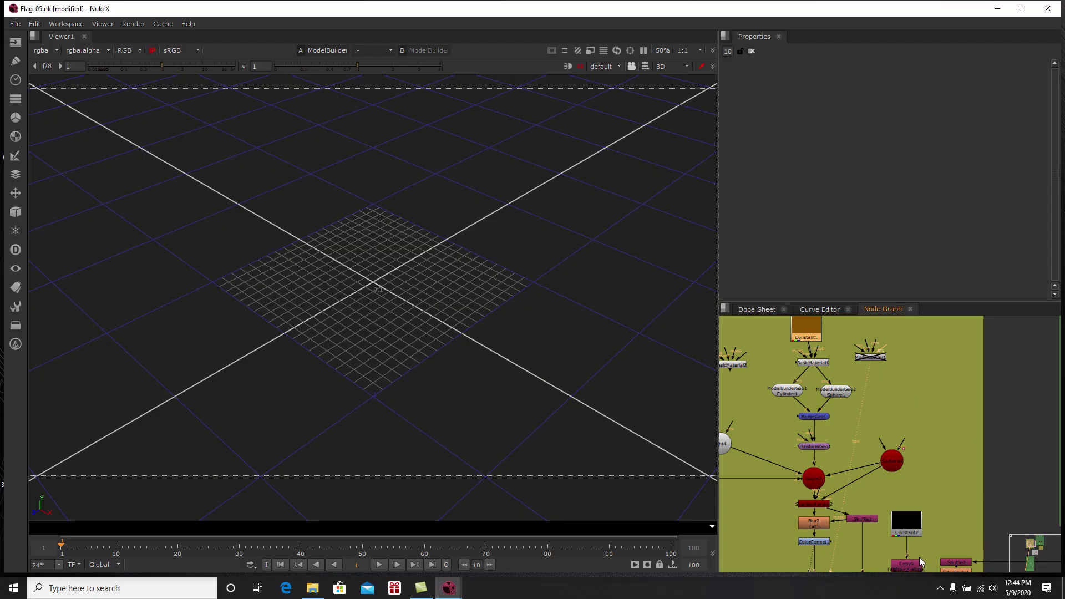
left_click(939, 588)
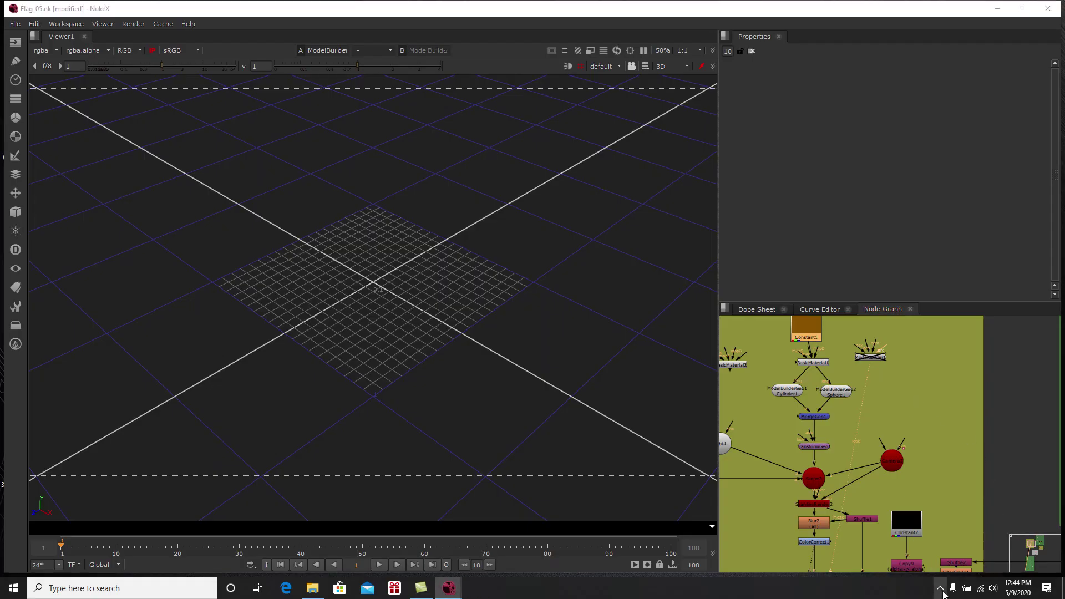
left_click(962, 565)
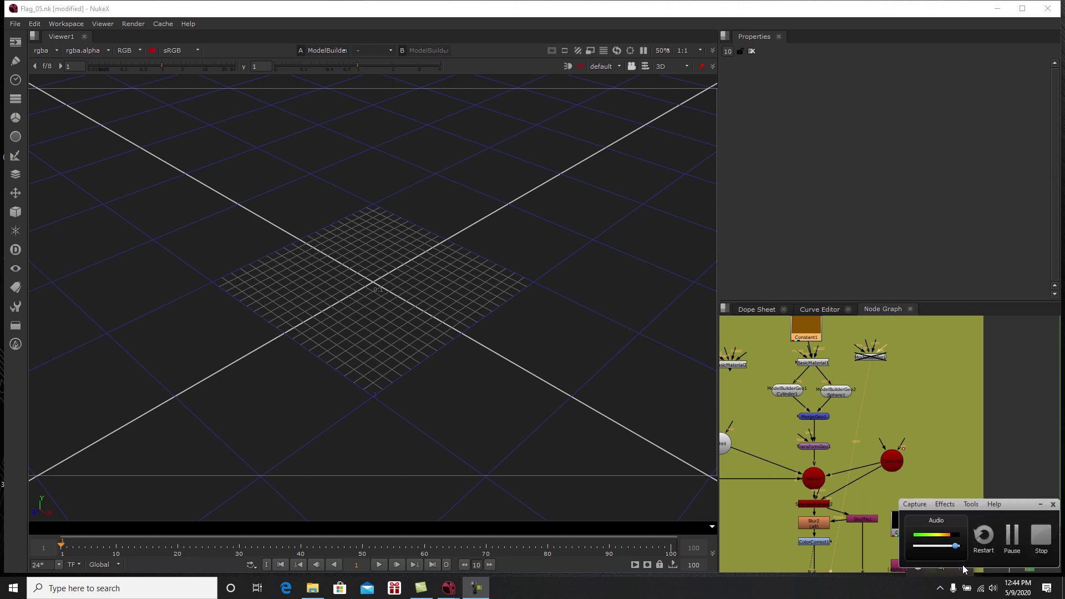
Step: Show the output of MergeGeo1 in the viewer to check the merged flag pole geometry
left_click(953, 397)
middle_click_drag(920, 422, 932, 407)
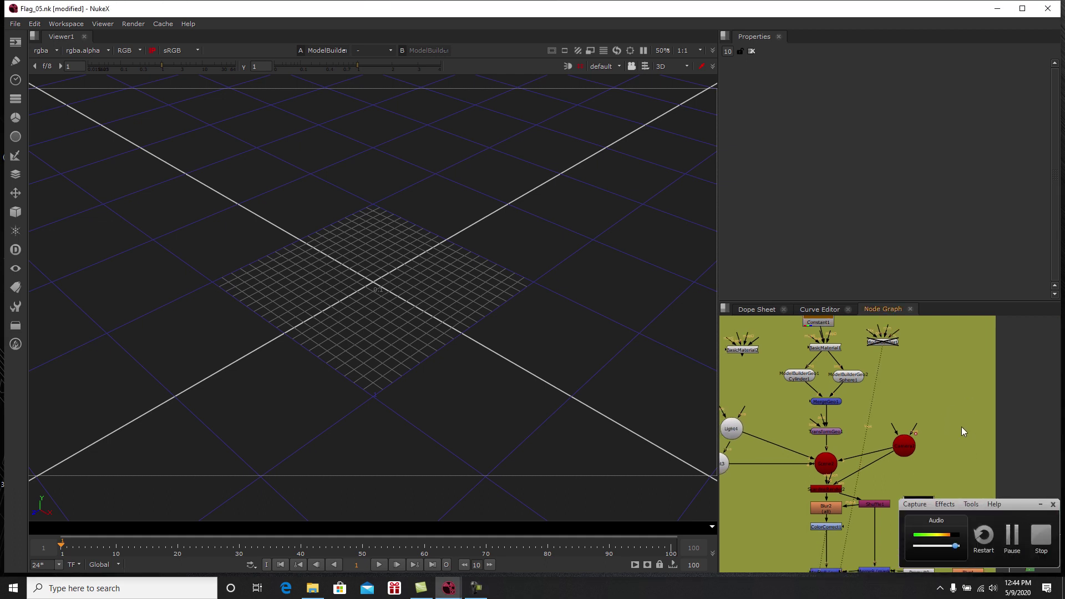
scroll(933, 410, "up", 5)
left_click(834, 406)
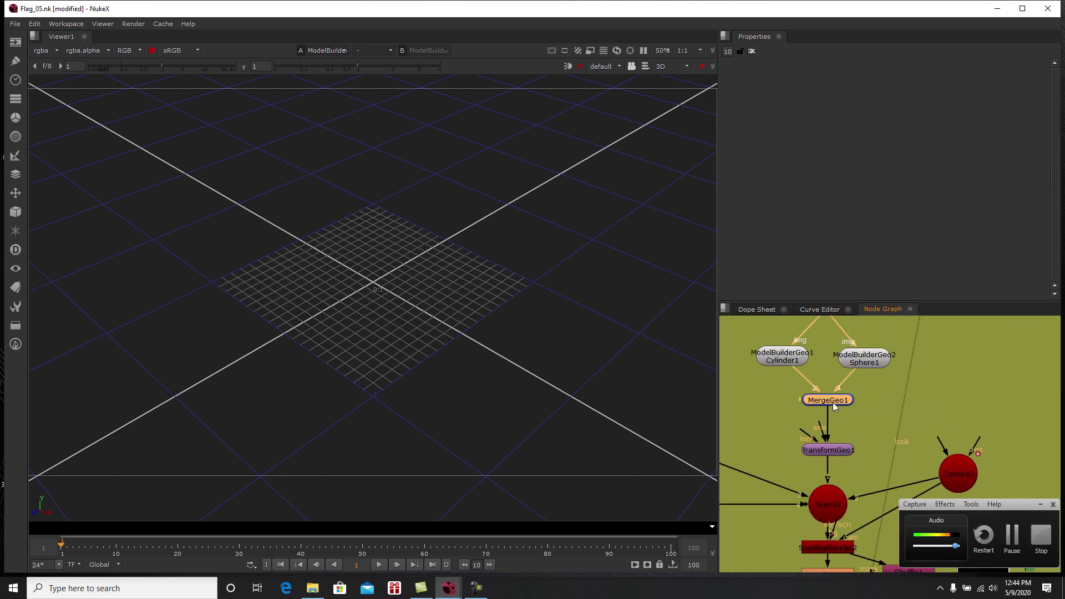
key("1")
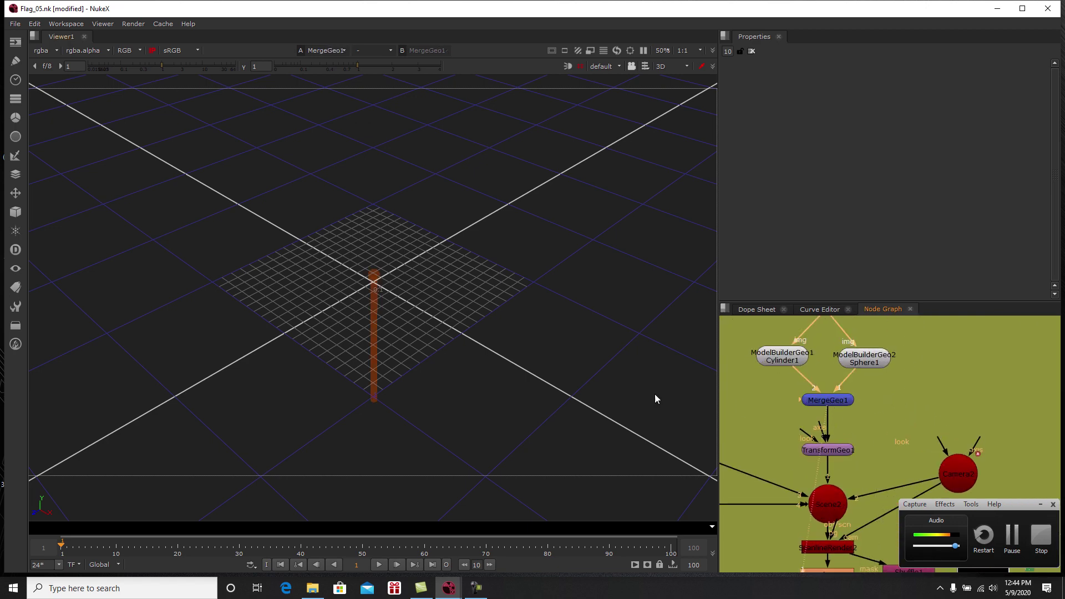
Step: Examine the merged flag pole's sphere top and cylinder up close in the 3D viewer
left_click_drag(420, 349, 397, 319, "ctrl")
scroll(422, 311, "up", 5)
middle_click_drag(465, 303, 439, 261)
scroll(444, 285, "up", 2)
scroll(444, 280, "up", 2)
left_click_drag(439, 260, 435, 271, "ctrl")
middle_click_drag(818, 356, 820, 439)
left_click(817, 342)
middle_click_drag(841, 498, 888, 374)
middle_click_drag(883, 427, 882, 399)
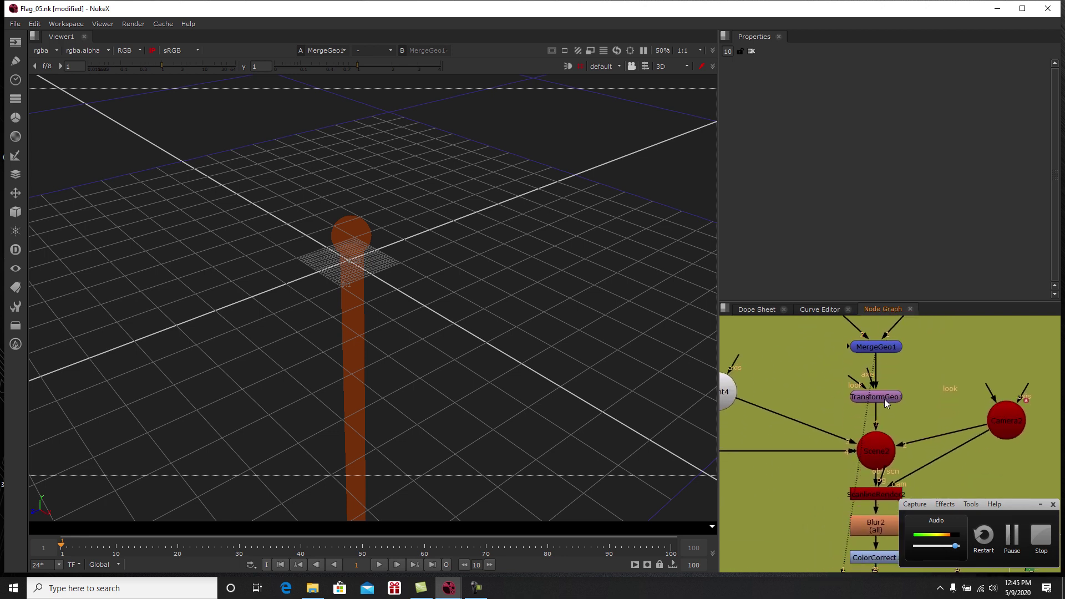
Step: Show the output of TransformGeo1 in the viewer, open its properties and inspect the whole transformed pole
left_click(879, 348)
key("1")
double_click(886, 395)
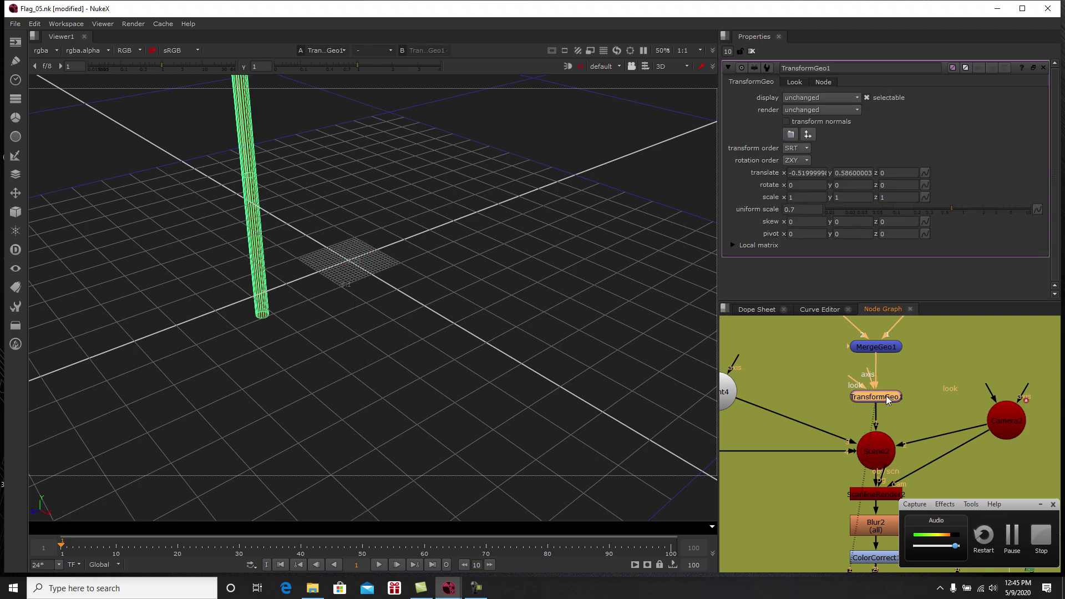
scroll(381, 322, "up", 2)
left_click_drag(383, 326, 307, 310, "ctrl")
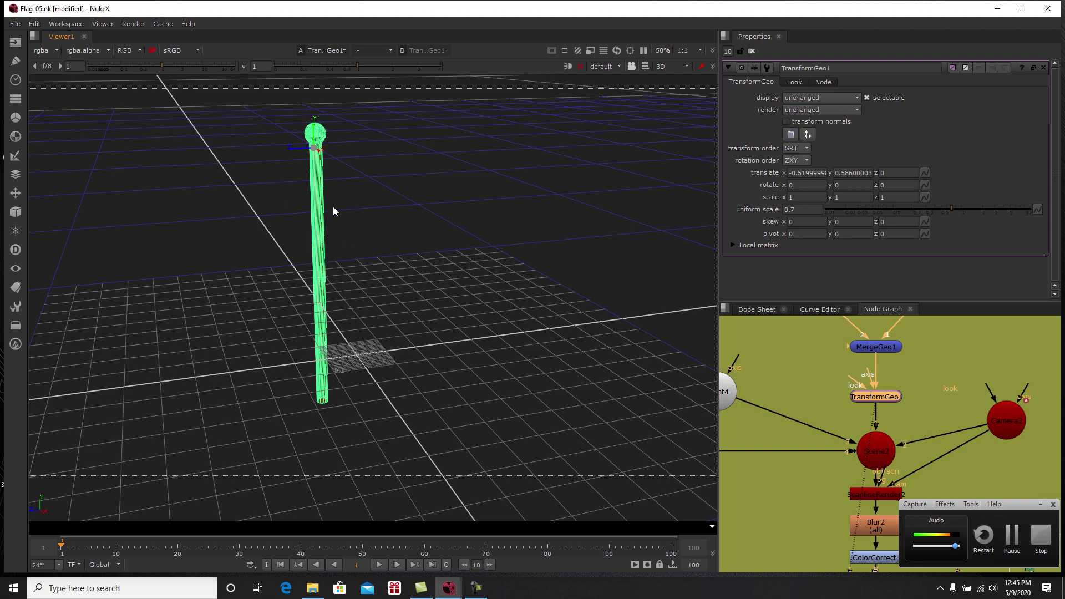
left_click_drag(334, 227, 411, 225, "ctrl")
Step: Examine how TransformGeo1, Light3, Light4 and the camera connect to Scene2 and the render nodes in the flag pole group
middle_click_drag(873, 448, 915, 403)
left_click_drag(915, 406, 917, 399)
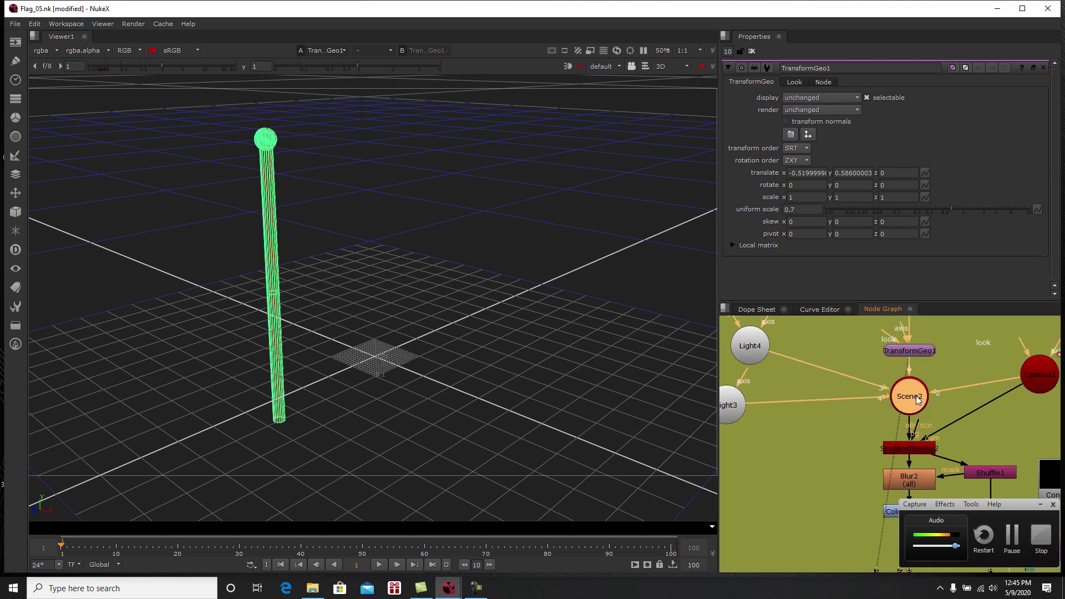
middle_click_drag(766, 413, 793, 429)
scroll(846, 418, "down", 4)
middle_click_drag(956, 385, 910, 394)
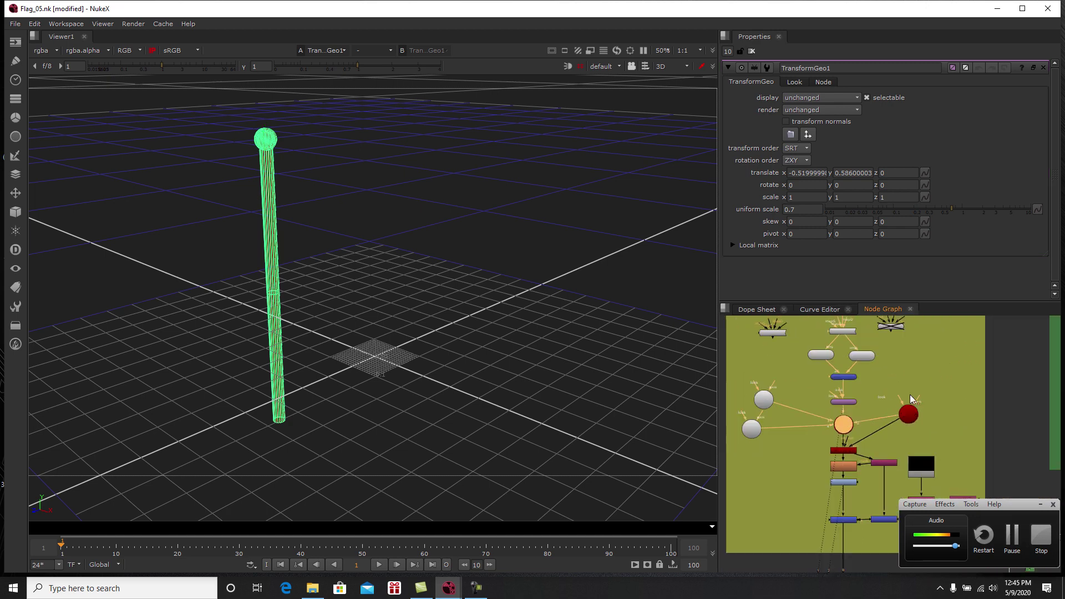
middle_click_drag(989, 373, 821, 420)
scroll(878, 396, "up", 3)
middle_click_drag(1035, 398, 921, 406)
scroll(920, 406, "down", 2)
left_click_drag(1029, 385, 804, 460)
scroll(807, 458, "down", 2)
middle_click_drag(807, 458, 879, 408)
scroll(877, 408, "up", 1)
middle_click_drag(734, 438, 1037, 354)
middle_click_drag(835, 433, 824, 488)
scroll(823, 460, "down", 2)
scroll(833, 428, "up", 2)
scroll(835, 430, "up", 3)
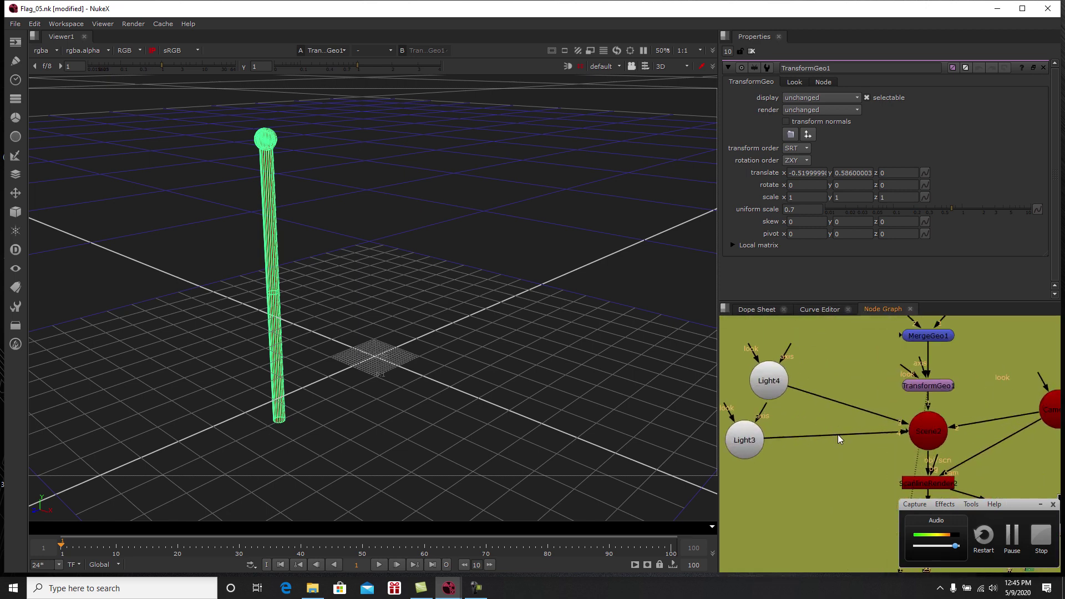
left_click_drag(746, 423, 754, 434)
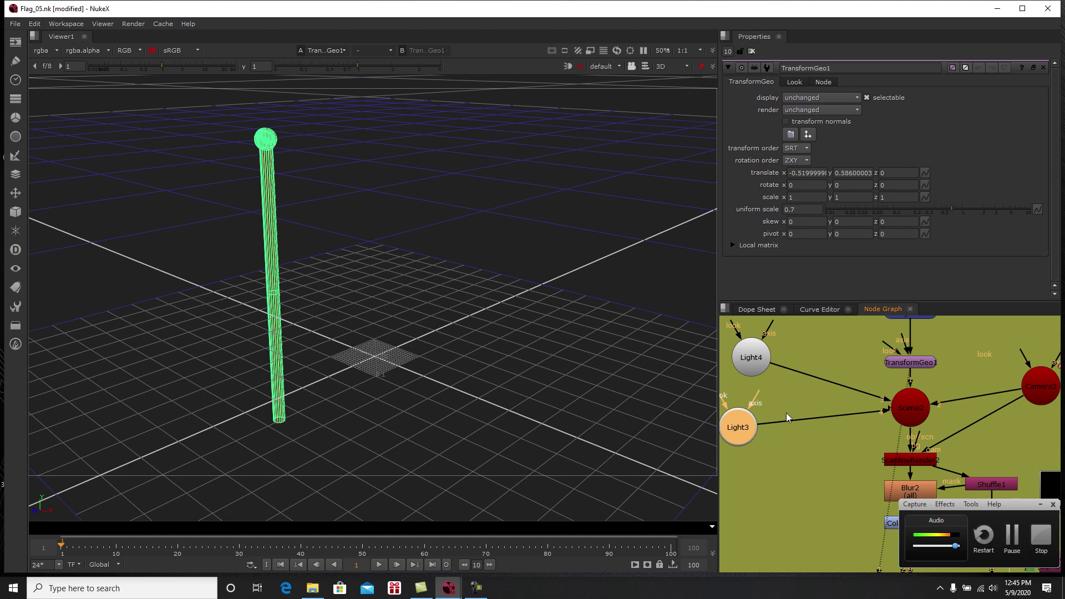
middle_click_drag(786, 413, 773, 402)
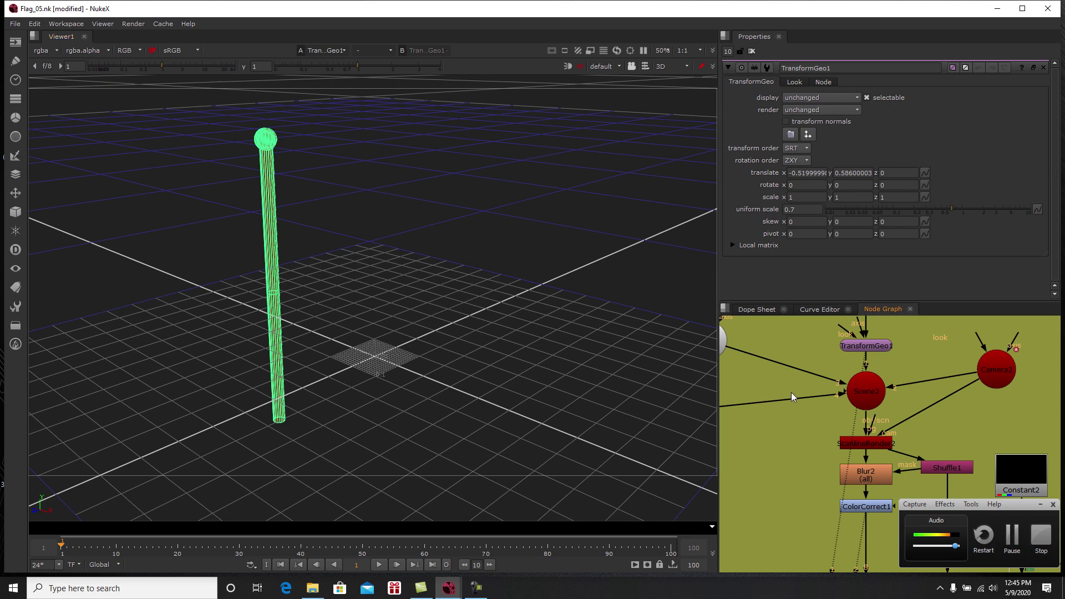
scroll(811, 414, "down", 2)
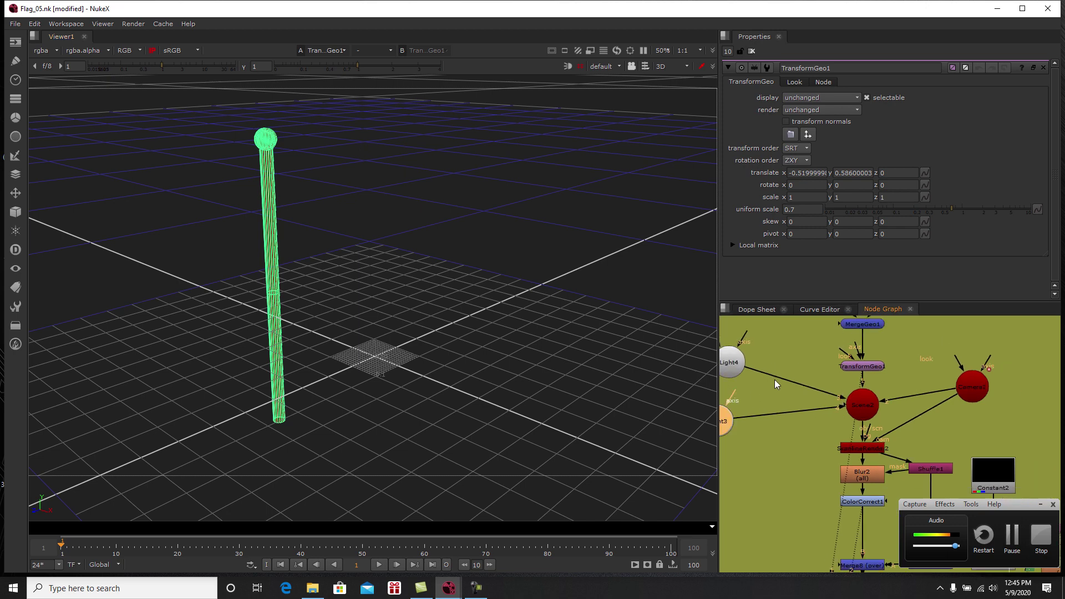
Step: Add a new Camera node in the green flag group, in the empty area below and beside Camera1
middle_click_drag(951, 403, 833, 411)
scroll(844, 430, "down", 1)
scroll(929, 414, "down", 2)
scroll(870, 414, "down", 1)
middle_click_drag(956, 411, 962, 390)
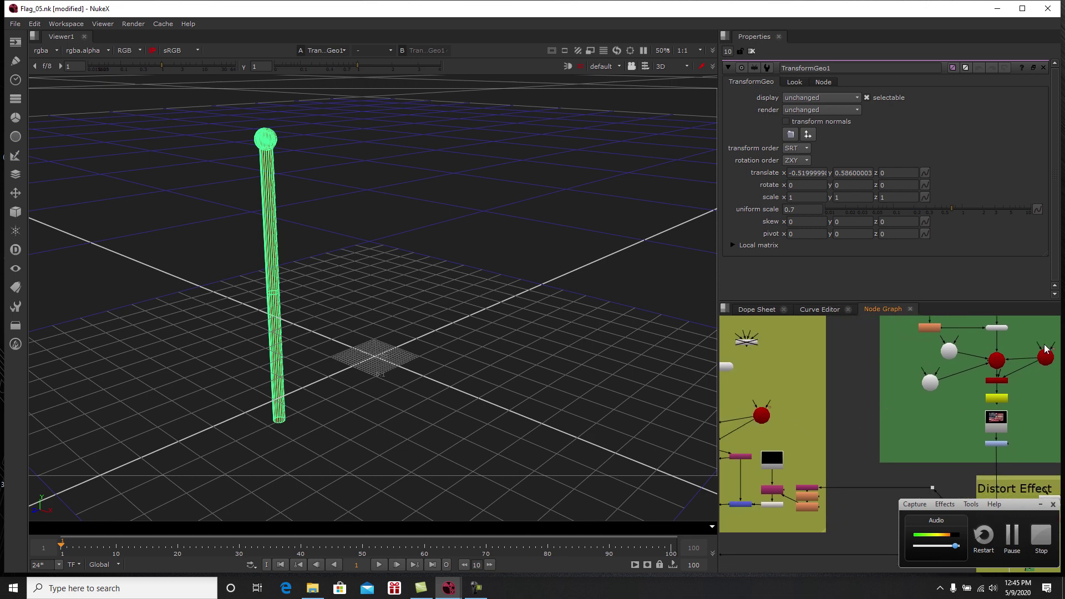
middle_click_drag(827, 412, 810, 414)
middle_click_drag(903, 409, 802, 434)
scroll(867, 414, "up", 1)
scroll(973, 369, "up", 2)
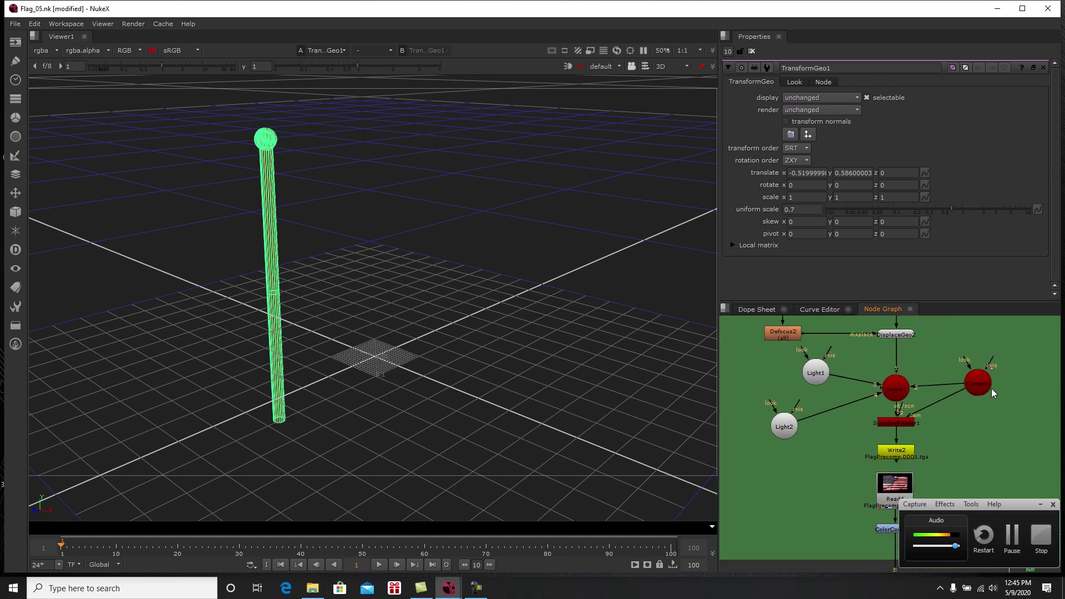
middle_click_drag(1037, 426, 953, 420)
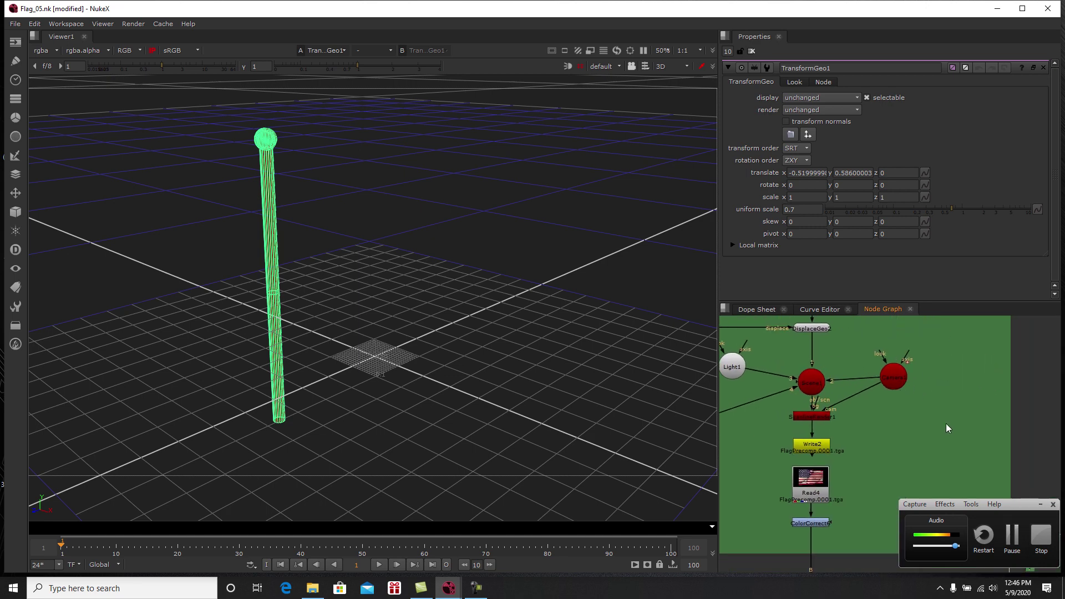
key("Tab")
type("cam")
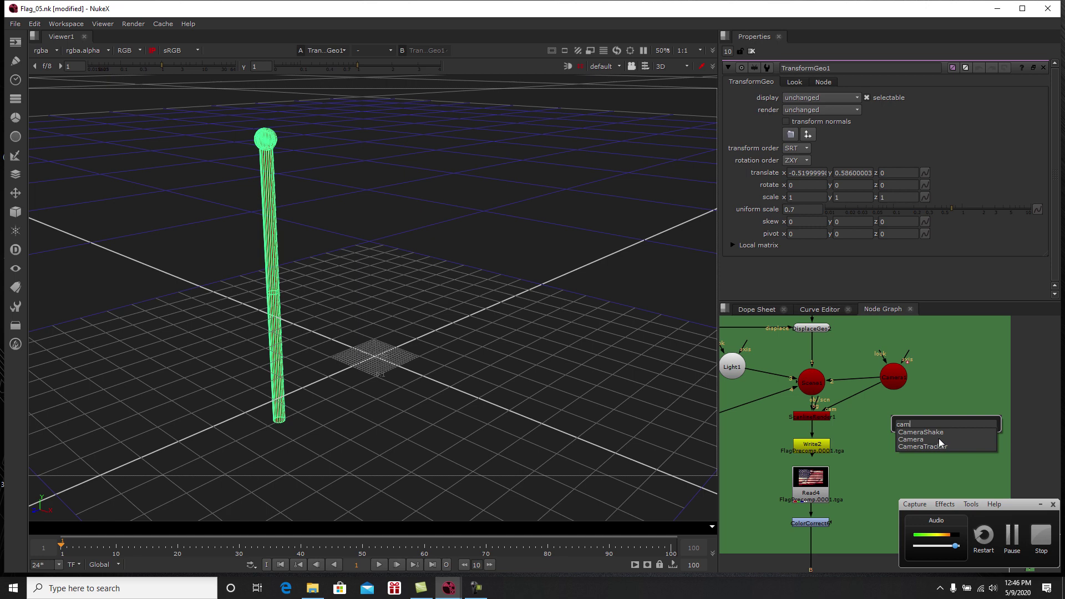
left_click(938, 438)
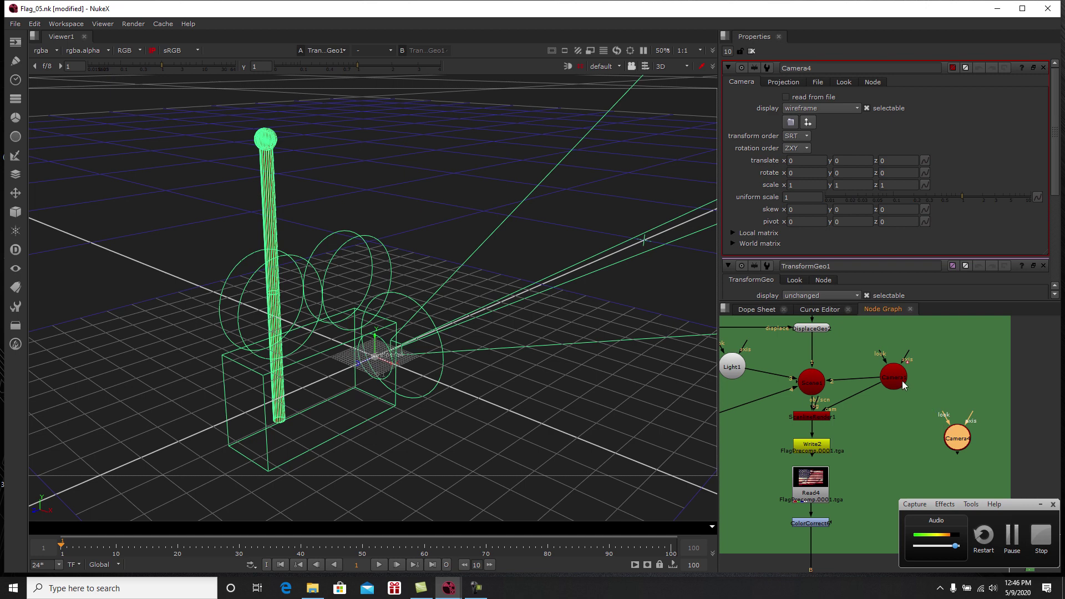
scroll(916, 408, "up", 2)
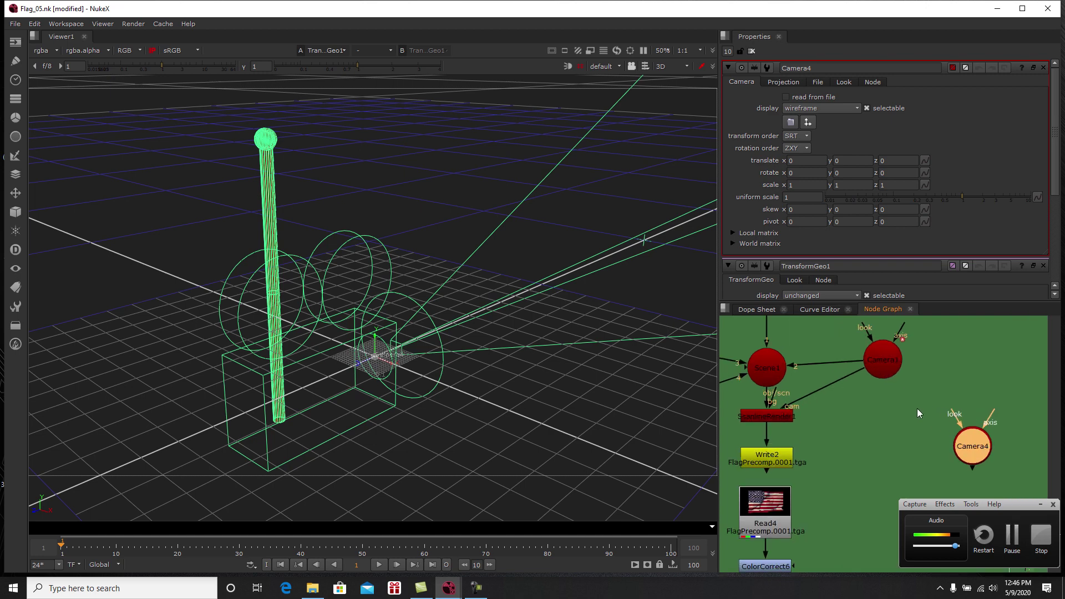
left_click_drag(973, 447, 966, 439)
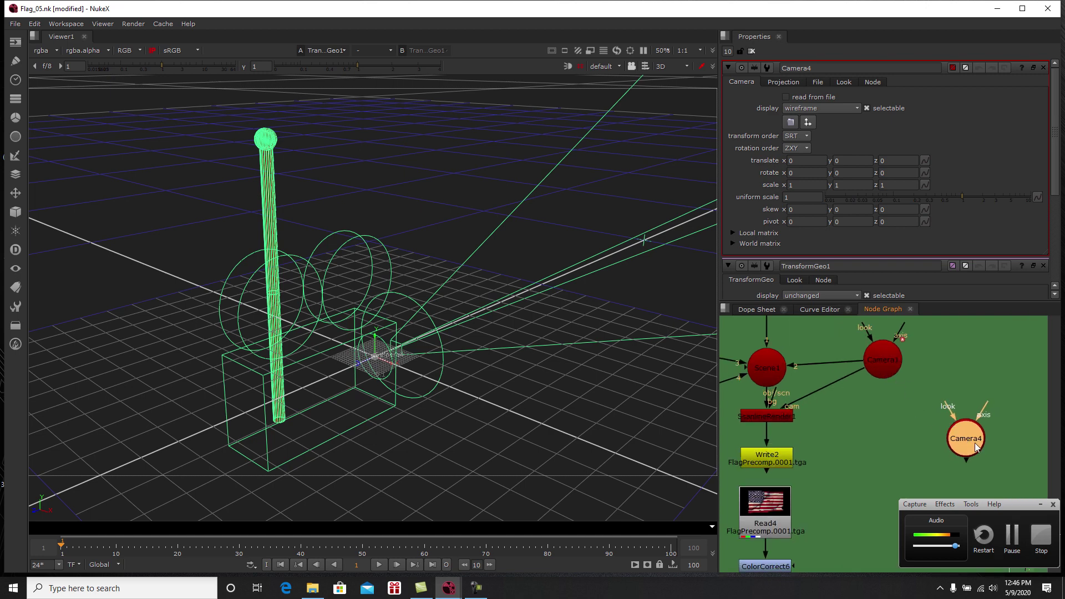
Step: Limit the number of open property panels to 2 and open the properties of Camera1
double_click(727, 52)
type("2")
left_click_drag(1055, 153, 1057, 179)
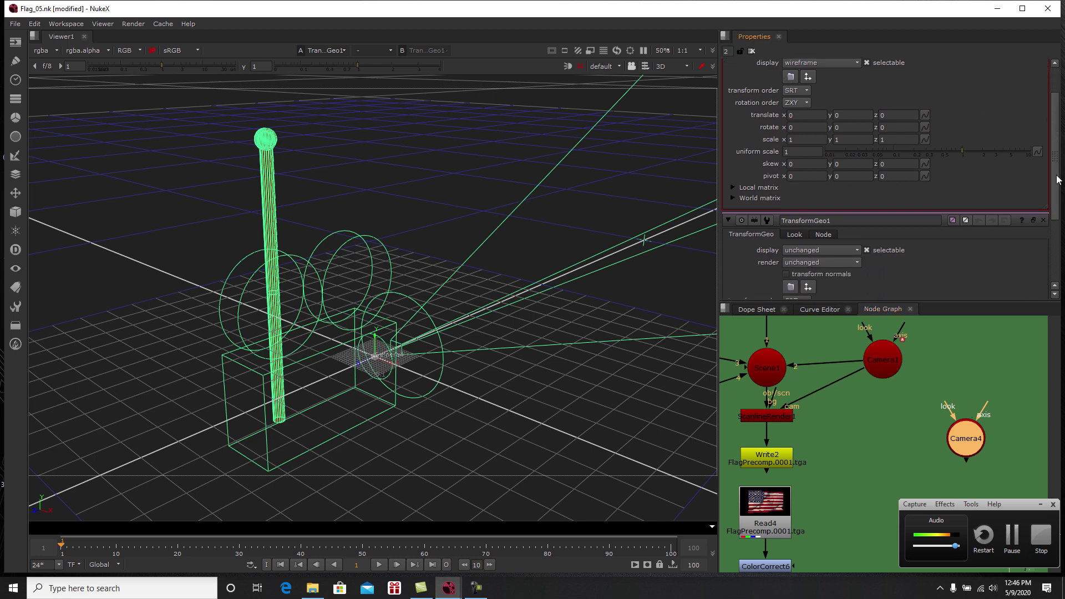
left_click(893, 365)
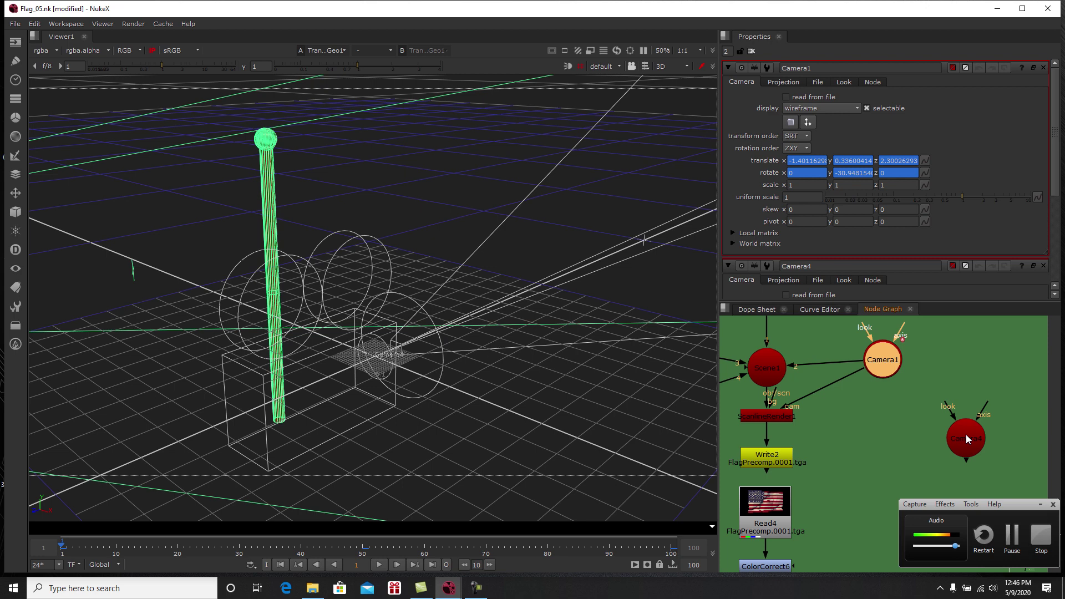
Step: Duplicate Camera1 and place the copy beside it, above the new Camera4 node
middle_click_drag(971, 359, 918, 366)
left_click(917, 366)
key("ctrl+v")
left_click_drag(922, 369, 950, 372)
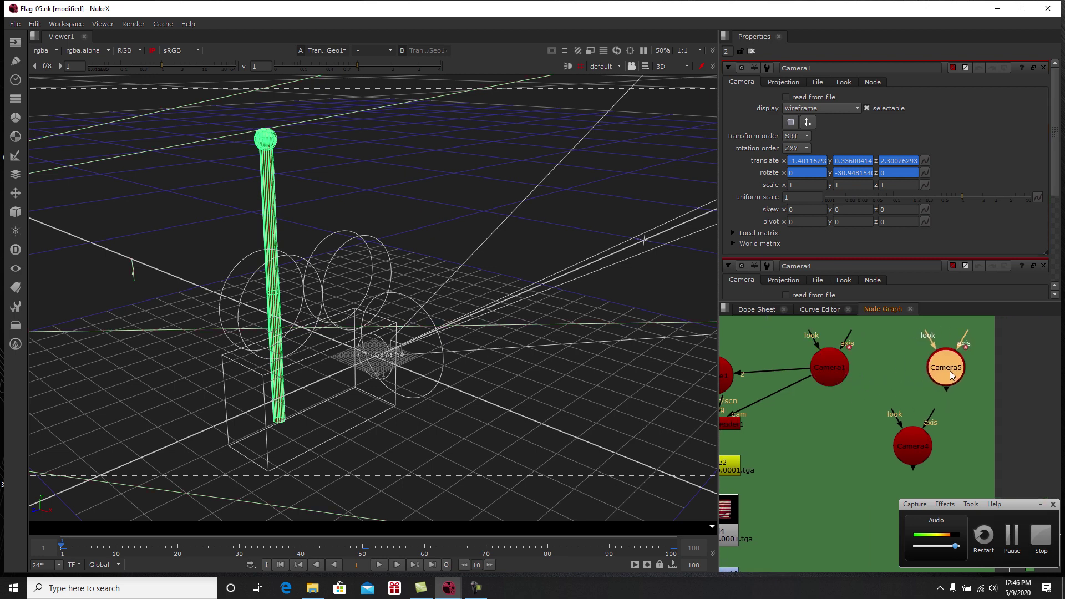
Step: Close all property panels, then open the properties of Camera4 and Camera5 together
left_click(751, 50)
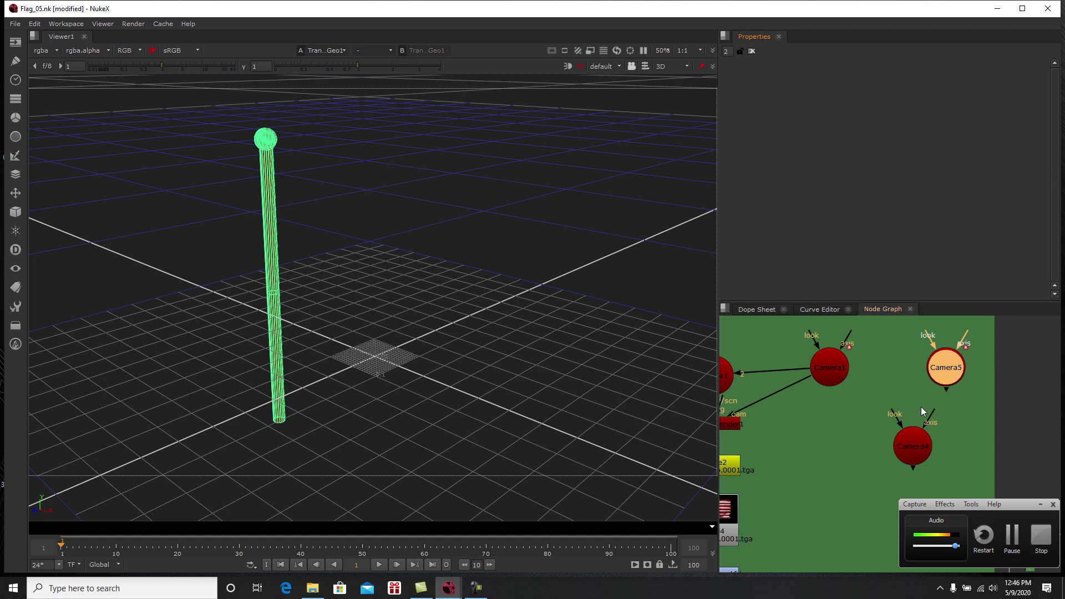
double_click(917, 440)
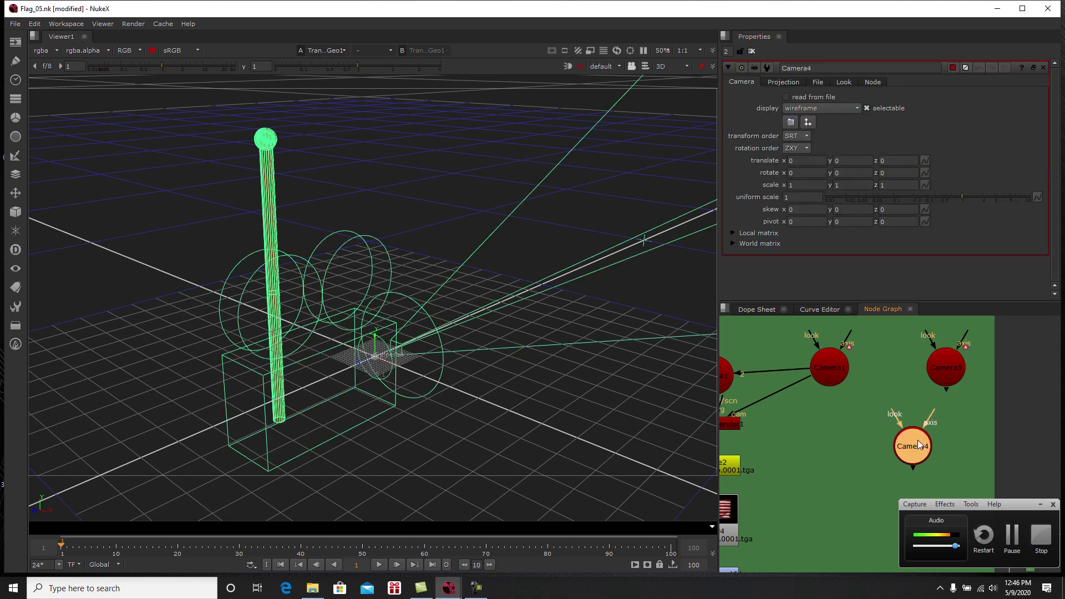
double_click(950, 368)
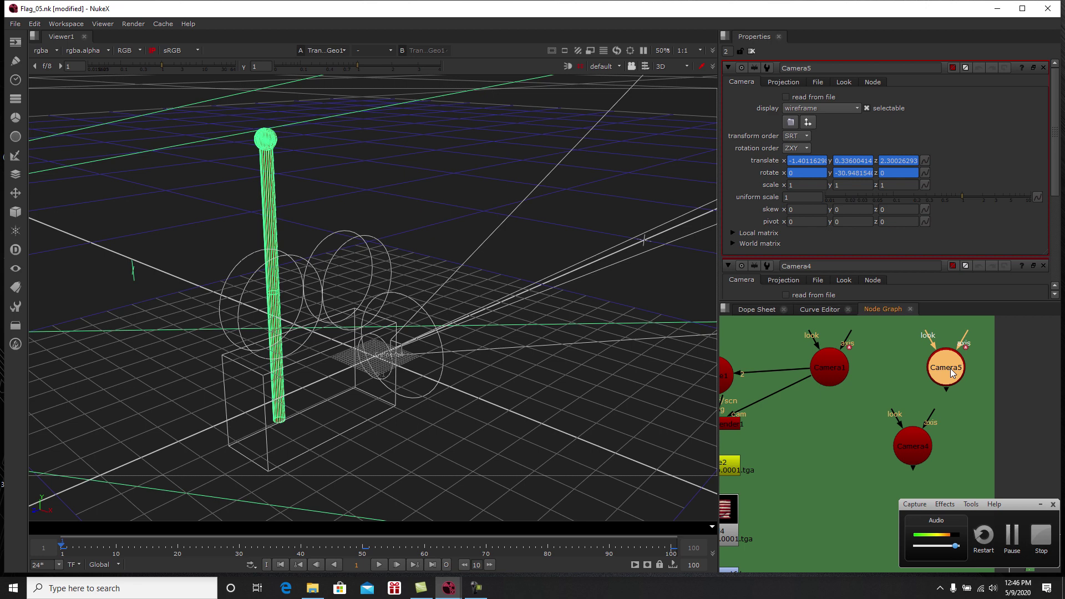
left_click_drag(1055, 193, 1053, 238)
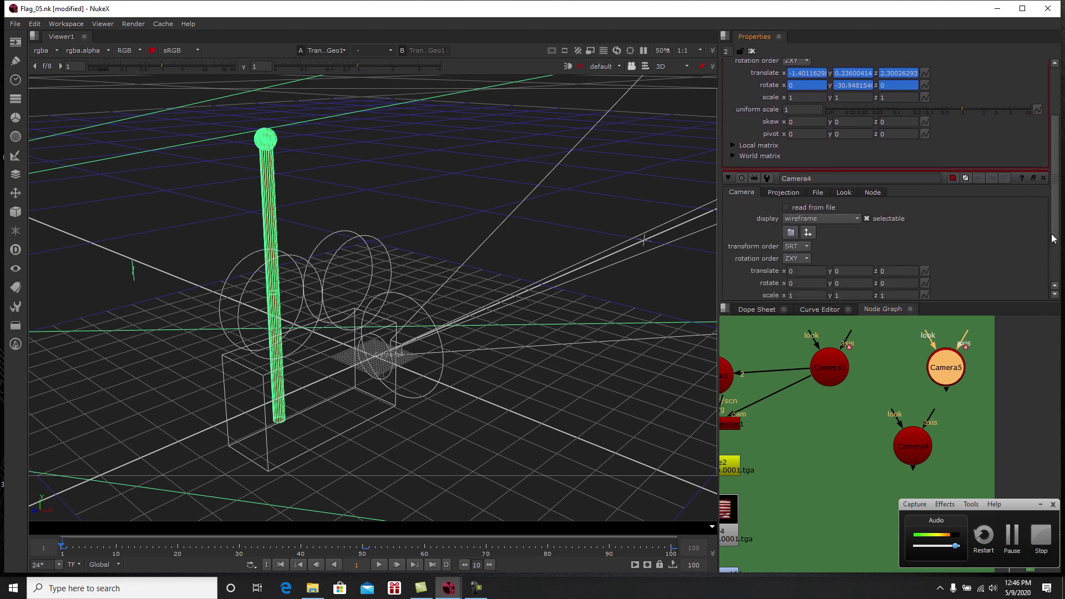
Step: Link Camera4's translate x, y and z values to the matching translate values of Camera5
left_click(807, 72)
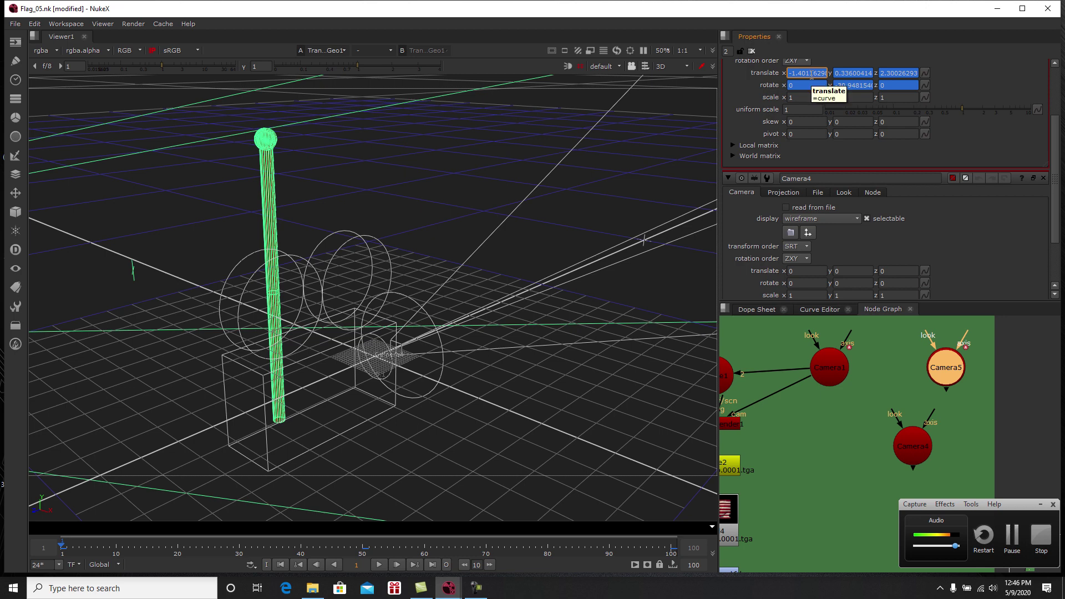
left_click_drag(826, 207, 812, 272, "ctrl")
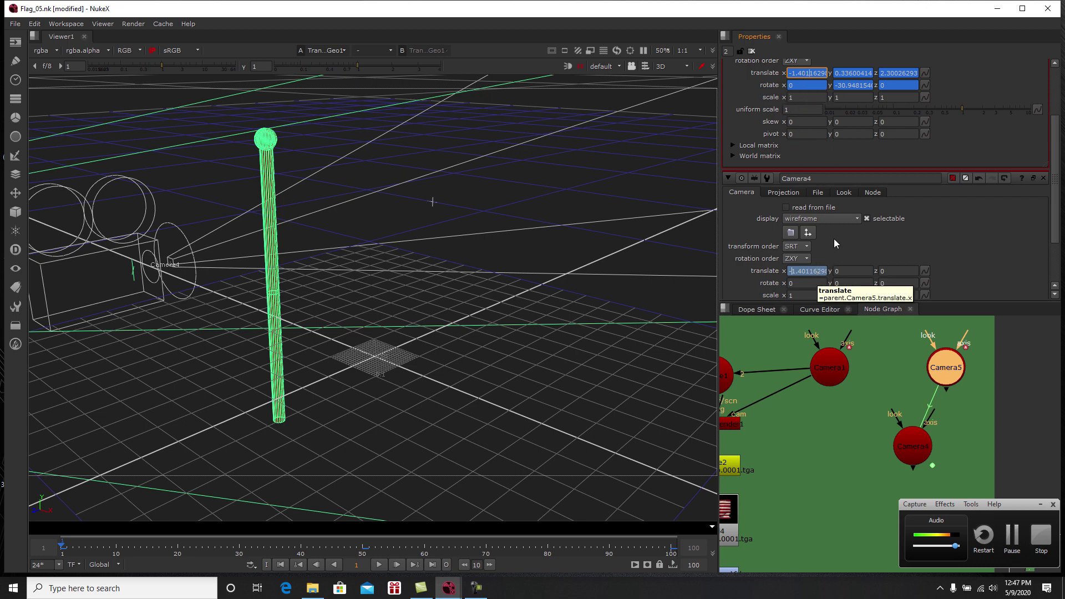
left_click(851, 73)
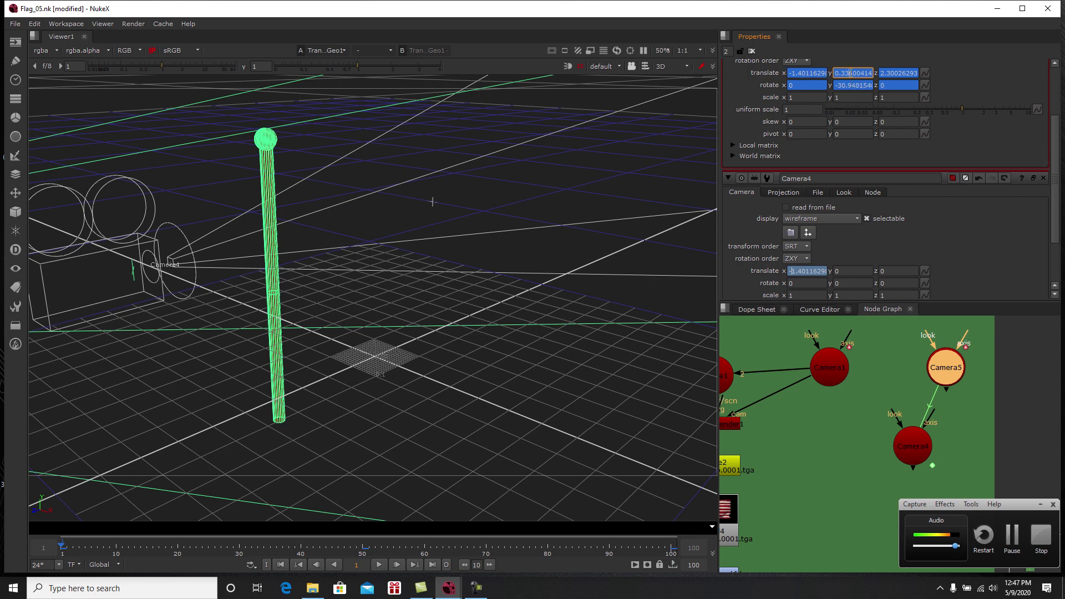
left_click_drag(1057, 126, 1057, 125)
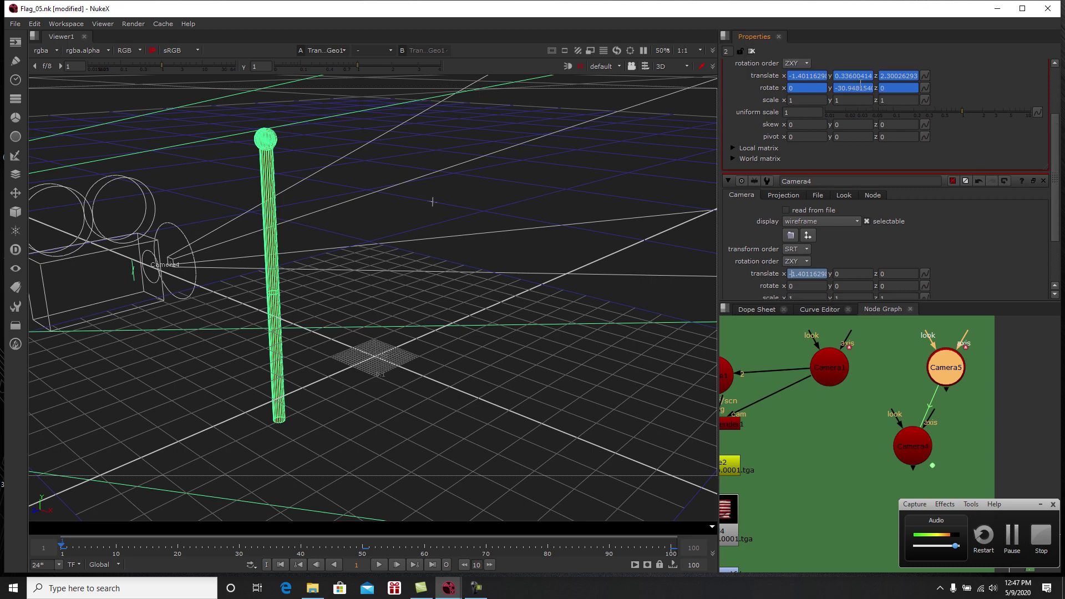
left_click(854, 76)
left_click_drag(855, 75, 852, 275, "ctrl")
left_click(897, 76)
left_click_drag(897, 76, 903, 274, "ctrl")
Step: Link Camera4's rotate x, y and z values to the matching rotate values of Camera5
left_click(808, 88)
left_click_drag(810, 101, 813, 284, "ctrl")
left_click(855, 89)
left_click_drag(857, 90, 858, 286, "ctrl")
left_click(896, 90)
left_click_drag(900, 88, 897, 284, "ctrl")
Step: Reposition the Camera4 node below Camera5, keeping the expression link between them easy to see
scroll(882, 380, "down", 2)
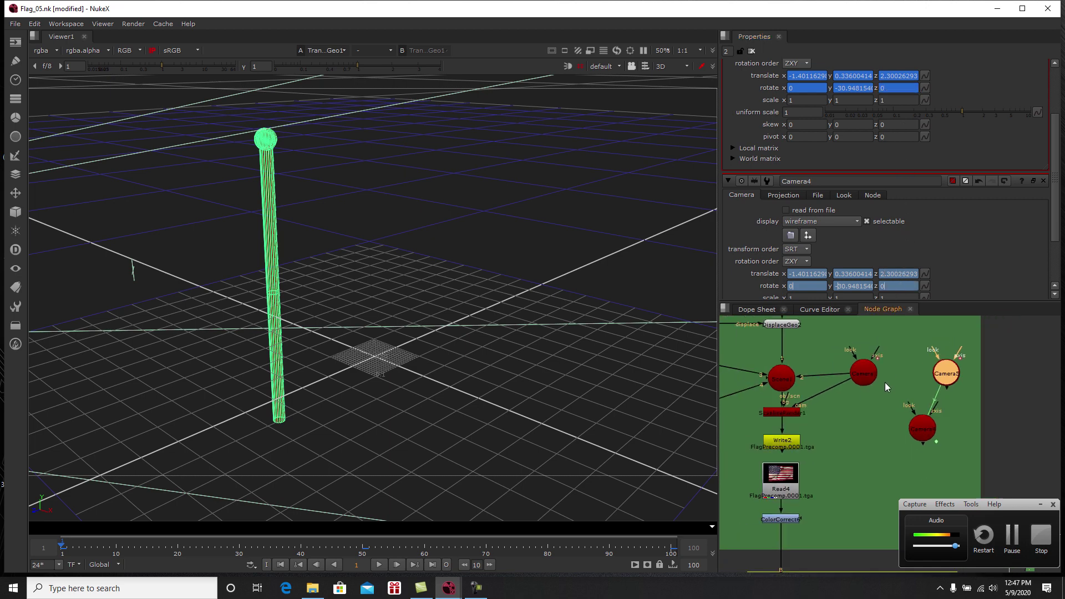
left_click_drag(920, 429, 974, 433)
scroll(895, 427, "up", 2)
left_click_drag(894, 428, 776, 465)
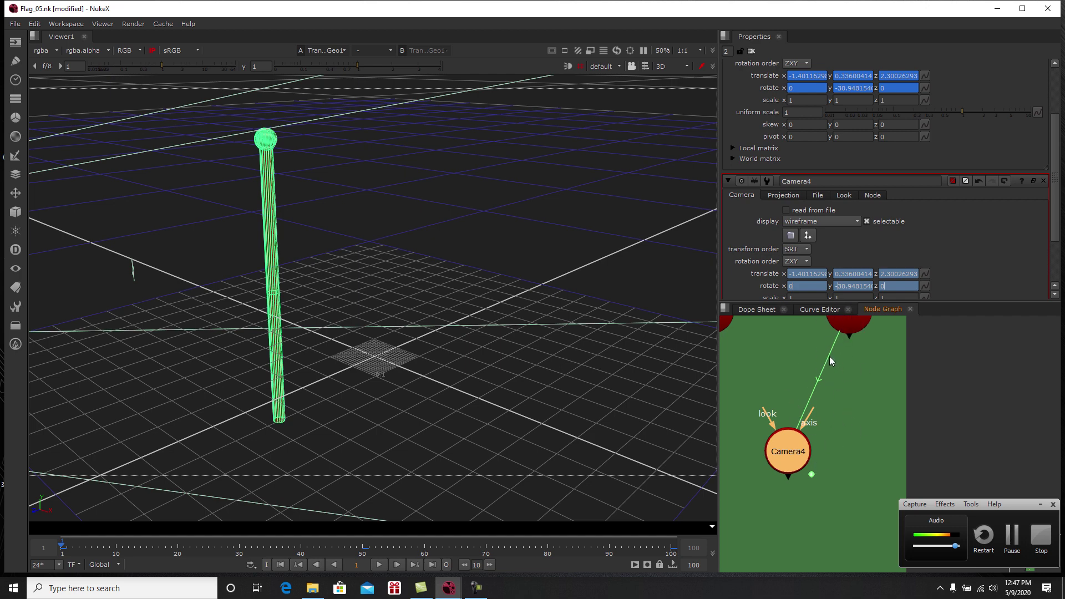
Step: Test the camera link by changing Camera5's rotate x to 1 and back to 0
left_click(795, 286)
left_click(792, 90)
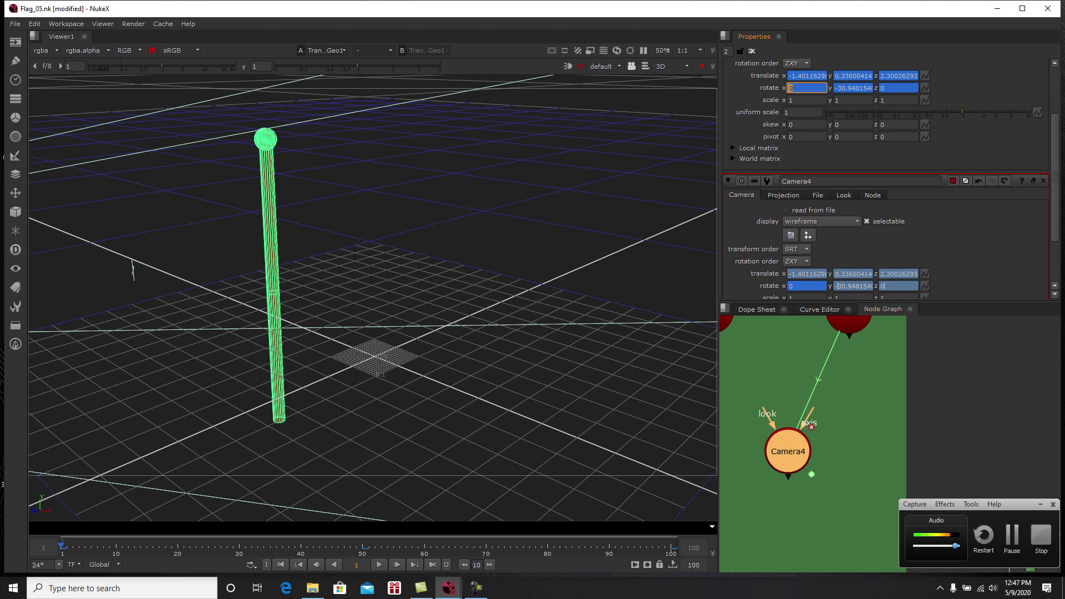
key("Up")
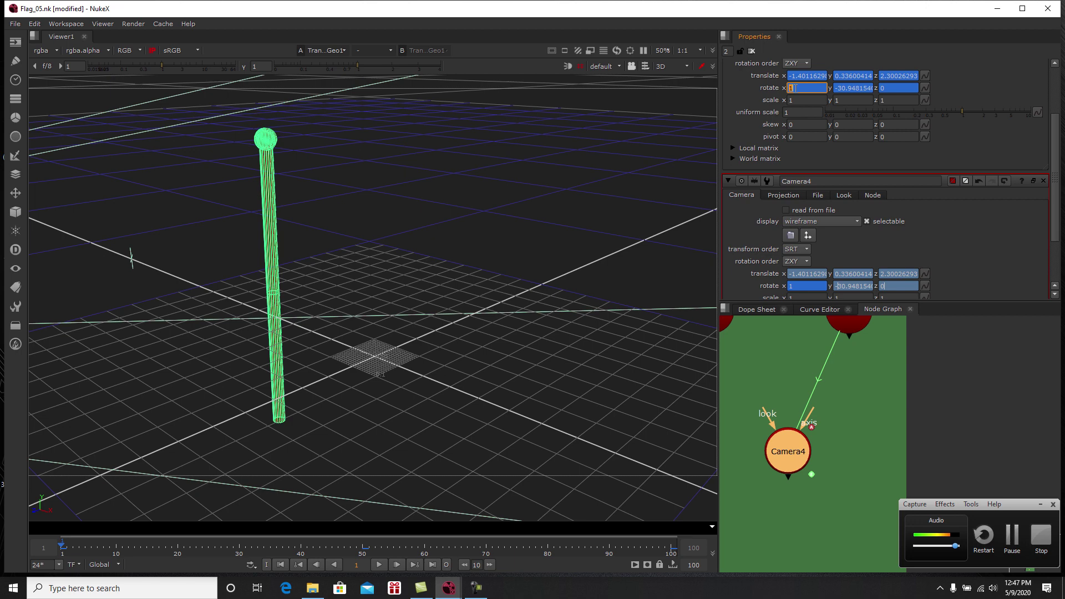
key("Down")
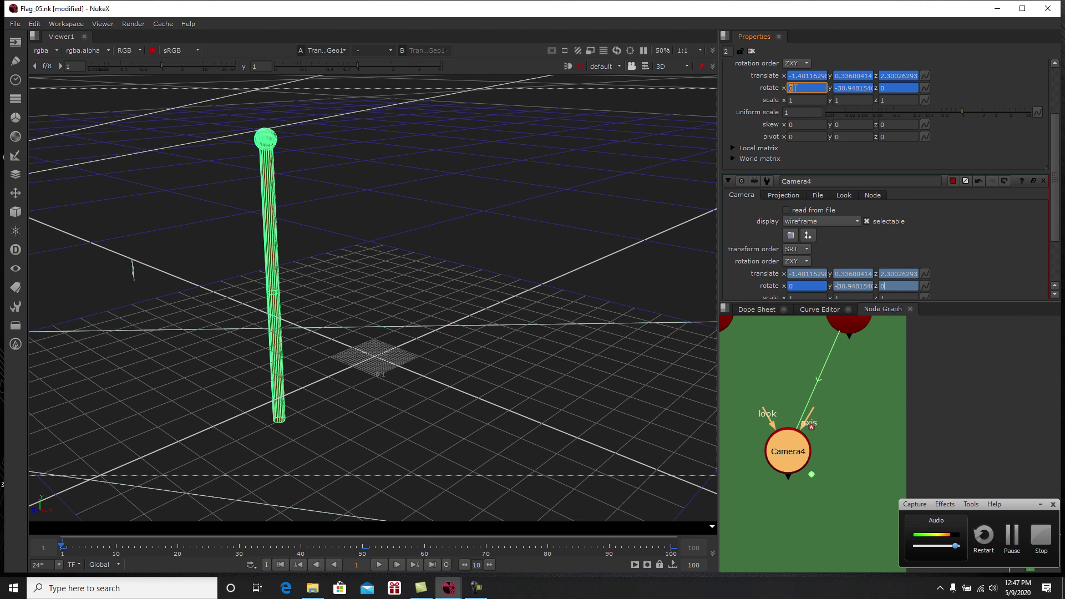
Step: Move the Camera5 node closer to Camera1, directly above Camera4
scroll(870, 353, "down", 4)
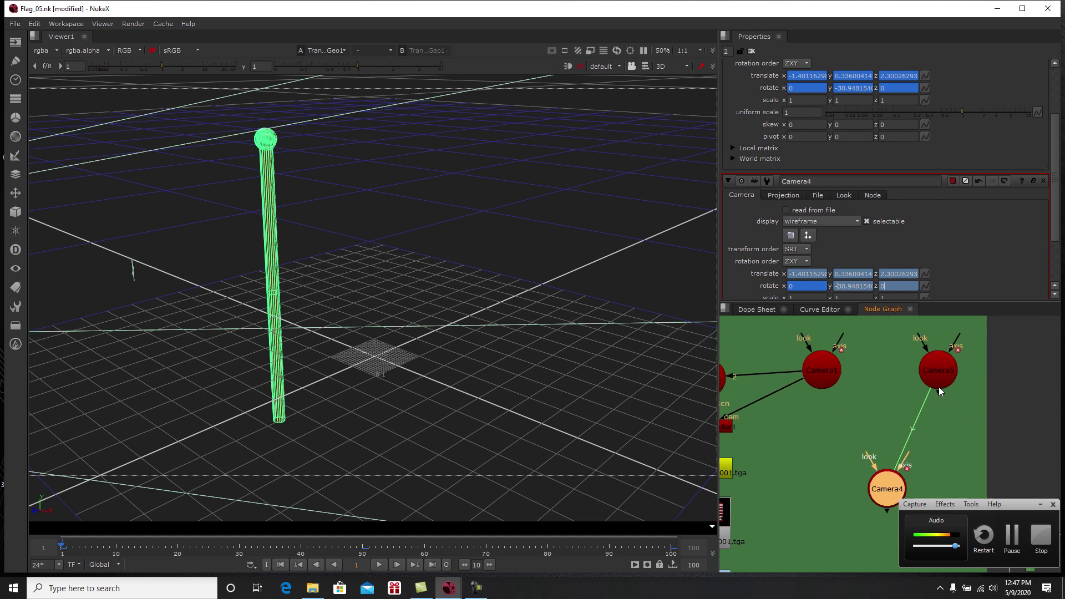
left_click_drag(924, 366, 885, 374)
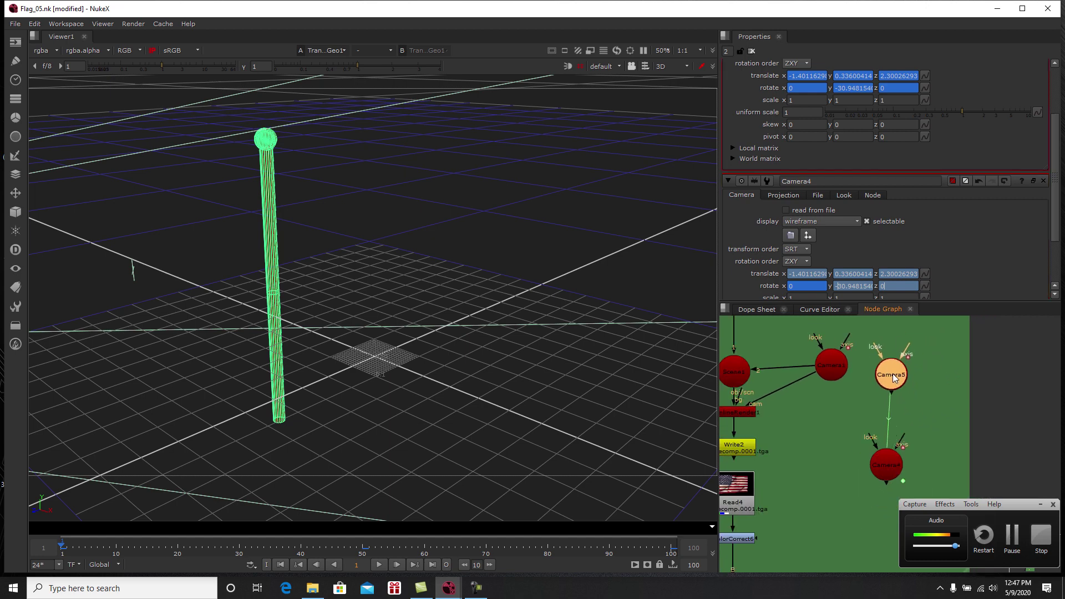
scroll(893, 417, "down", 5)
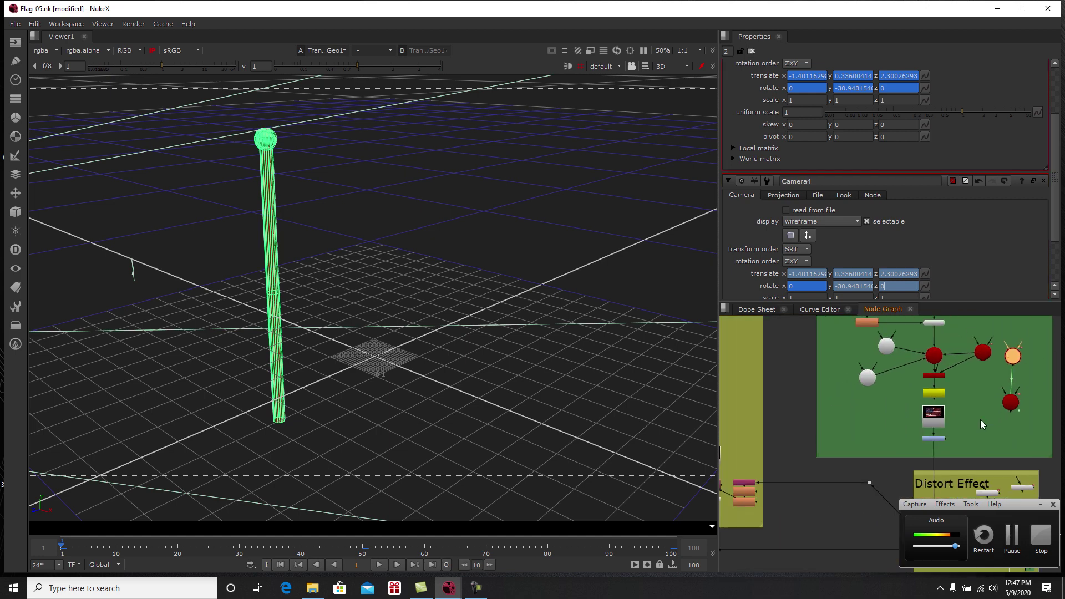
Step: Nudge the Camera4 node into line directly beneath Camera5
mouse_move(1004, 417)
left_mouse_down()
mouse_move(783, 424)
mouse_move(810, 419)
mouse_move(812, 437)
mouse_move(788, 396)
mouse_move(796, 382)
mouse_move(787, 387)
mouse_move(1007, 415)
mouse_move(1013, 406)
left_mouse_up()
middle_click_drag(1012, 406, 980, 401)
scroll(979, 401, "up", 4)
left_click_drag(980, 401, 973, 404)
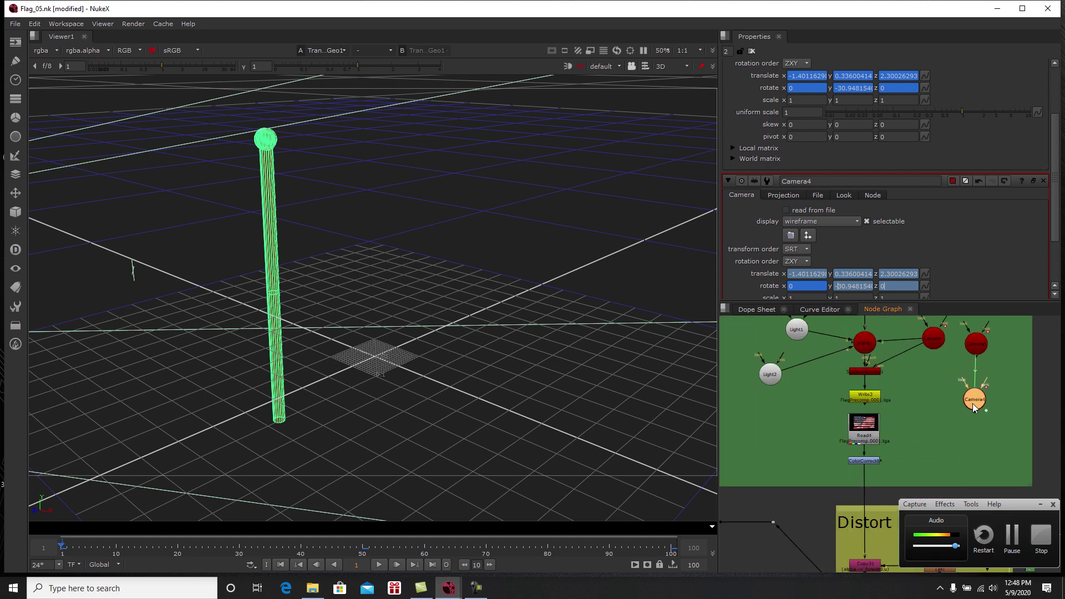
scroll(964, 418, "down", 4)
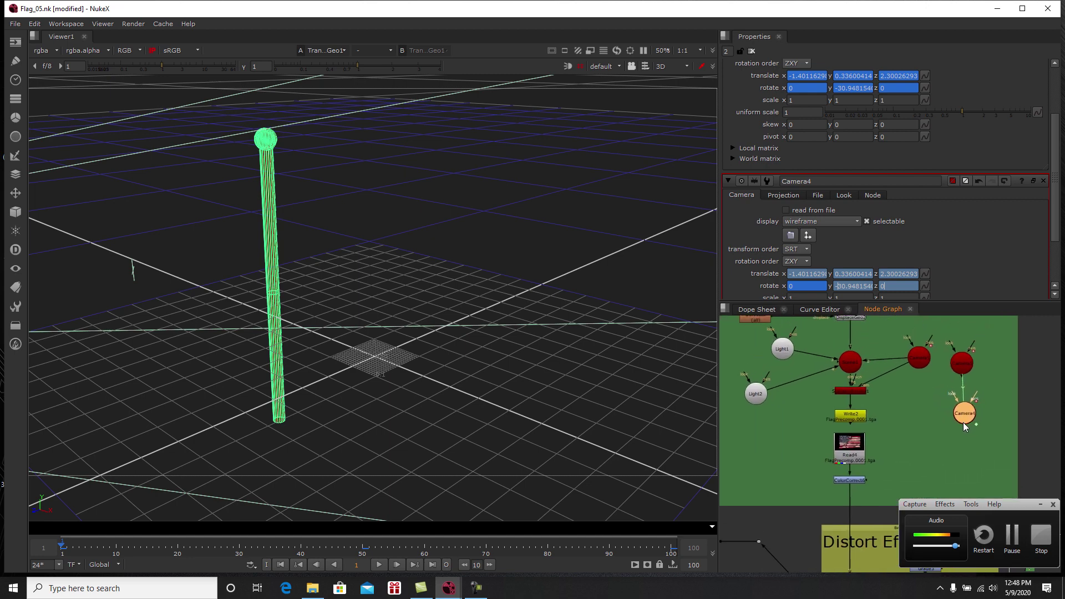
Step: Delete both the Camera5 node and the Camera4 node linked to it, accepting the loss of the expression source
scroll(982, 427, "up", 4)
left_click_drag(985, 435, 927, 324)
key("Delete")
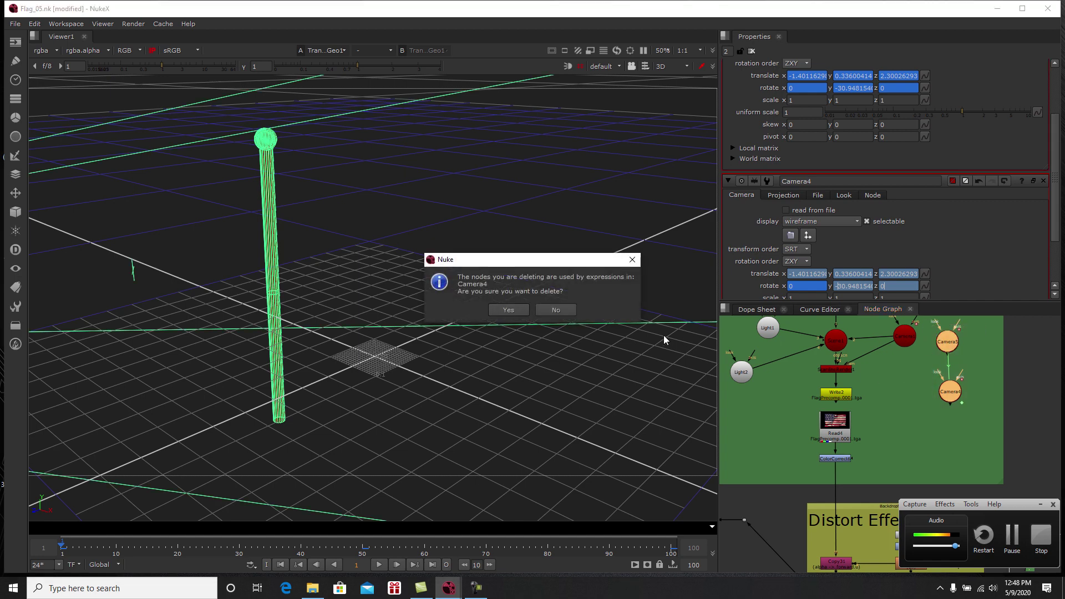
left_click(508, 309)
Step: Compare the outputs of ScanlineRender2 and Scene2 in the viewer, ending on ScanlineRender2
scroll(840, 406, "down", 3)
scroll(793, 426, "up", 5)
scroll(793, 425, "up", 4)
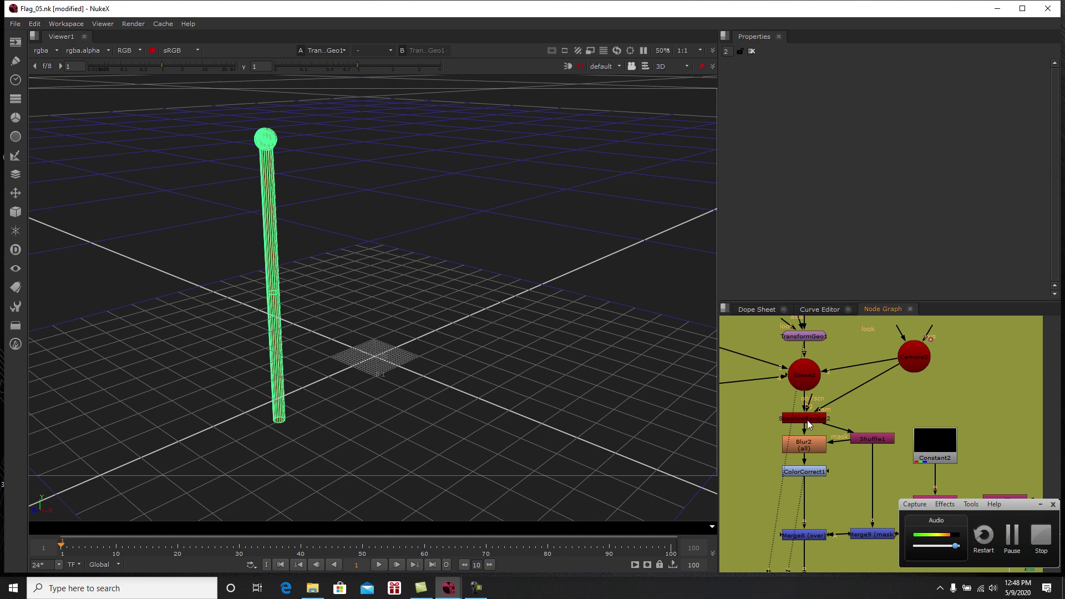
left_click(806, 421)
key("1")
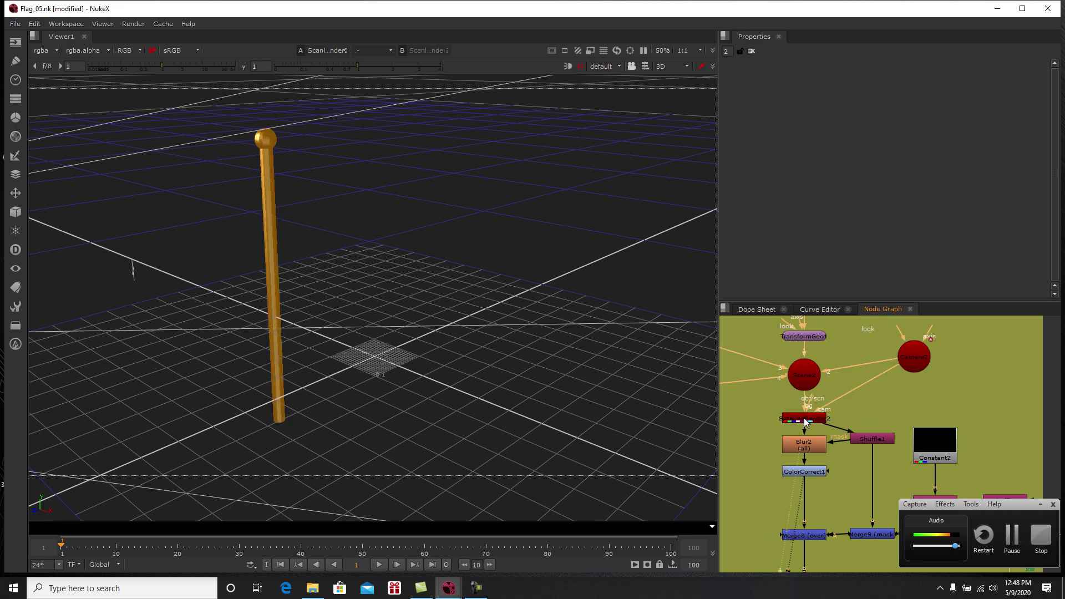
middle_click_drag(810, 380, 865, 396)
left_click(865, 396)
key("1")
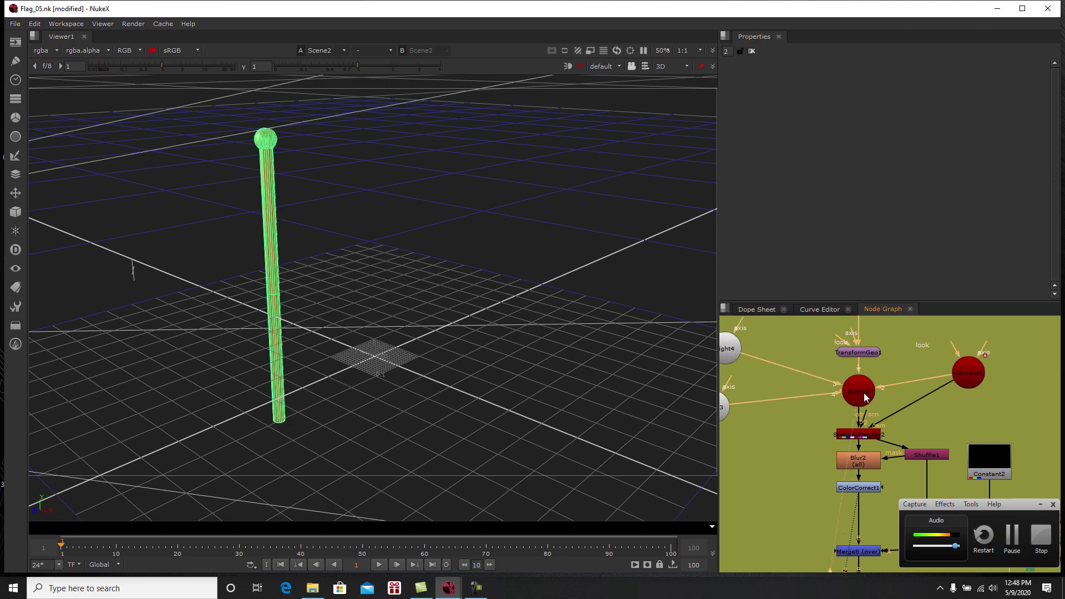
left_click(865, 435)
key("1")
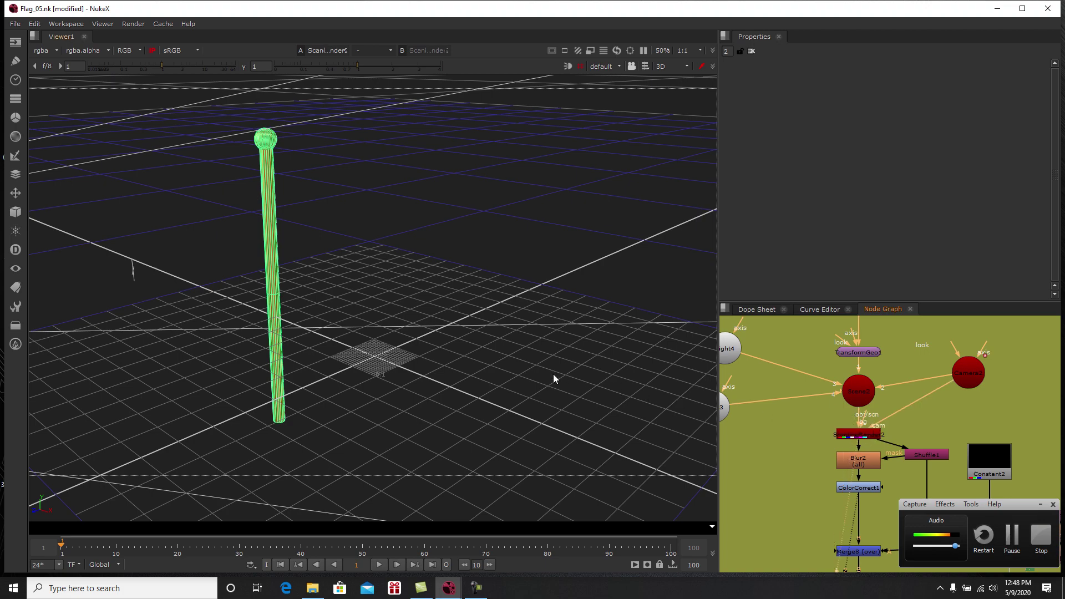
Step: Examine the flag pole's shading in the 3D view with the BasicMaterial1 settings open
mouse_move(544, 367)
middle_mouse_down("alt")
mouse_move(459, 368)
mouse_move(550, 350)
middle_mouse_up("alt")
left_click(525, 344)
left_click_drag(525, 344, 524, 317, "ctrl")
middle_click_drag(868, 423, 866, 507)
middle_click_drag(855, 323, 861, 425)
double_click(850, 366)
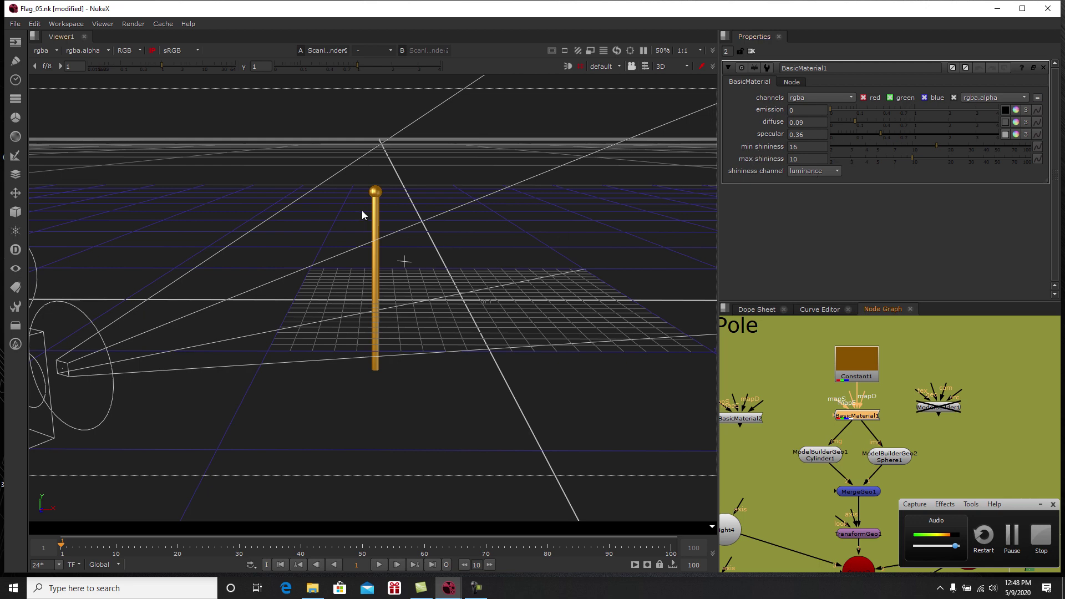
mouse_move(387, 209)
right_mouse_down("alt")
mouse_move(409, 205)
mouse_move(373, 221)
mouse_move(388, 195)
right_mouse_up("alt")
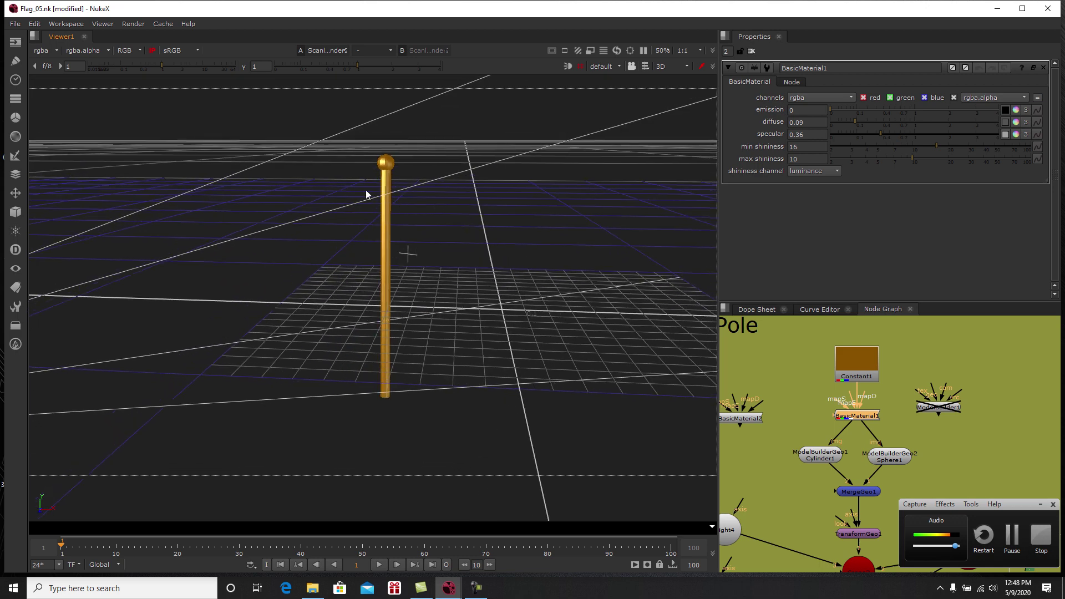
Step: Switch the viewer from 3D to 2D to show the ScanlineRender2 render of the pole
middle_click_drag(844, 438, 840, 354)
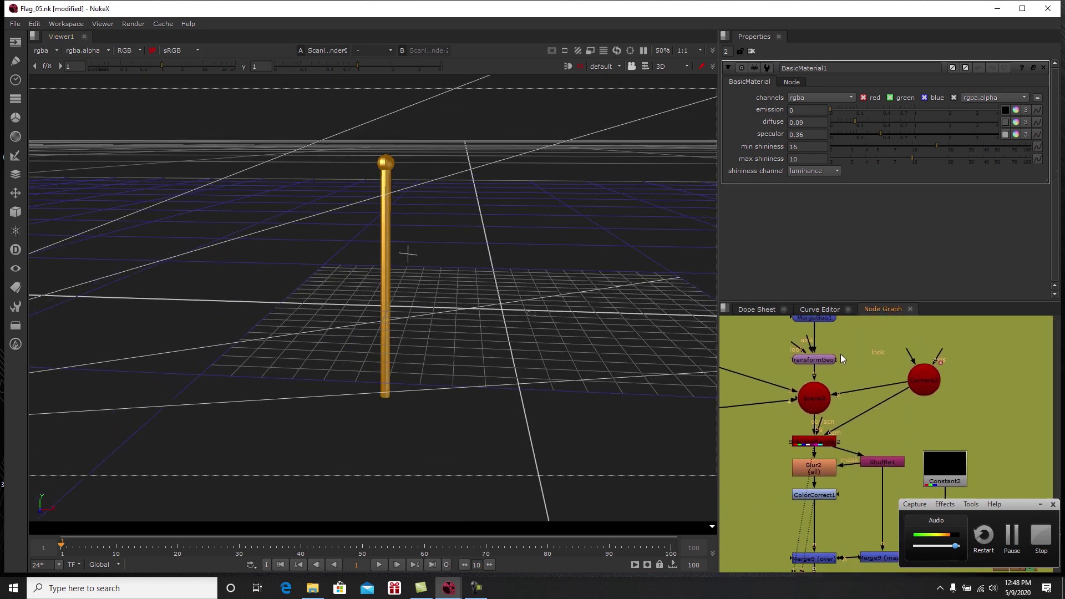
left_click(680, 68)
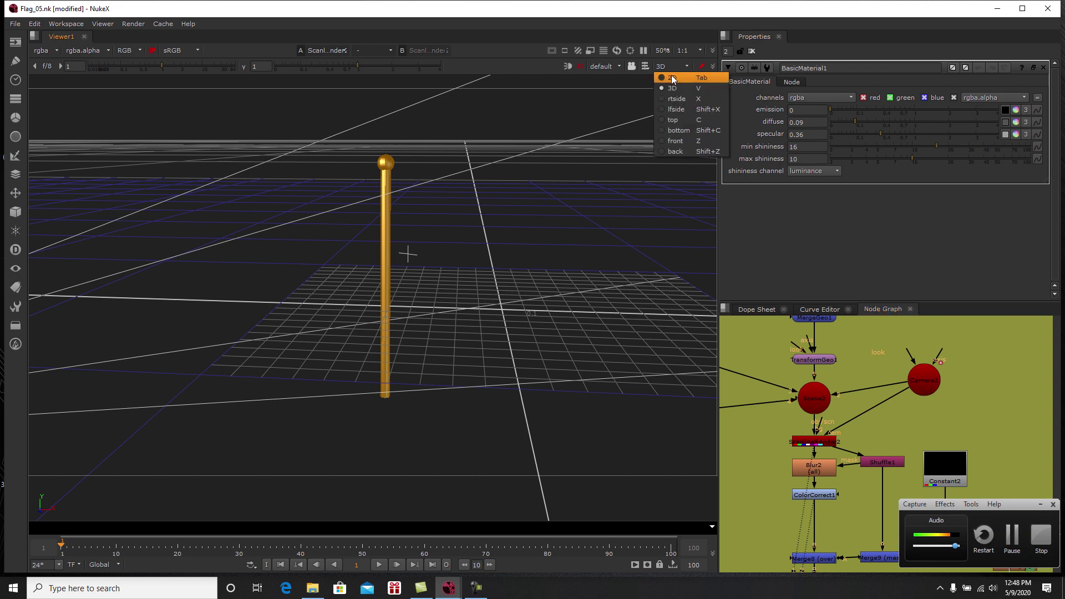
left_click(673, 79)
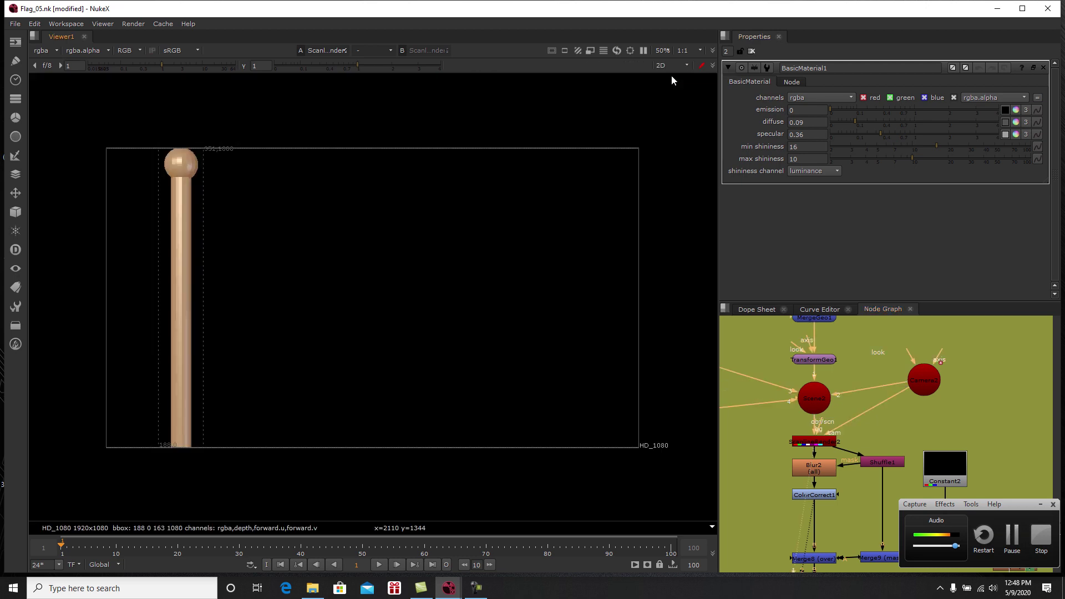
middle_click_drag(821, 448, 832, 400)
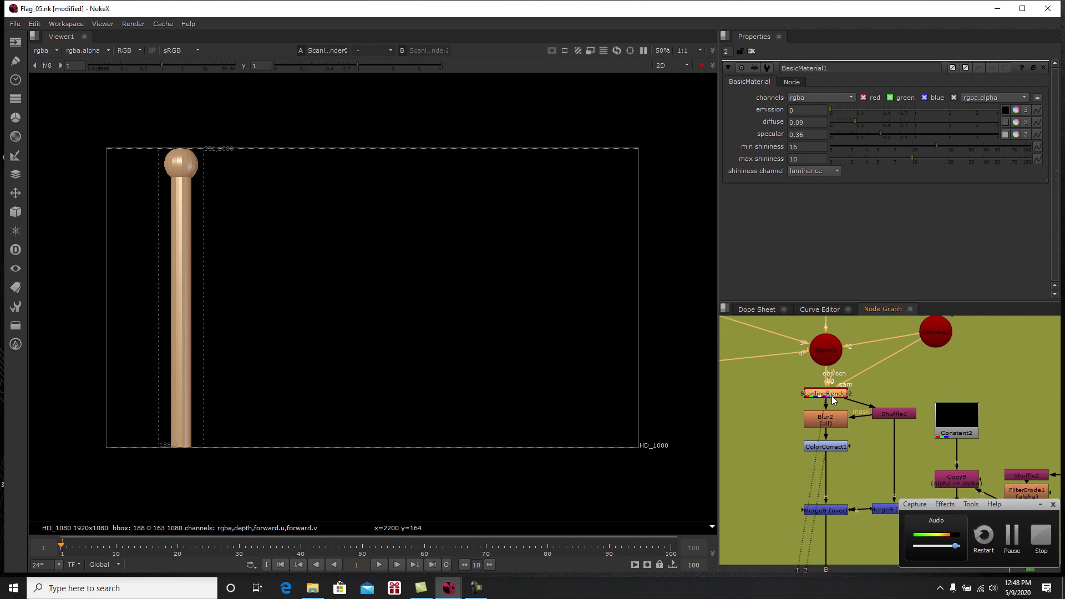
middle_click_drag(831, 398, 815, 412)
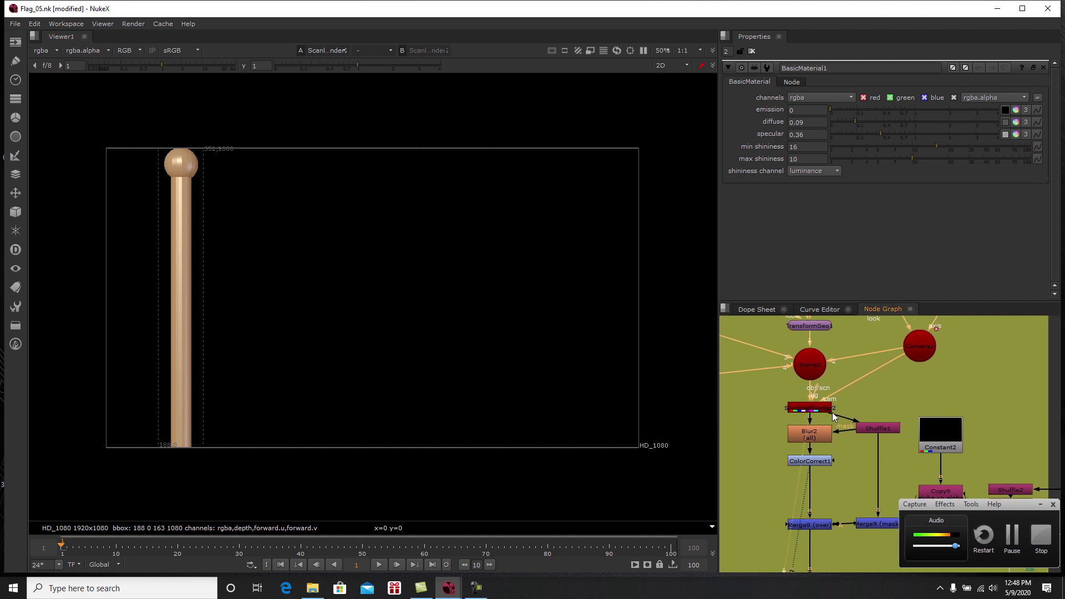
Step: Inspect the rendered pole's ball and upper shaft up close for faceted edges
left_click(815, 434)
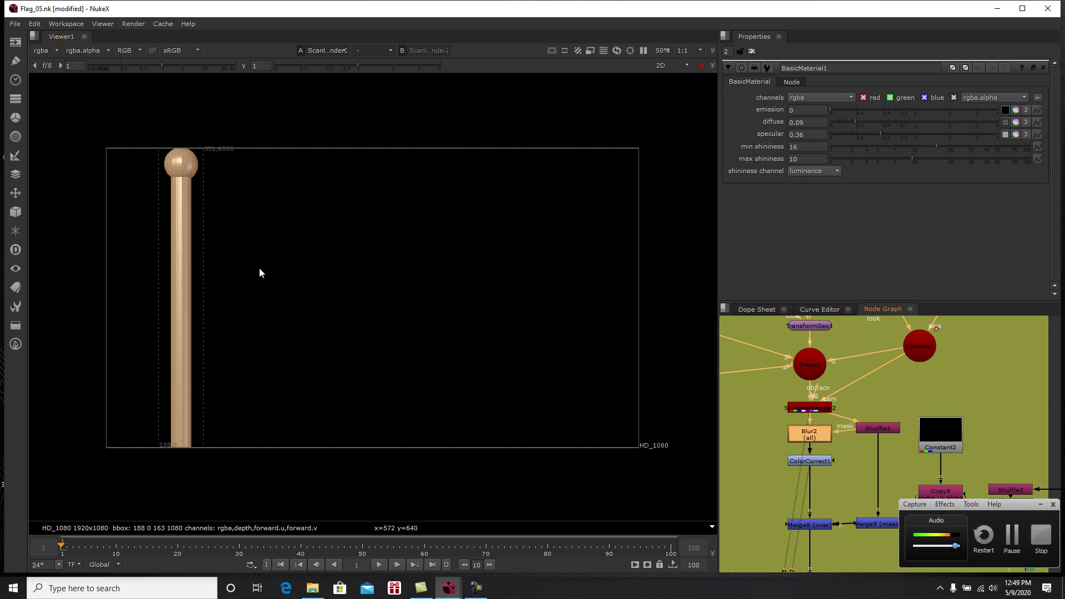
scroll(262, 225, "up", 3)
scroll(269, 210, "up", 2)
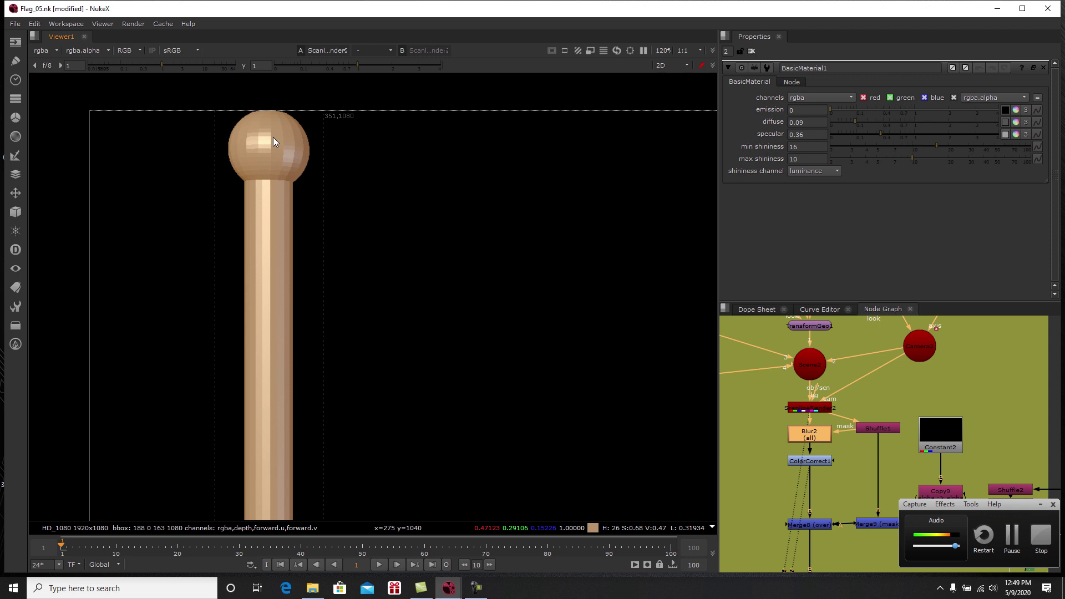
scroll(273, 138, "down", 5)
scroll(227, 163, "up", 1)
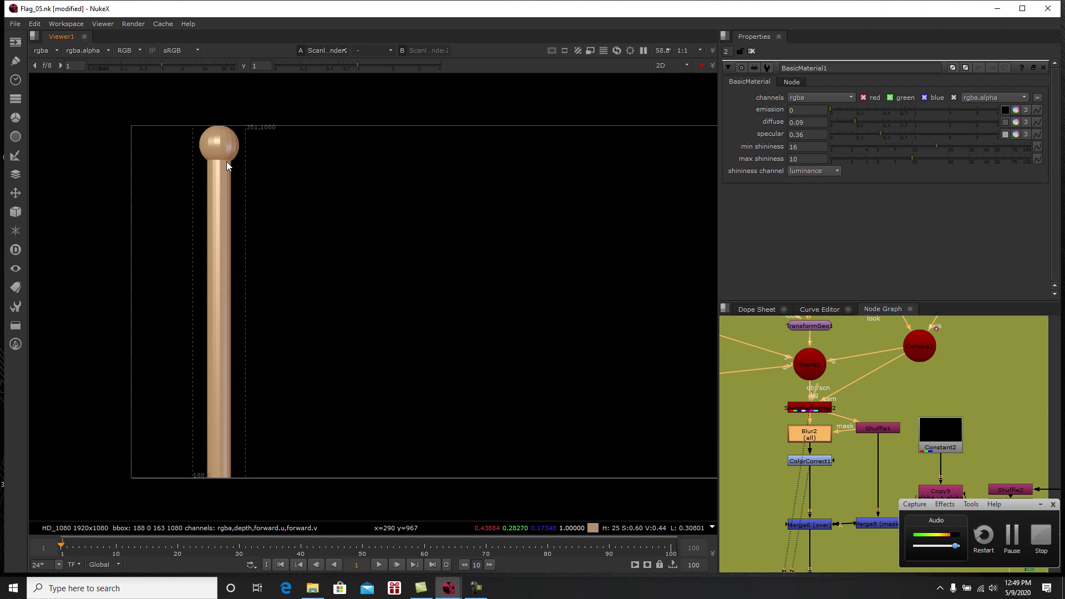
scroll(225, 157, "up", 1)
scroll(226, 160, "down", 1)
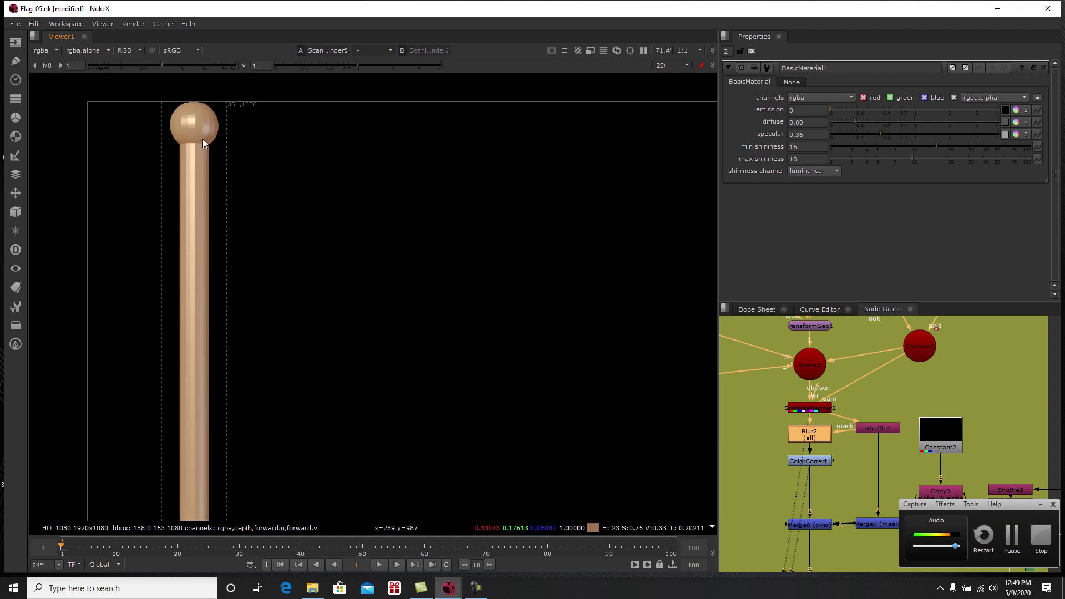
Step: Open the Shuffle1 settings and view the pole's alpha matte that it outputs
middle_click_drag(854, 394, 863, 377)
left_click(818, 393)
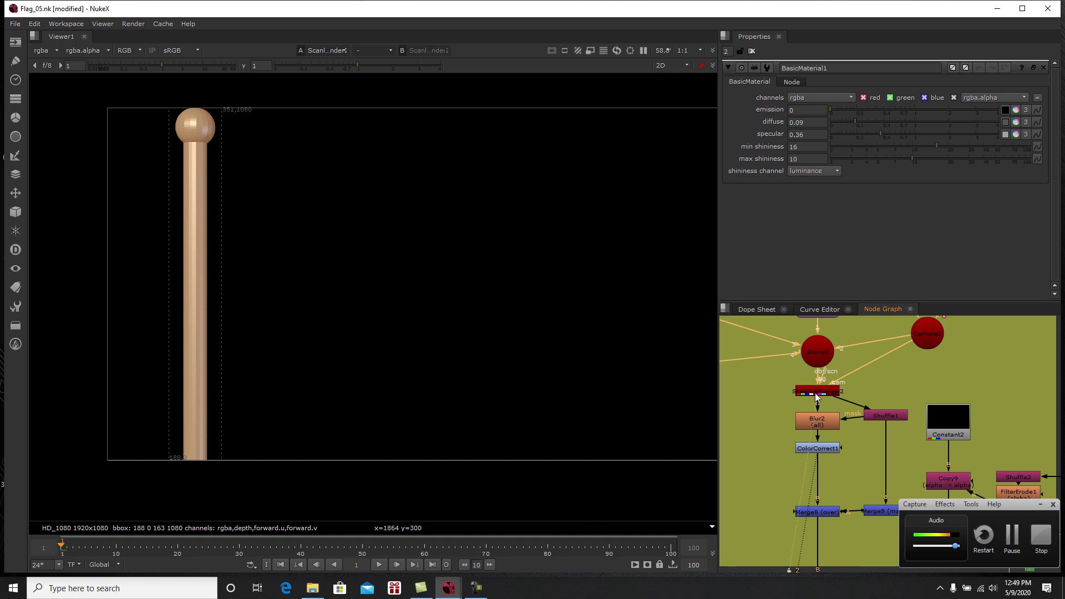
left_click_drag(886, 414, 886, 411)
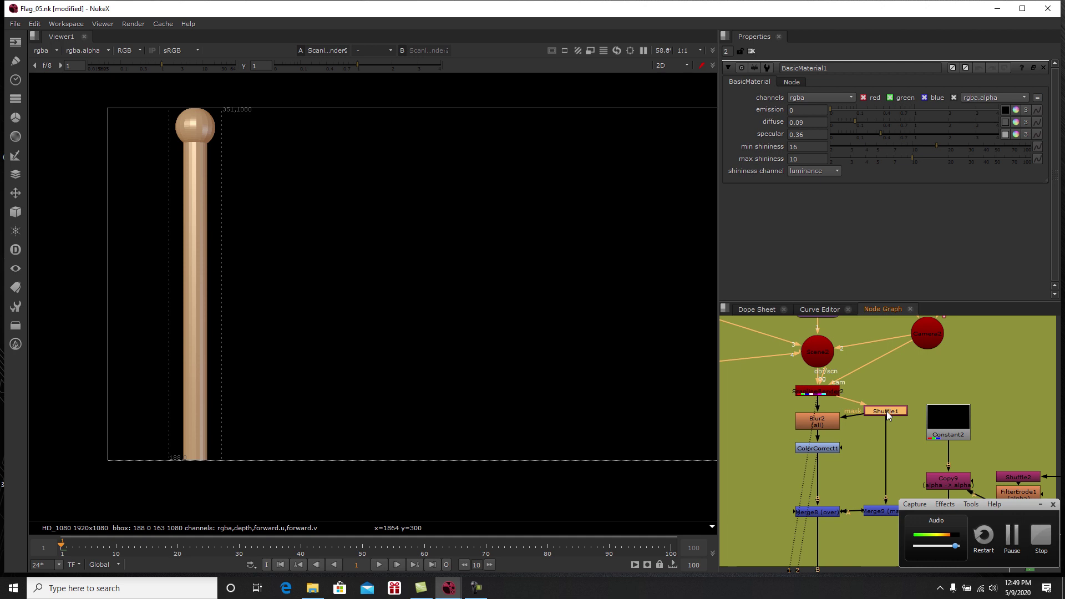
double_click(886, 411)
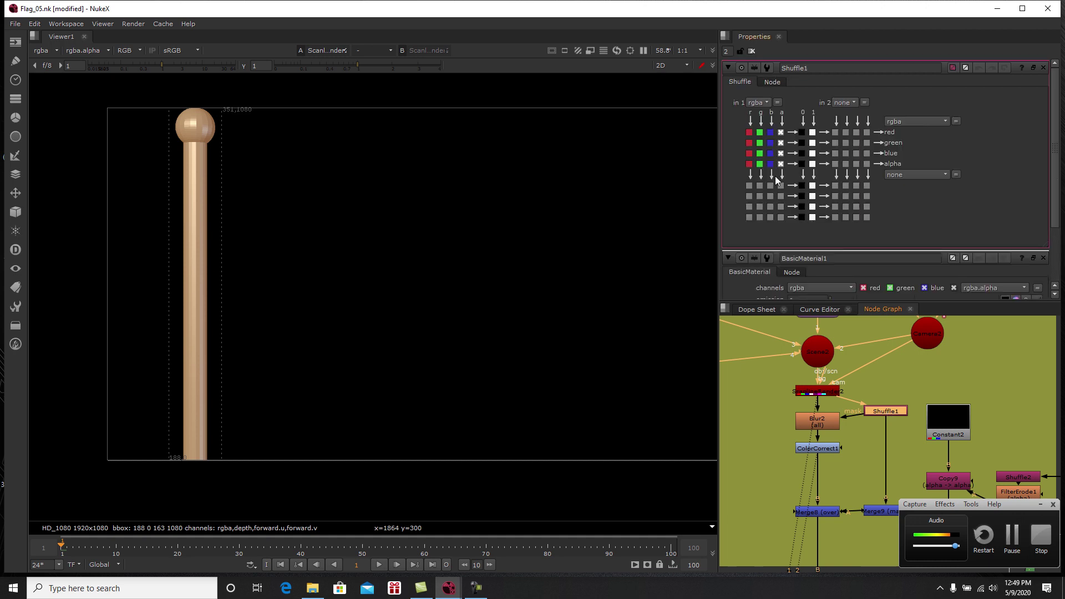
key("1")
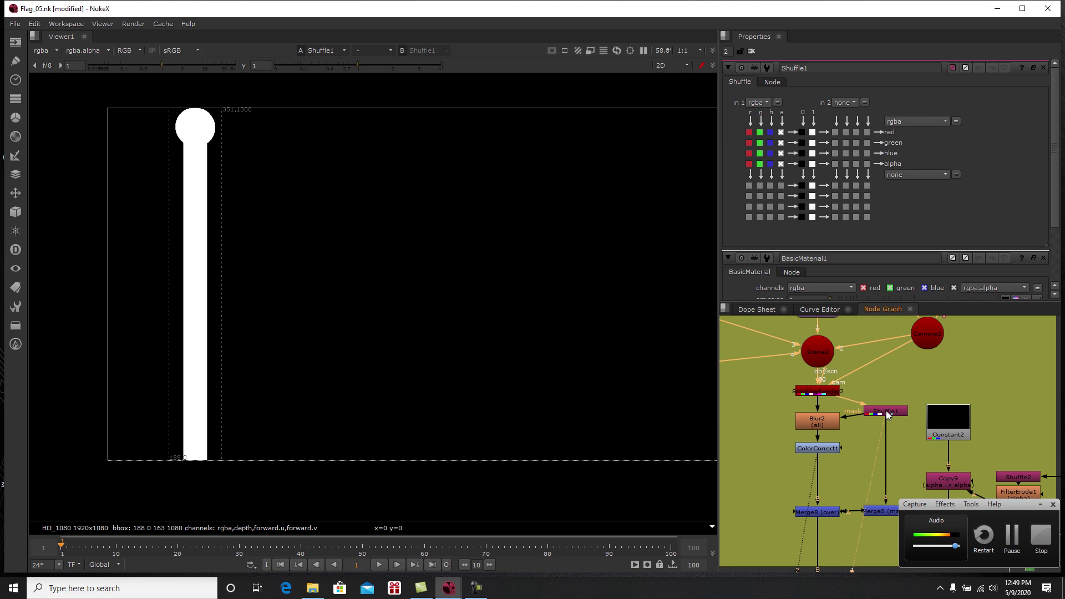
left_click(876, 399)
left_click(883, 412)
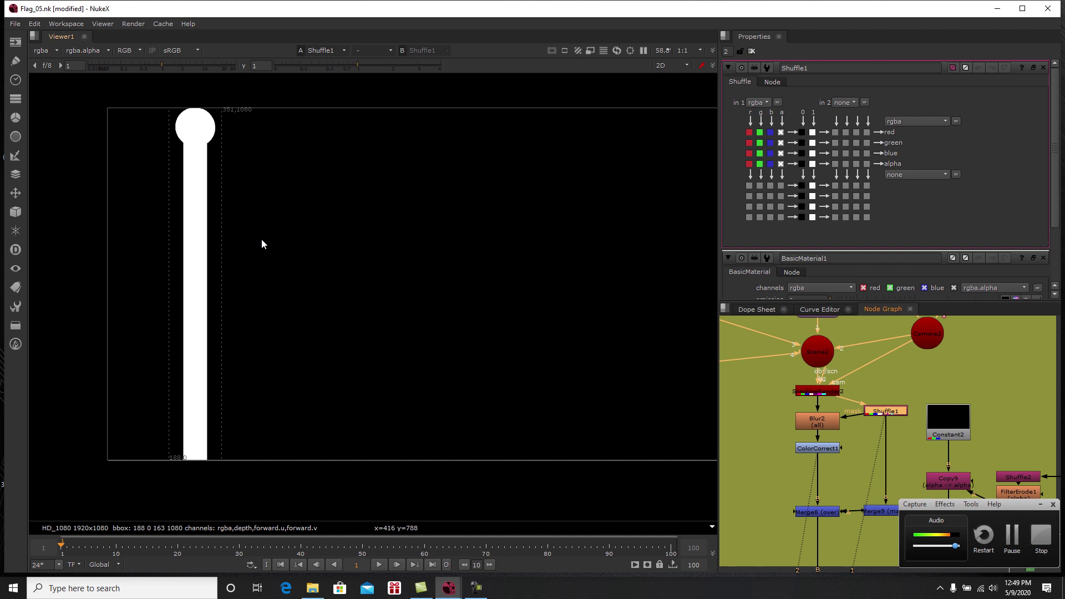
Step: Move the ColorCorrect1 and Blur2 nodes slightly down to leave more space below ScanlineRender2
left_click(819, 463)
left_click(818, 419)
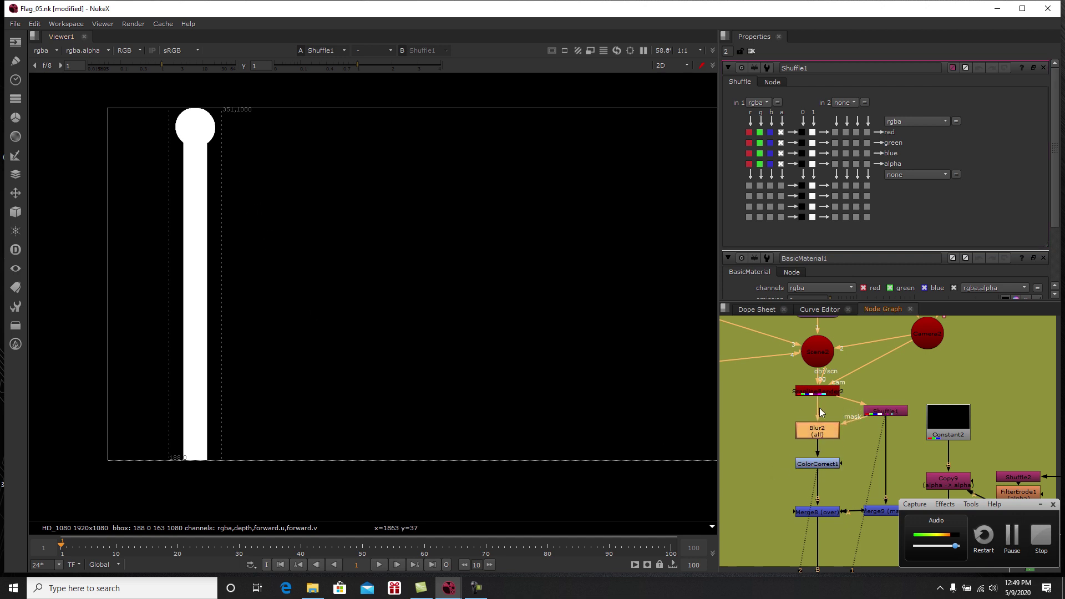
scroll(832, 427, "up", 2)
scroll(835, 434, "up", 2)
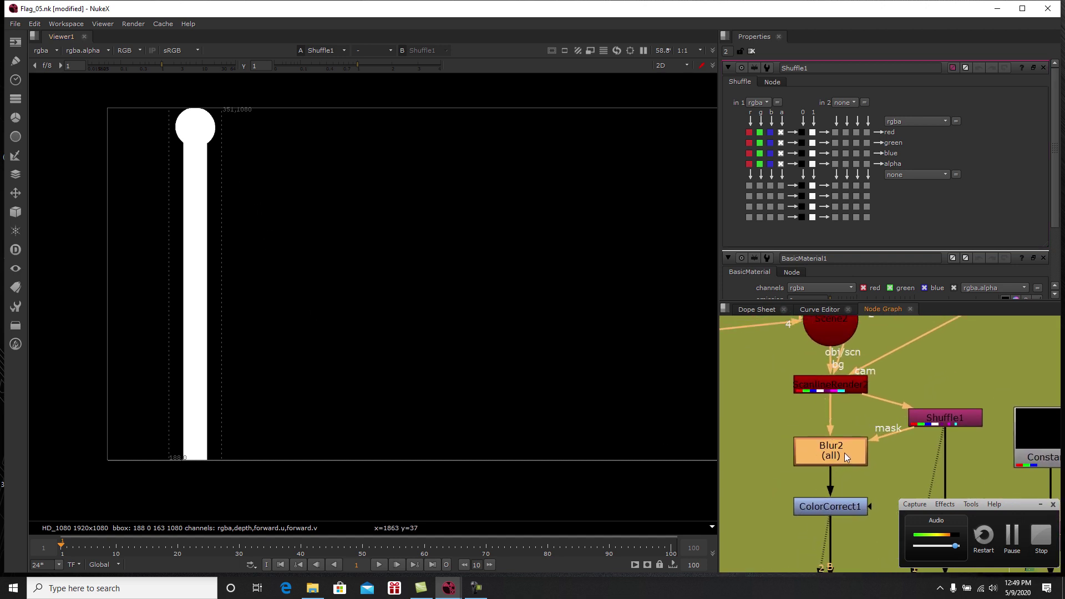
Step: Compare the ScanlineRender2 render with Blur2's output after disconnecting Blur2's mask input, with the Blur2 settings open
left_click(840, 389)
double_click(839, 388)
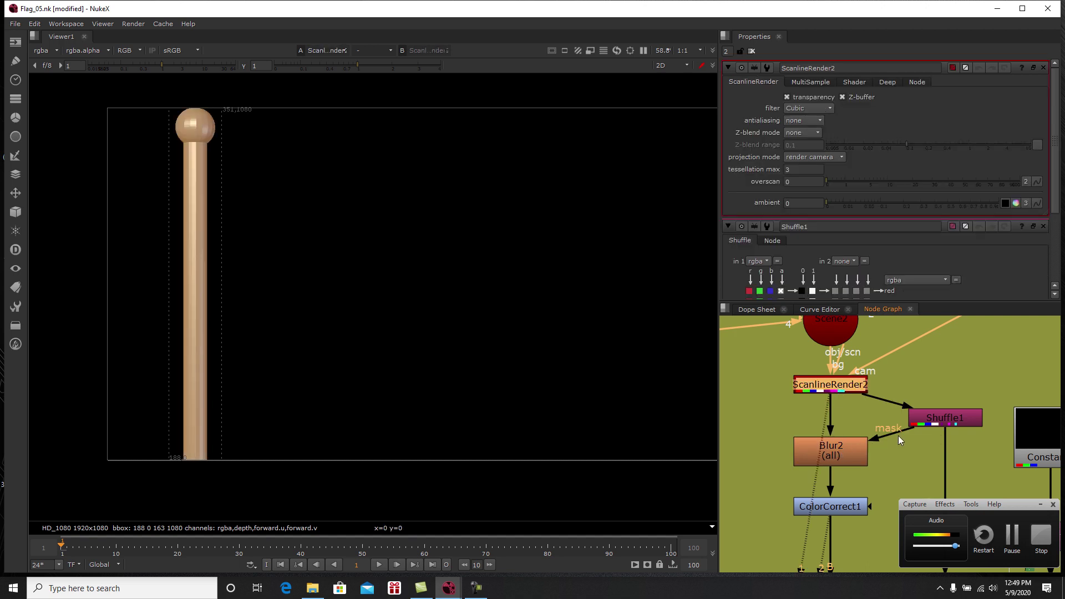
left_click(824, 452)
key("1")
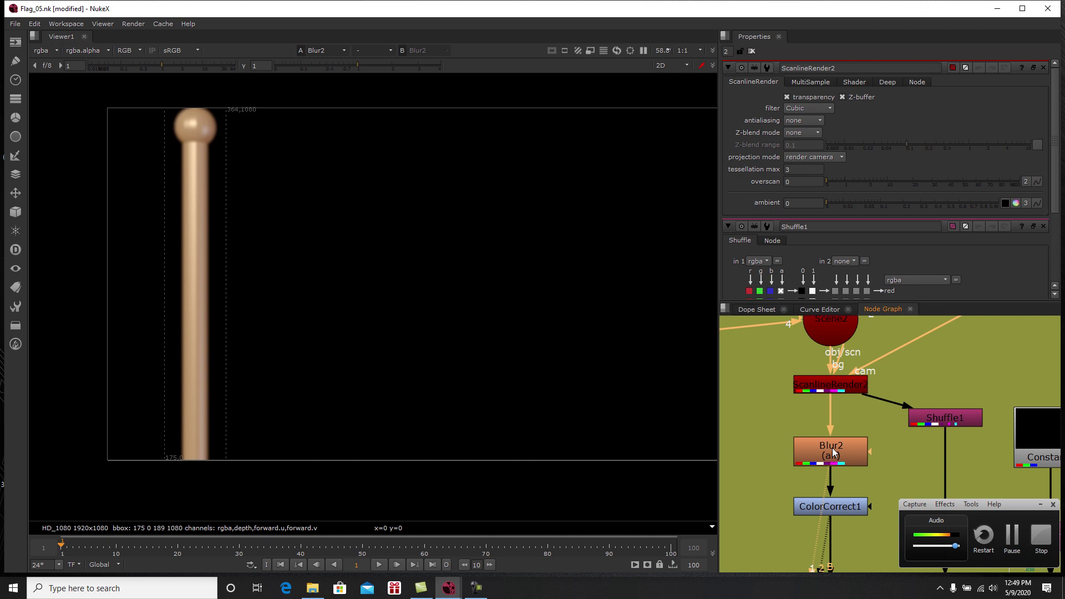
double_click(832, 449)
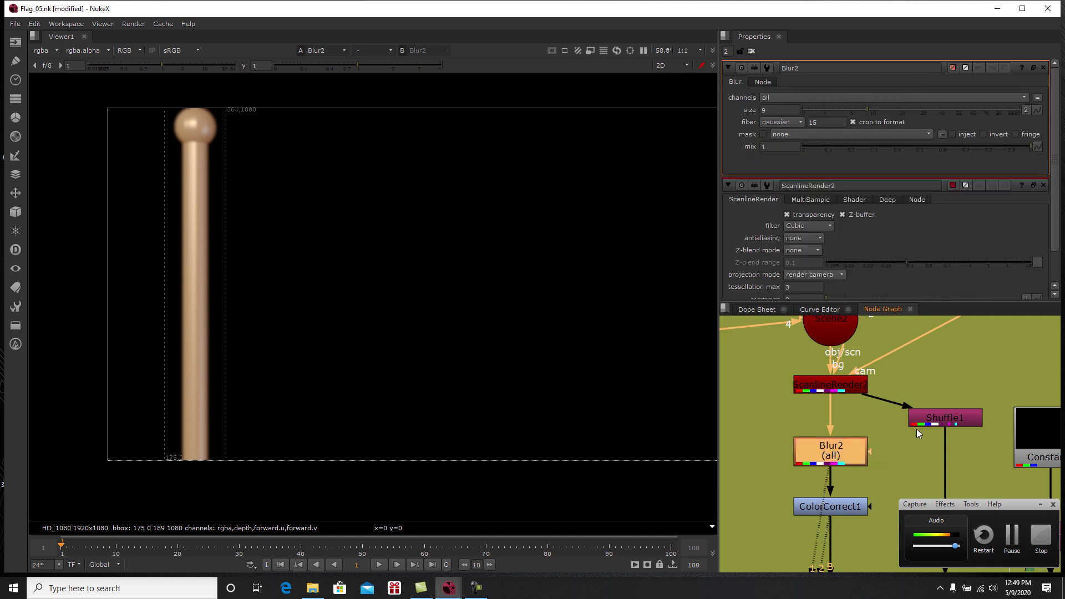
scroll(243, 234, "up", 4)
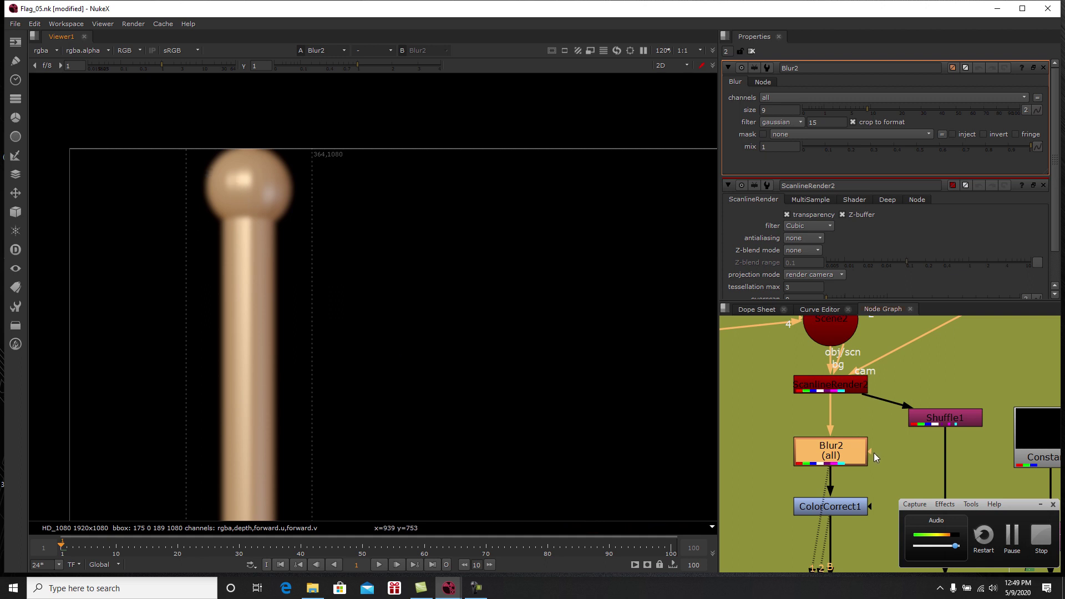
Step: Reconnect Blur2's mask input to Shuffle1 and check the edges of the blurred pole
left_click_drag(913, 468, 936, 424)
scroll(258, 238, "up", 2)
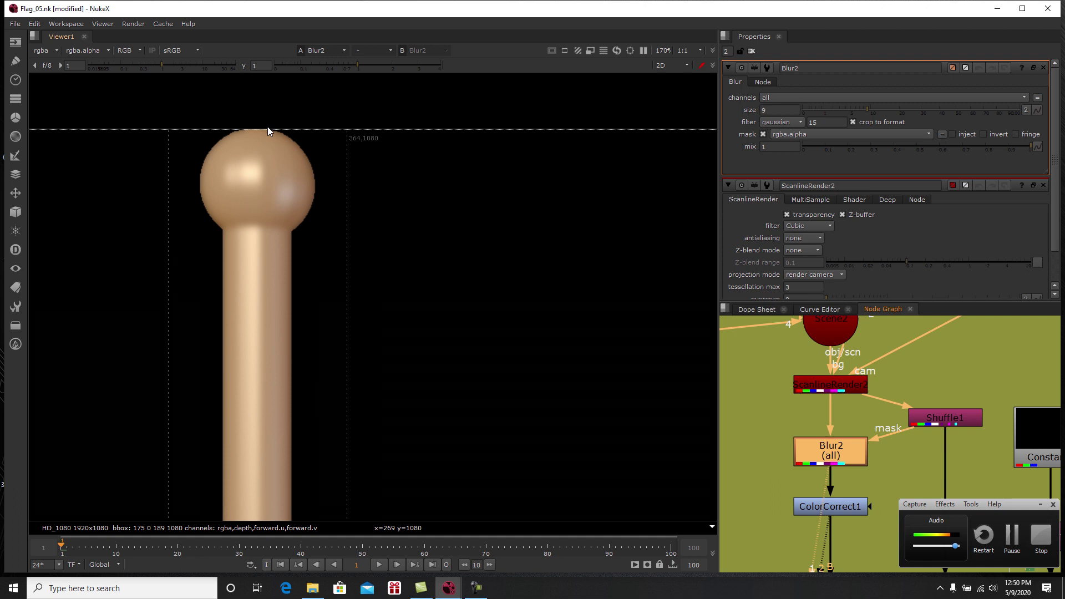
scroll(267, 302, "down", 4)
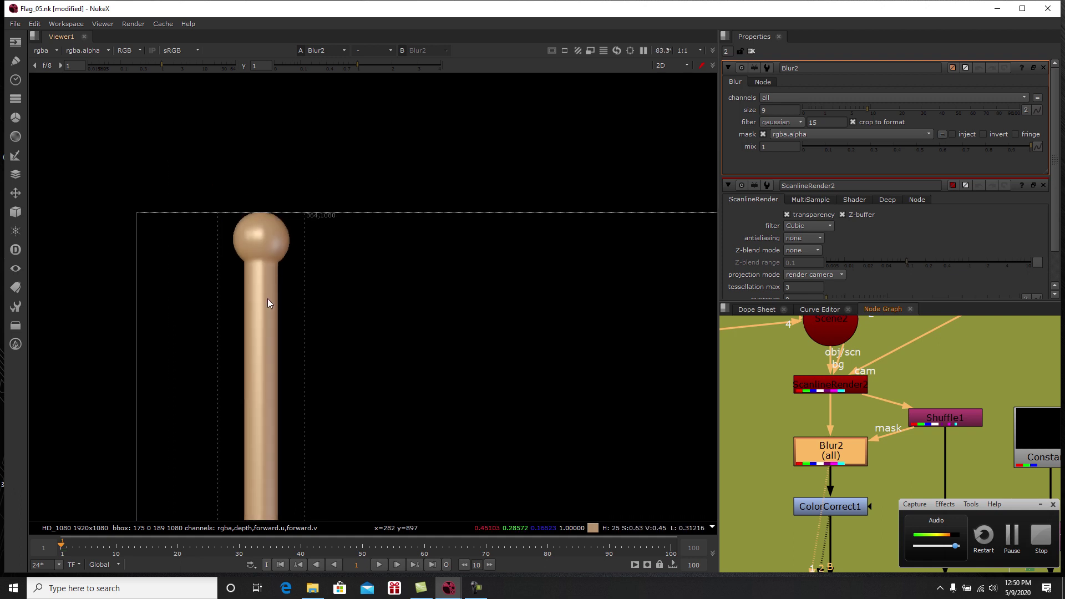
scroll(267, 299, "down", 3)
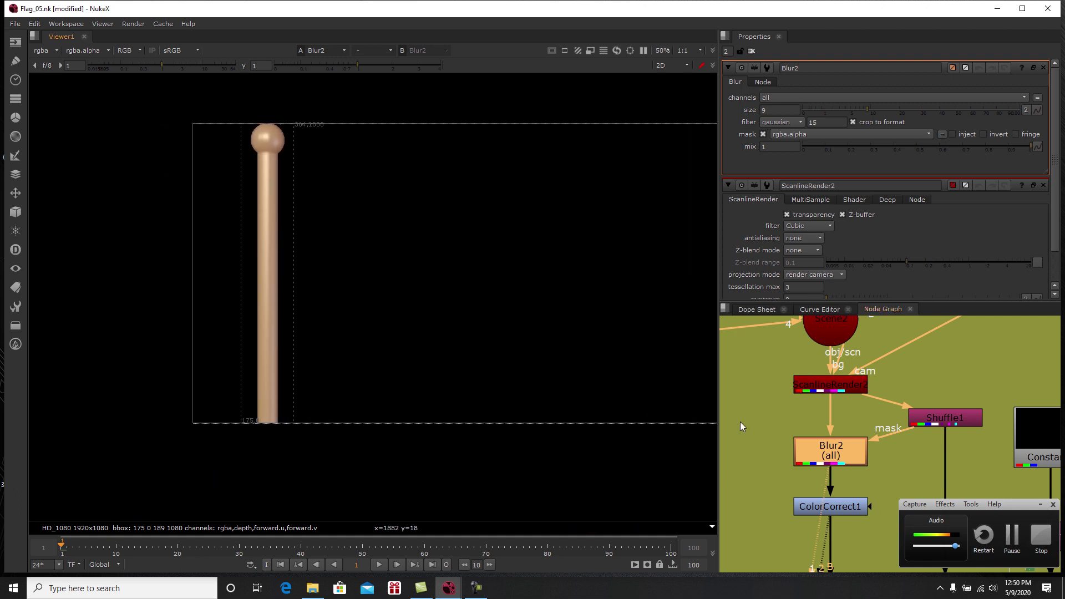
Step: Open the settings of the ColorCorrect1 node below Blur2
middle_click_drag(739, 422, 721, 398)
middle_click_drag(437, 307, 408, 321)
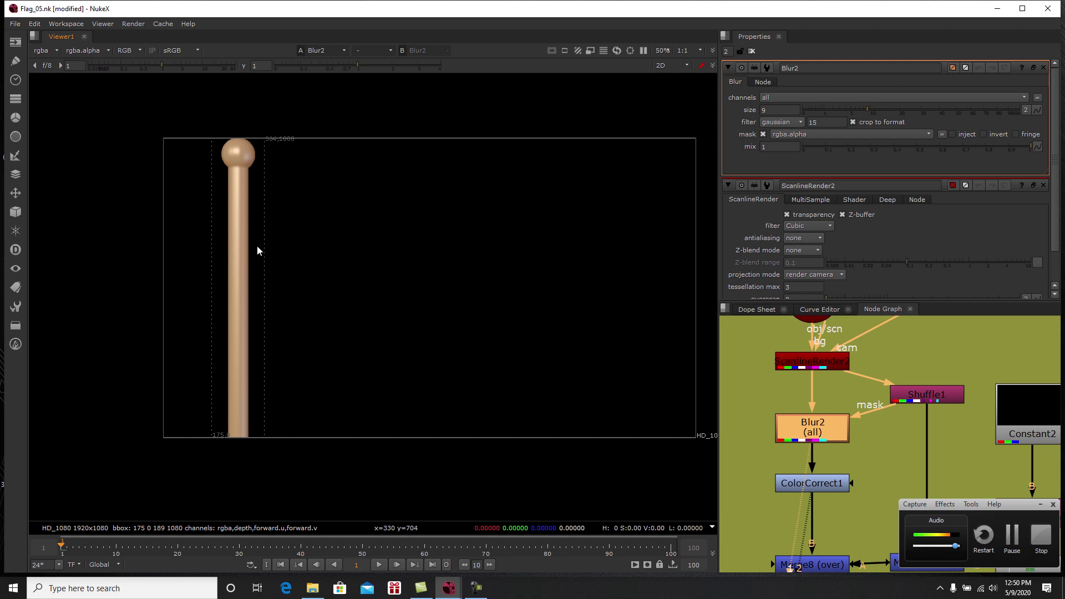
middle_click_drag(807, 413, 791, 381)
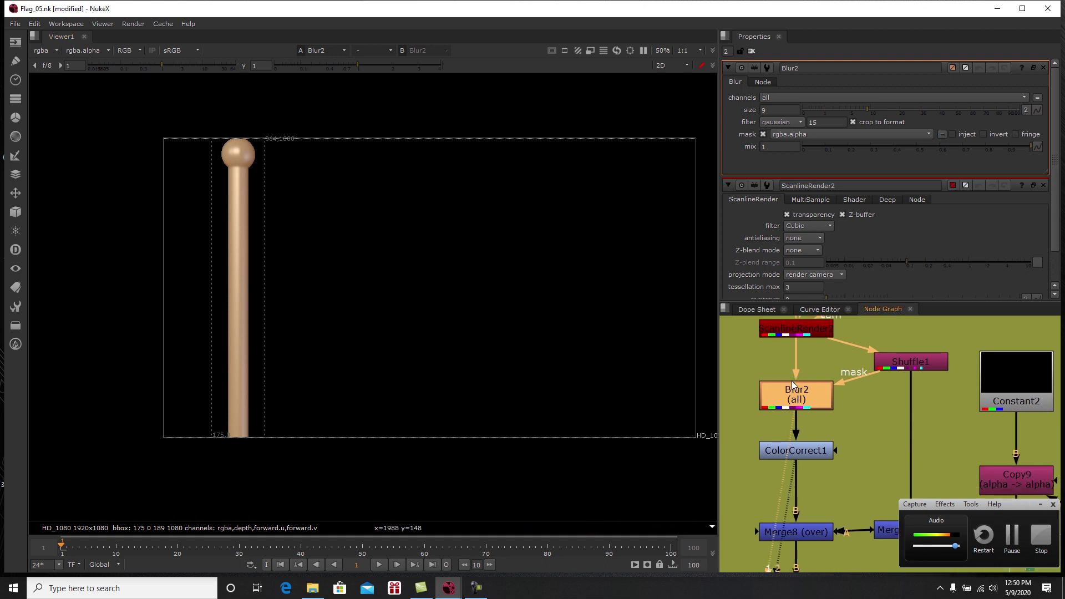
double_click(813, 451)
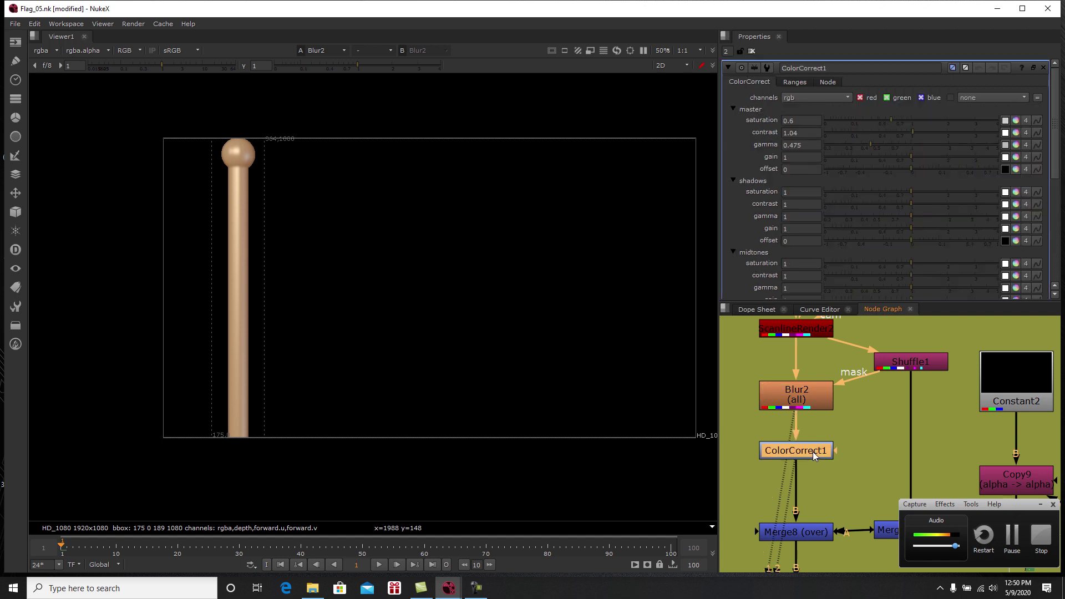
Step: Send ColorCorrect1's output to the viewer to examine the color-corrected pole
key("1")
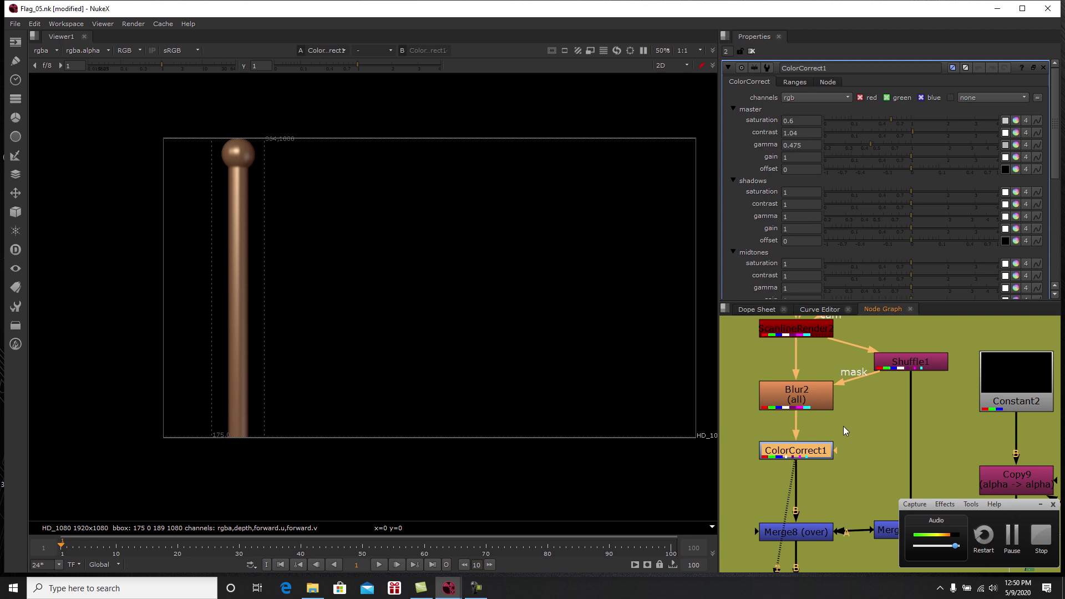
scroll(843, 429, "down", 4)
scroll(865, 429, "down", 4)
middle_click_drag(879, 448, 873, 394)
scroll(886, 446, "down", 2)
scroll(773, 442, "up", 2)
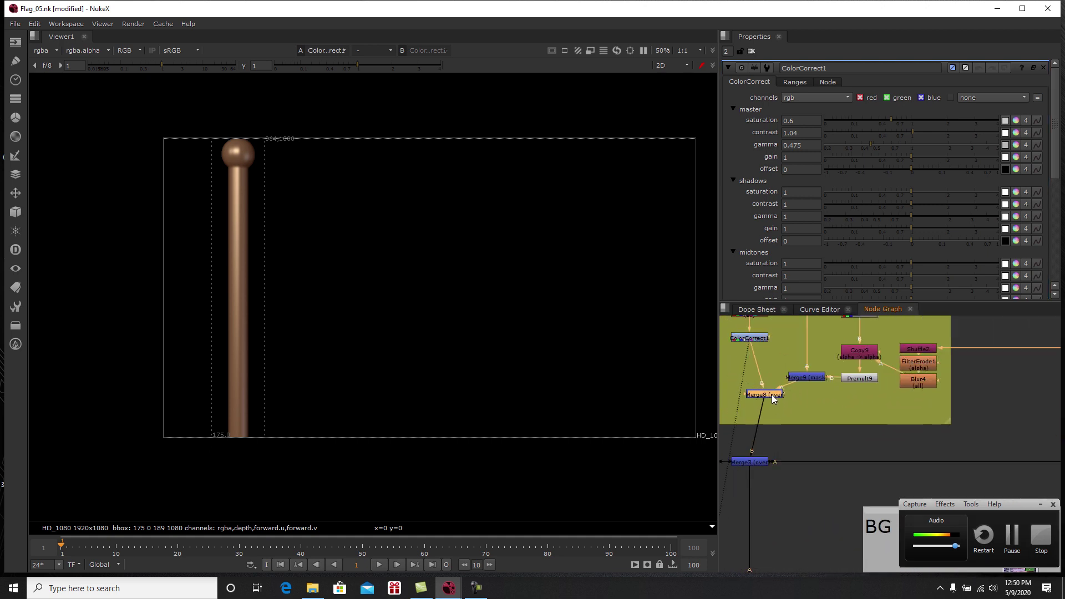
Step: Pull Merge8 out of the stream so that ColorCorrect1 feeds Merge3 directly
left_click_drag(761, 403, 753, 338)
middle_click_drag(761, 353, 824, 425)
middle_click_drag(892, 437, 874, 398)
left_click_drag(814, 427, 856, 446)
middle_click_drag(843, 482, 853, 445)
Step: View Merge3's composite of flag and pole, play the animation, and scrub back to frame 17
left_click(815, 459)
key("1")
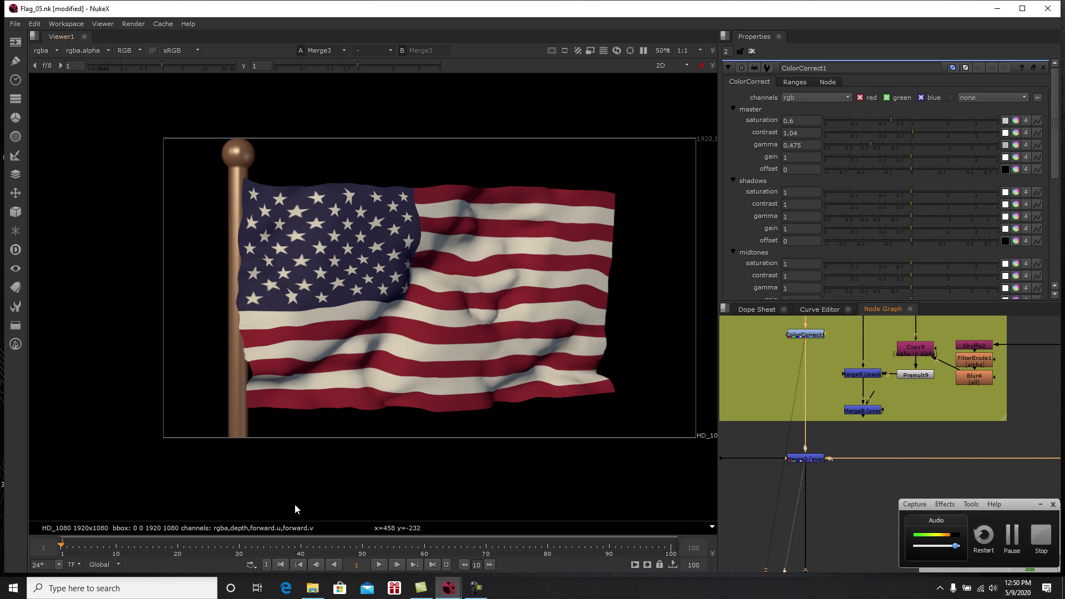
left_click(378, 564)
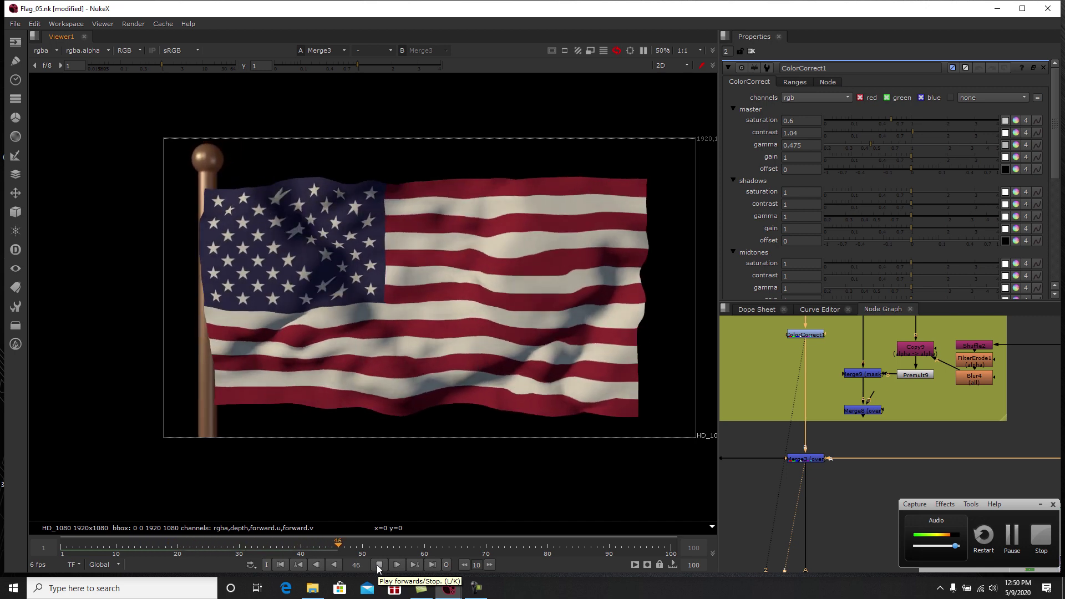
left_click(379, 564)
left_click_drag(269, 549, 156, 550)
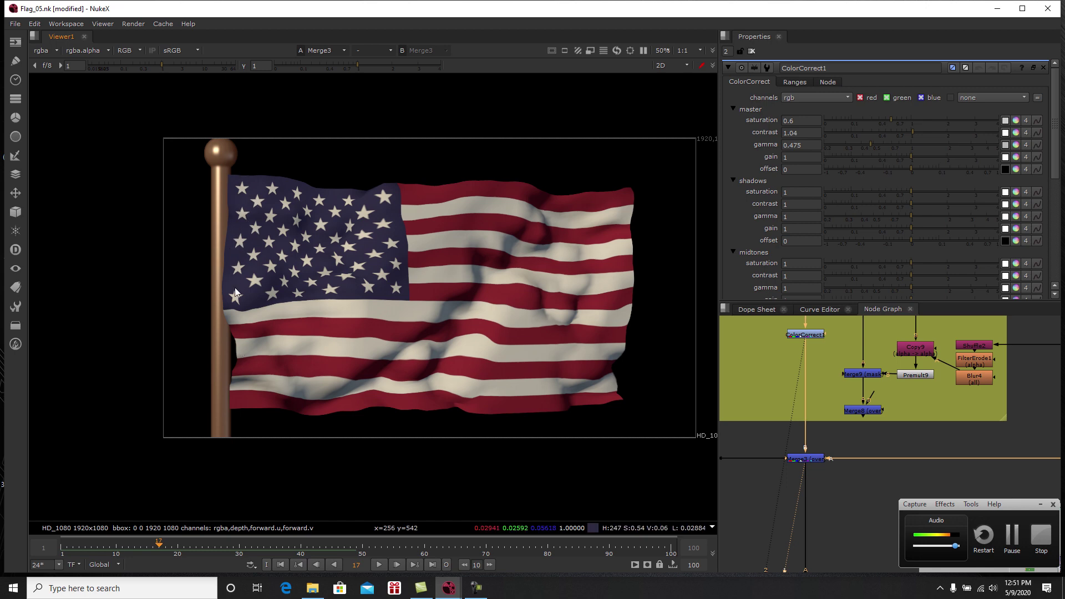
Step: Open Shuffle2's settings and trace its input back to the last node in the Distort Effect group
mouse_move(894, 409)
middle_mouse_down()
mouse_move(890, 450)
mouse_move(853, 469)
mouse_move(824, 433)
mouse_move(791, 437)
middle_mouse_up()
scroll(890, 442, "down", 2)
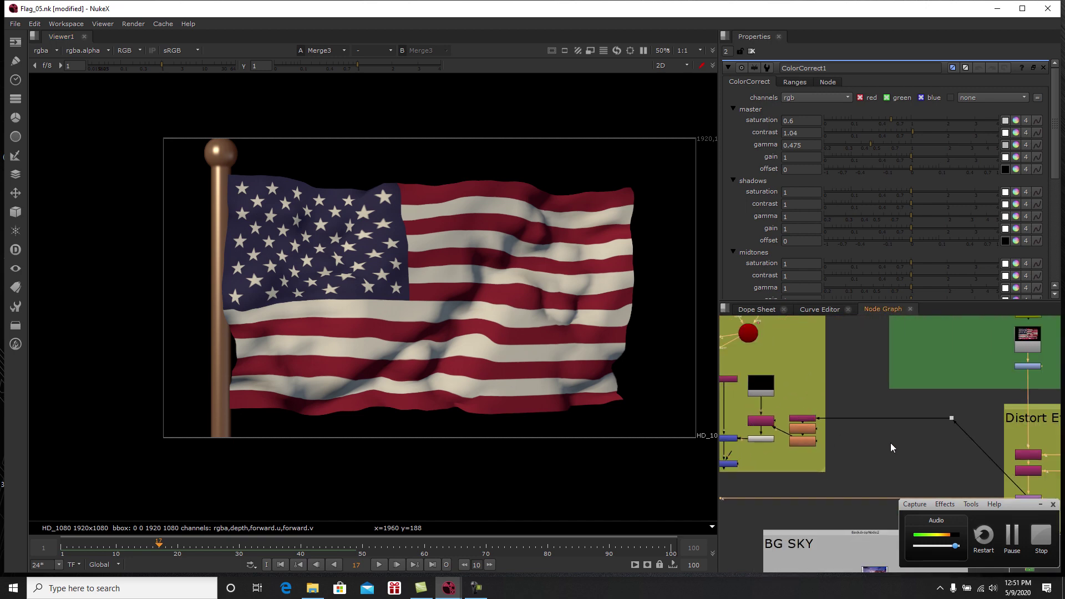
middle_click_drag(890, 442, 870, 385)
scroll(852, 385, "up", 1)
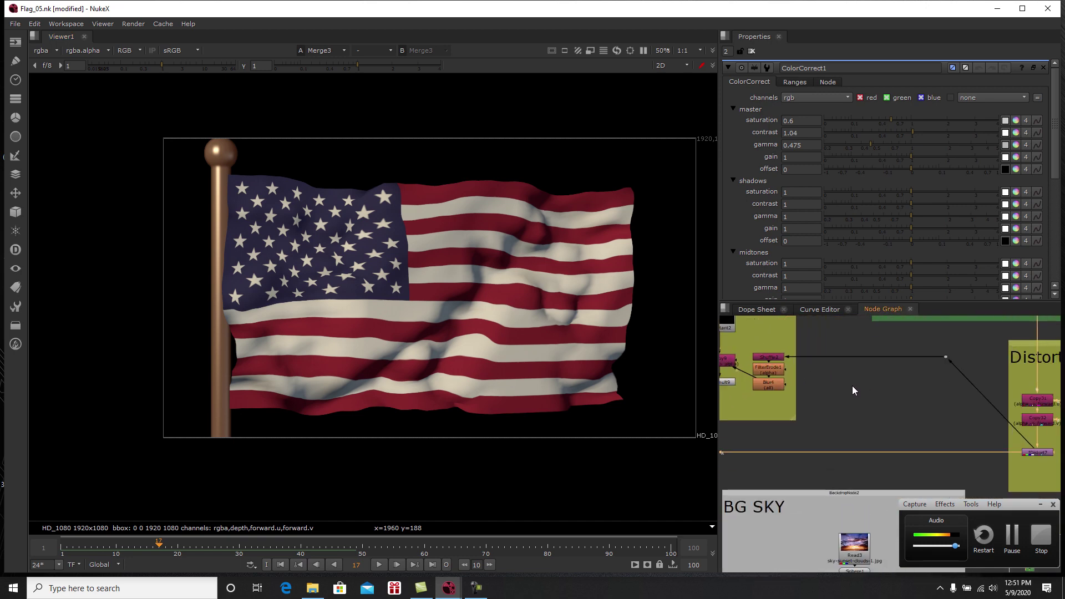
double_click(777, 355)
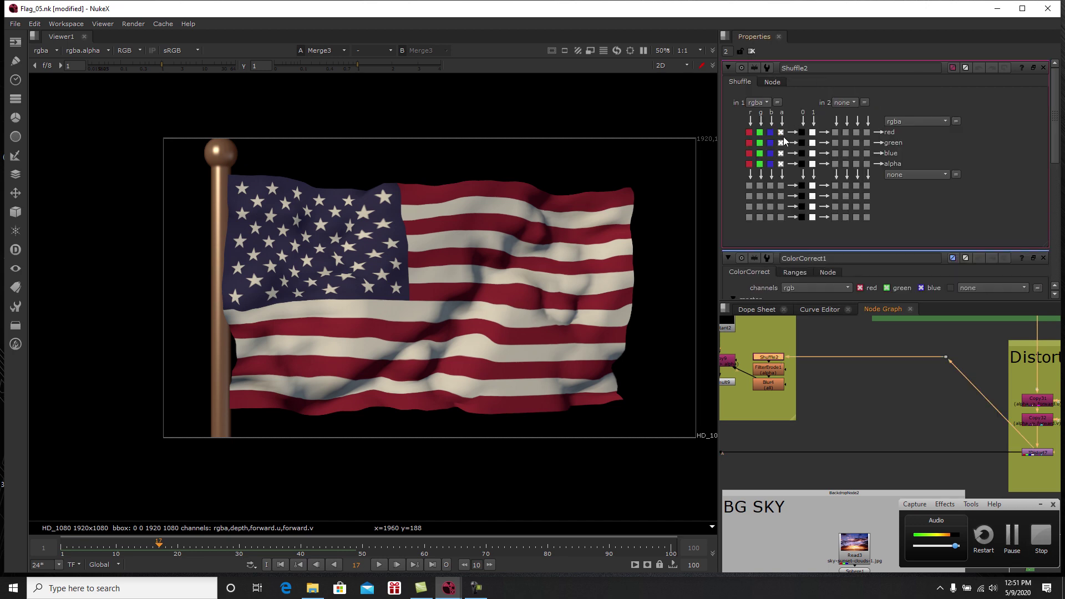
mouse_move(946, 357)
left_mouse_down()
mouse_move(959, 346)
mouse_move(946, 358)
left_mouse_up()
middle_click_drag(1039, 449, 944, 417)
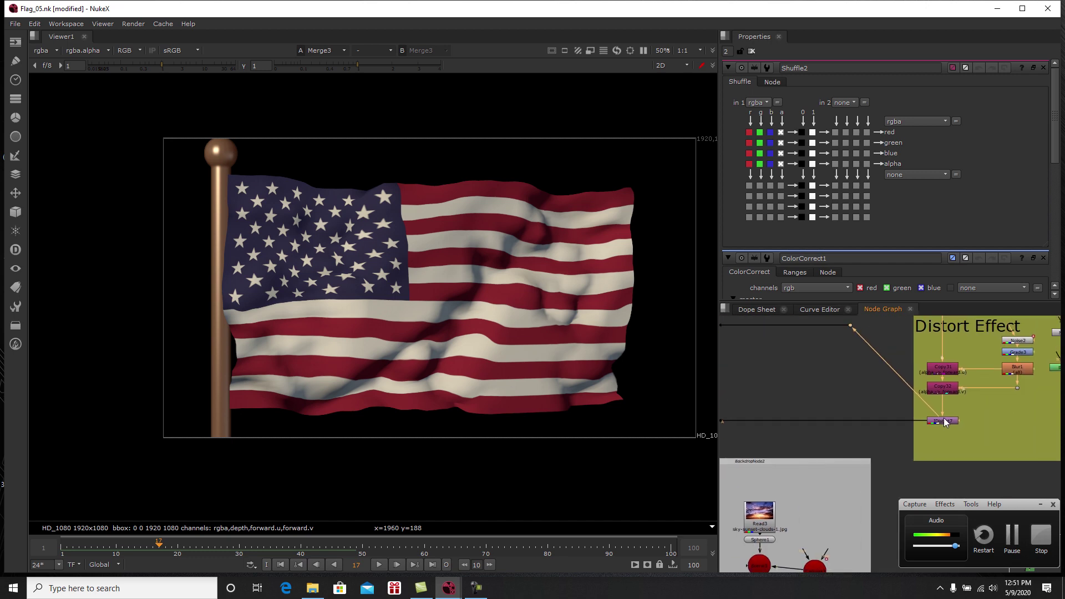
Step: View the flag matte output by Shuffle2
scroll(943, 418, "up", 2)
middle_click_drag(871, 385, 1033, 447)
scroll(1033, 447, "down", 1)
middle_click_drag(818, 388, 927, 393)
scroll(927, 389, "up", 3)
left_click(934, 381)
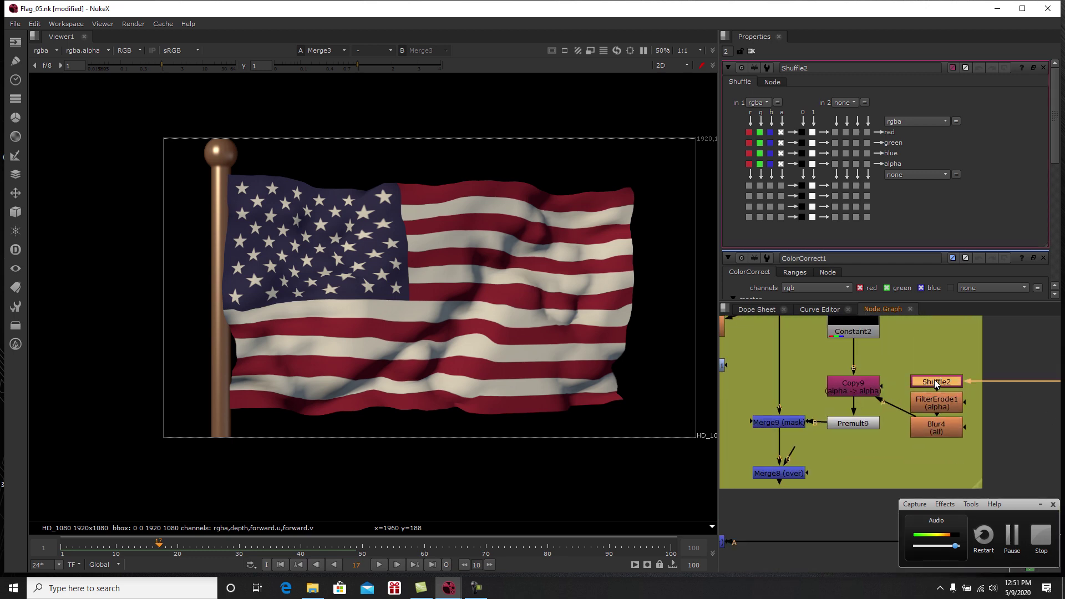
key("1")
Step: View FilterErode1's output, open its settings, and check its alpha channel
left_click(948, 404)
key("1")
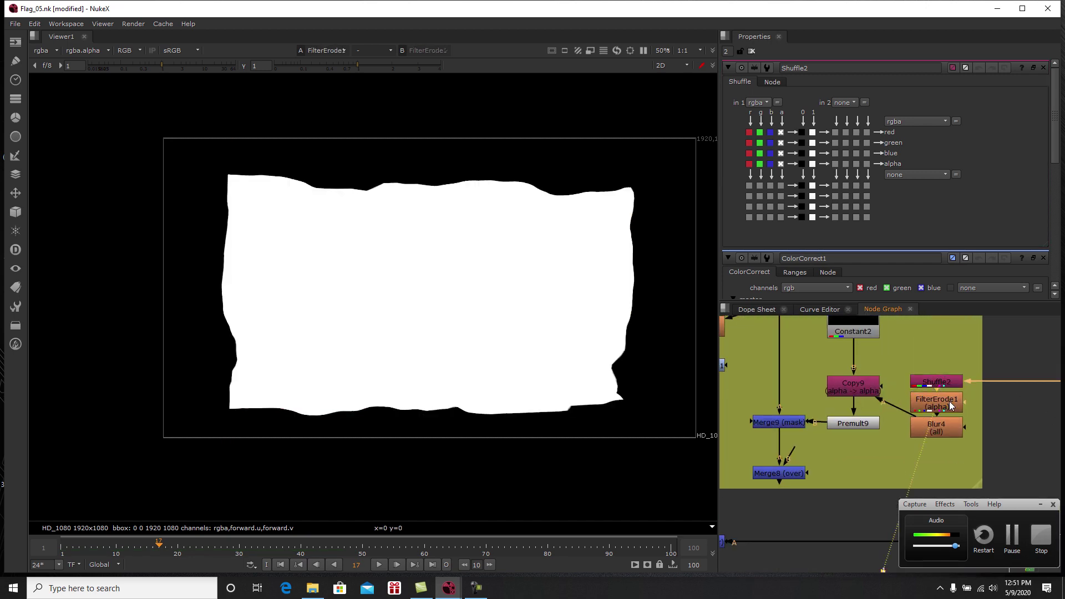
double_click(949, 405)
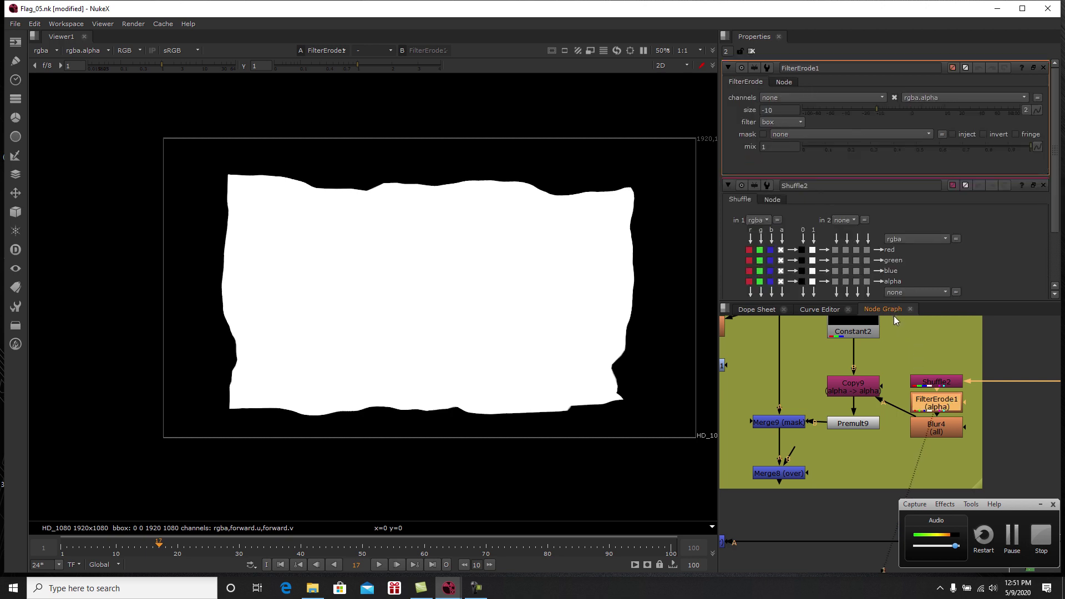
middle_click_drag(436, 288, 417, 284)
key("a")
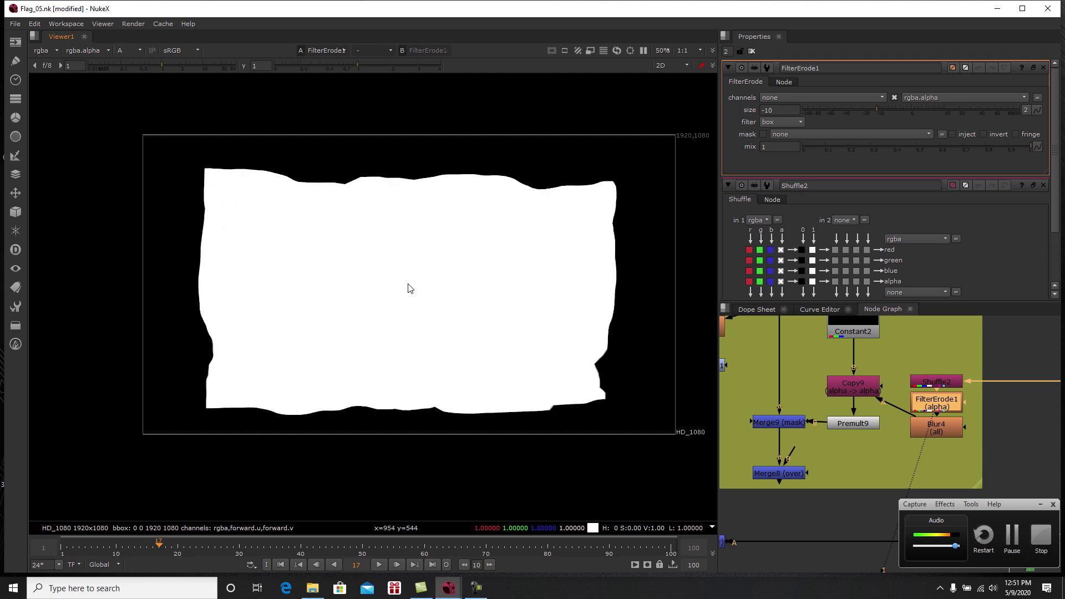
key("a")
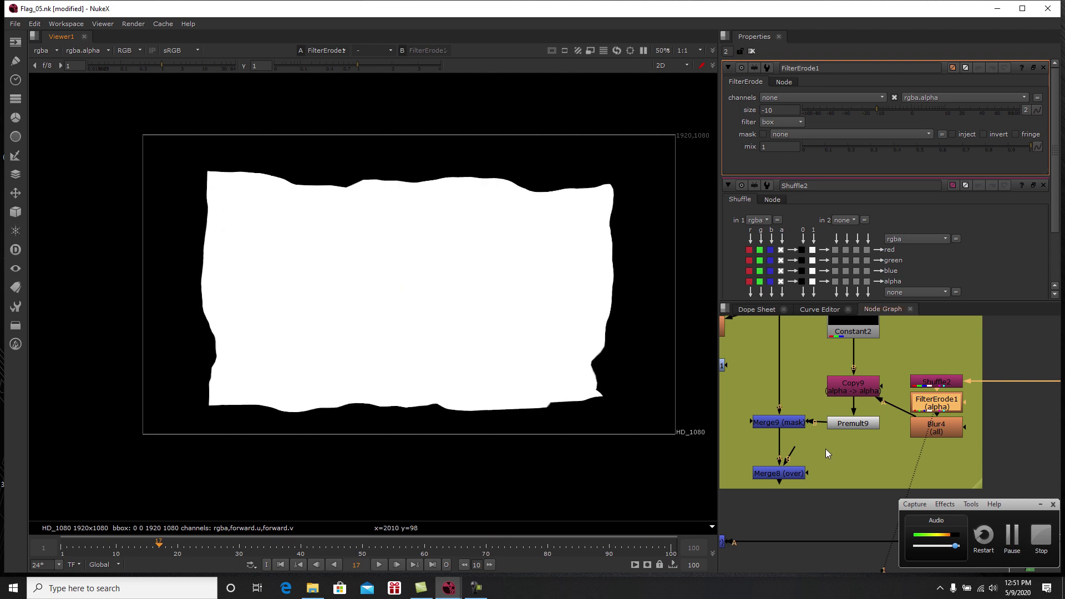
Step: View the softened flag matte from Blur4 and open its settings
left_click(937, 428)
key("1")
double_click(937, 428)
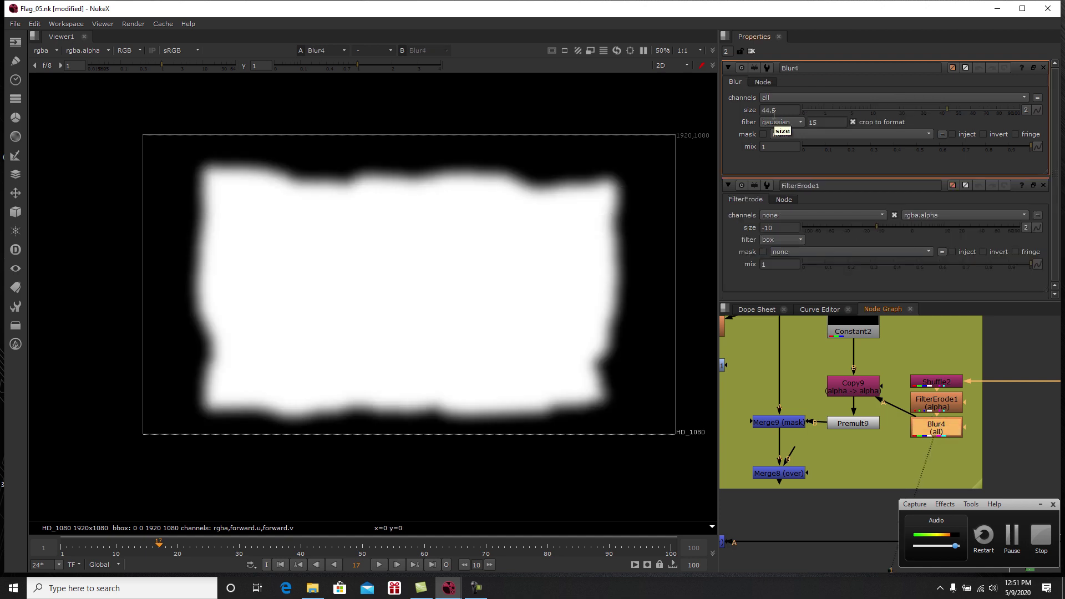
Step: Open Constant2's settings and move the node slightly down toward Copy9
middle_click_drag(857, 411, 843, 430)
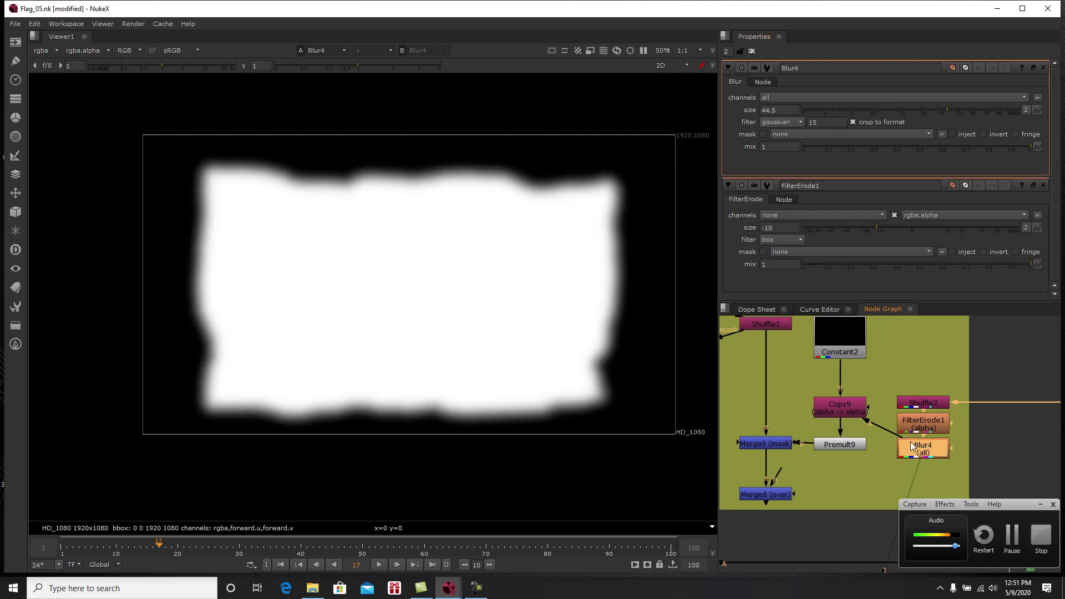
double_click(841, 346)
left_click_drag(842, 346, 842, 361)
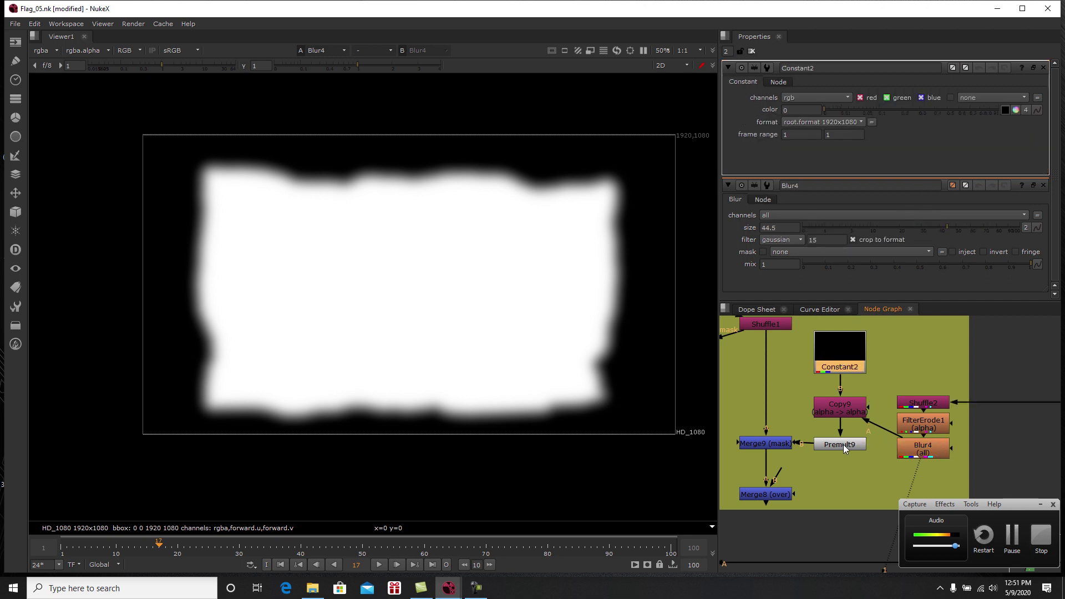
Step: Reinsert Merge8 between ColorCorrect1 and Merge3, and view its output against ColorCorrect1's
mouse_move(830, 444)
middle_mouse_down()
mouse_move(863, 455)
mouse_move(823, 452)
middle_mouse_up()
scroll(837, 453, "down", 1)
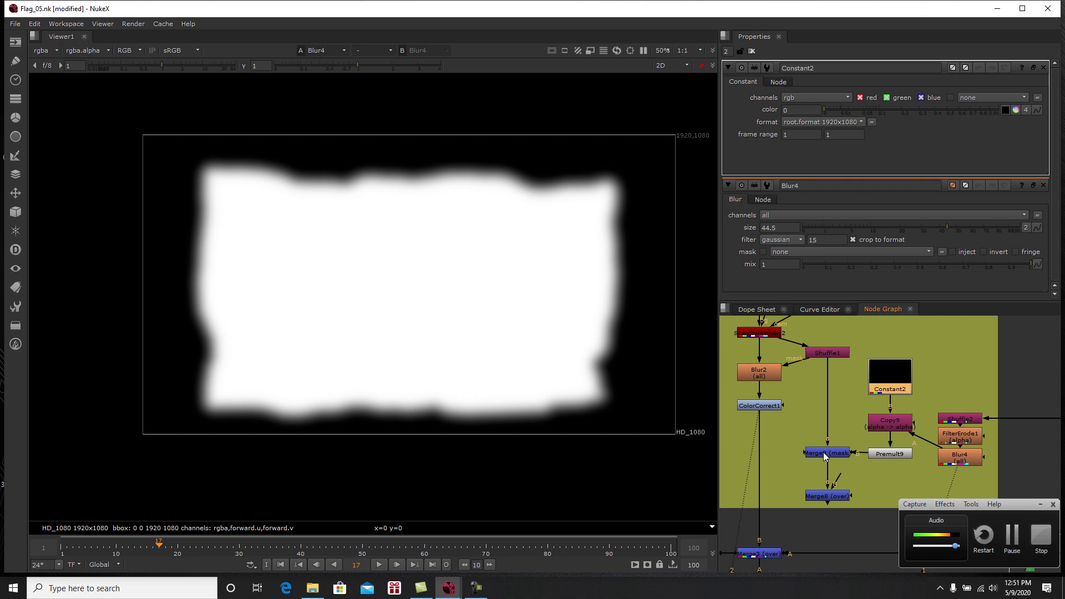
left_click_drag(836, 495, 754, 454)
left_click(762, 406)
key("1")
left_click(771, 454)
key("1")
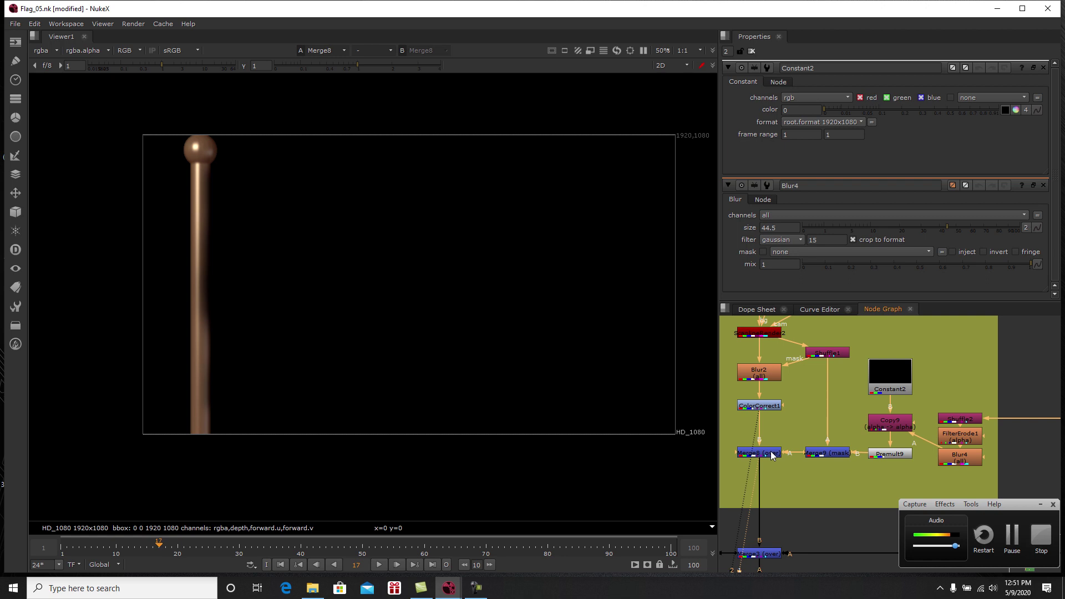
Step: Take Merge9 out from between Premult9 and Merge8 to view Shuffle1's pole matte, and put it back in place
left_click_drag(826, 457, 823, 426)
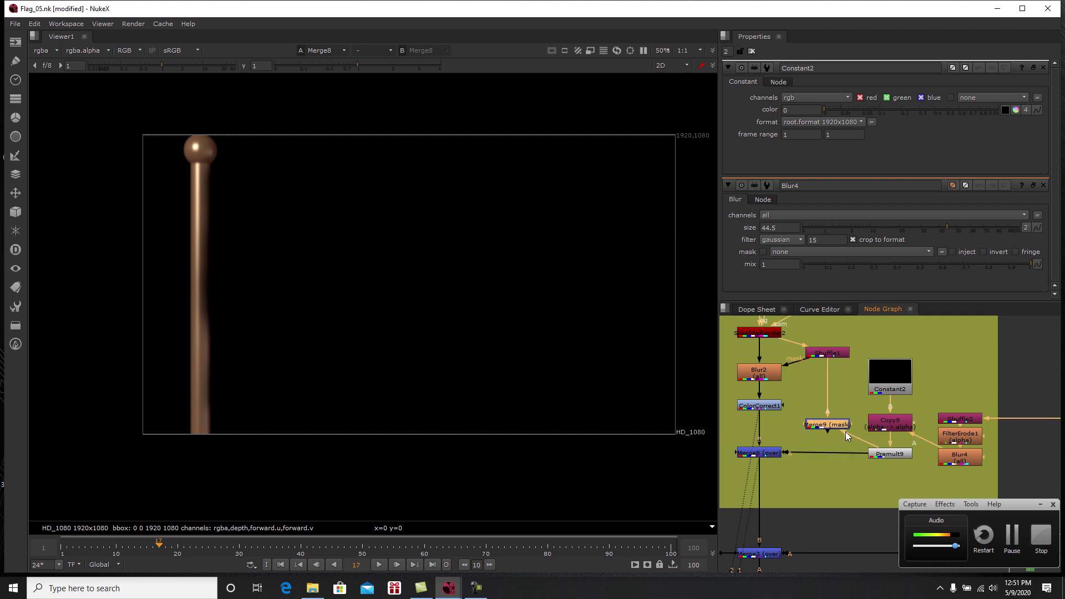
left_click(833, 356)
key("1")
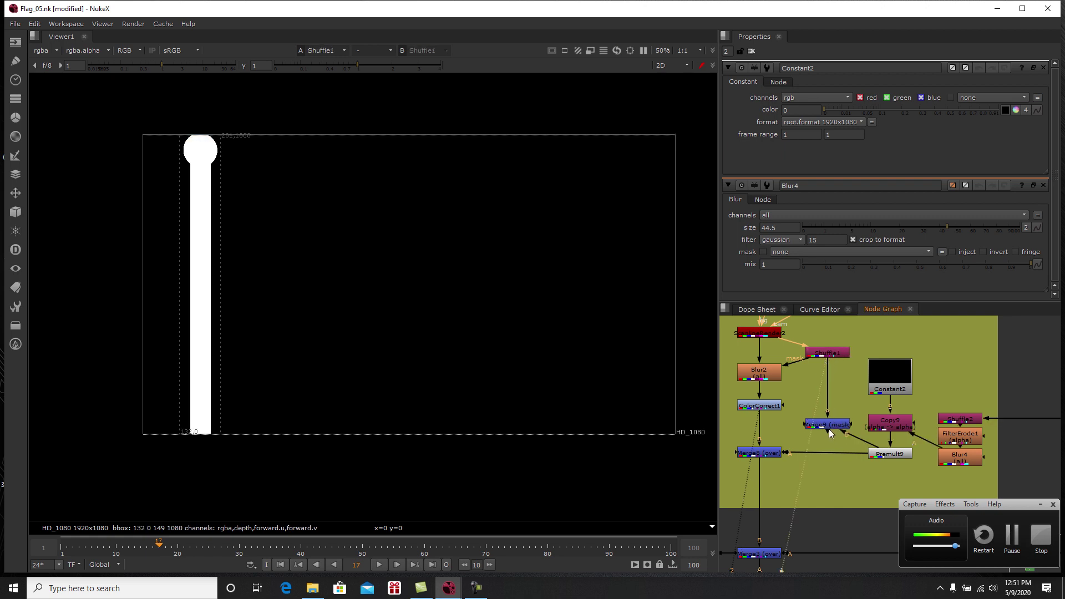
left_click_drag(859, 455, 833, 455)
Step: Flip the viewer repeatedly between ColorCorrect1 and Merge8 to compare the pole without and with the flag's shadow
left_click(775, 455)
key("1")
left_click(769, 406)
key("1")
key("1")
key("2")
key("1")
key("2")
key("1")
key("2")
key("1")
key("2")
key("1")
key("2")
key("1")
key("2")
key("1")
key("2")
key("1")
key("2")
key("1")
Step: View Merge3's combined flag and pole at a closer zoom and save the script
middle_click_drag(769, 405, 811, 377)
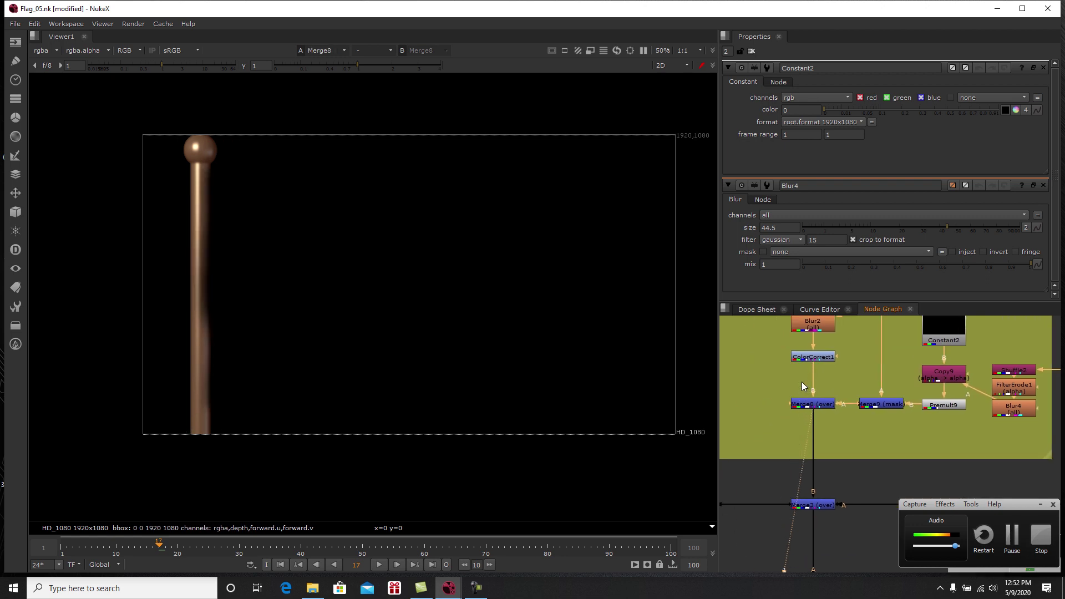
left_click(816, 503)
key("1")
scroll(269, 312, "up", 1)
middle_click_drag(269, 311, 211, 330)
key("ctrl+s")
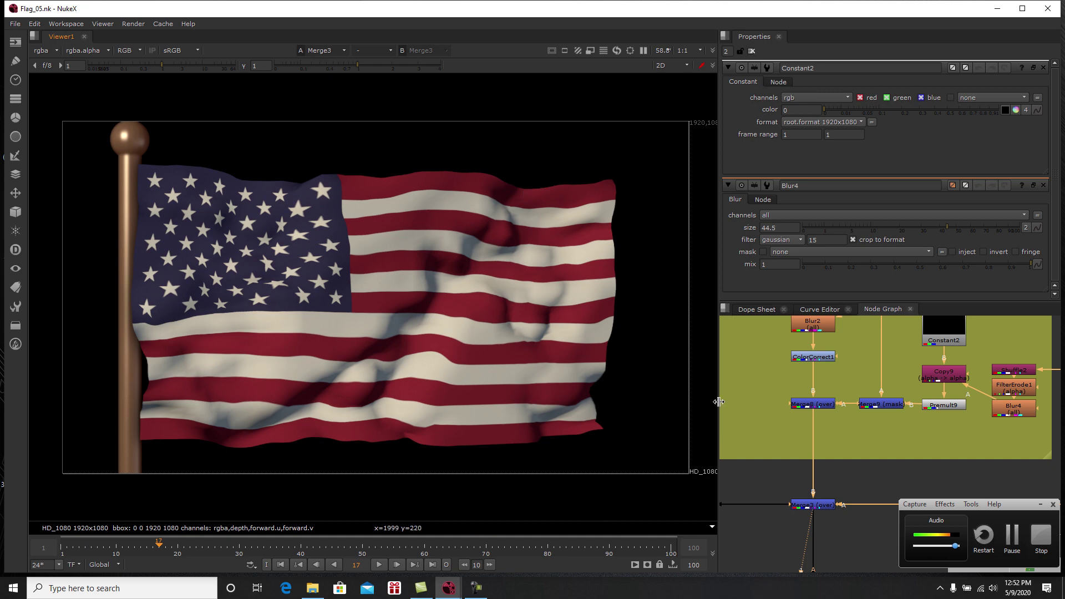
Step: Disable and re-enable Merge8 repeatedly to compare the shadow's effect on the pole in the Merge3 composite
scroll(804, 432, "up", 2)
left_click(796, 435)
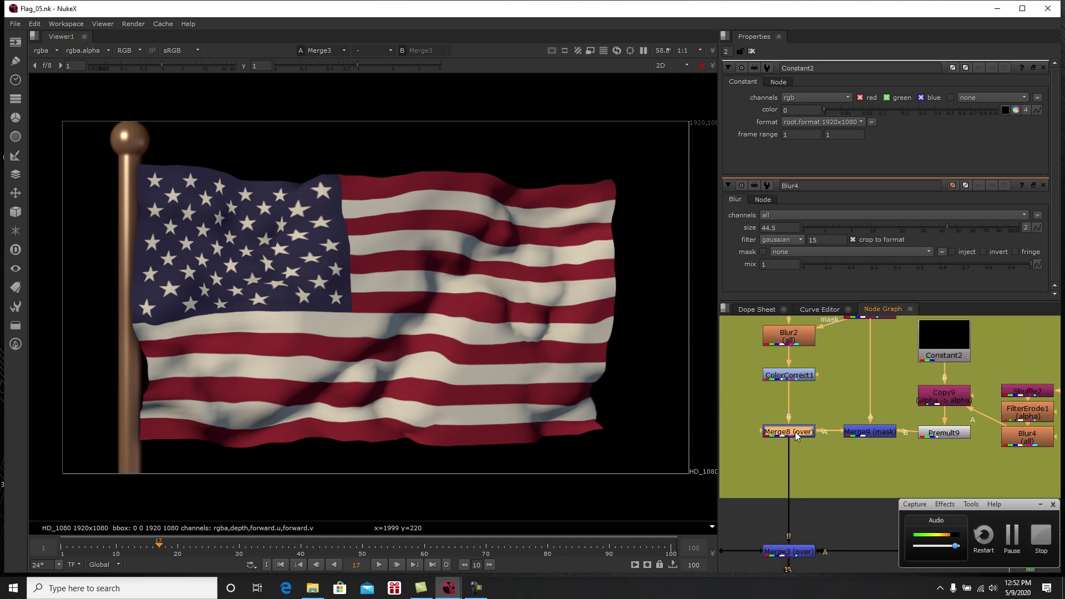
scroll(797, 448, "up", 1)
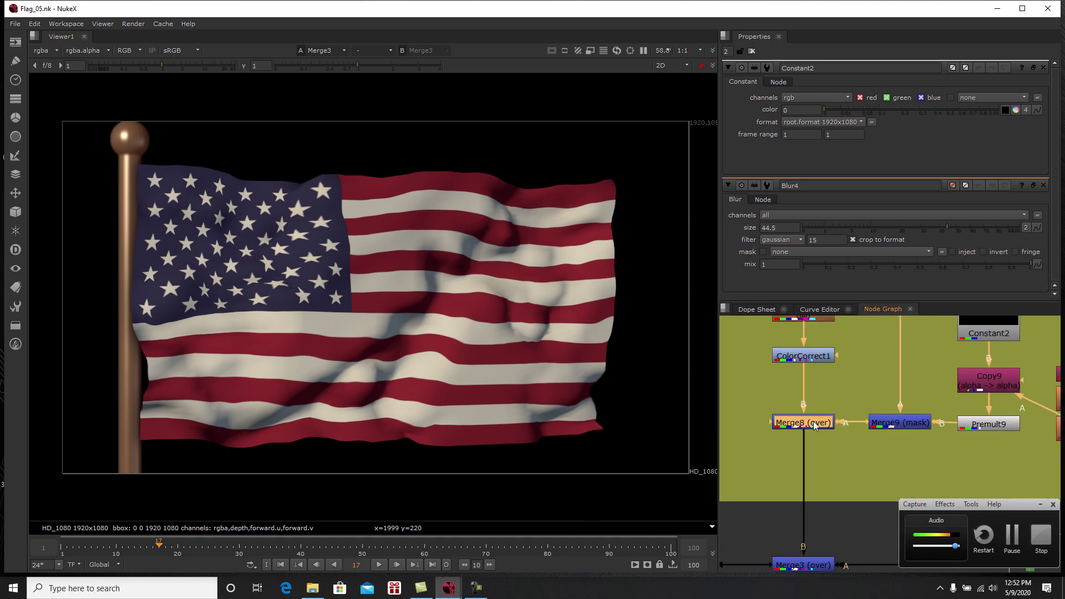
key("d")
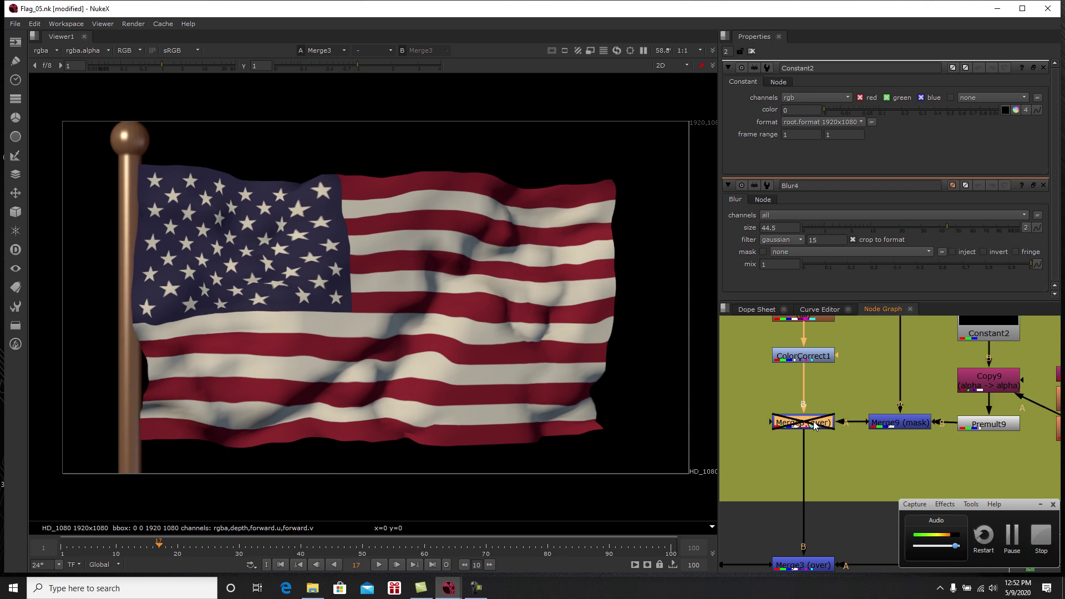
key("d")
middle_click_drag(185, 287, 294, 299)
scroll(295, 299, "up", 2)
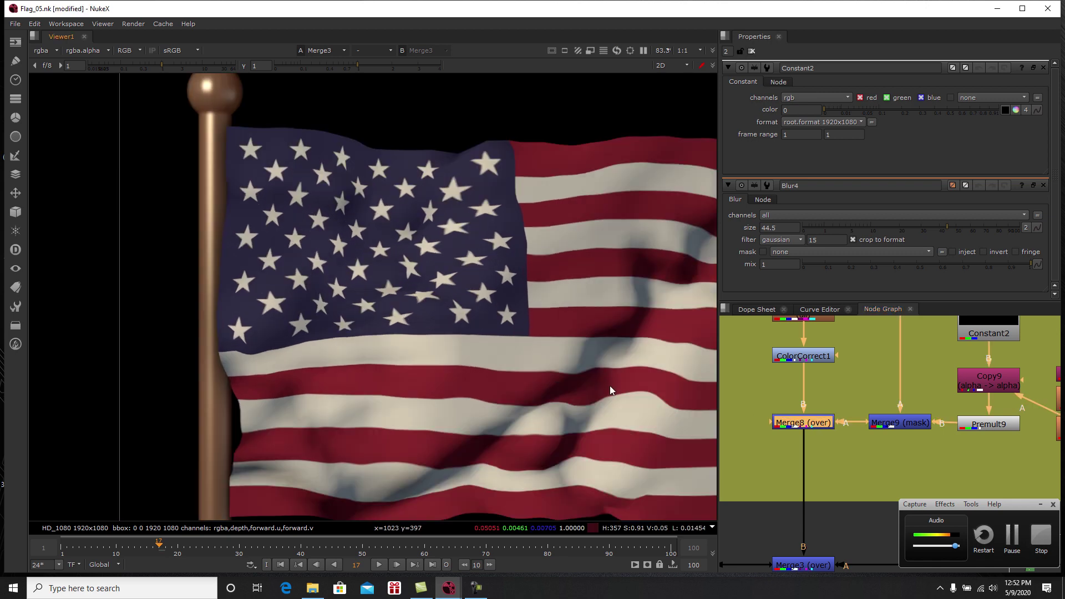
key("d")
key("d")
key("d")
key("d")
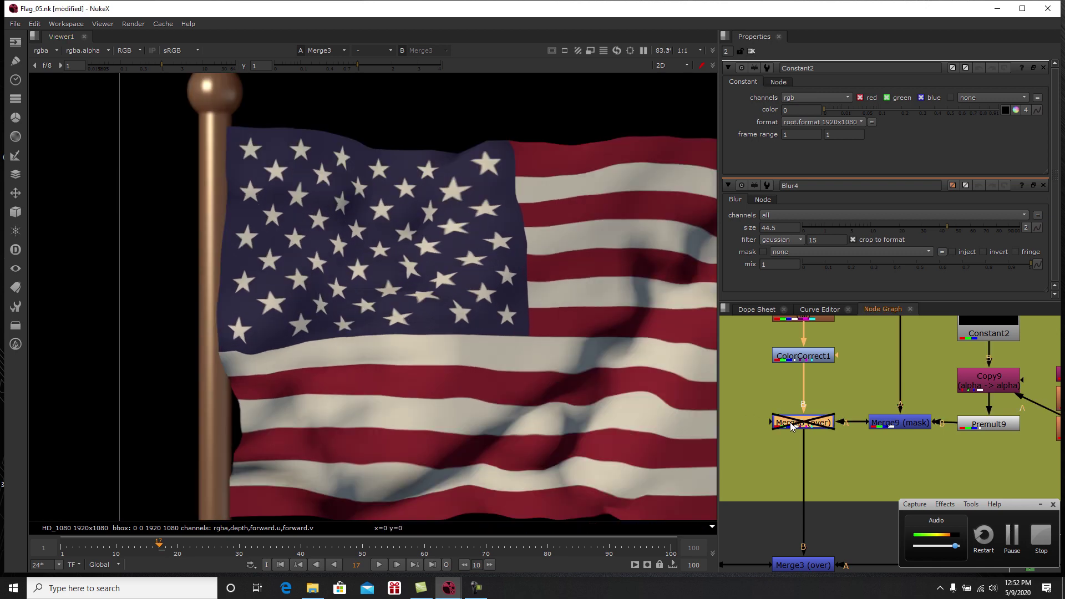
key("d")
key("d")
key("d")
key("d")
key("d")
key("d")
key("d")
key("d")
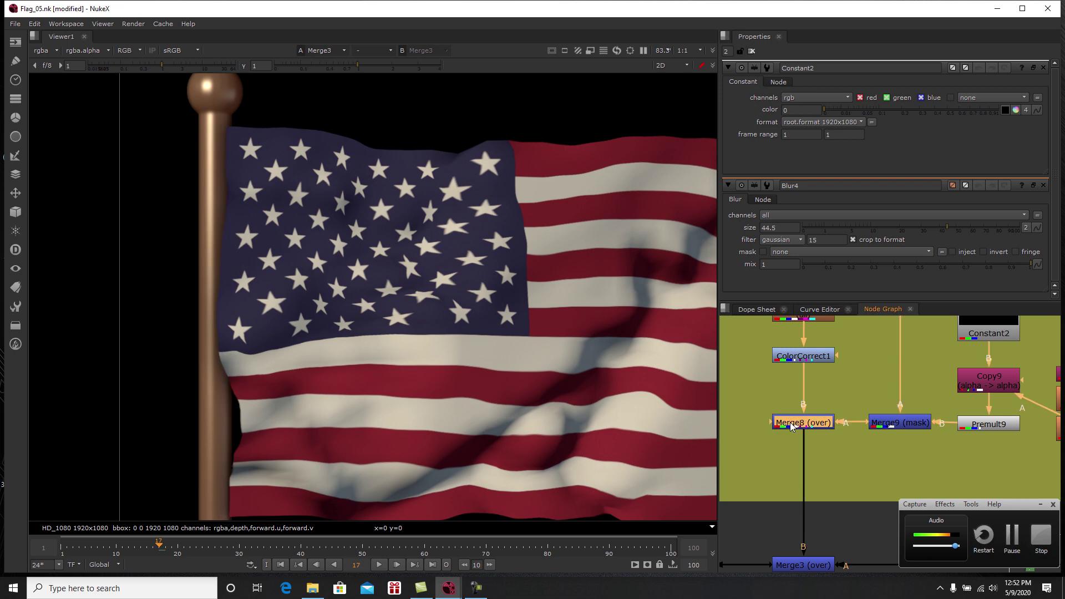
key("d")
key("d")
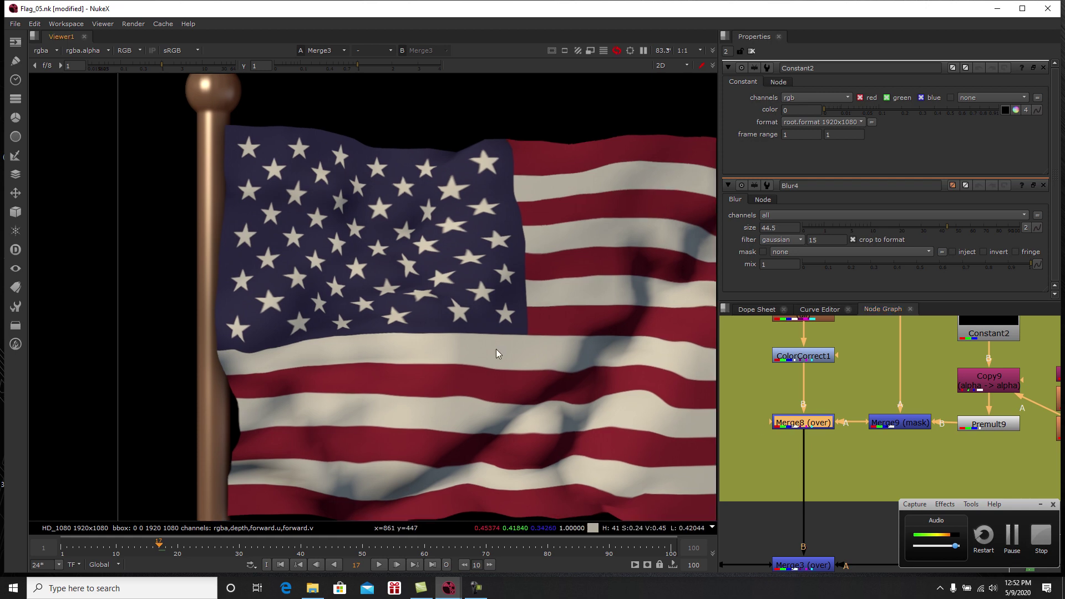
Step: Close all open node settings, select Merge3 with the whole frame in view, and save the script
scroll(311, 300, "down", 5)
scroll(311, 299, "up", 3)
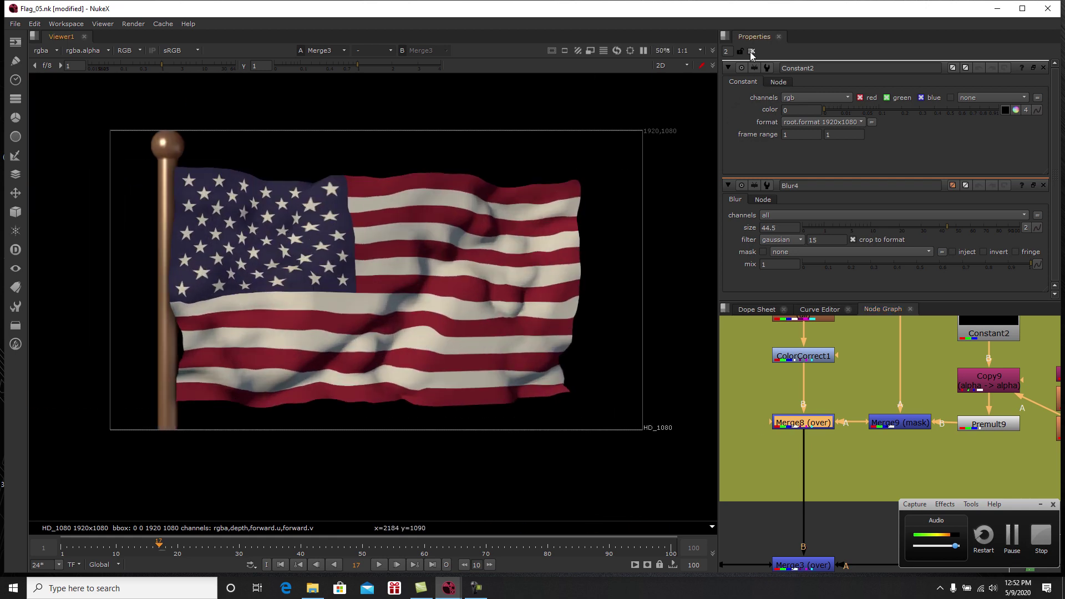
left_click(752, 51)
scroll(806, 333, "down", 6)
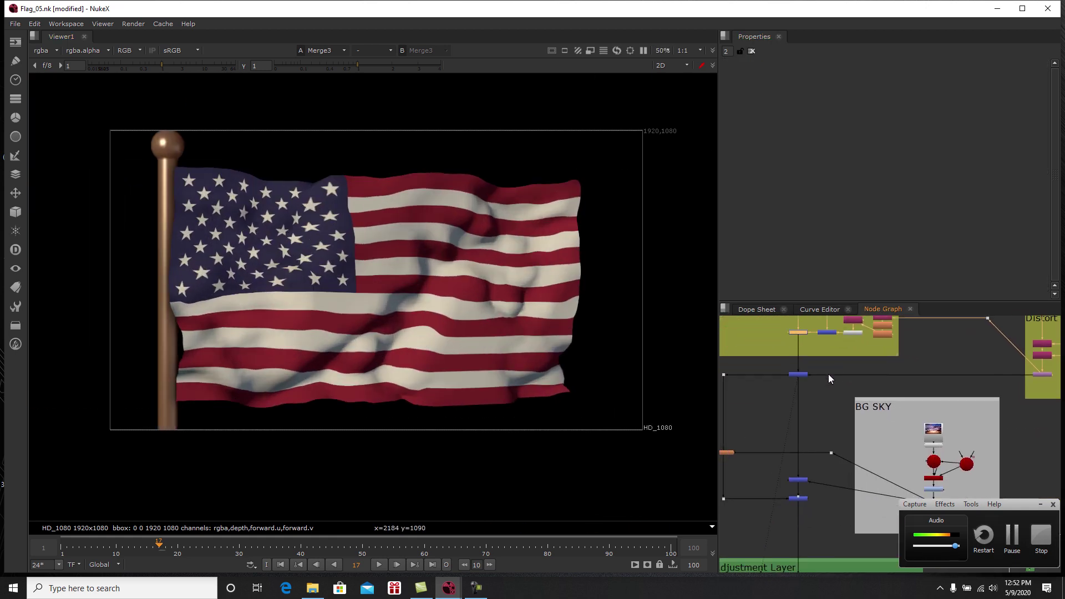
left_click(799, 375)
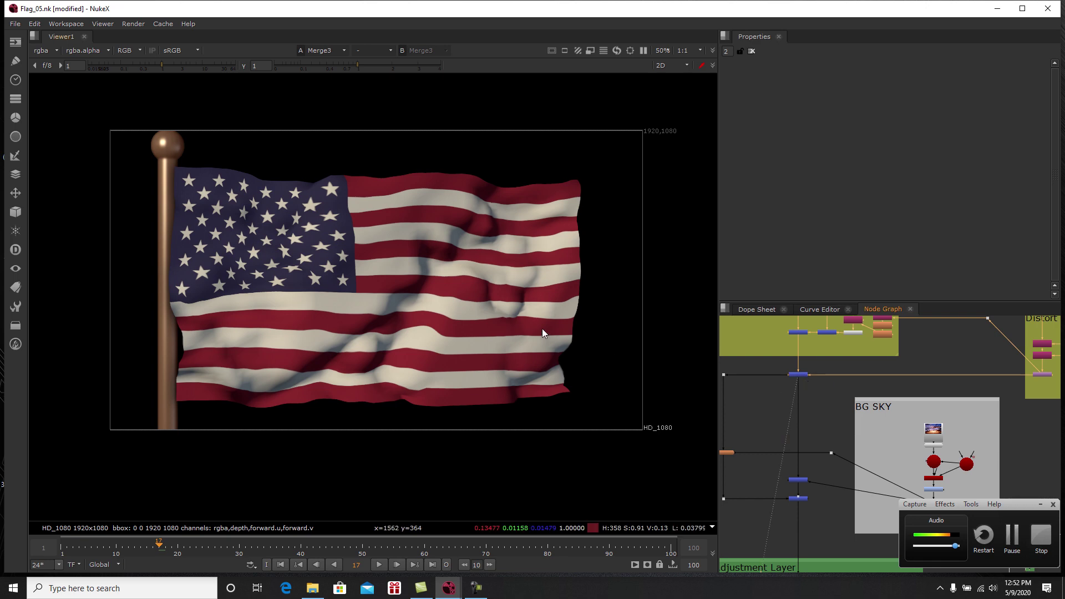
middle_click_drag(524, 328, 523, 340)
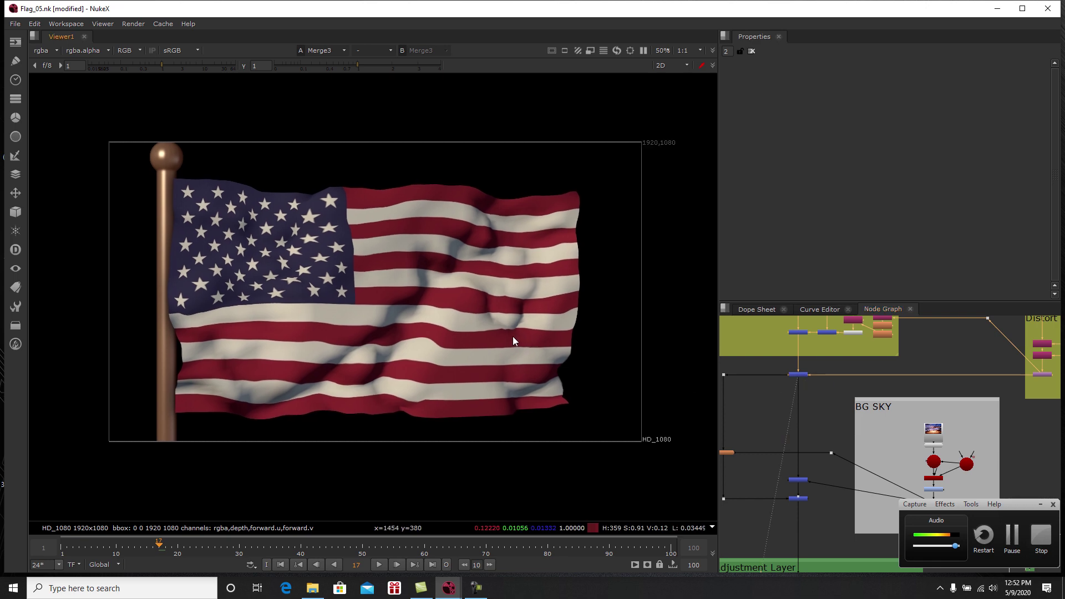
key("ctrl+s")
Step: View the sky-sunset-clouds-1.jpg image from Read3 in the BG SKY group
middle_click_drag(897, 457, 861, 424)
scroll(887, 408, "up", 3)
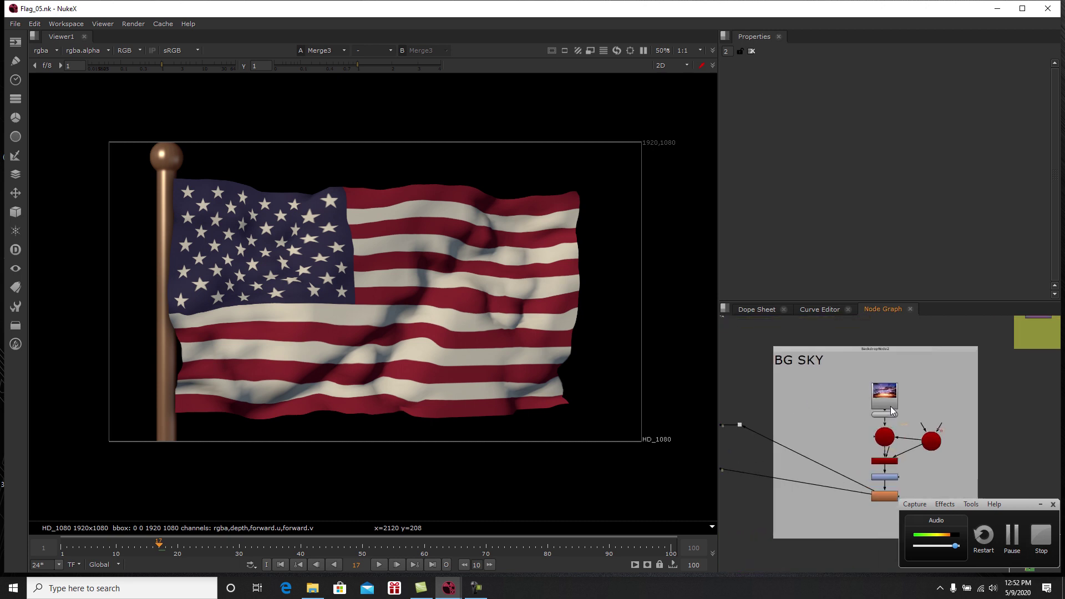
left_click(885, 399)
middle_click_drag(887, 405, 856, 393)
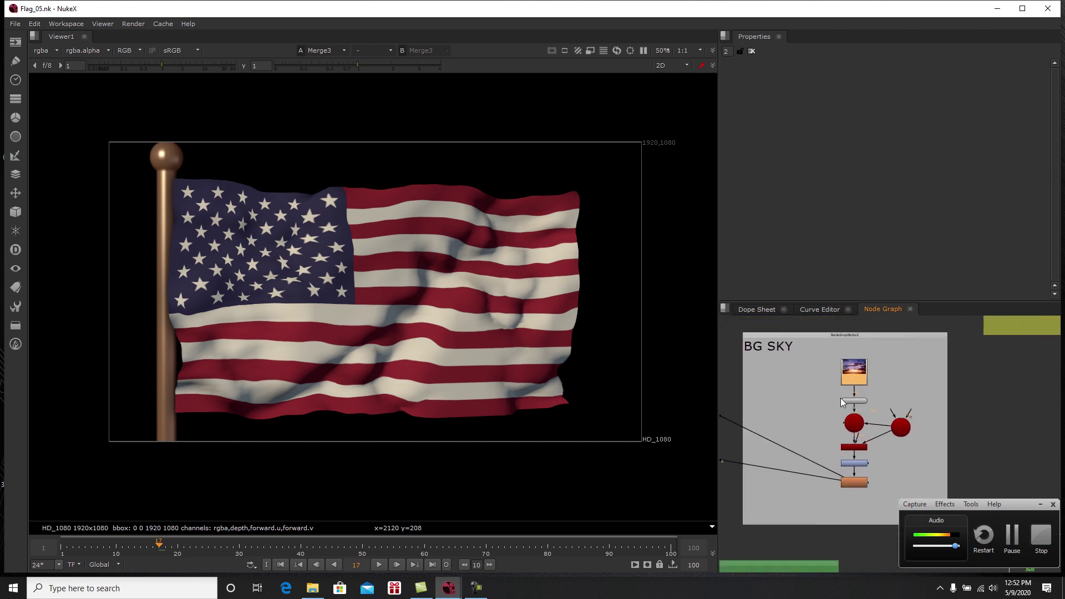
scroll(837, 440, "up", 5)
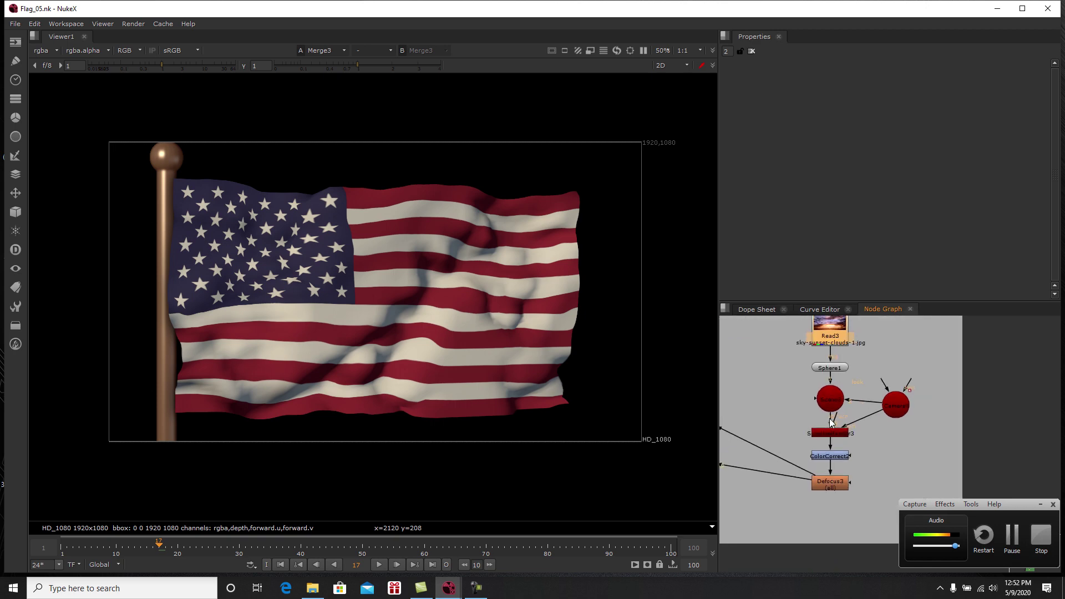
scroll(825, 382, "up", 2)
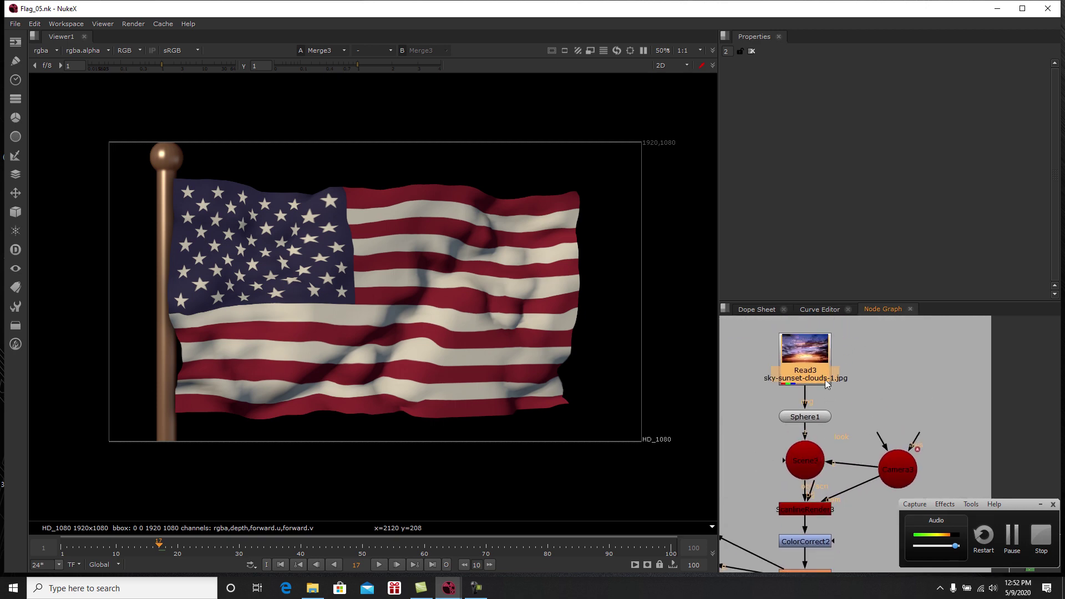
key("1")
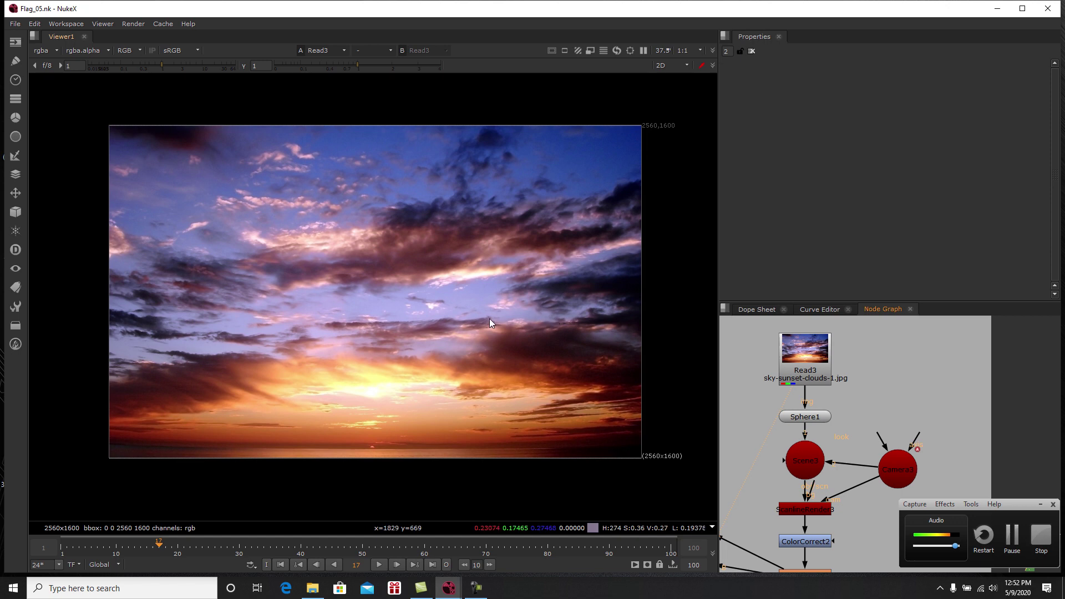
middle_click_drag(844, 398, 873, 408)
scroll(857, 386, "down", 2)
scroll(863, 384, "up", 2)
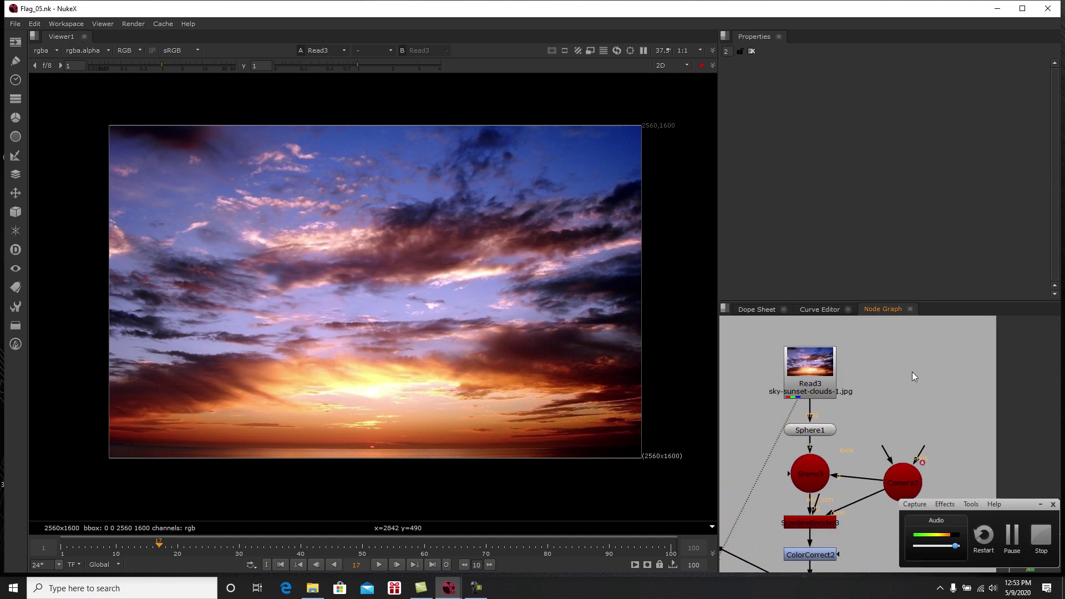
Step: Add a Sphere node beside Read3, feed the sky image into its img input, and inspect the textured sphere in 3D
type("sphere")
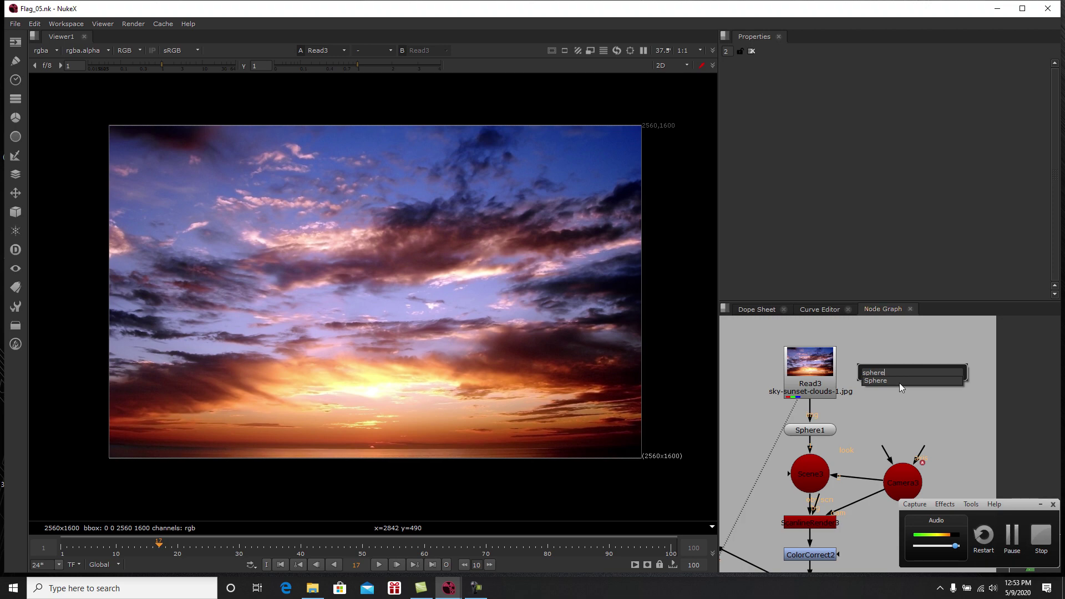
left_click(900, 382)
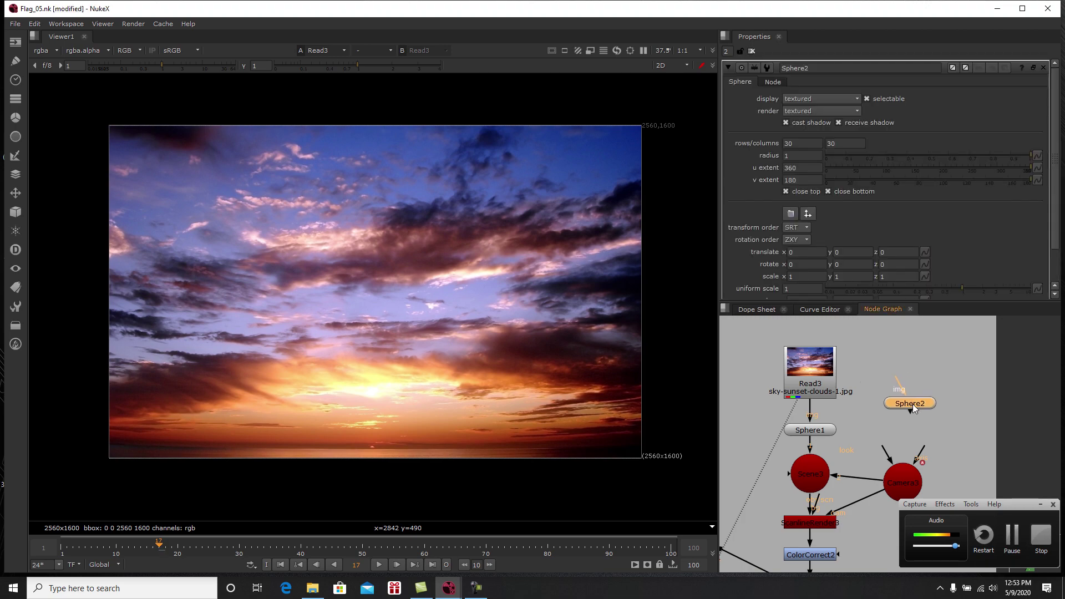
key("1")
left_click_drag(541, 365, 433, 345, "ctrl")
left_click_drag(914, 359, 845, 387)
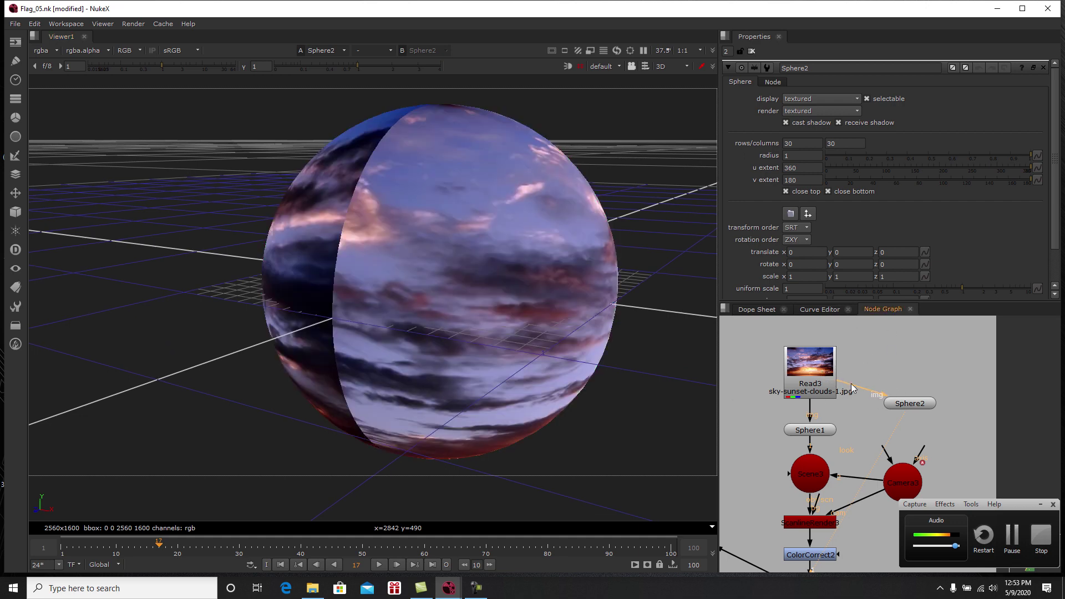
left_click_drag(594, 353, 425, 353, "ctrl")
middle_click_drag(424, 353, 551, 335, "alt")
left_click_drag(550, 334, 402, 316, "ctrl")
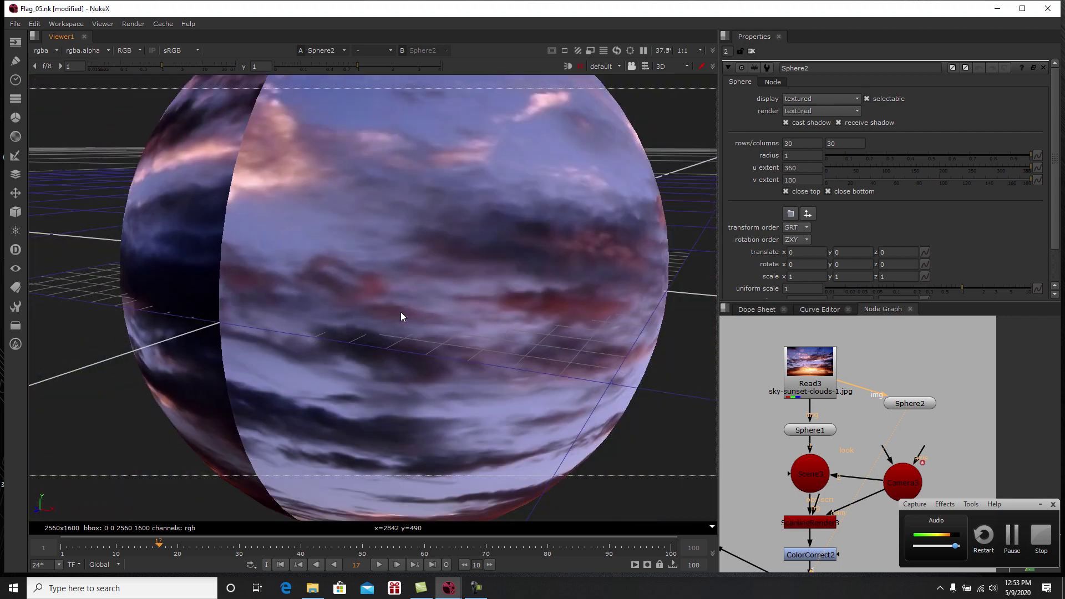
Step: Open Camera3's settings and examine the Sphere1, Scene3 and ScanlineRender3 nodes of the sky setup
scroll(402, 316, "down", 5)
scroll(863, 448, "down", 4)
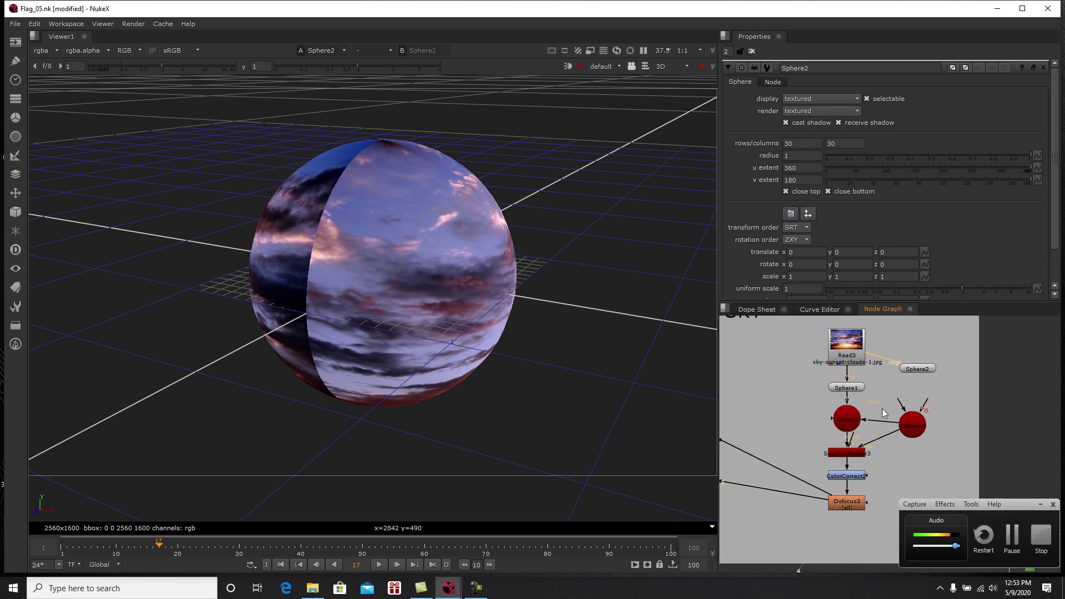
scroll(882, 408, "up", 3)
left_click(941, 432)
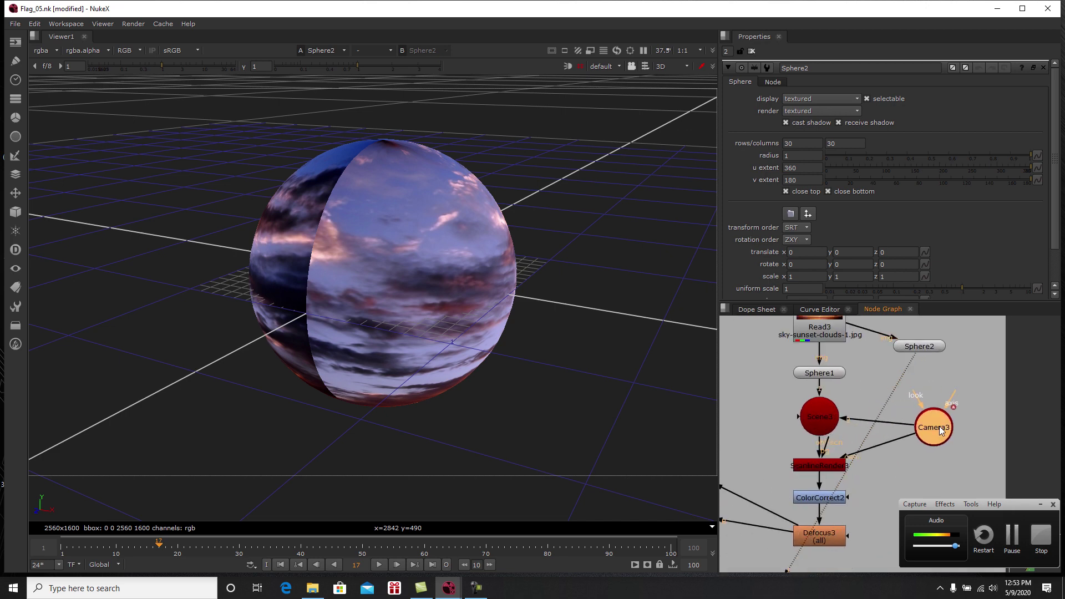
double_click(941, 431)
left_click_drag(828, 374, 829, 370)
left_click(820, 412)
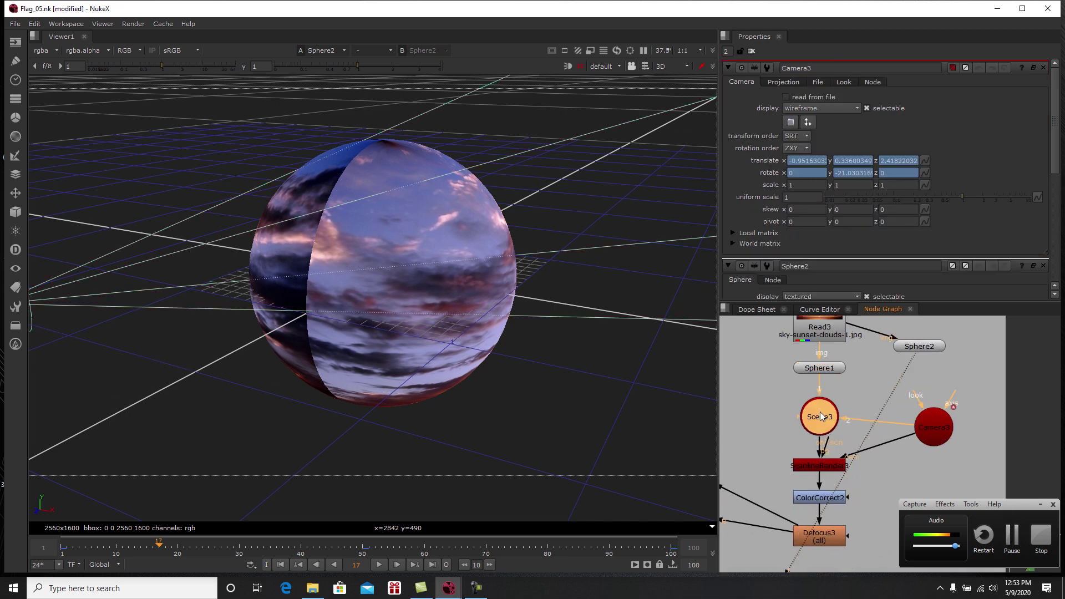
left_click(835, 463)
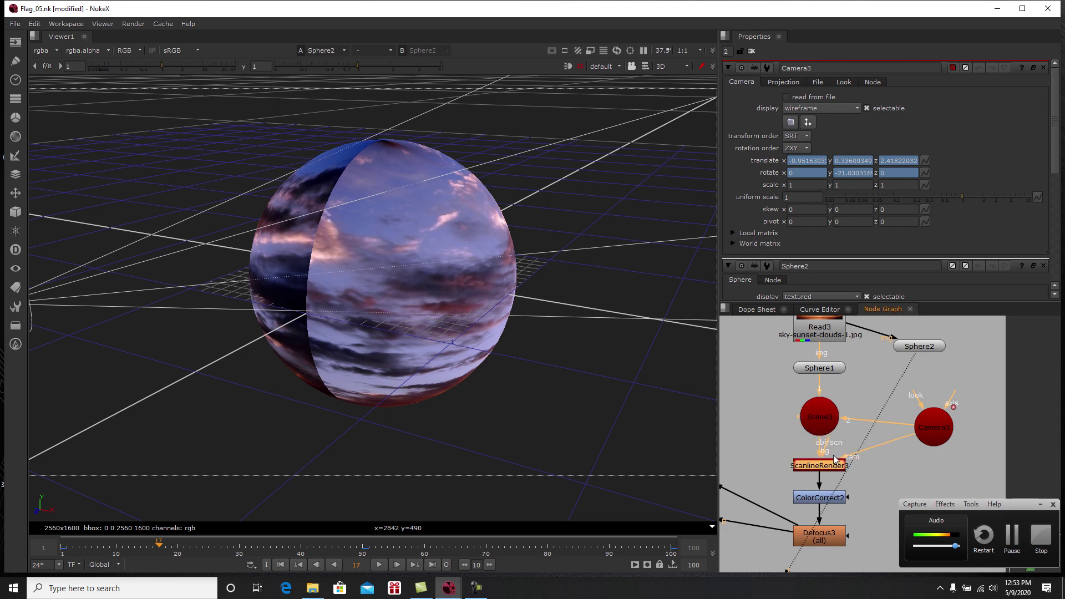
Step: Switch the viewer back to 2D and view the sky rendered by ScanlineRender3
scroll(887, 438, "down", 5)
mouse_move(901, 433)
middle_mouse_down()
mouse_move(911, 428)
mouse_move(892, 448)
middle_mouse_up()
left_click(779, 426)
scroll(894, 448, "up", 3)
left_click(676, 68)
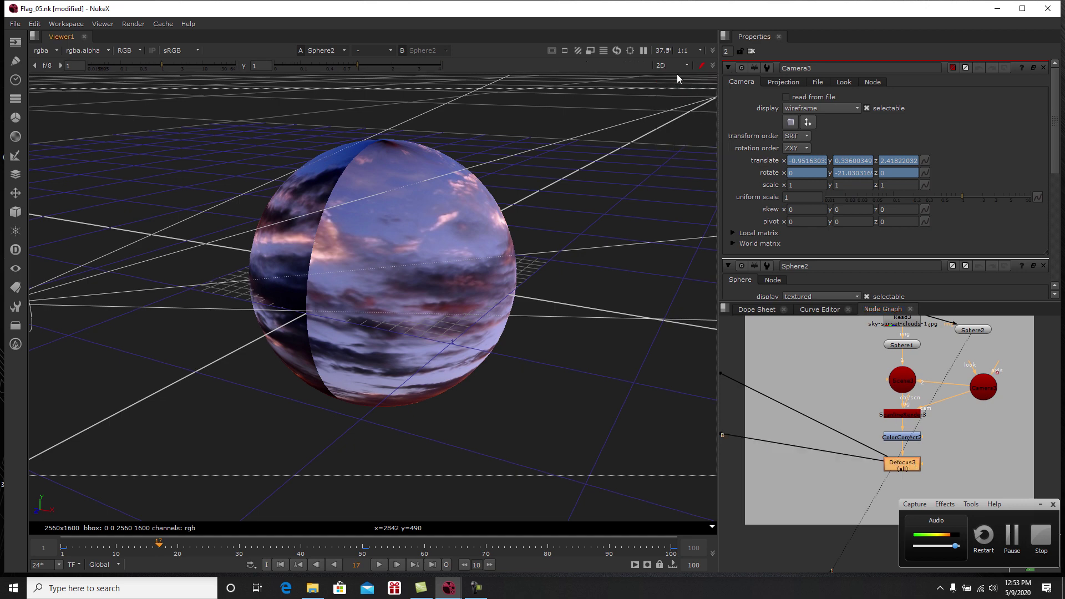
left_click(676, 76)
left_click(893, 416)
key("1")
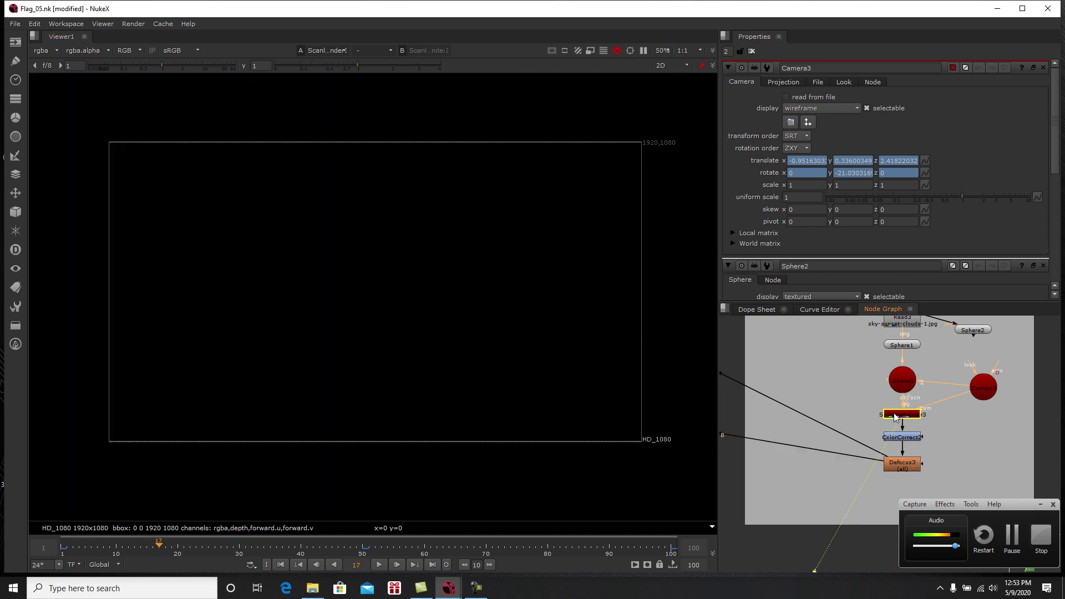
Step: View the outputs of ColorCorrect2 and Defocus3 in turn and open both nodes' settings
left_click(908, 440)
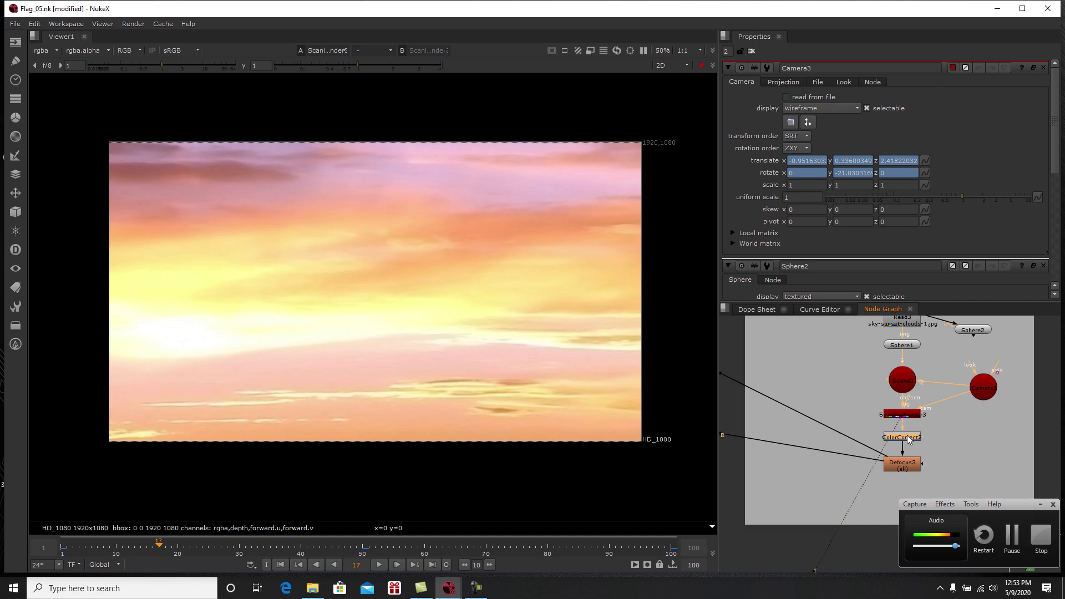
key("1")
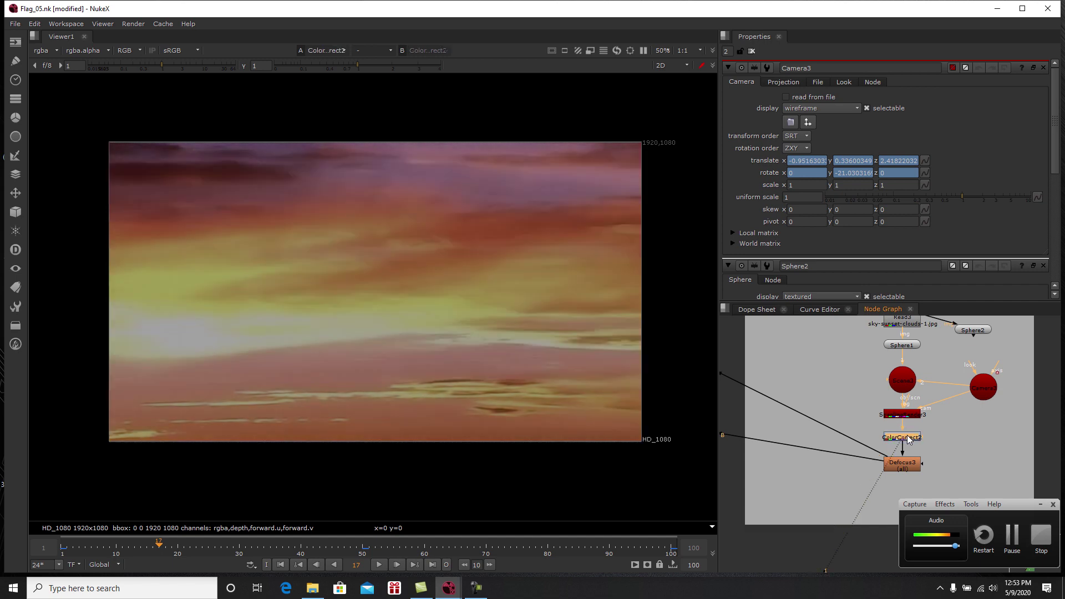
double_click(908, 441)
left_click(906, 464)
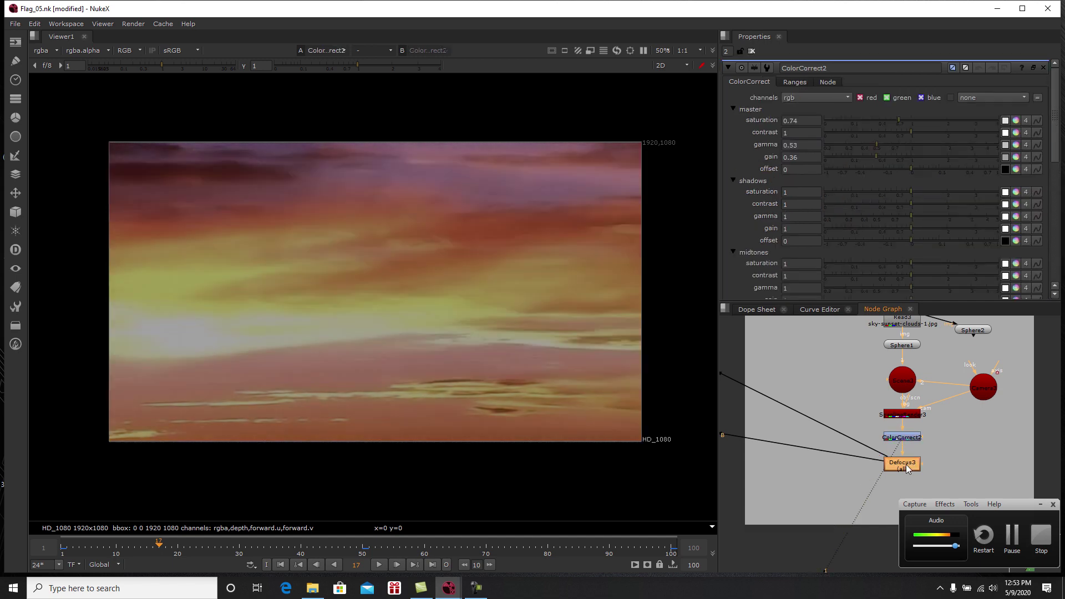
key("1")
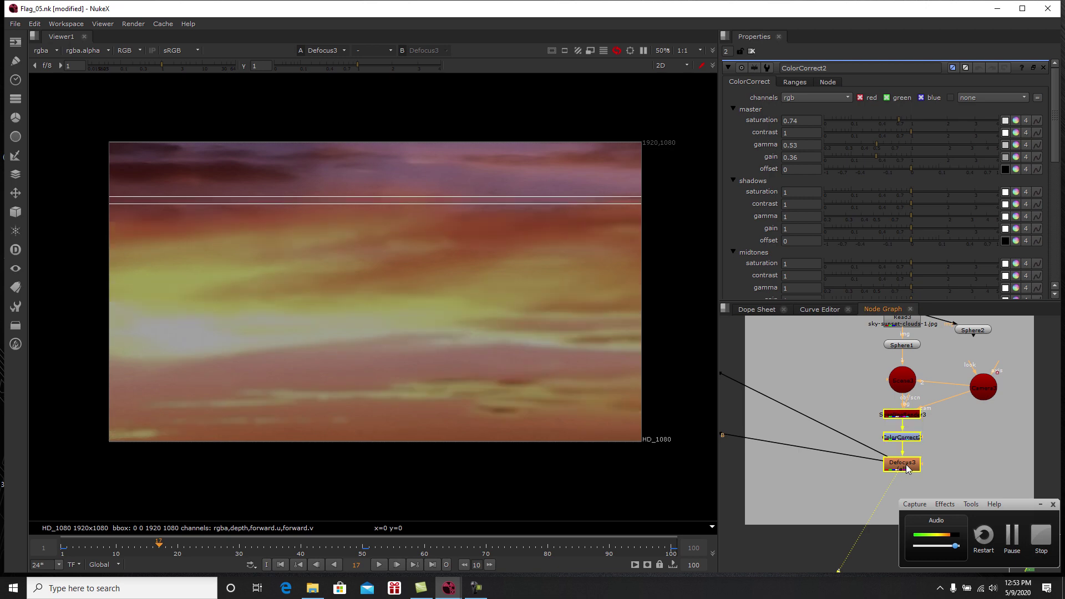
double_click(907, 469)
Step: View Merge4's composite of the flag and pole over the sky background and save the script
scroll(908, 469, "down", 1)
middle_click_drag(867, 443, 935, 430)
scroll(910, 445, "down", 1)
scroll(849, 441, "up", 1)
middle_click_drag(839, 453, 920, 433)
scroll(920, 434, "down", 1)
left_click_drag(763, 391, 913, 452)
middle_click_drag(918, 446, 798, 432)
scroll(848, 442, "up", 2)
left_click(837, 425)
left_click(831, 416)
scroll(845, 412, "down", 1)
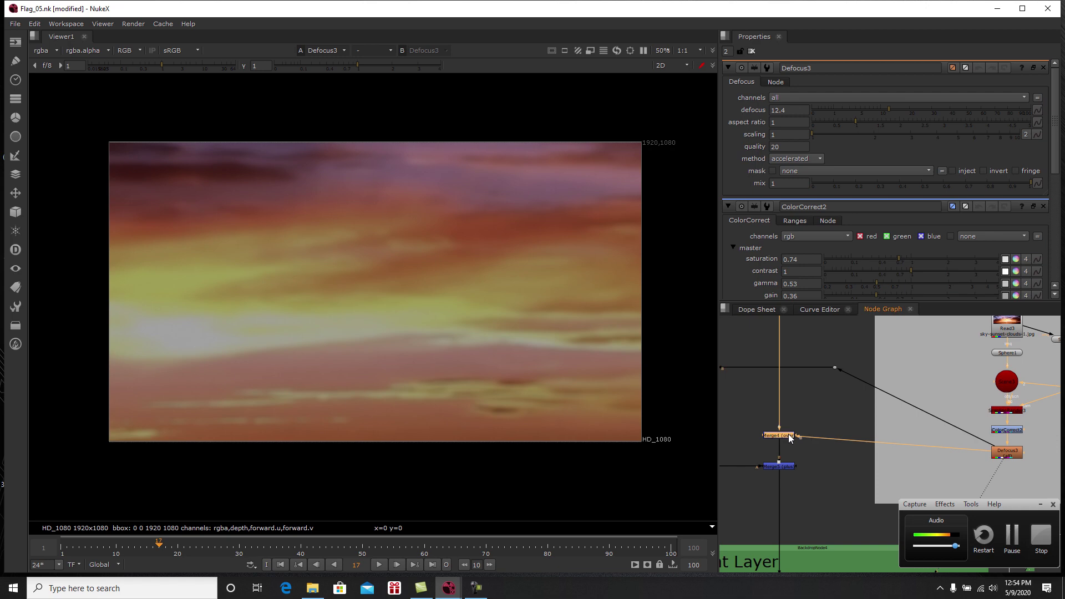
key("1")
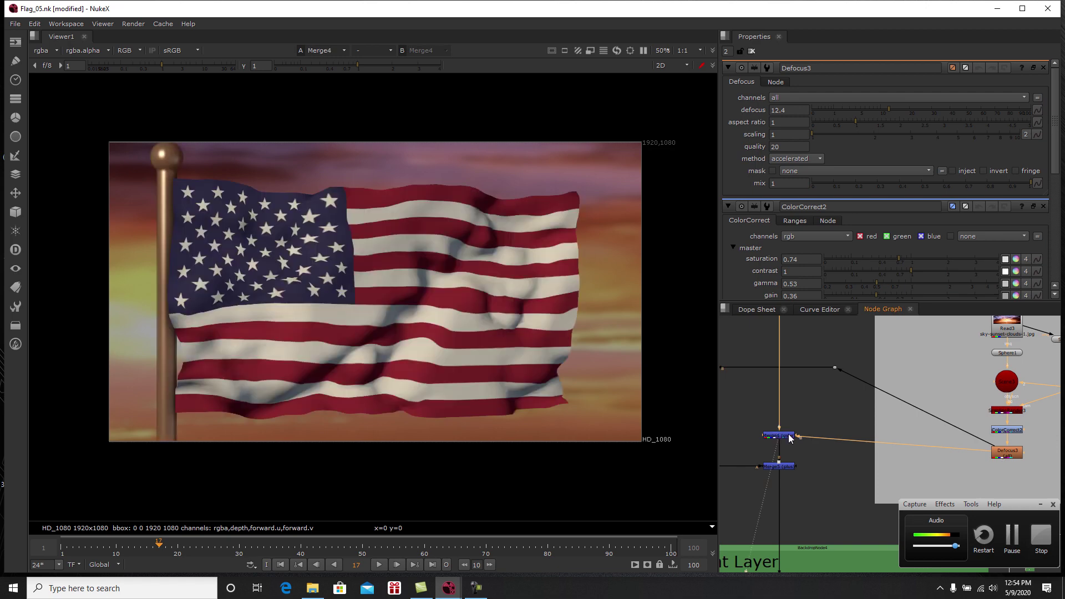
scroll(854, 444, "down", 3)
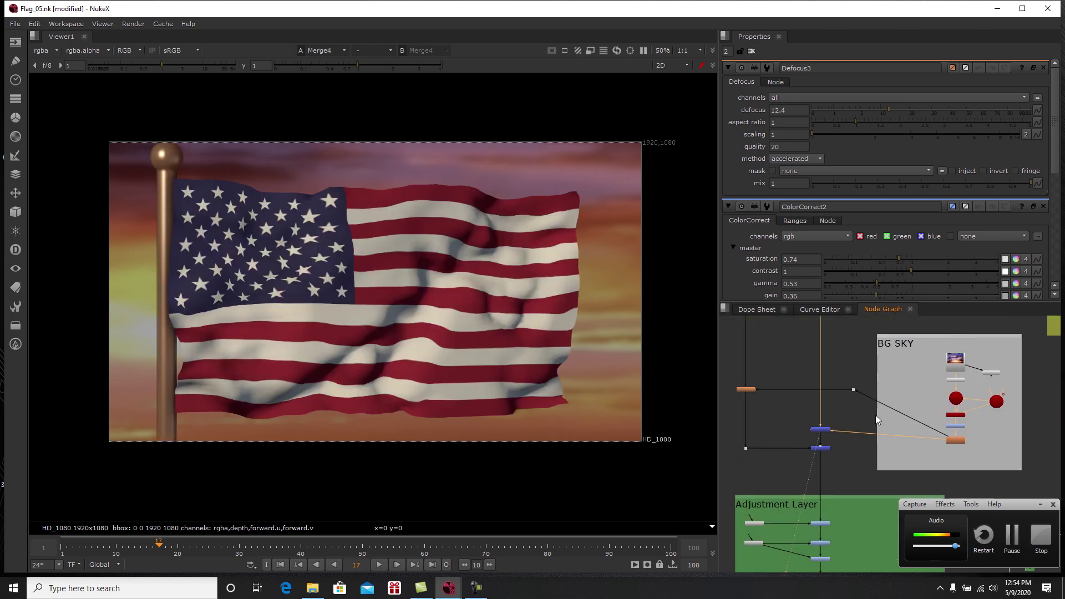
middle_click_drag(455, 306, 449, 322)
key("ctrl+s")
Step: Close all open node settings, view the LightWrap1 output, and open LightWrap1's settings
middle_click_drag(856, 426, 833, 495)
scroll(835, 441, "down", 1)
scroll(812, 410, "up", 1)
middle_click_drag(819, 450, 802, 415)
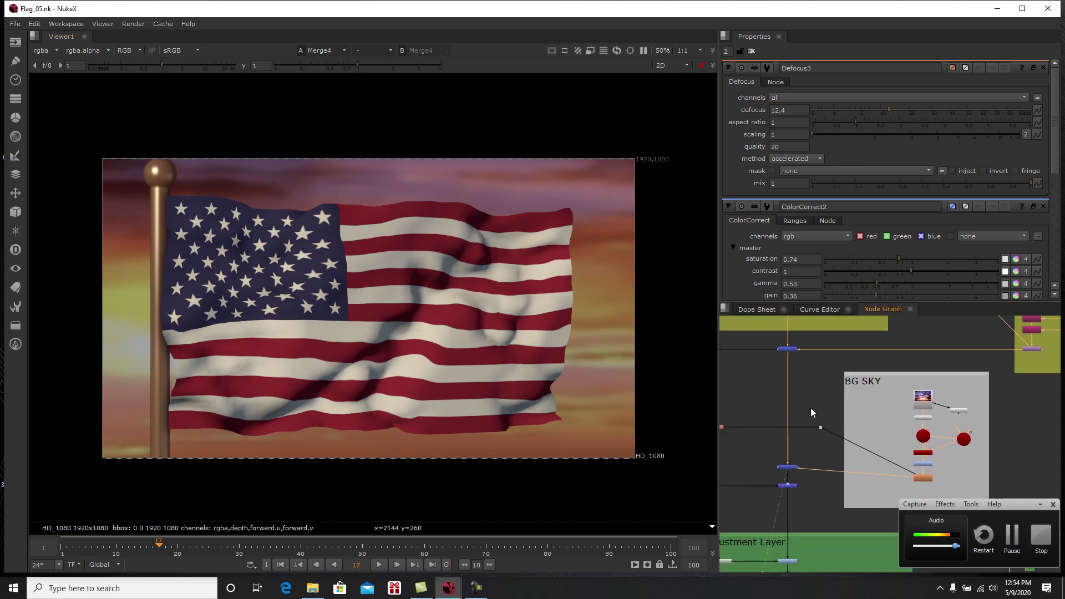
middle_click_drag(768, 481, 810, 439)
scroll(811, 440, "up", 3)
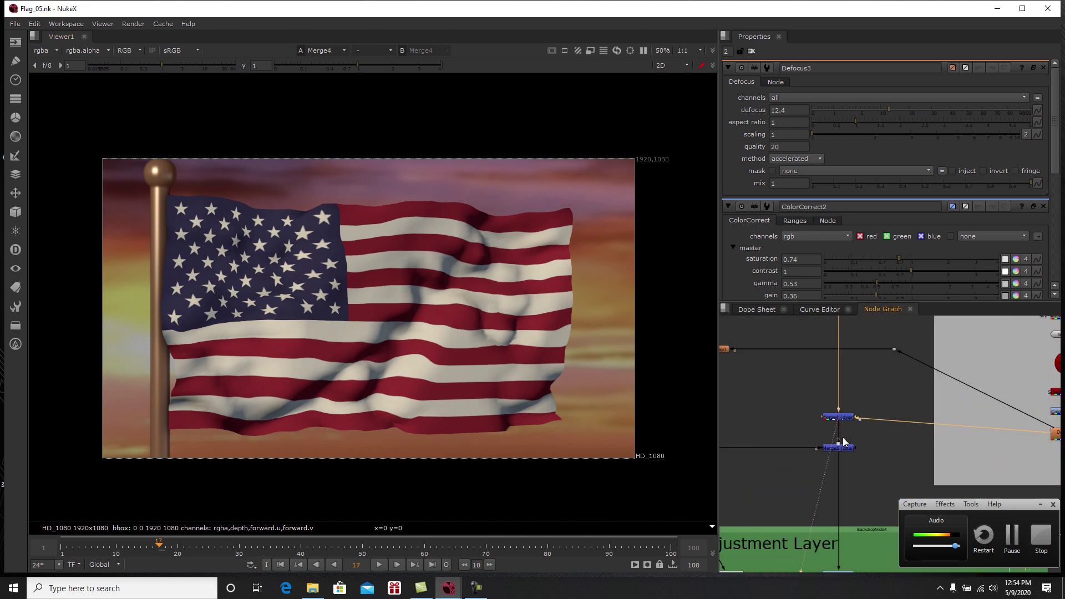
scroll(841, 448, "down", 3)
scroll(823, 433, "down", 2)
mouse_move(829, 430)
middle_mouse_down()
mouse_move(833, 469)
mouse_move(822, 431)
mouse_move(840, 419)
mouse_move(813, 444)
mouse_move(842, 415)
middle_mouse_up()
scroll(839, 419, "up", 1)
scroll(790, 388, "up", 2)
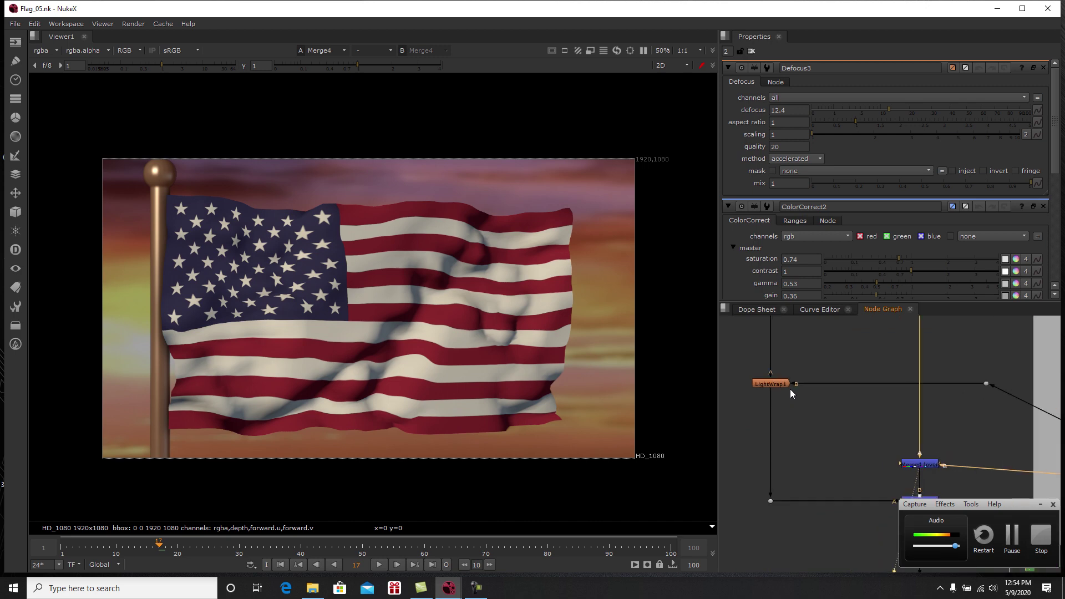
left_click(772, 384)
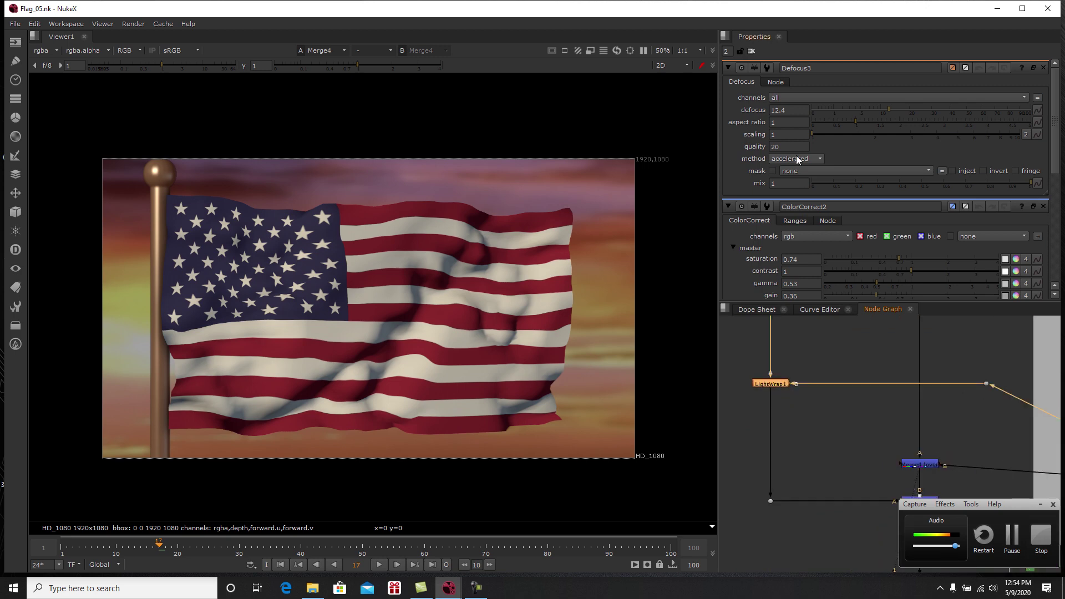
left_click(751, 50)
left_click(813, 427)
left_click(774, 385)
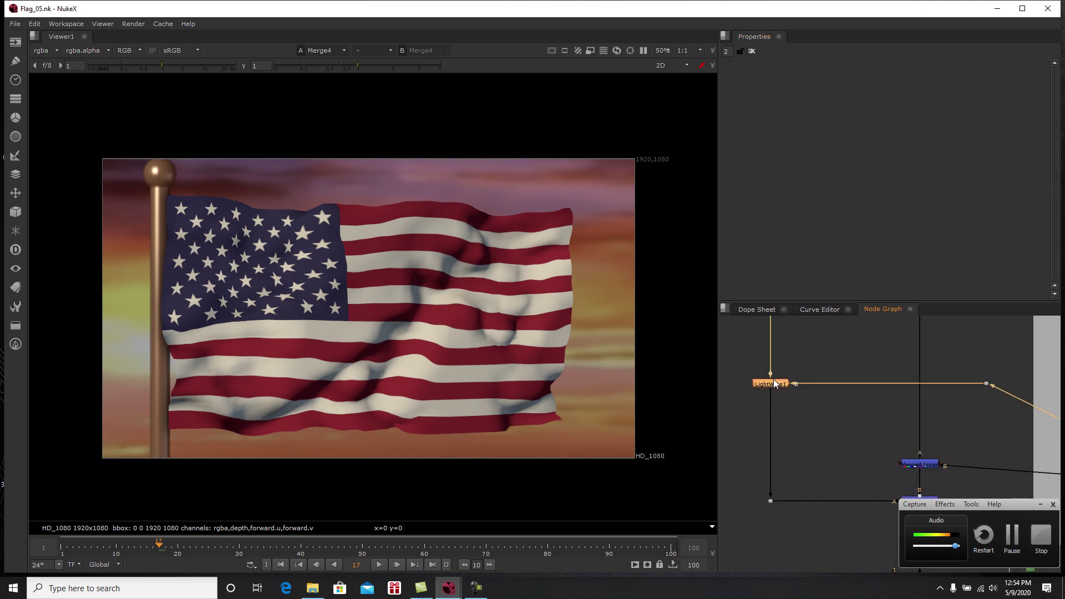
key("1")
double_click(772, 383)
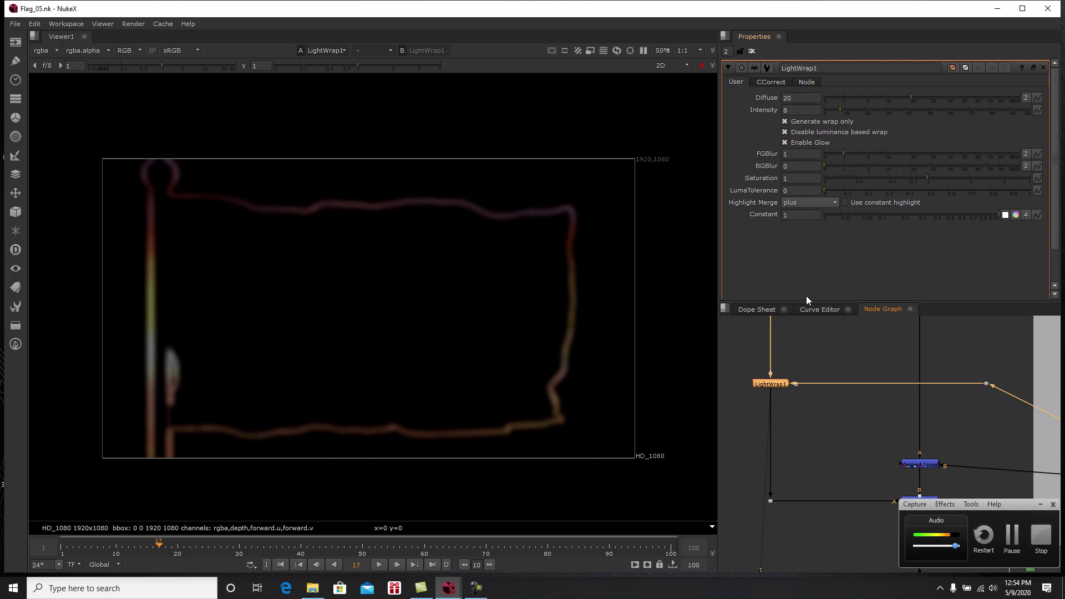
Step: Flip the viewer between Merge4 and LightWrap1 to compare the composite with the light wrap edges
left_click(870, 415)
key("1")
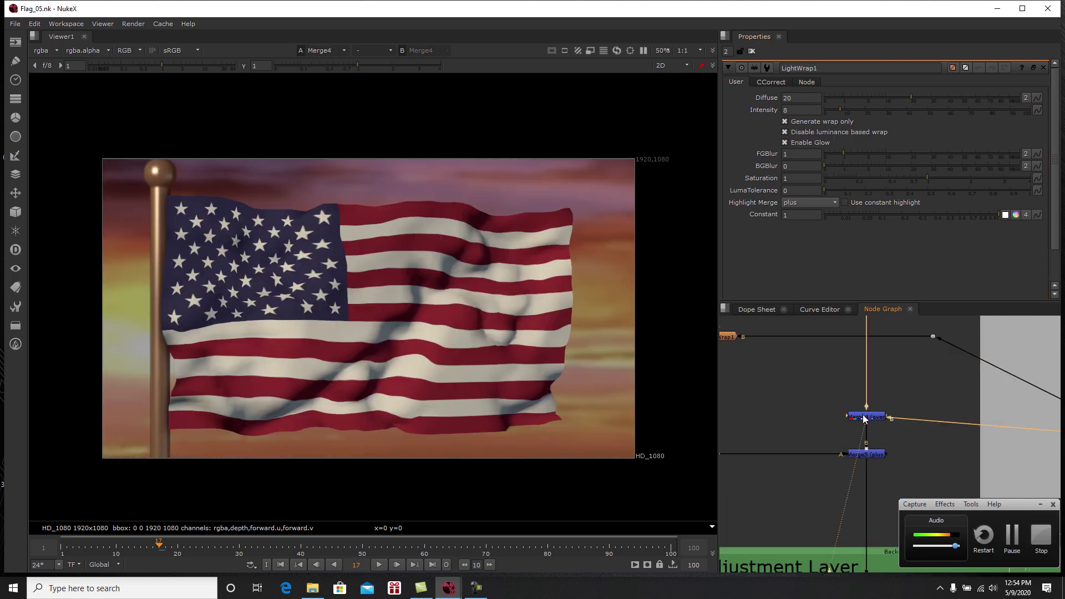
left_click(788, 371)
key("1")
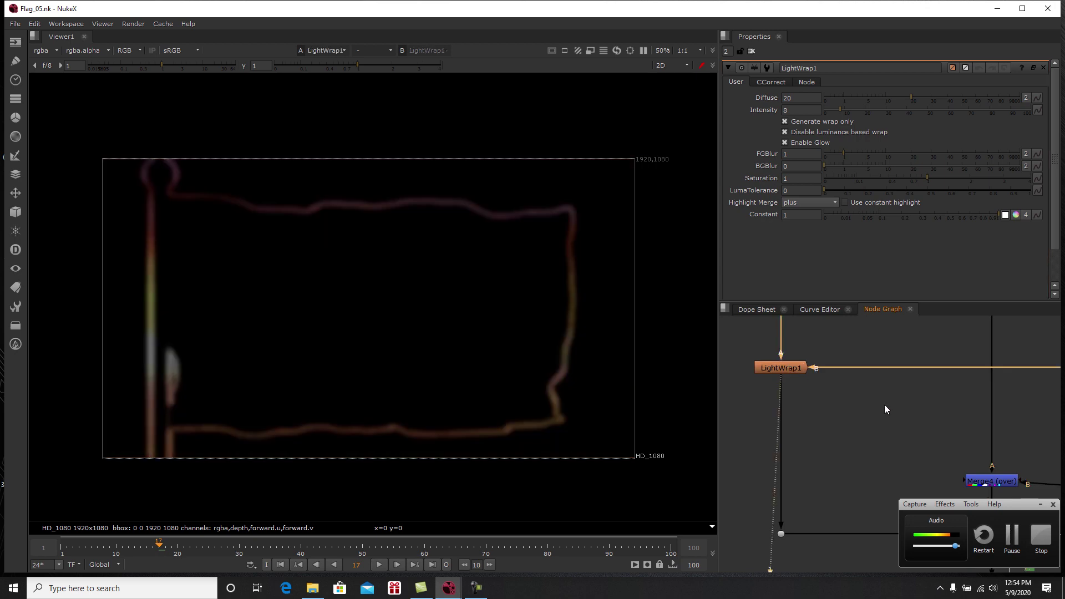
left_click(900, 420)
key("1")
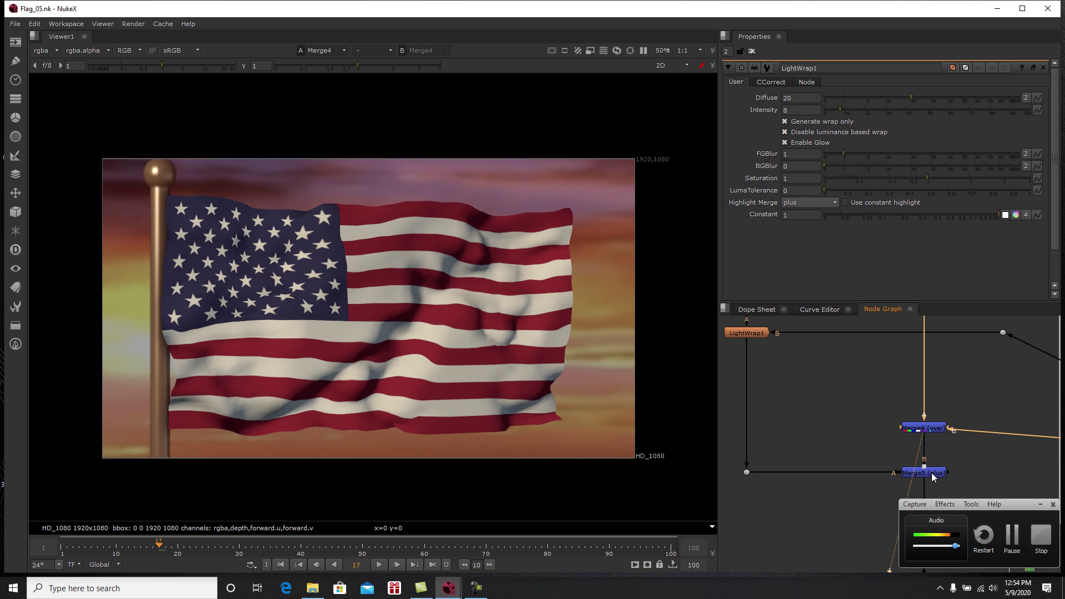
Step: View Merge5 and then Merge4 to compare the composite with and without the light wrap
left_click(930, 473)
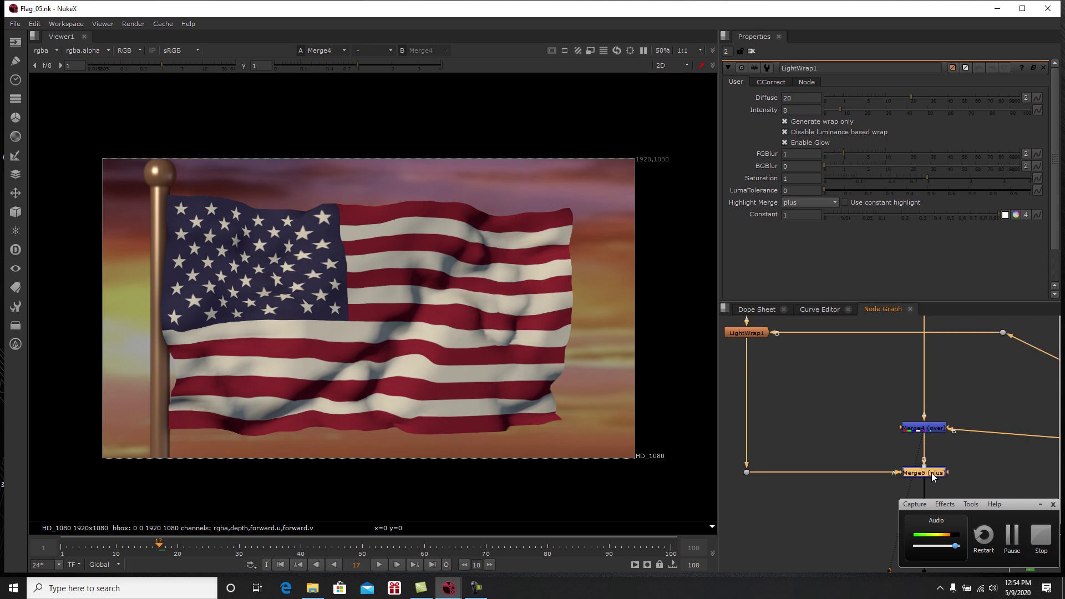
key("1")
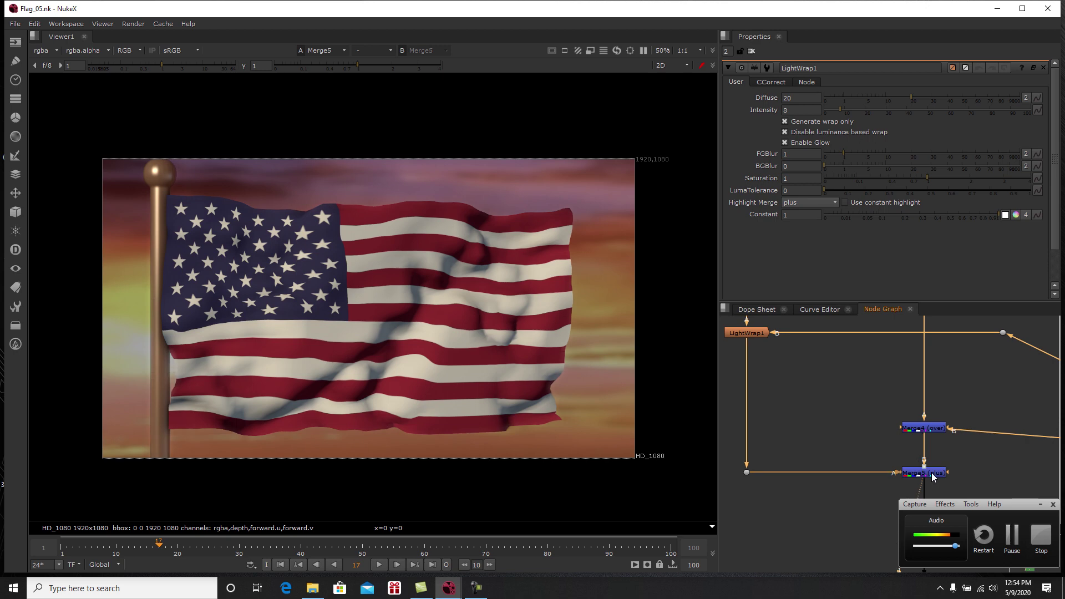
left_click(925, 430)
key("1")
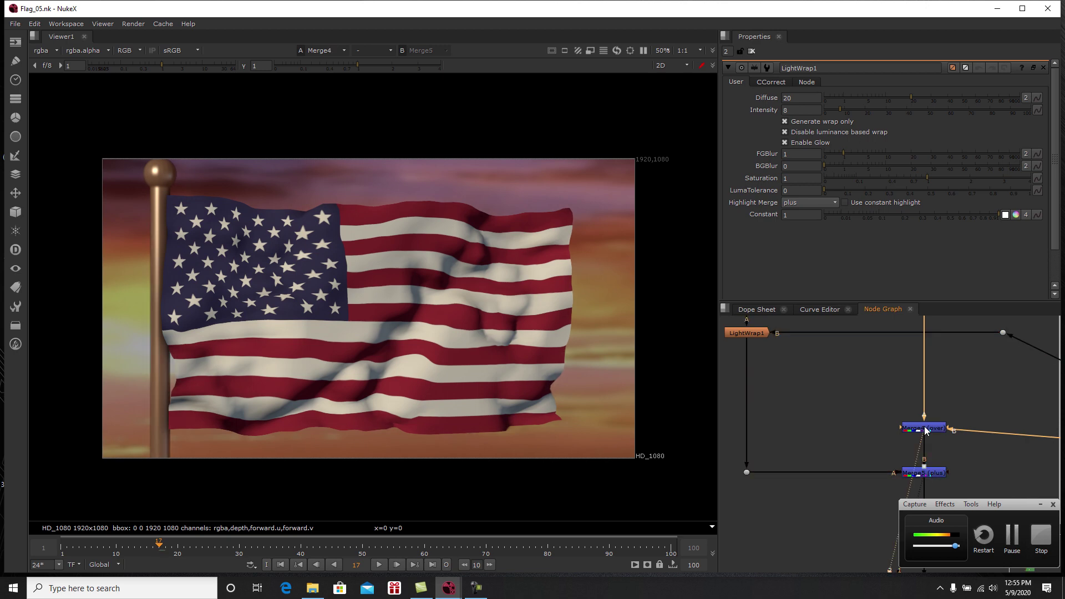
Step: Flip the viewer repeatedly between Merge5 and Merge4 to examine what the light wrap adds to the edges
key("2")
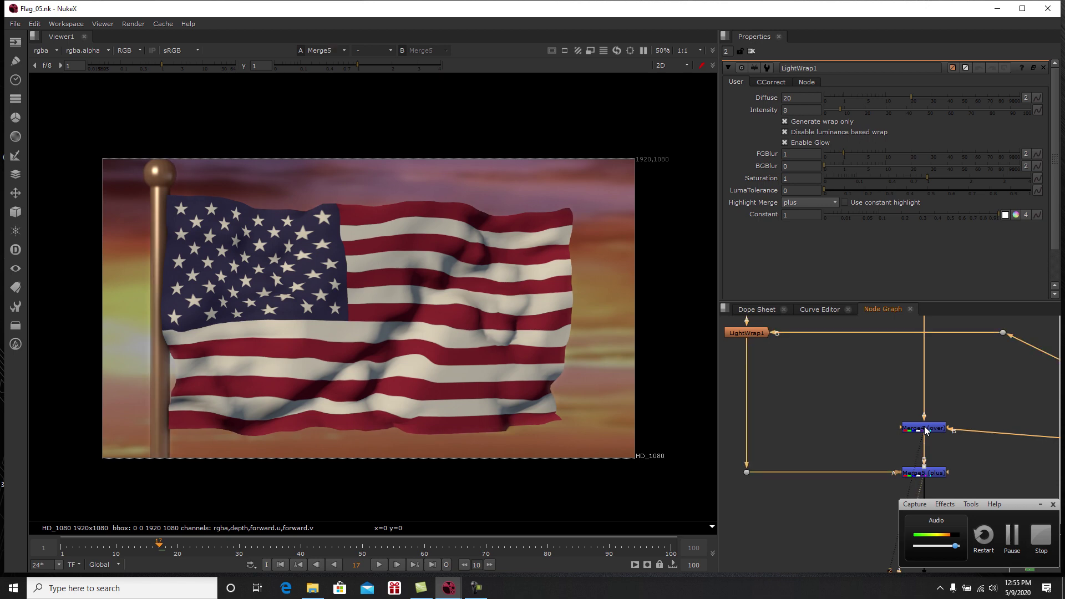
key("1")
key("2")
key("1")
key("2")
Step: In the Adjustment Layer group, open Ramp2's settings, view its gradient, and close all open node settings
middle_click_drag(925, 443, 912, 406)
left_click_drag(906, 410, 913, 438)
scroll(913, 437, "down", 3)
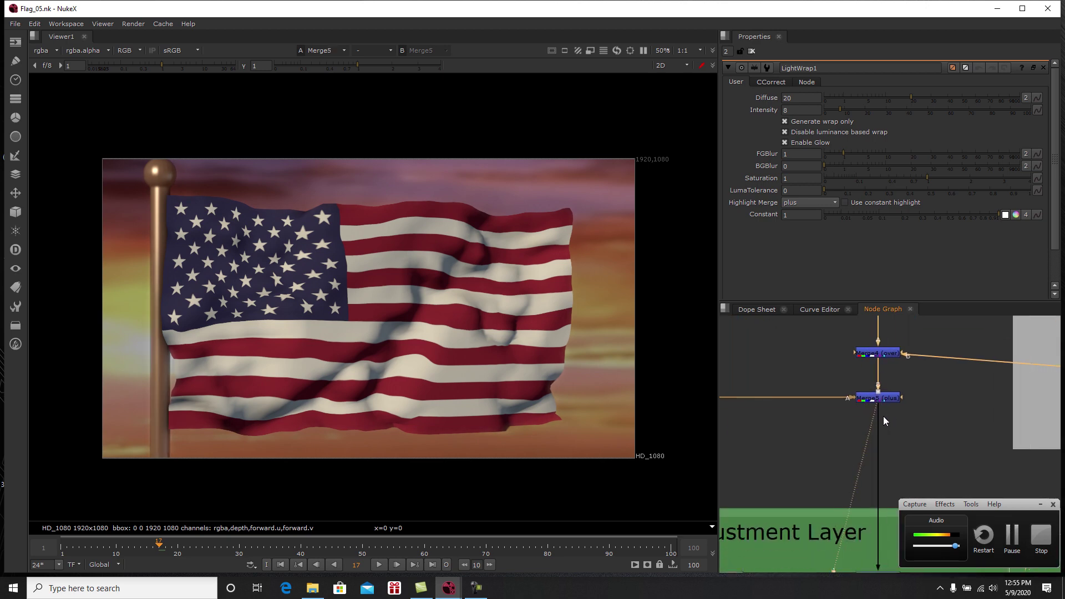
mouse_move(880, 439)
middle_mouse_down()
mouse_move(865, 409)
mouse_move(896, 366)
mouse_move(877, 453)
middle_mouse_up()
scroll(889, 398, "up", 2)
scroll(876, 454, "down", 2)
mouse_move(873, 450)
middle_mouse_down()
mouse_move(891, 388)
mouse_move(873, 441)
middle_mouse_up()
middle_click_drag(897, 402, 900, 371)
scroll(888, 378, "up", 1)
left_click(862, 379)
double_click(755, 381)
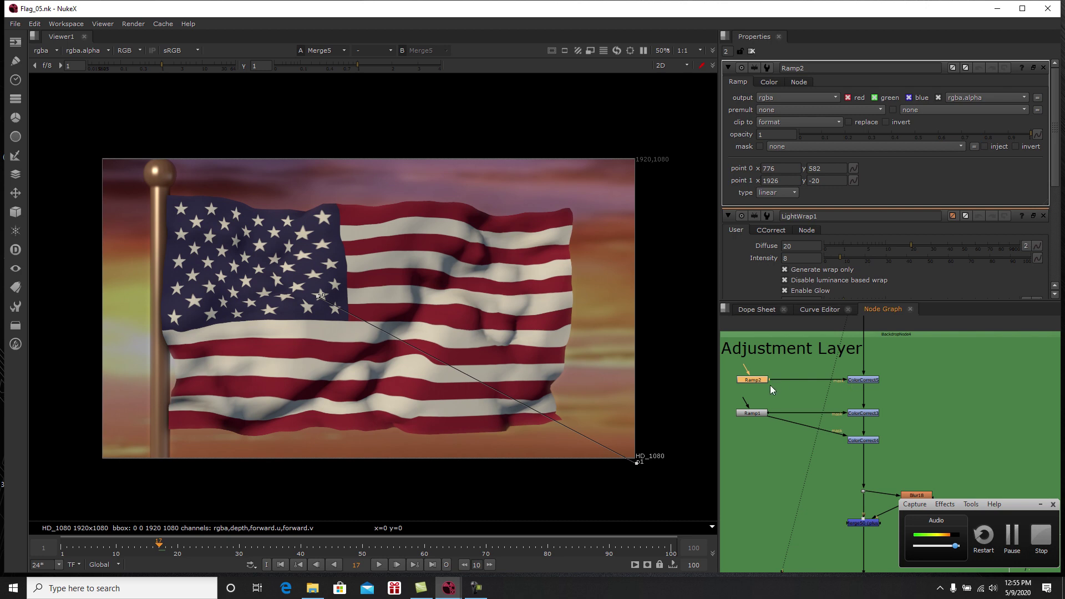
key("1")
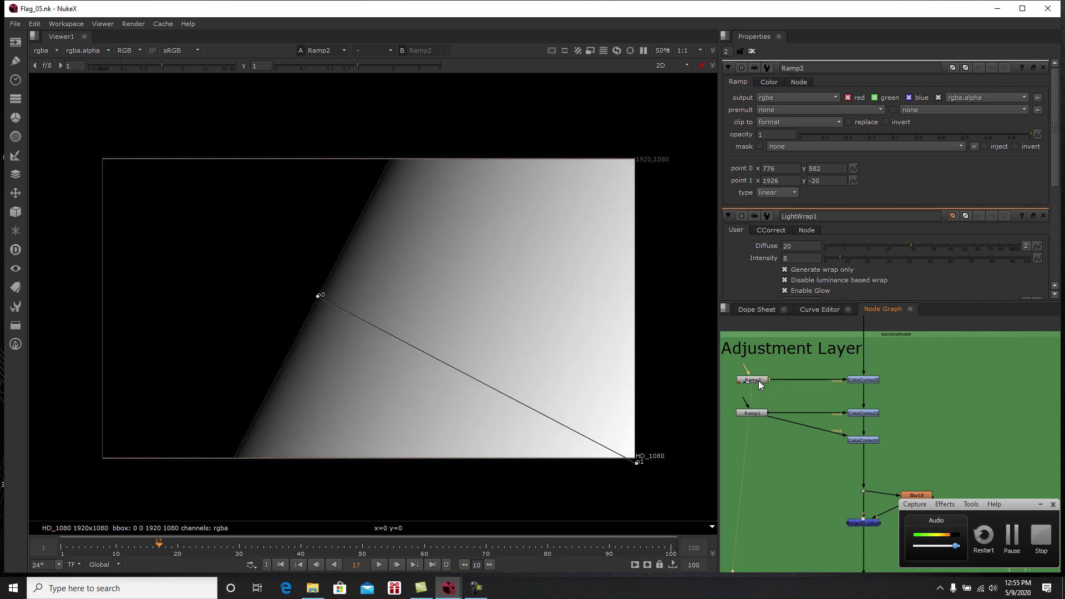
left_click(751, 51)
Step: Compare ColorCorrect5 with Merge5 in the viewer, and open the settings of ColorCorrect5 and its Ramp2 mask
middle_click_drag(816, 399, 857, 415)
left_click(898, 413)
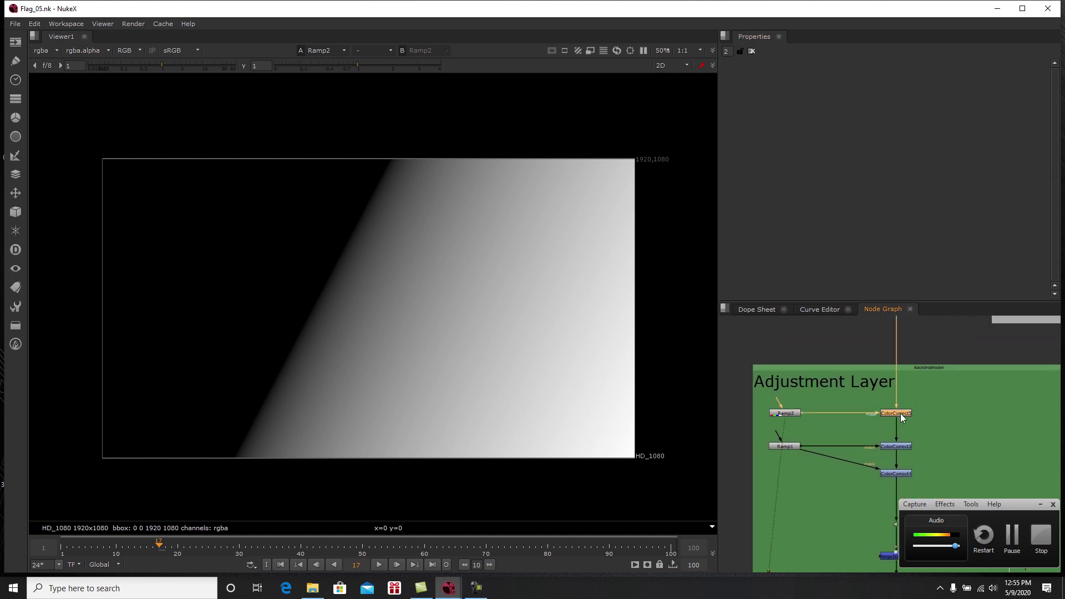
key("1")
mouse_move(907, 384)
middle_mouse_down()
mouse_move(889, 448)
mouse_move(902, 365)
middle_mouse_up()
left_click(884, 351)
key("1")
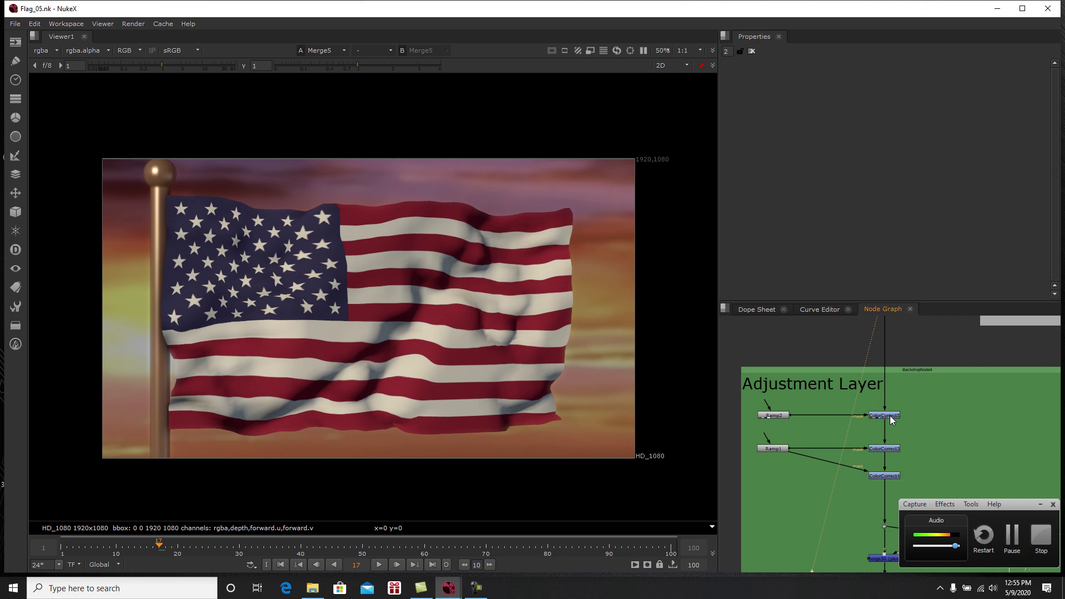
left_click(889, 416)
key("1")
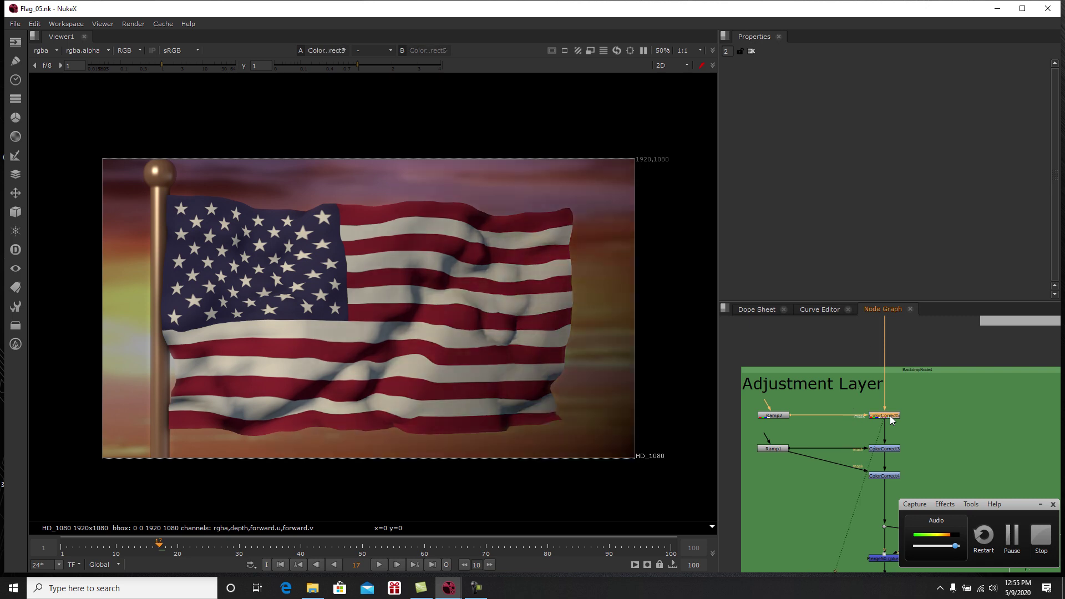
double_click(890, 415)
double_click(773, 415)
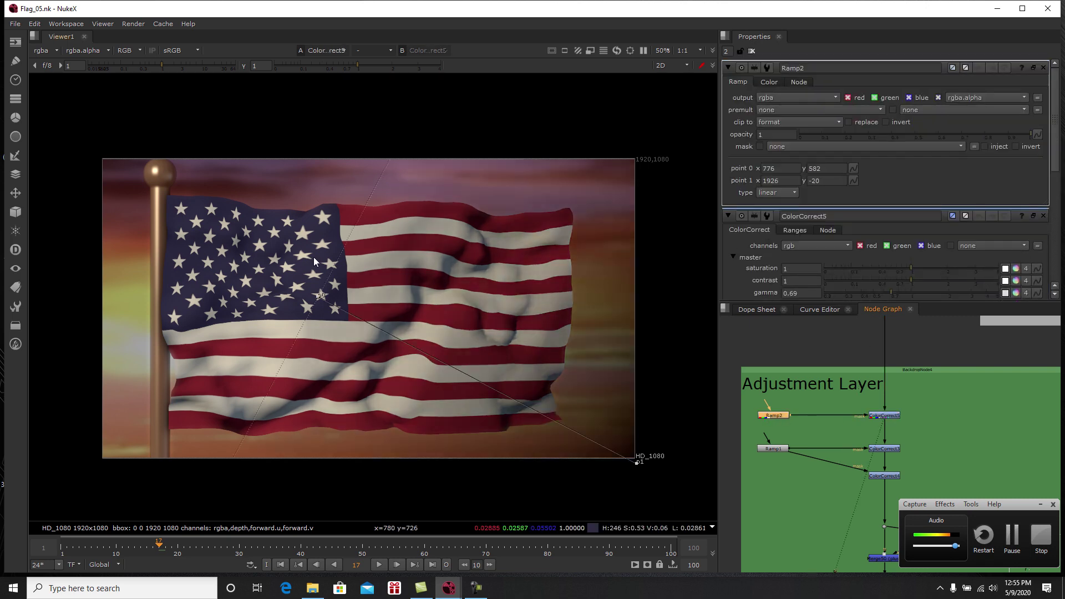
Step: View Ramp1's gradient and inspect its settings, closing all node settings when finished
middle_click_drag(825, 441, 835, 423)
left_click(789, 432)
key("1")
left_click(751, 51)
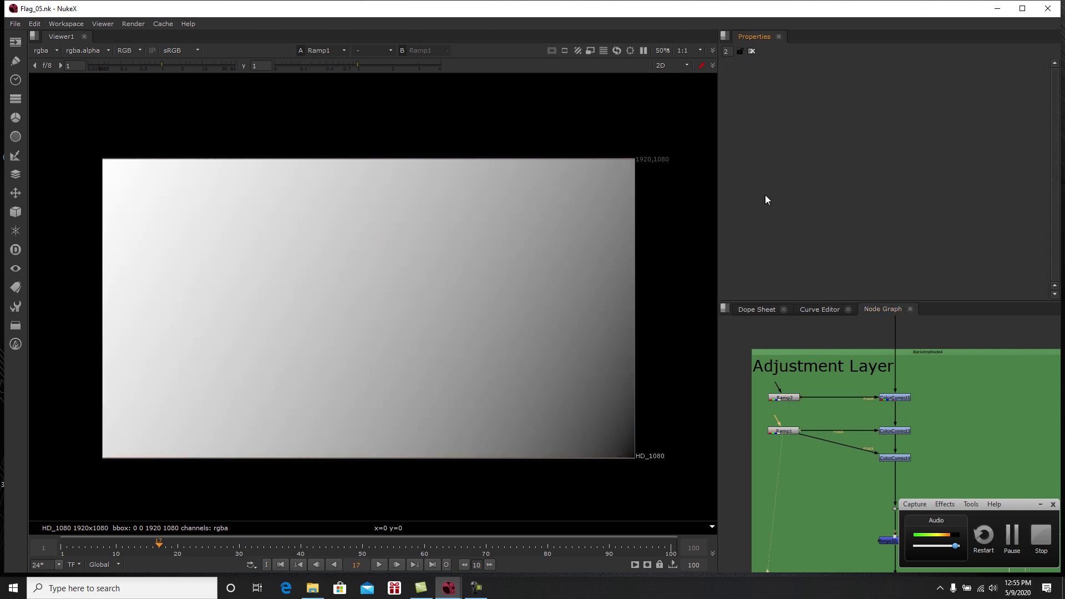
double_click(790, 431)
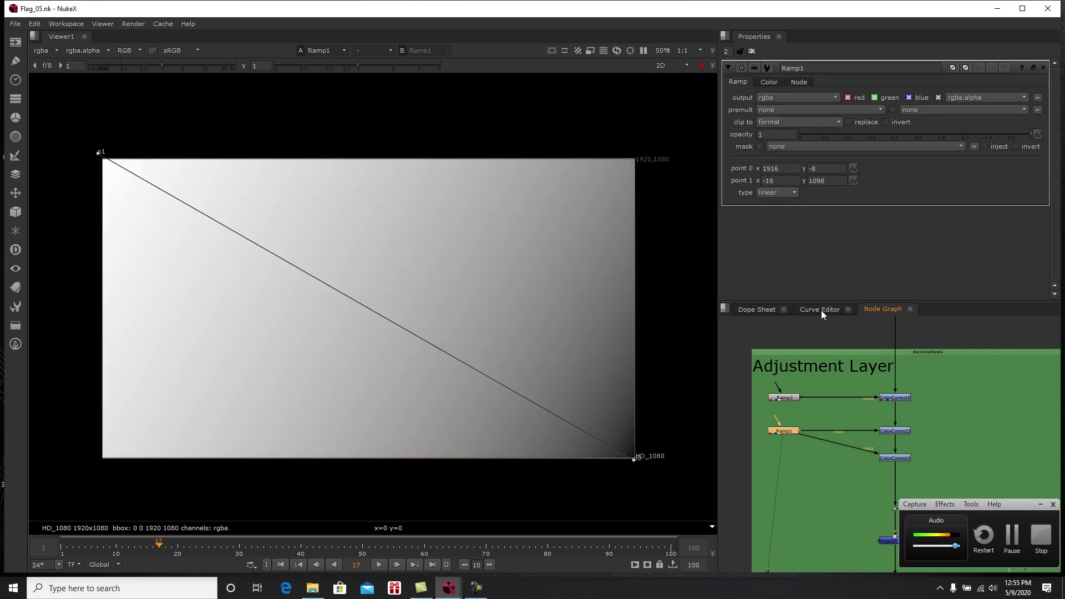
left_click(752, 51)
Step: Compare ColorCorrect5 with the color correction directly below it, which is masked by Ramp1
left_click(894, 431)
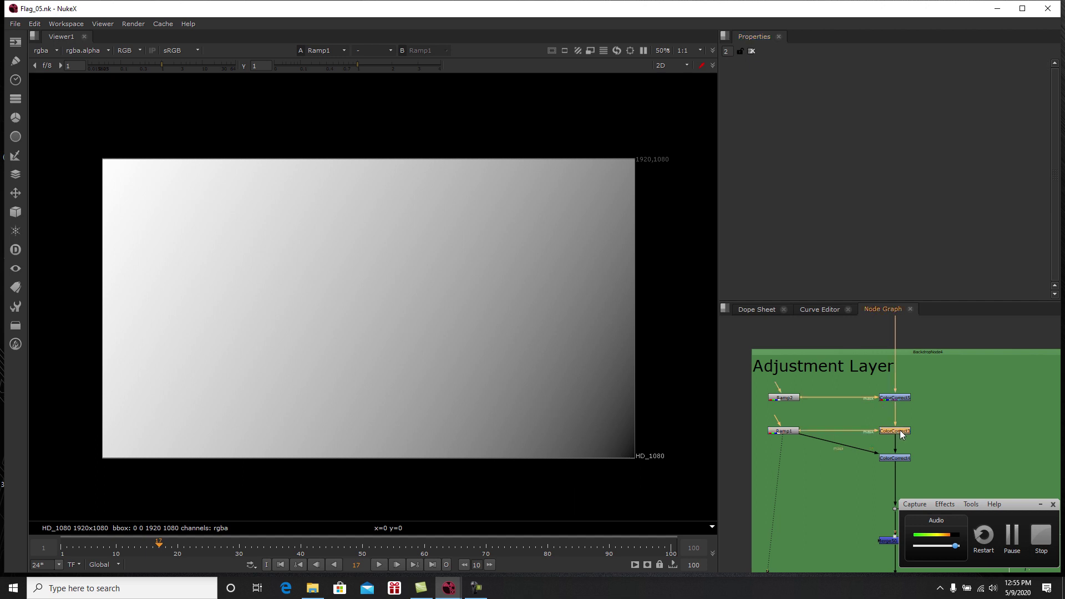
key("1")
left_click(892, 399)
key("1")
left_click(902, 435)
key("1")
left_click(900, 436)
Step: View the ColorCorrect4 result and open its settings to examine the gain
left_click(897, 459)
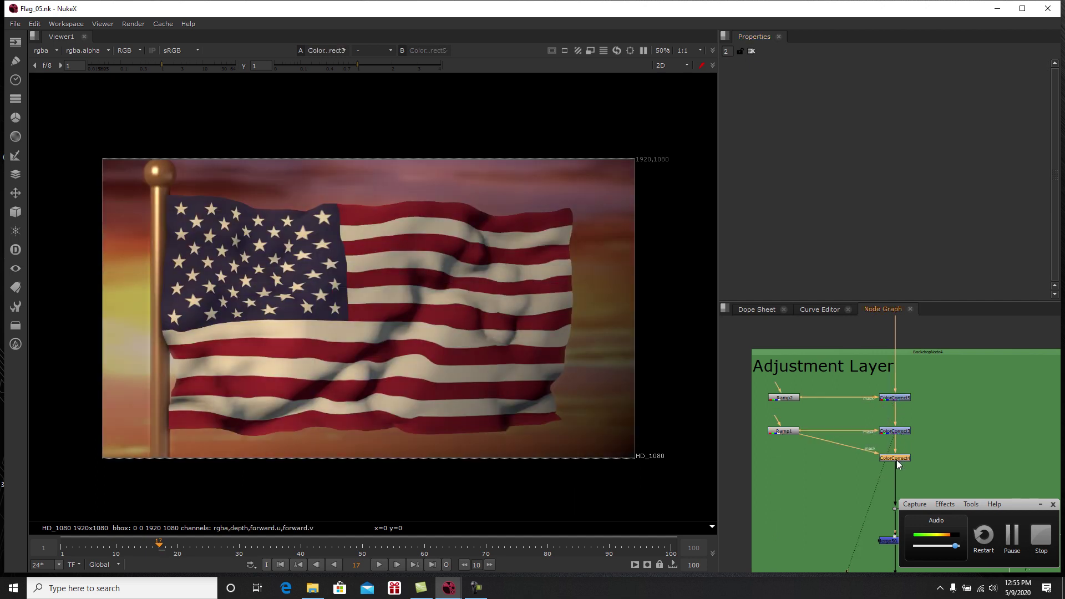
key("1")
left_click(897, 460)
double_click(897, 460)
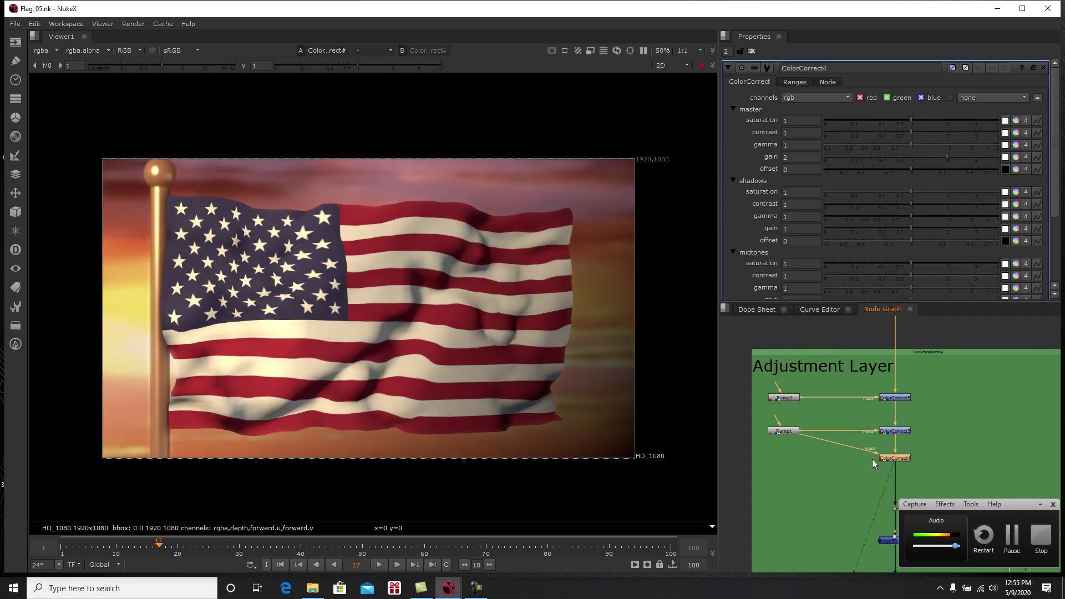
scroll(861, 450, "down", 2)
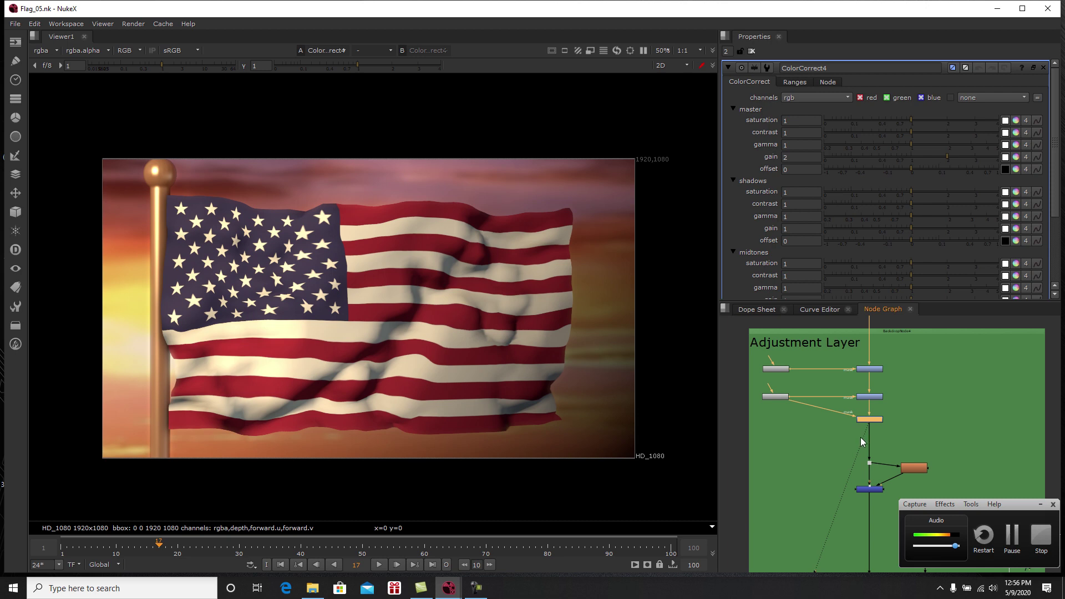
Step: Open Blur18's settings and compare its blurred output with the Merge50 result in the viewer
scroll(859, 434, "up", 4)
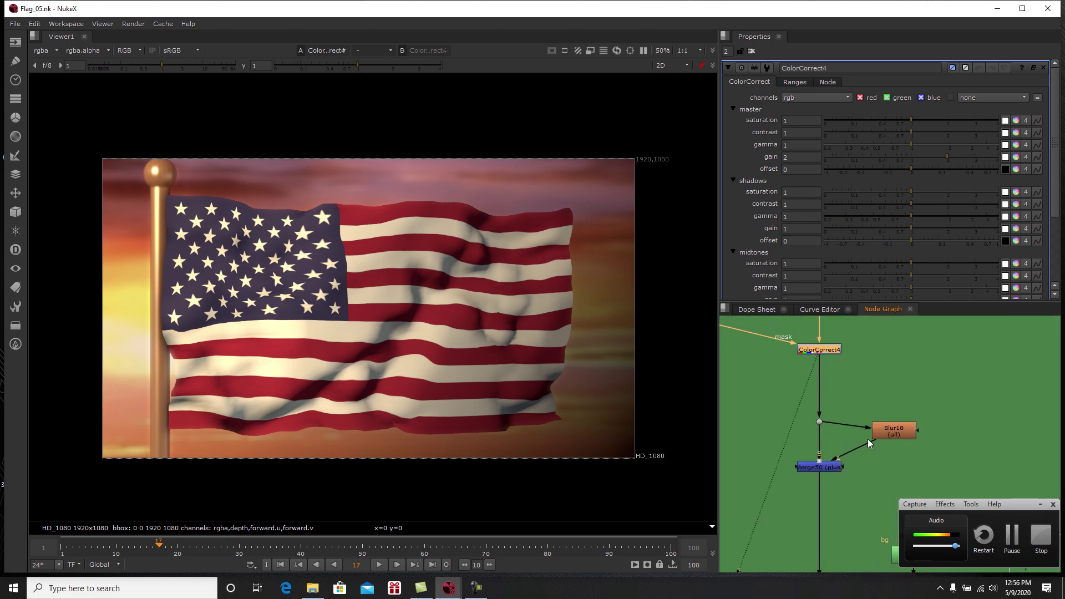
double_click(897, 432)
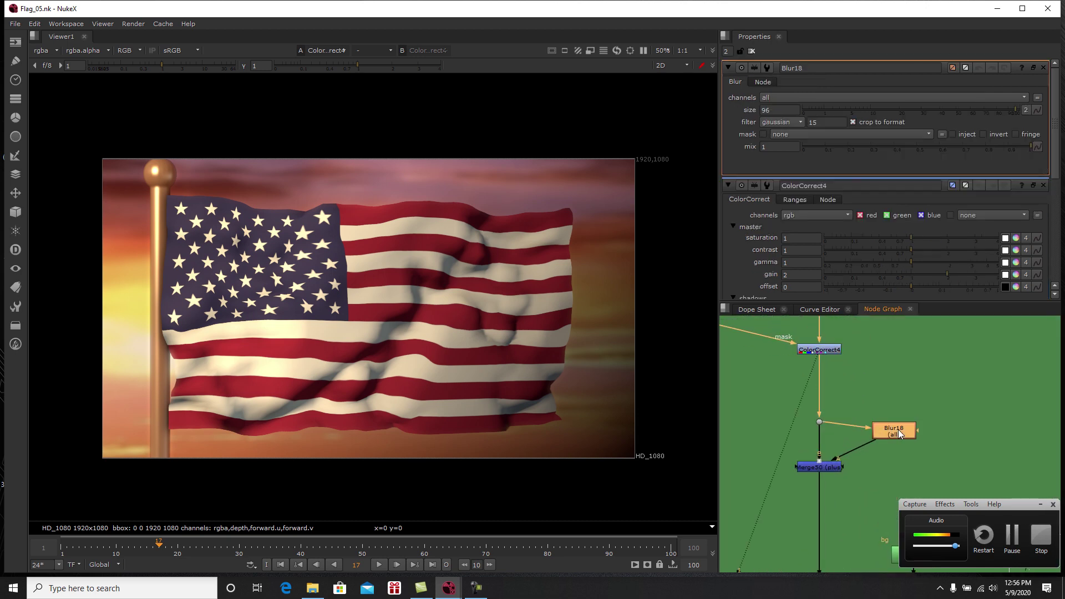
left_click(832, 469)
key("1")
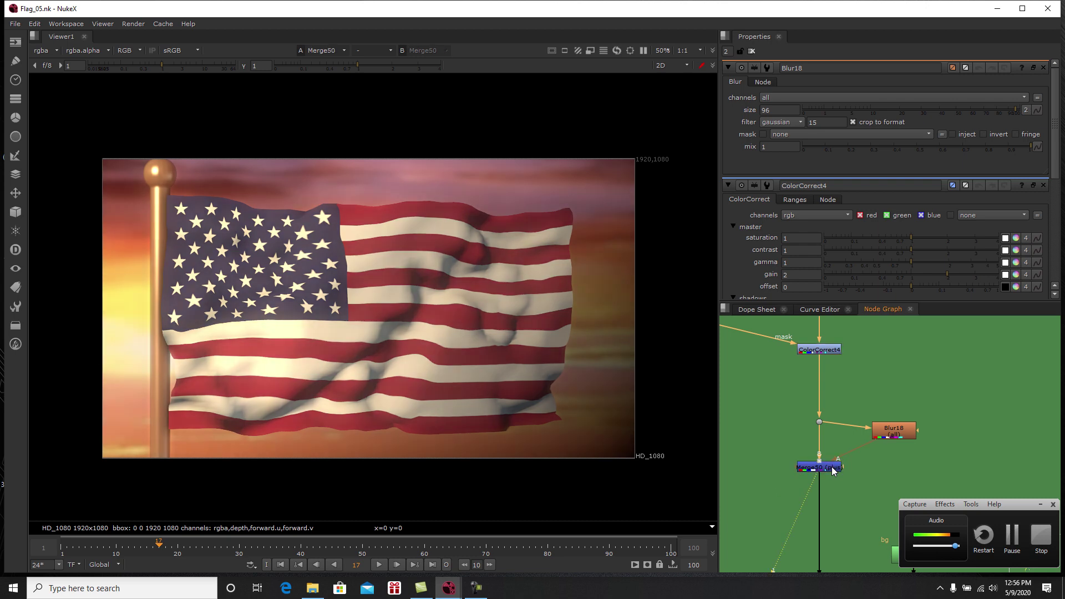
left_click(898, 438)
key("1")
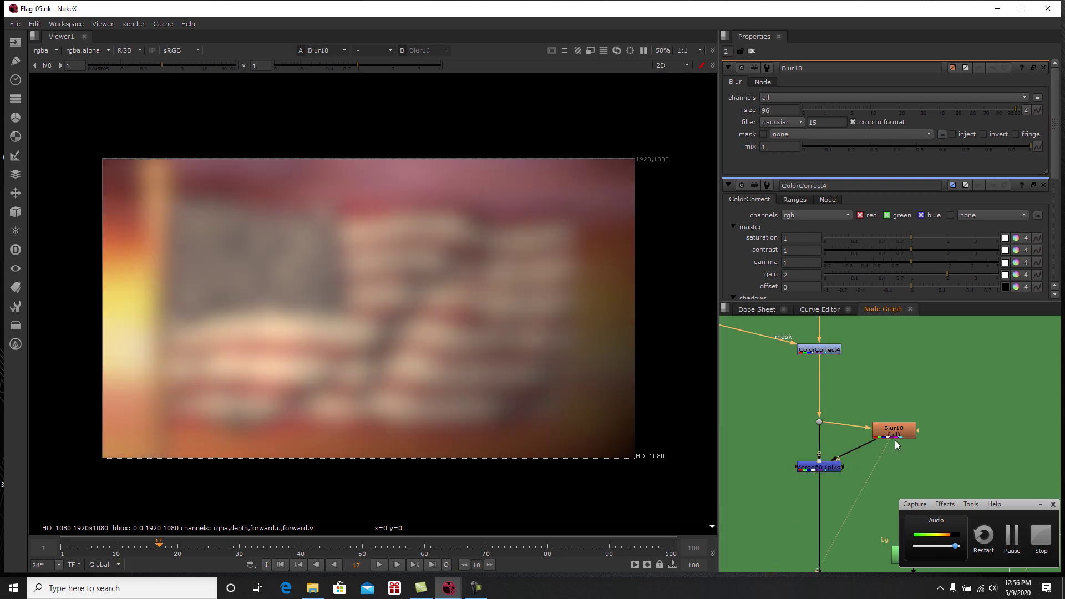
left_click(824, 468)
key("1")
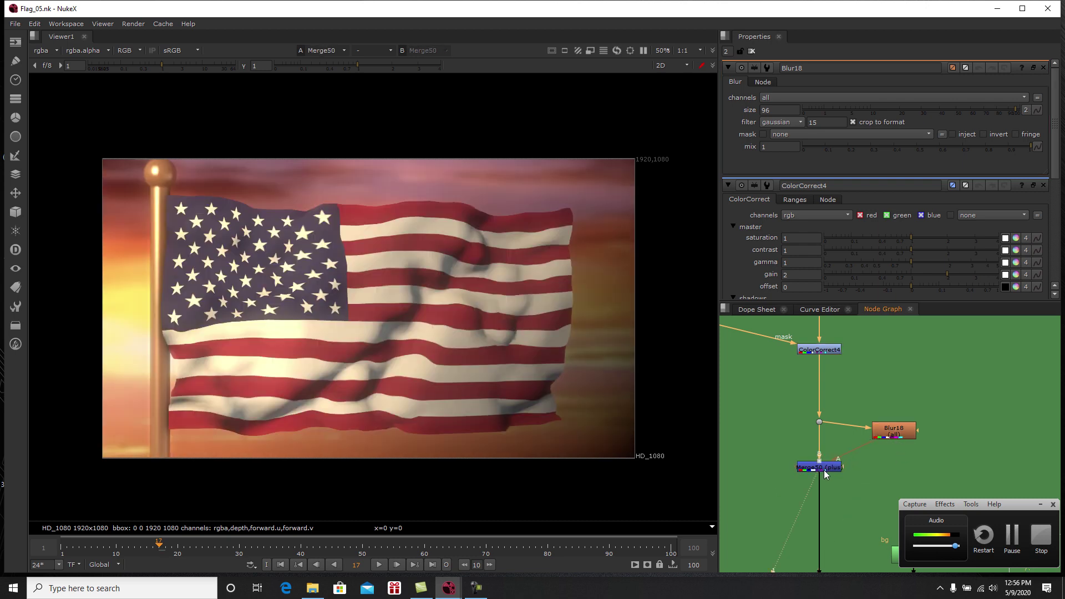
Step: View ColorCorrect23 below Merge50 and examine the Roto4, Invert4 and Blur20 nodes that feed its mask
scroll(823, 470, "down", 1)
middle_click_drag(812, 510, 810, 415)
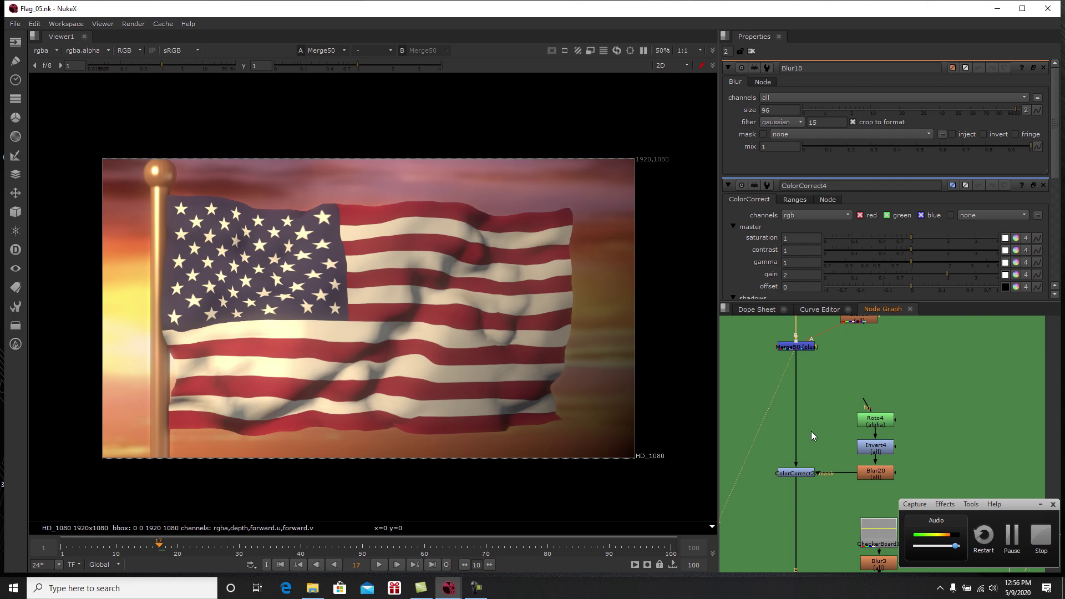
left_click(799, 474)
key("1")
left_click_drag(874, 421, 890, 471)
left_click(924, 447)
mouse_move(901, 424)
left_mouse_down()
mouse_move(902, 412)
mouse_move(892, 440)
left_mouse_up()
scroll(870, 414, "up", 2)
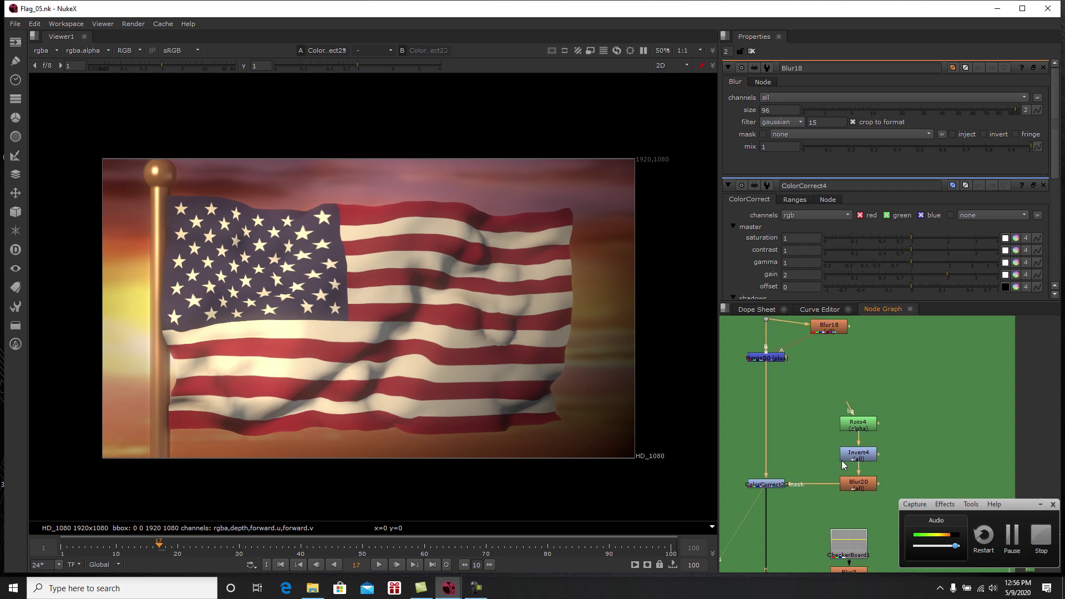
Step: View Roto4, open its settings, and set its output to rgba
left_click(870, 415)
key("1")
double_click(870, 415)
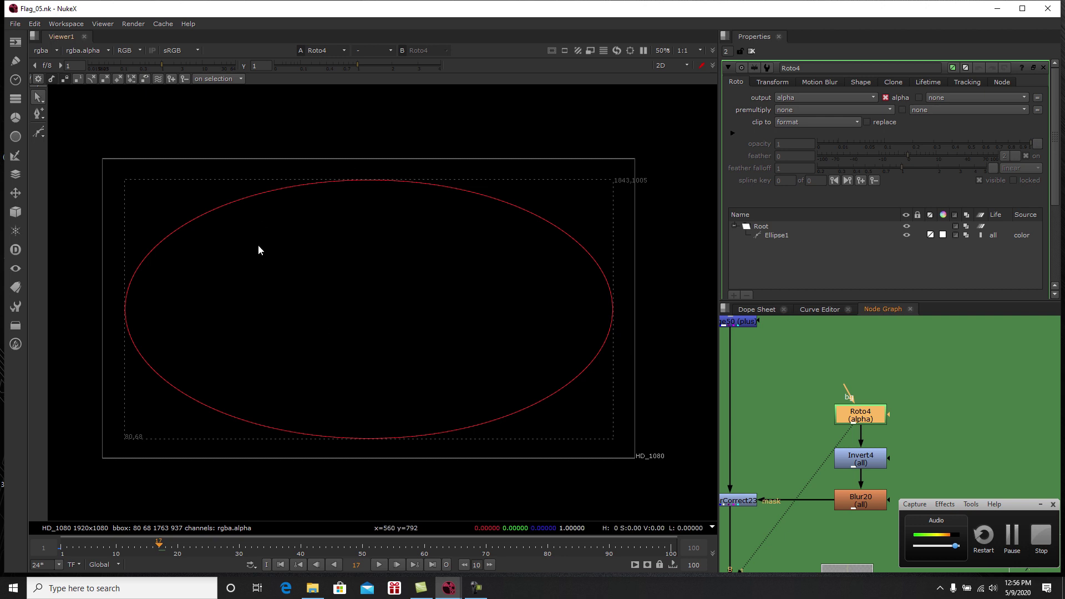
left_click(794, 95)
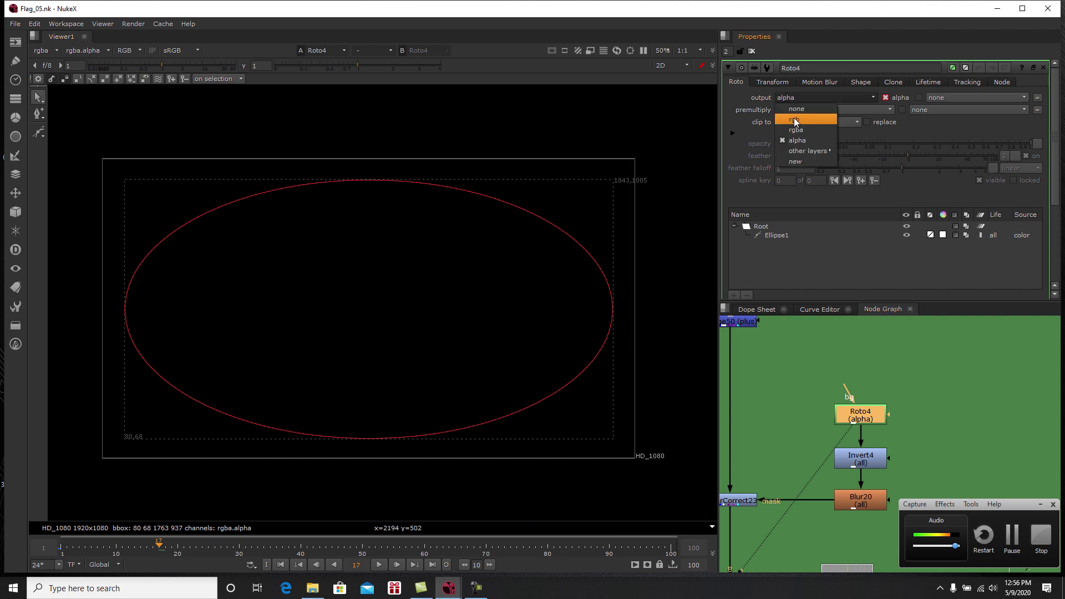
left_click(798, 129)
Step: View the ellipse mask through Invert4 and Blur20, check Blur20's settings, and close all node settings
left_click(873, 421)
middle_click_drag(864, 457, 863, 397)
key("1")
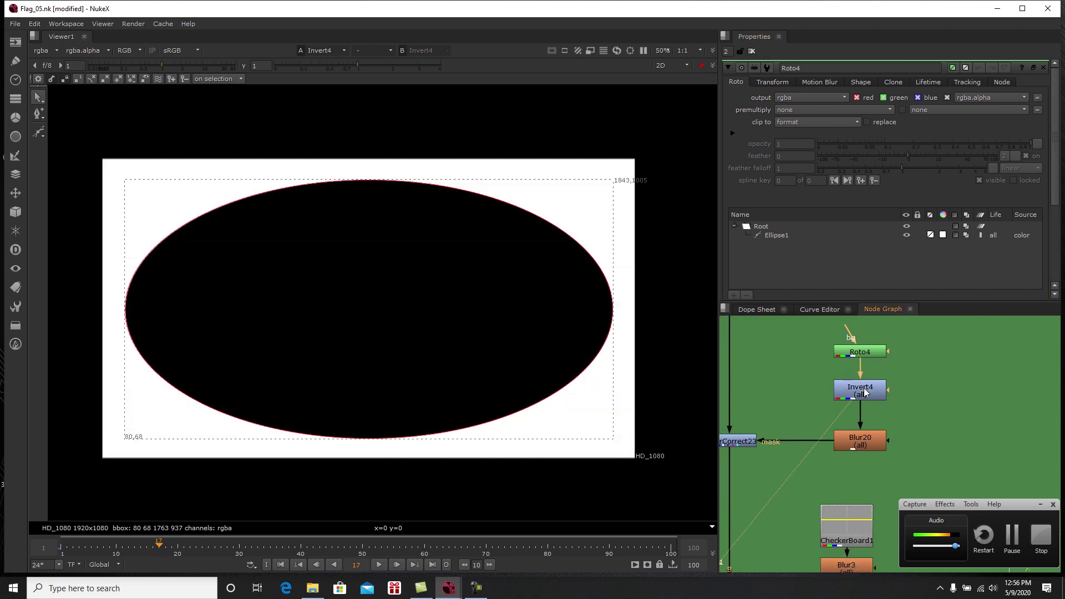
key("1")
double_click(863, 444)
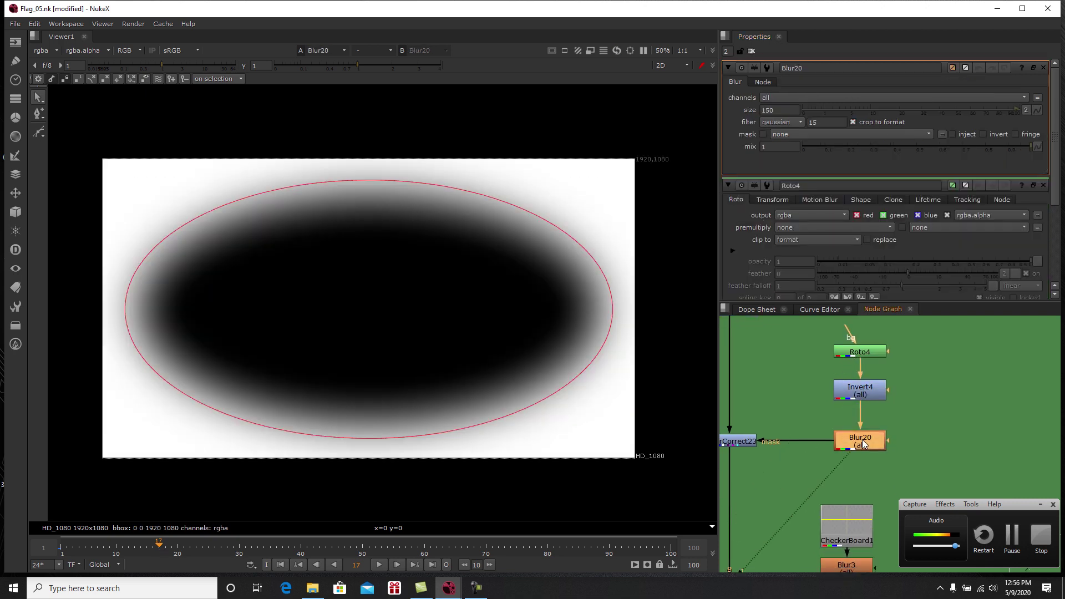
left_click(751, 51)
Step: View the ColorCorrect23 result and open its settings to examine the vignette's gain
middle_click_drag(744, 438, 833, 430)
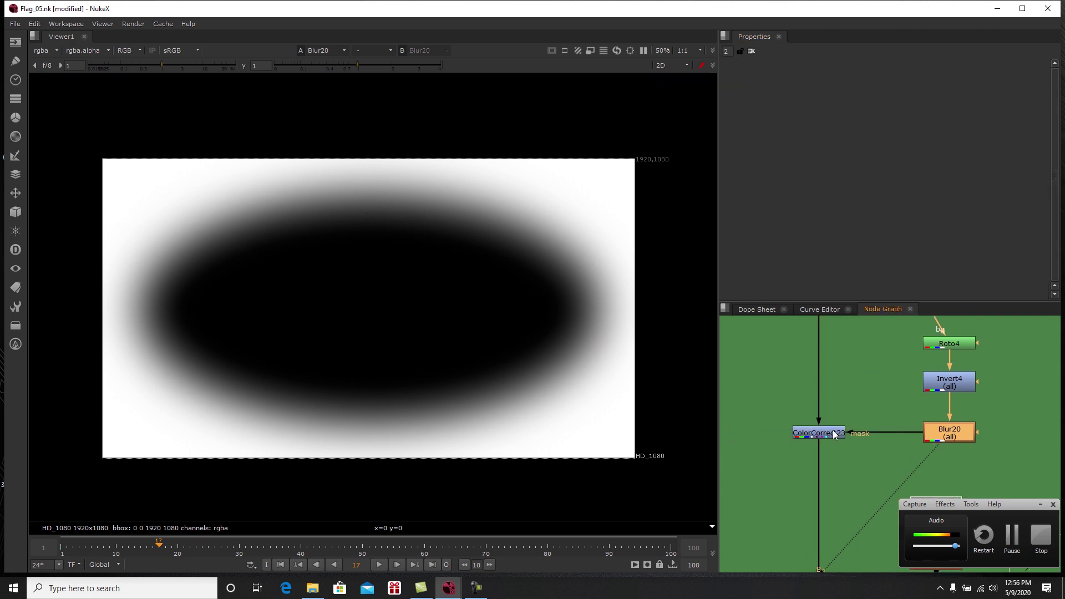
left_click(833, 430)
key("1")
double_click(834, 434)
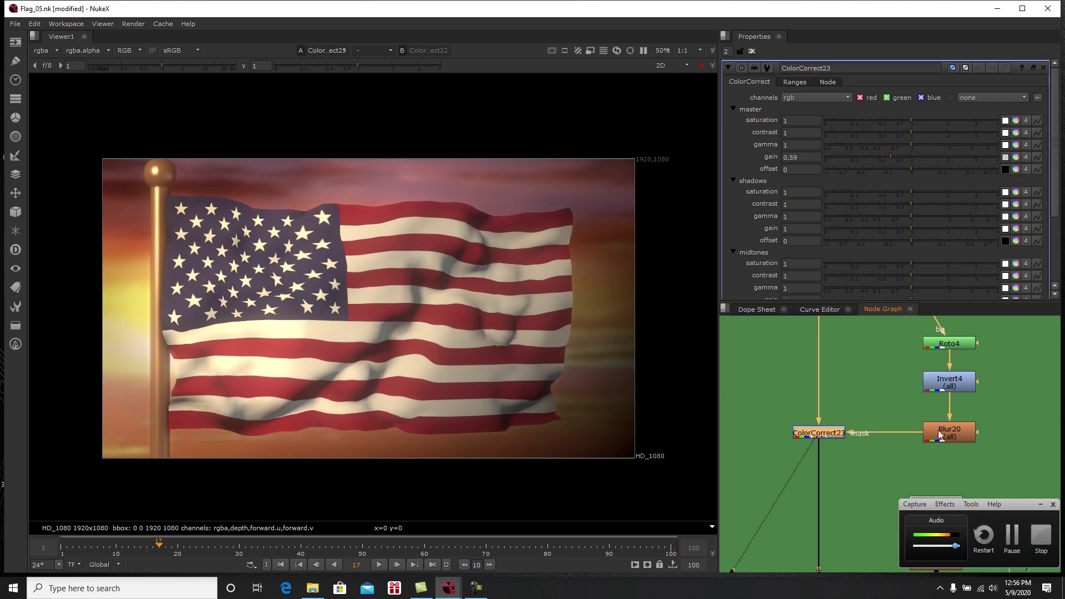
Step: Toggle ColorCorrect23 off and on repeatedly to compare the image with and without the vignette, leaving it enabled
middle_click_drag(843, 445, 841, 455)
key("d")
key("d")
key("d")
key("d")
key("d")
key("d")
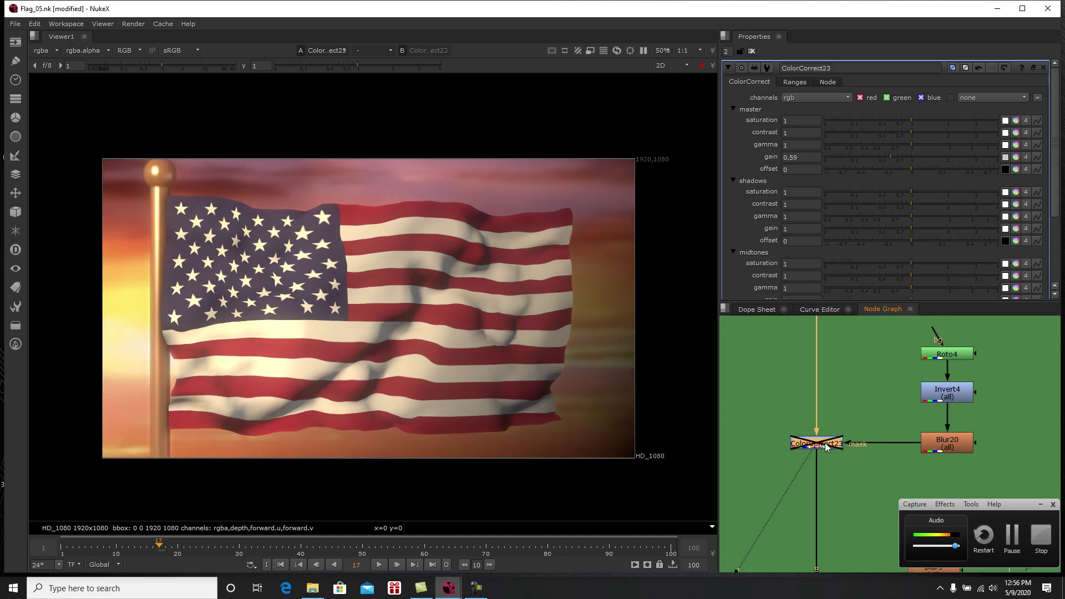
key("d")
key("d")
key("d")
key("d")
key("d")
key("d")
key("d")
key("d")
key("d")
key("d")
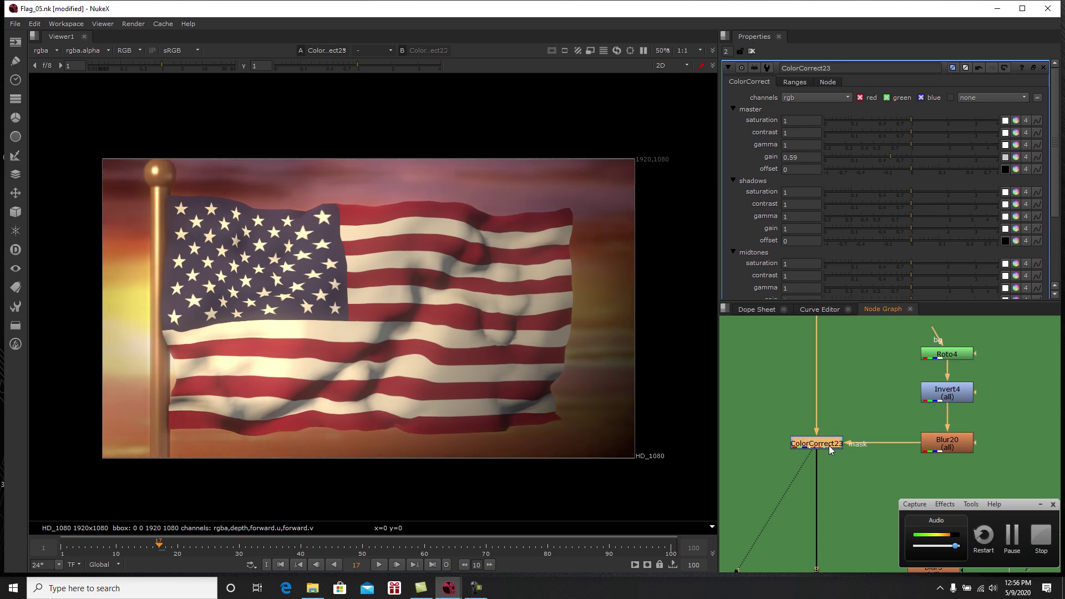
Step: Add a Grain node beside the main pipe, connect its input to ColorCorrect23, and view its output
scroll(817, 418, "down", 4)
scroll(827, 435, "up", 2)
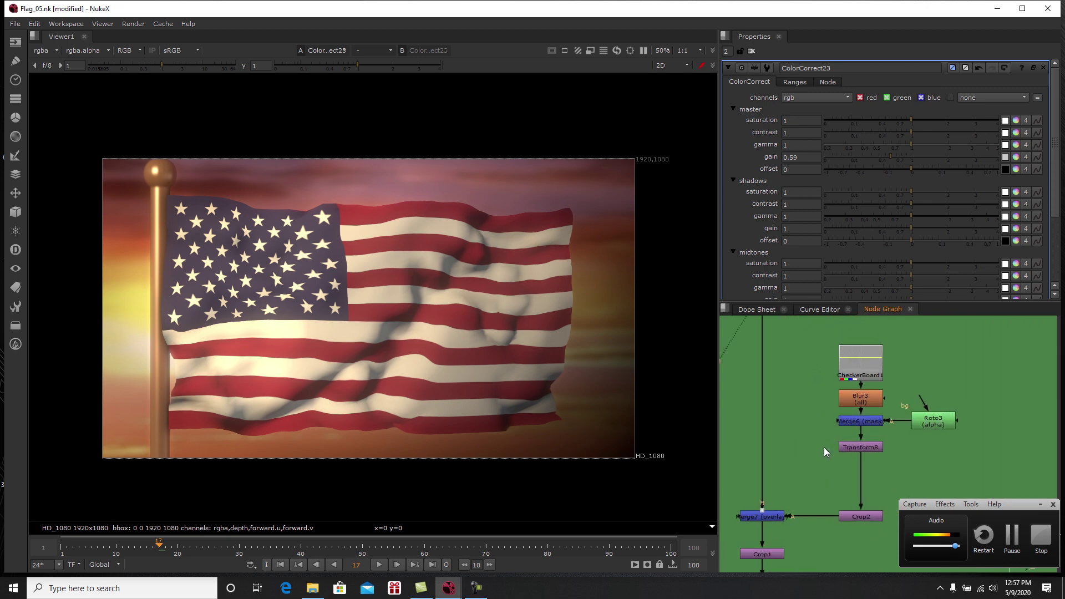
scroll(830, 425, "up", 3)
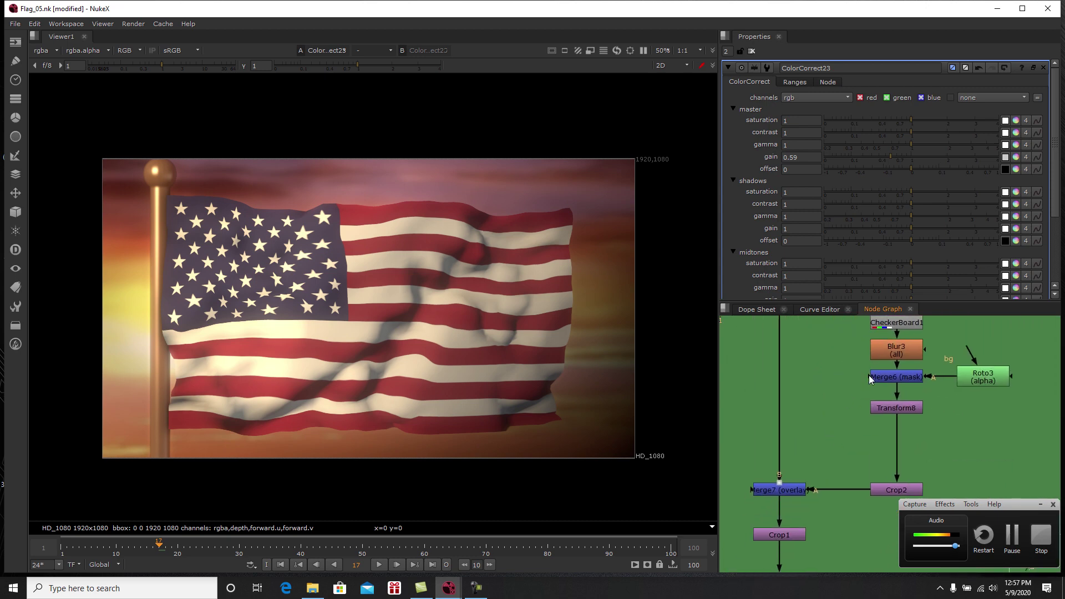
middle_click_drag(847, 375, 933, 396)
scroll(832, 390, "up", 2)
scroll(831, 382, "down", 4)
middle_click_drag(797, 395, 842, 408)
left_click(810, 391)
key("Tab")
type("g")
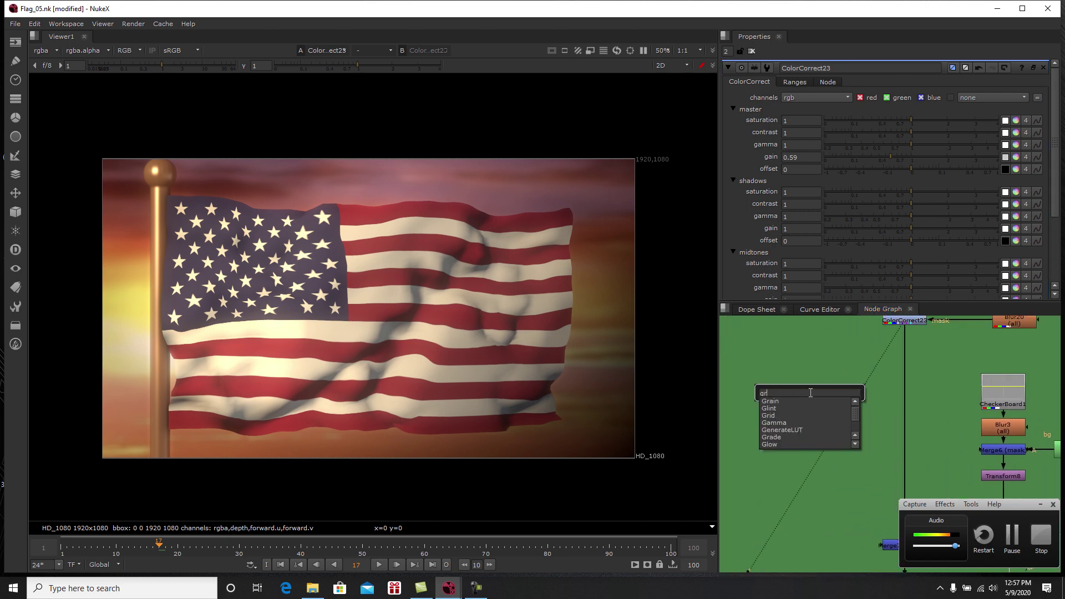
type("rain")
key("Return")
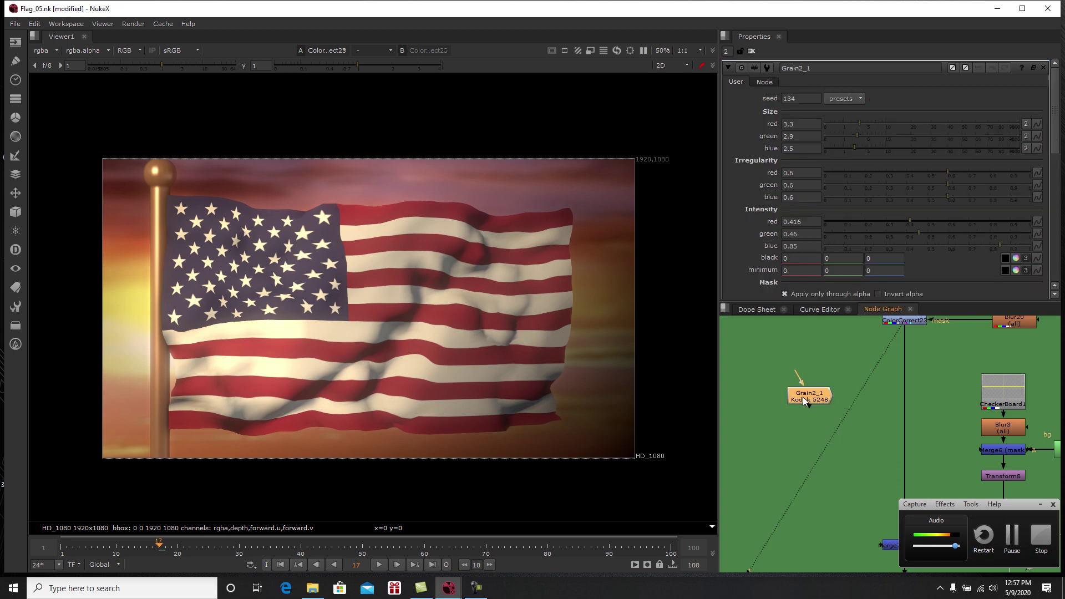
key("1")
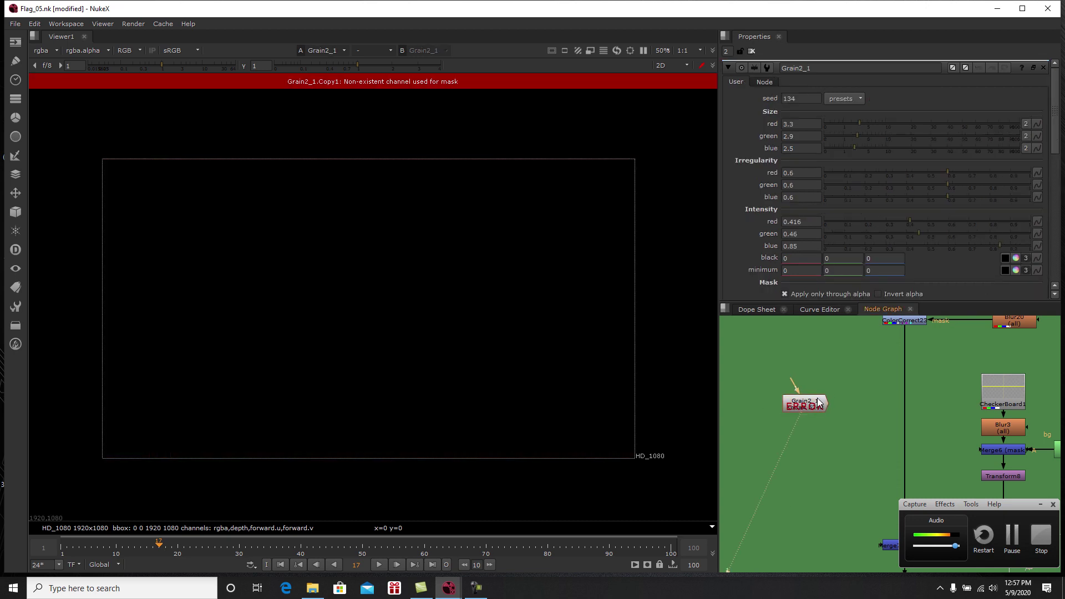
left_click_drag(874, 341, 901, 322)
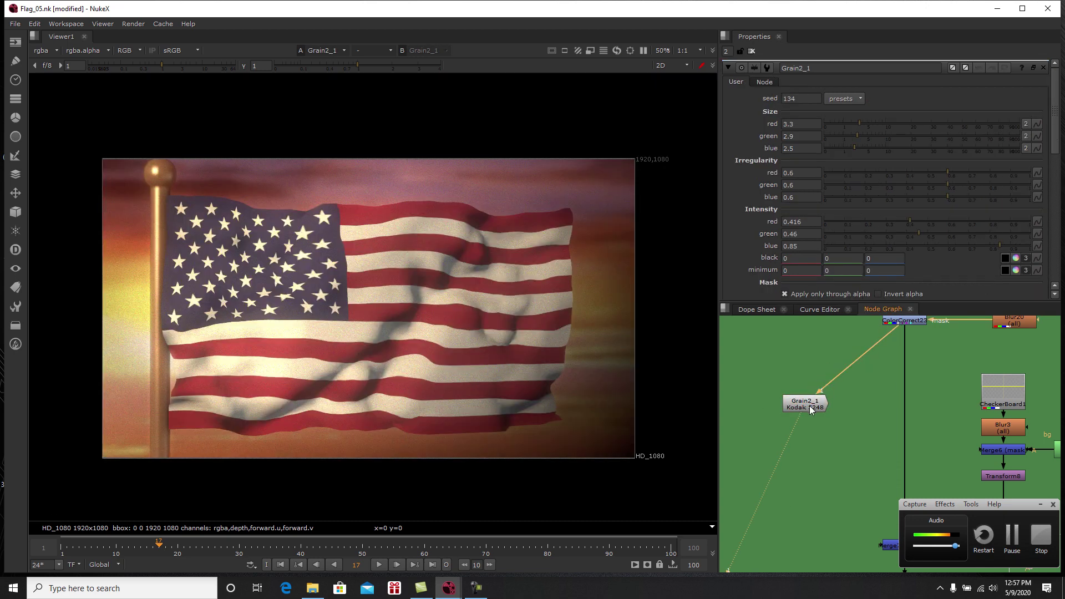
Step: Compare the grained image with the ColorCorrect23 output by loading ColorCorrect23 as the second viewer input and alternating between both repeatedly
scroll(847, 384, "up", 2)
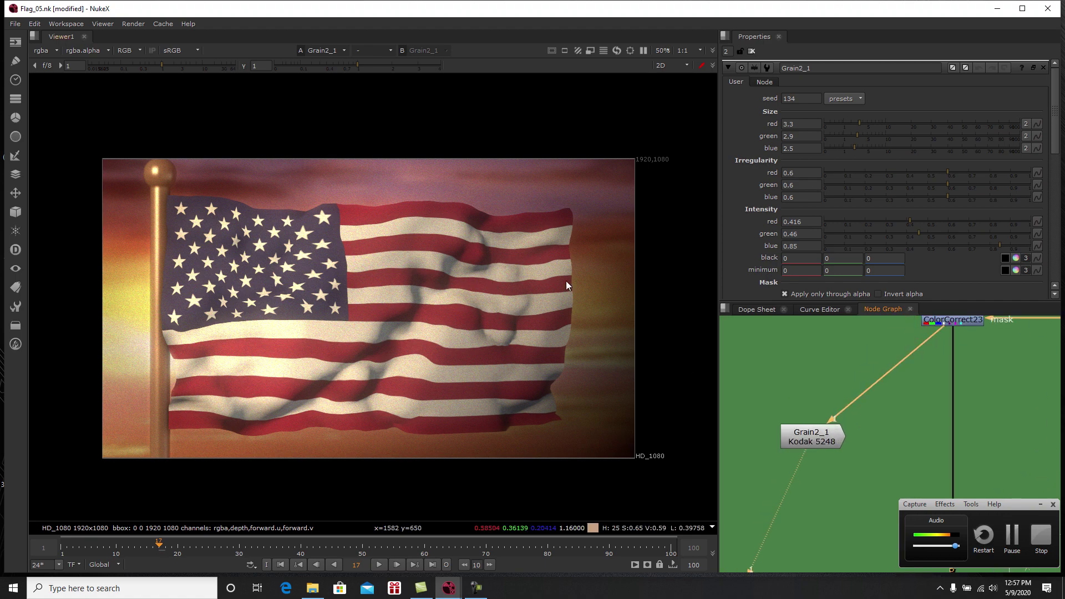
scroll(728, 379, "up", 1)
scroll(510, 318, "up", 3)
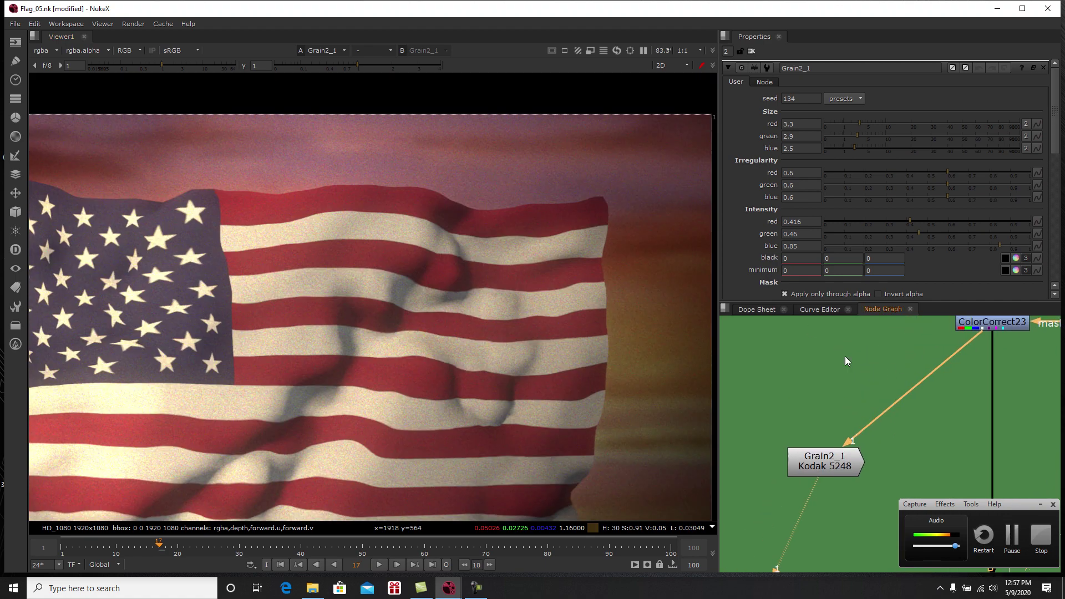
middle_click_drag(844, 357, 812, 404)
left_click(942, 369)
key("2")
key("1")
key("2")
key("1")
key("2")
key("1")
key("2")
key("1")
key("2")
key("1")
key("2")
key("1")
key("2")
key("1")
key("2")
key("1")
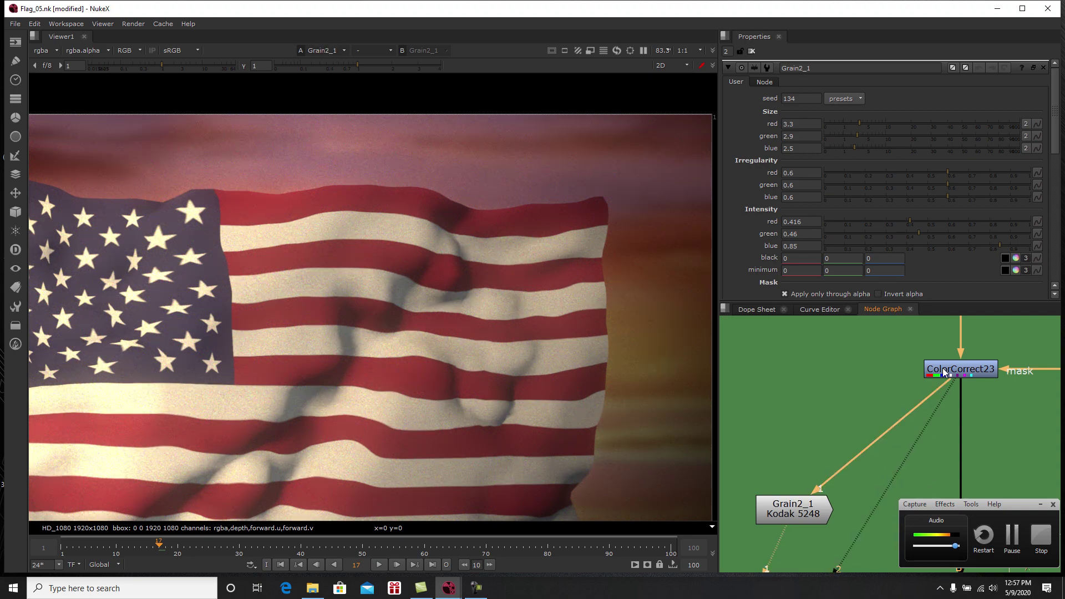
scroll(519, 308, "down", 4)
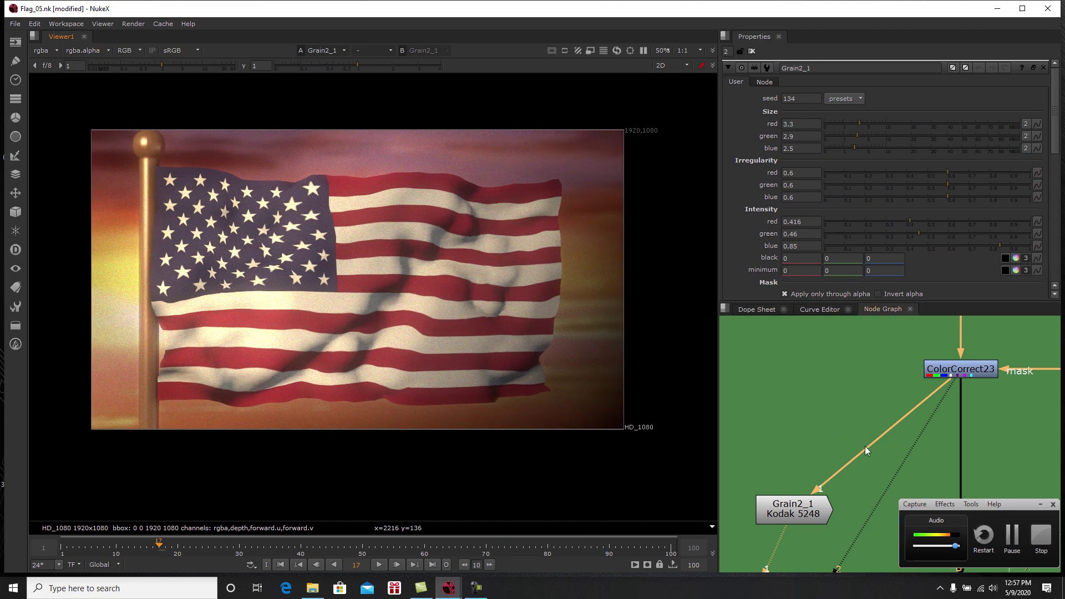
Step: Disconnect the viewer from the Grain node and view the Merge7 overlay and Crop1 results
middle_click_drag(929, 436, 904, 373)
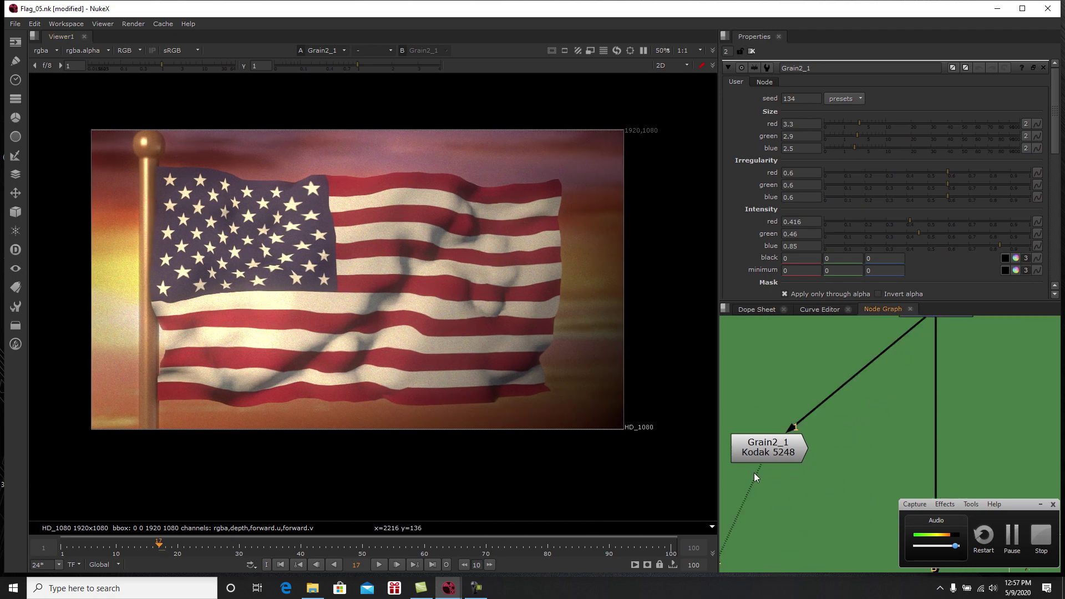
left_click_drag(756, 474, 763, 544)
middle_click_drag(826, 499, 787, 393)
scroll(788, 394, "down", 3)
middle_click_drag(842, 433, 800, 397)
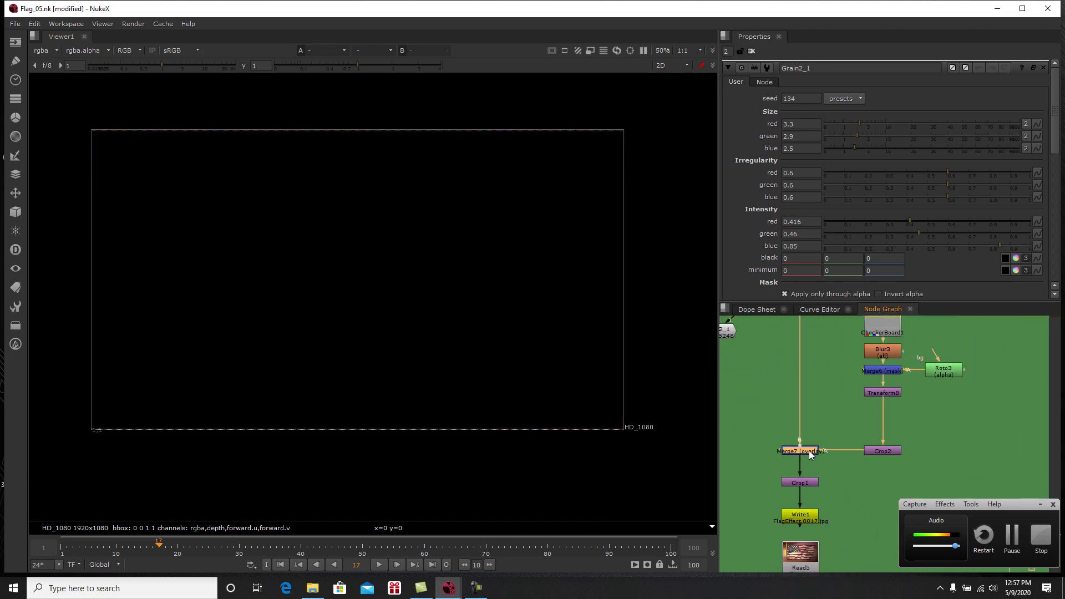
key("1")
scroll(463, 331, "up", 2)
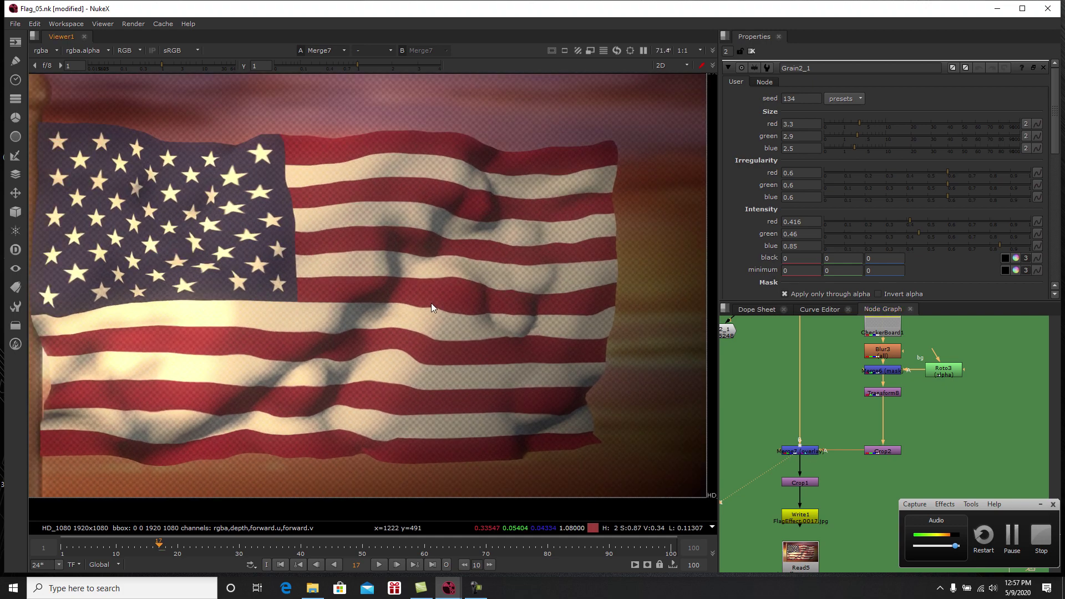
scroll(479, 337, "down", 1)
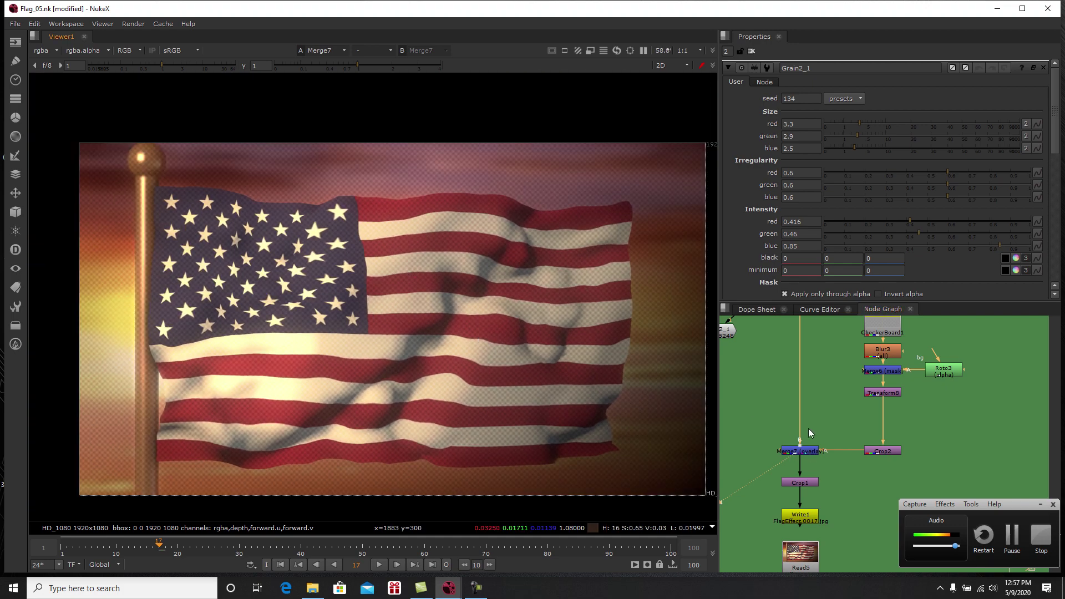
scroll(821, 421, "up", 3)
middle_click_drag(838, 438, 828, 460)
key("1")
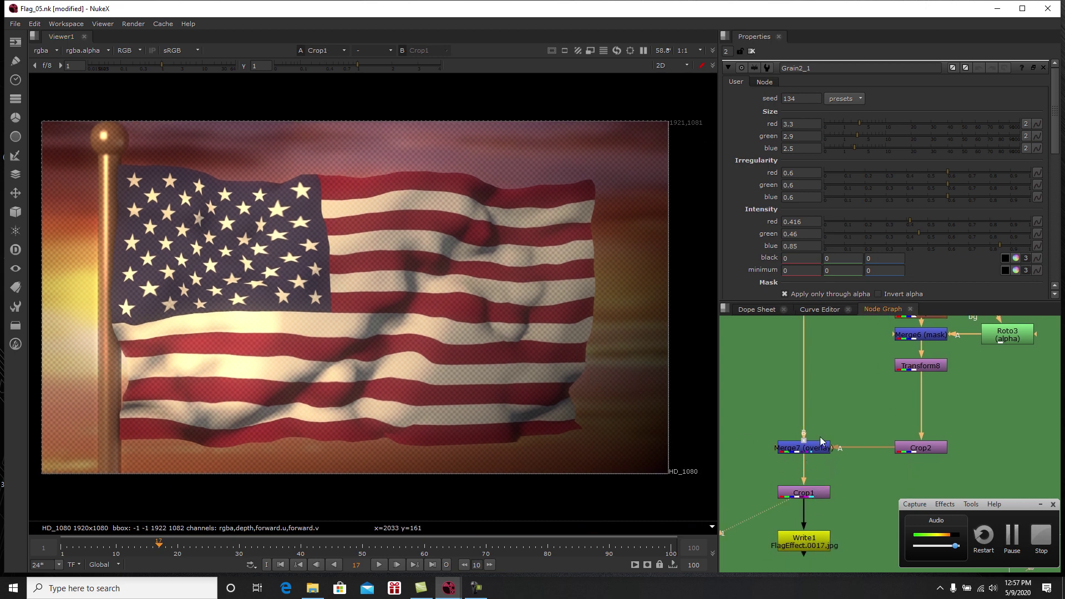
Step: Open Write1's settings to examine the JPEG output options, bring up the render options, and close them without rendering
scroll(823, 494, "down", 1)
double_click(823, 494)
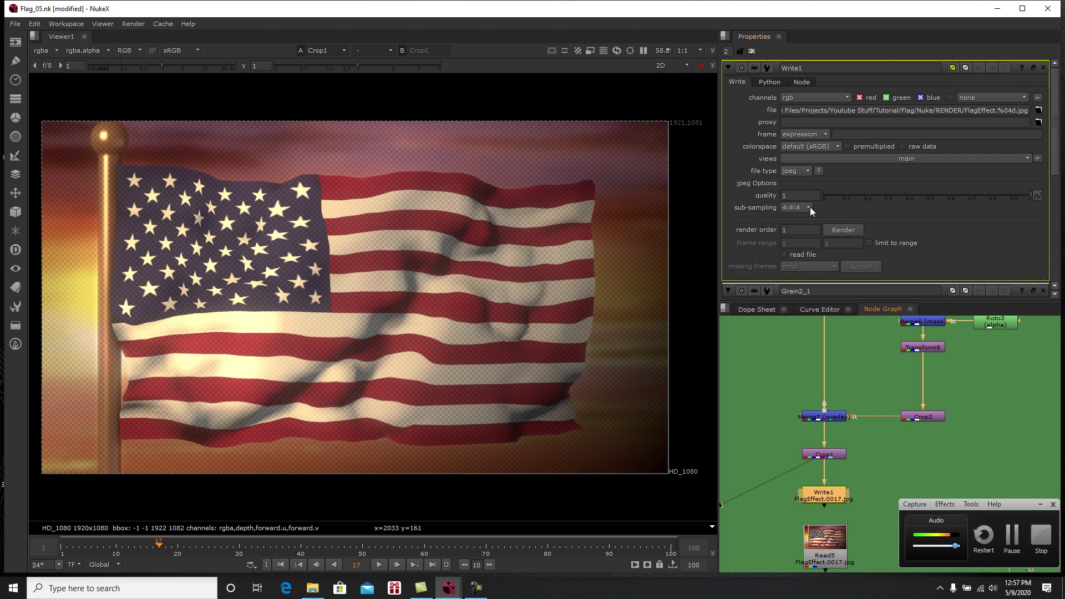
left_click(839, 204)
left_click(843, 230)
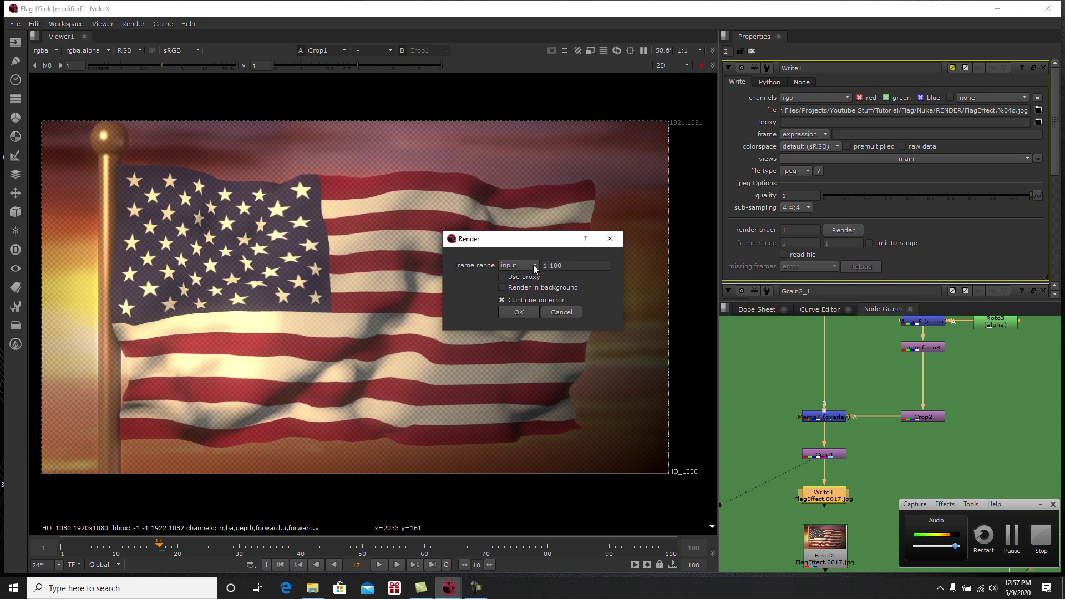
left_click(609, 244)
Step: View the rendered FlagEffect sequence through Read5 and close all node settings
middle_click_drag(832, 488, 864, 421)
scroll(864, 421, "down", 3)
scroll(864, 422, "up", 4)
left_click(869, 471)
key("1")
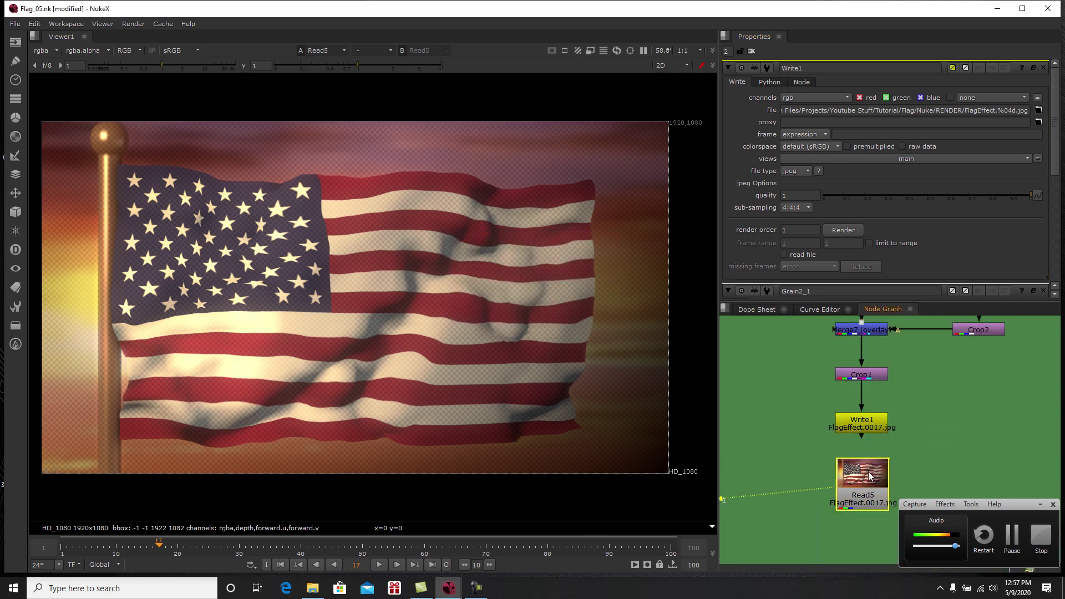
left_click(752, 52)
Step: Go to frame 1, play the rendered flag sequence in the viewer, and stop playback
left_click(283, 564)
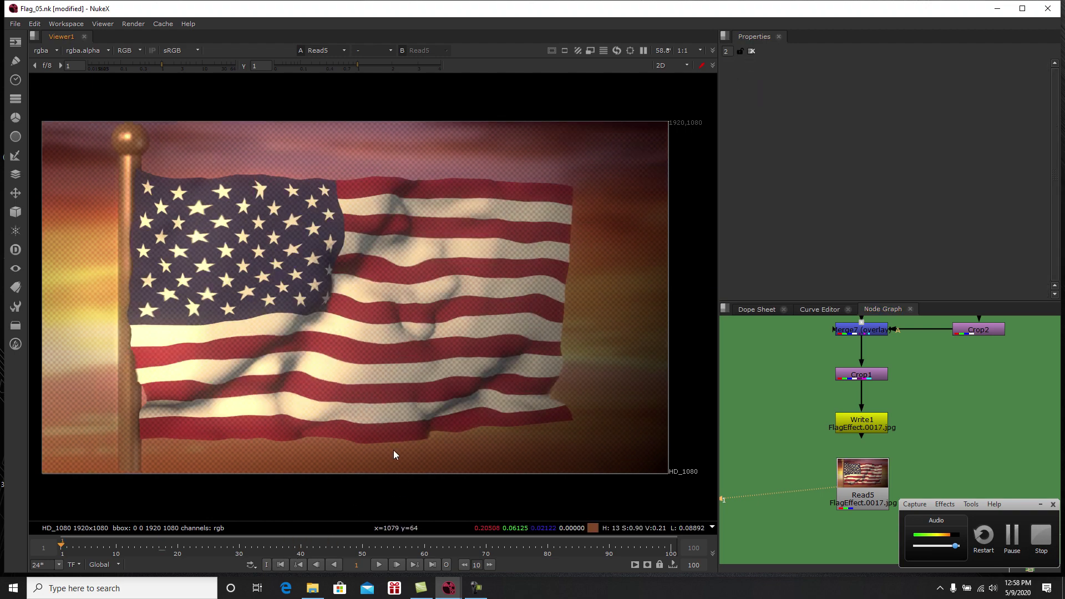
middle_click_drag(394, 450, 417, 445)
scroll(417, 445, "up", 1)
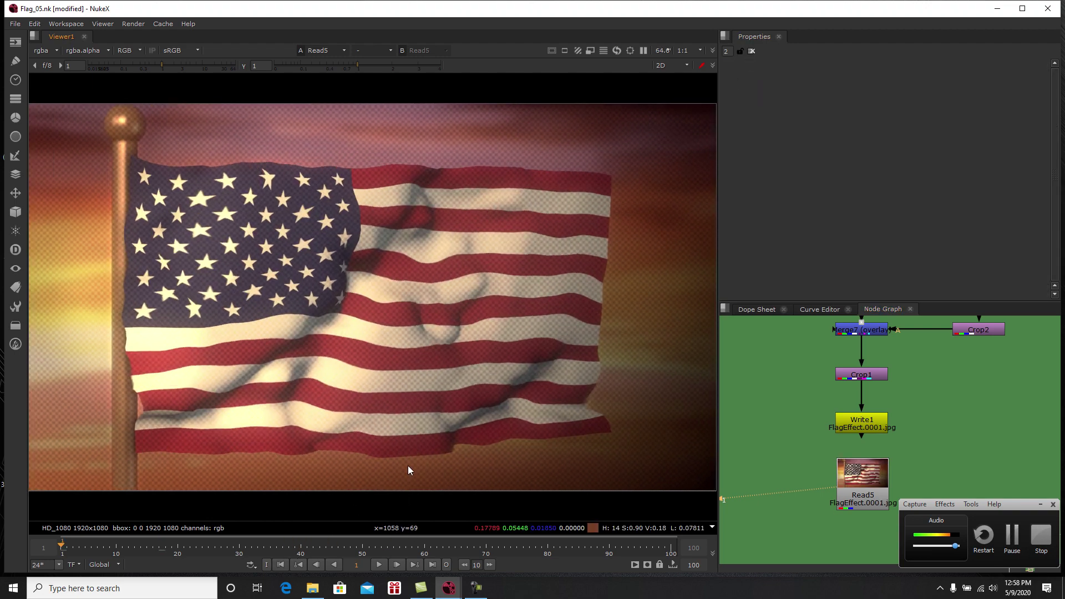
left_click(378, 564)
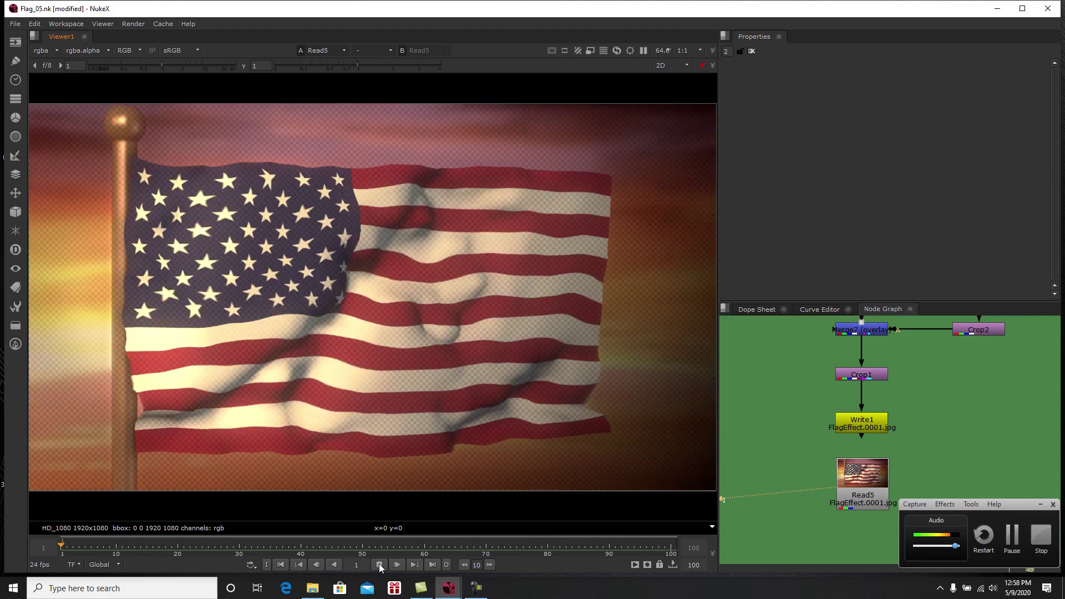
left_click(379, 564)
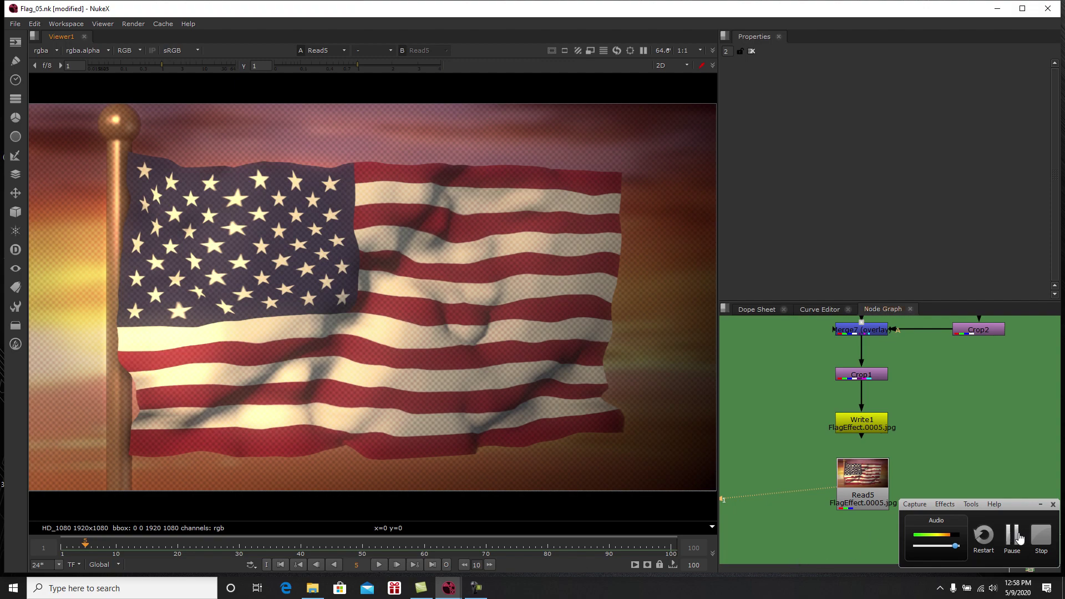